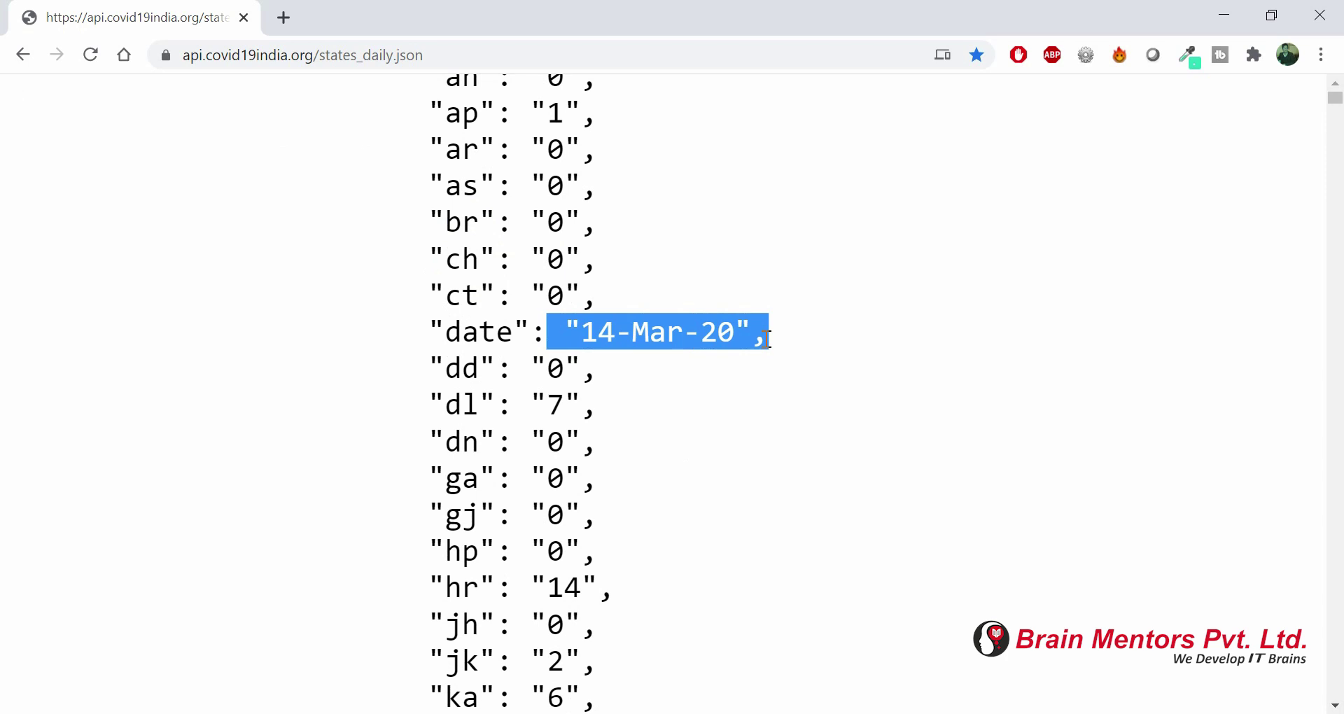
Step: Examine the date and status fields of the first daily records in the states_daily JSON
click(768, 340)
scroll(768, 343, down, 10)
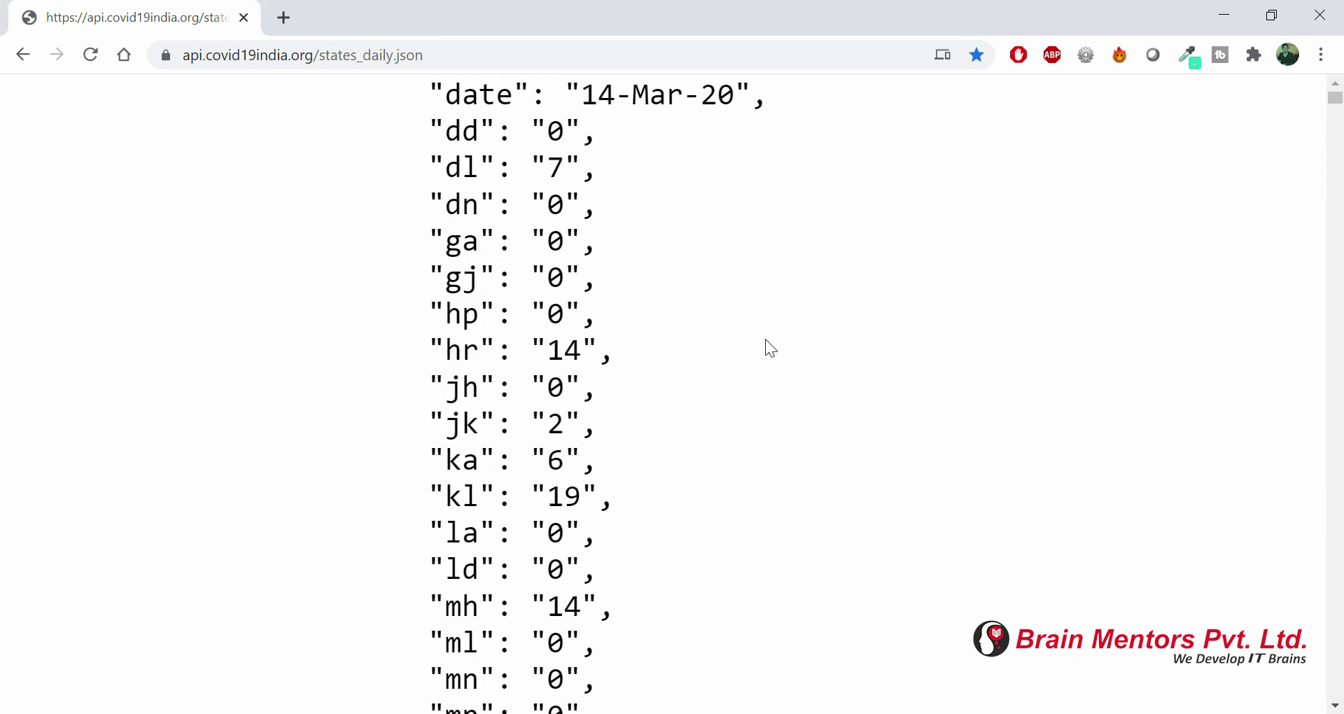
drag(613, 413, 753, 420)
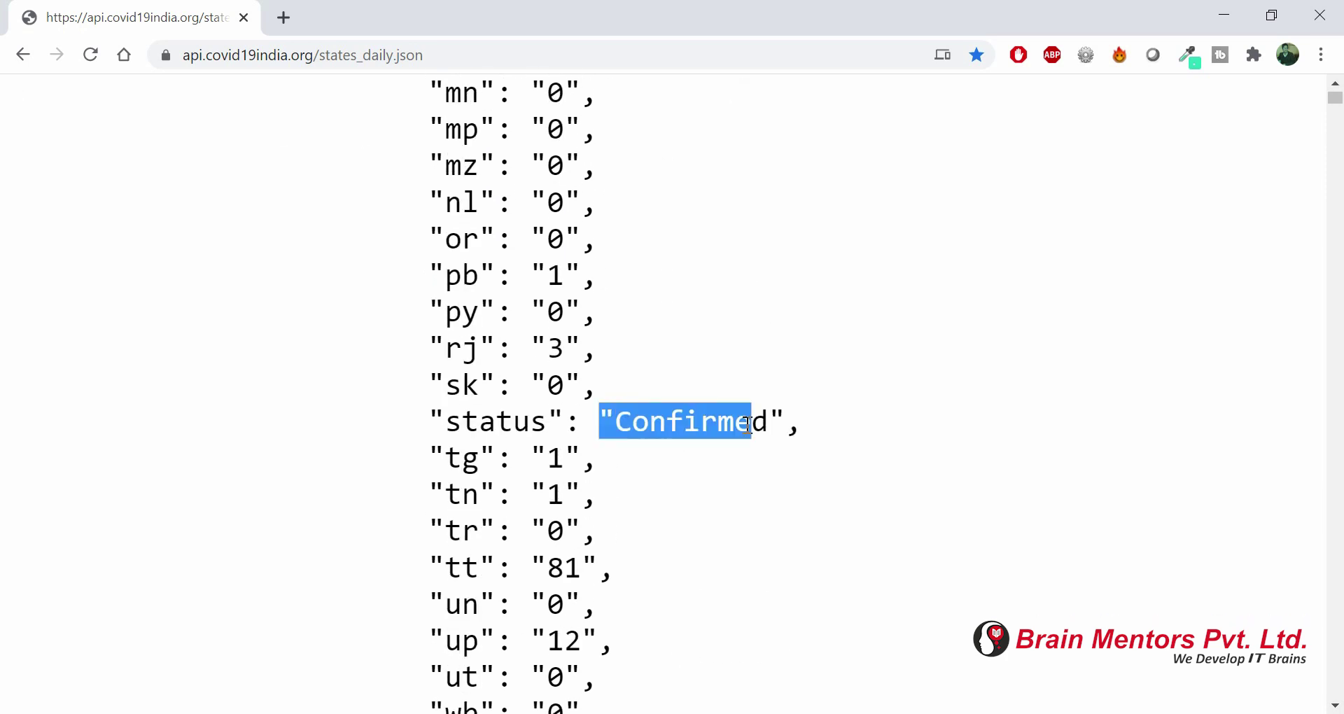
click(747, 424)
scroll(748, 424, down, 15)
scroll(747, 424, down, 9)
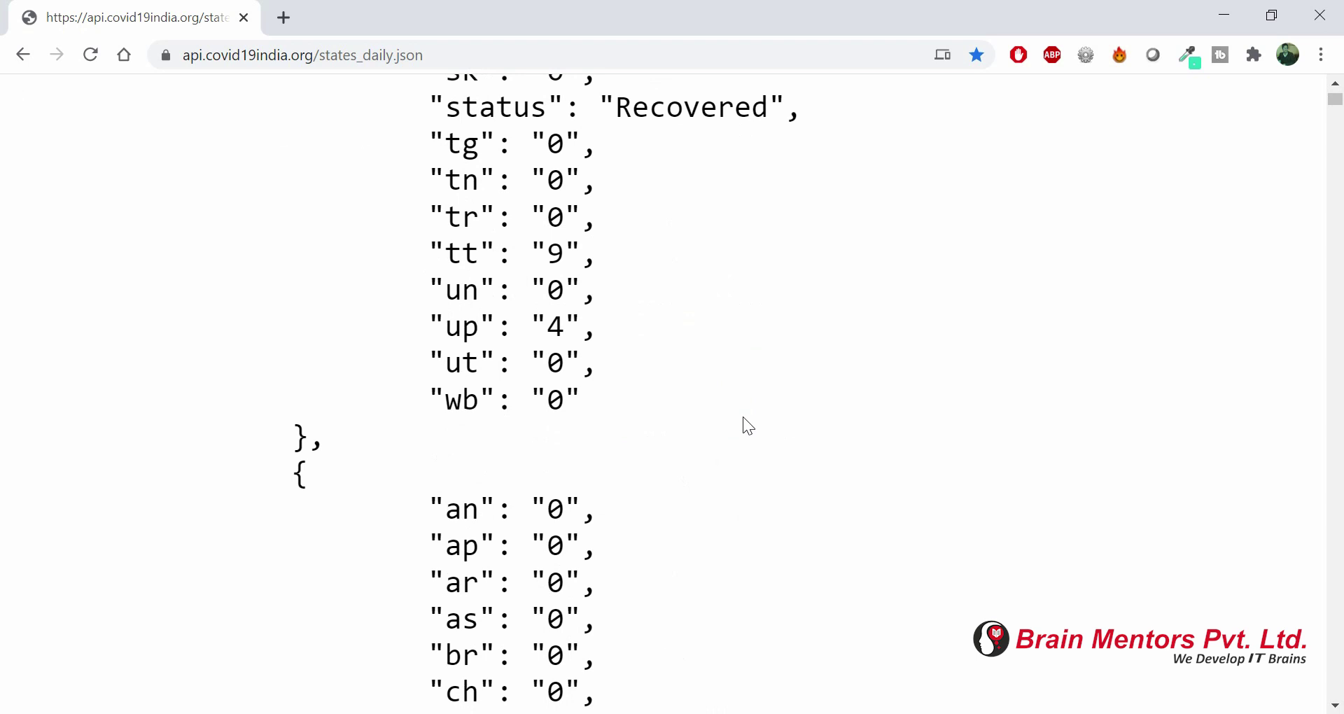
scroll(744, 426, up, 1)
scroll(711, 294, down, 20)
scroll(670, 459, down, 3)
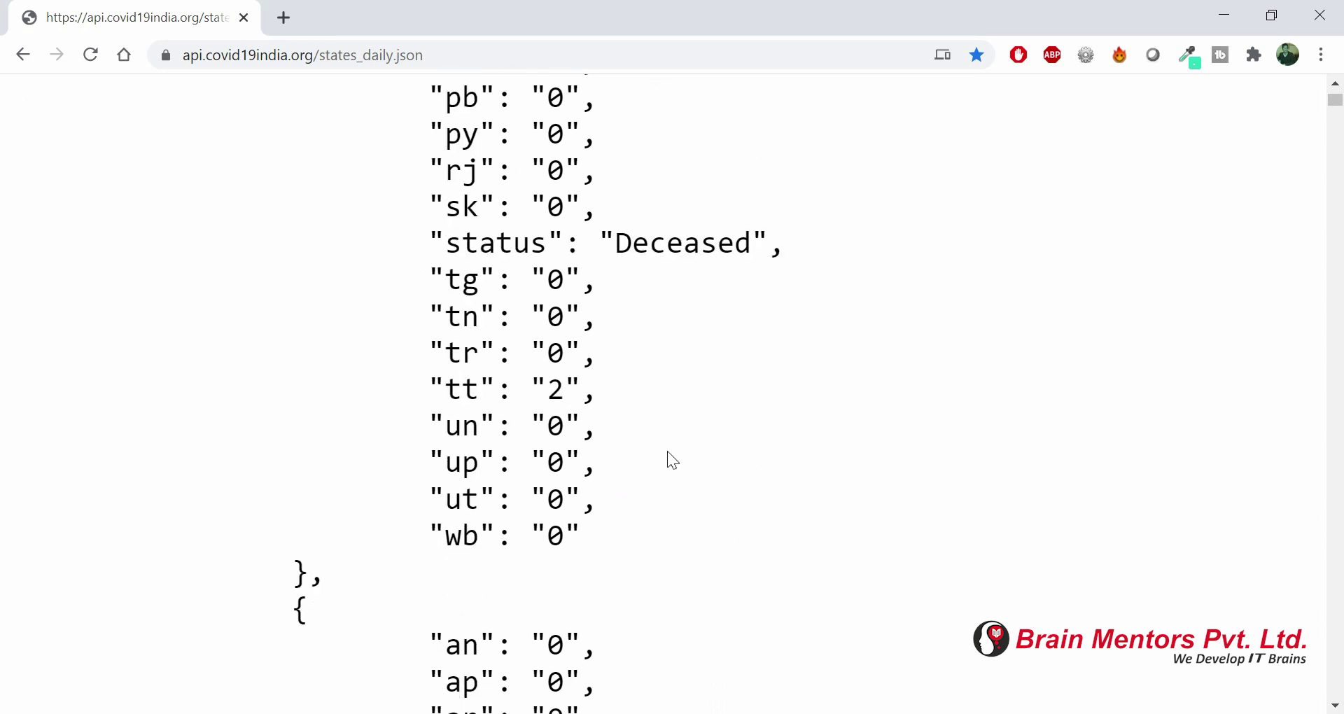
key(ctrl+0)
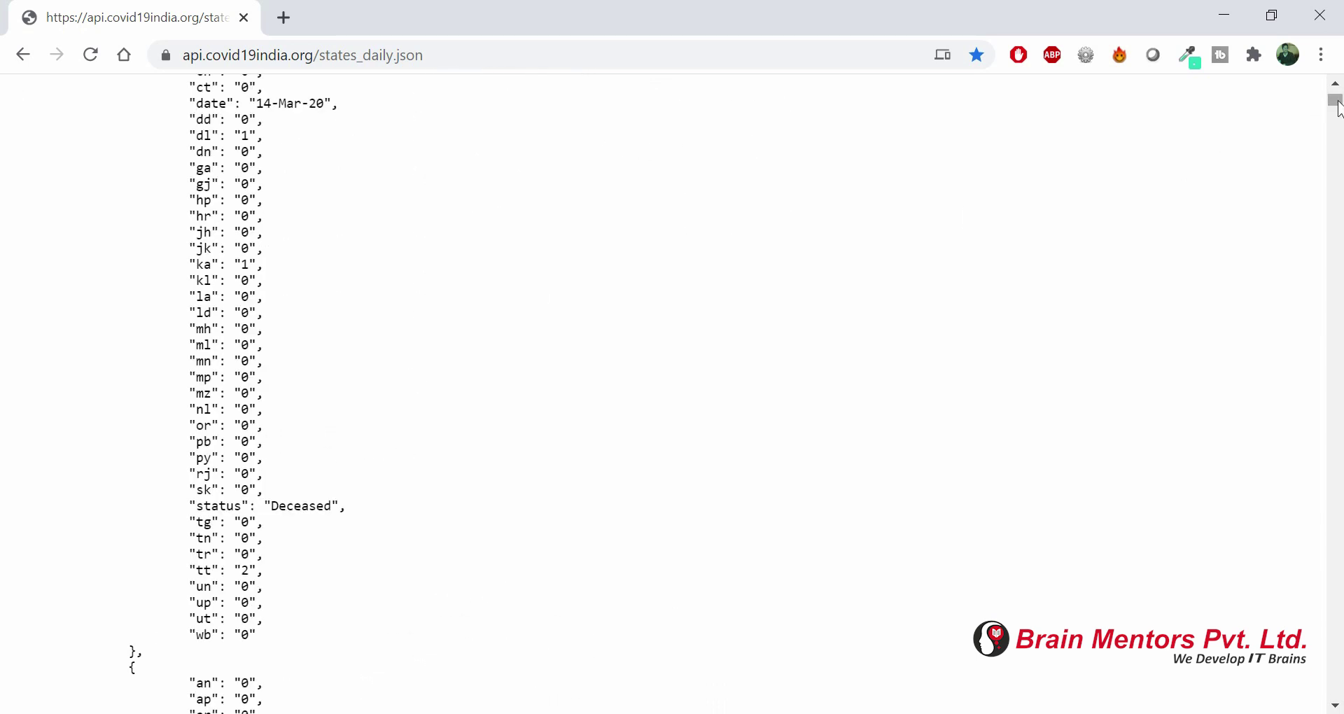
Step: Examine the dates and statuses of the most recent records at the end of the states_daily JSON
drag(1335, 100, 1334, 691)
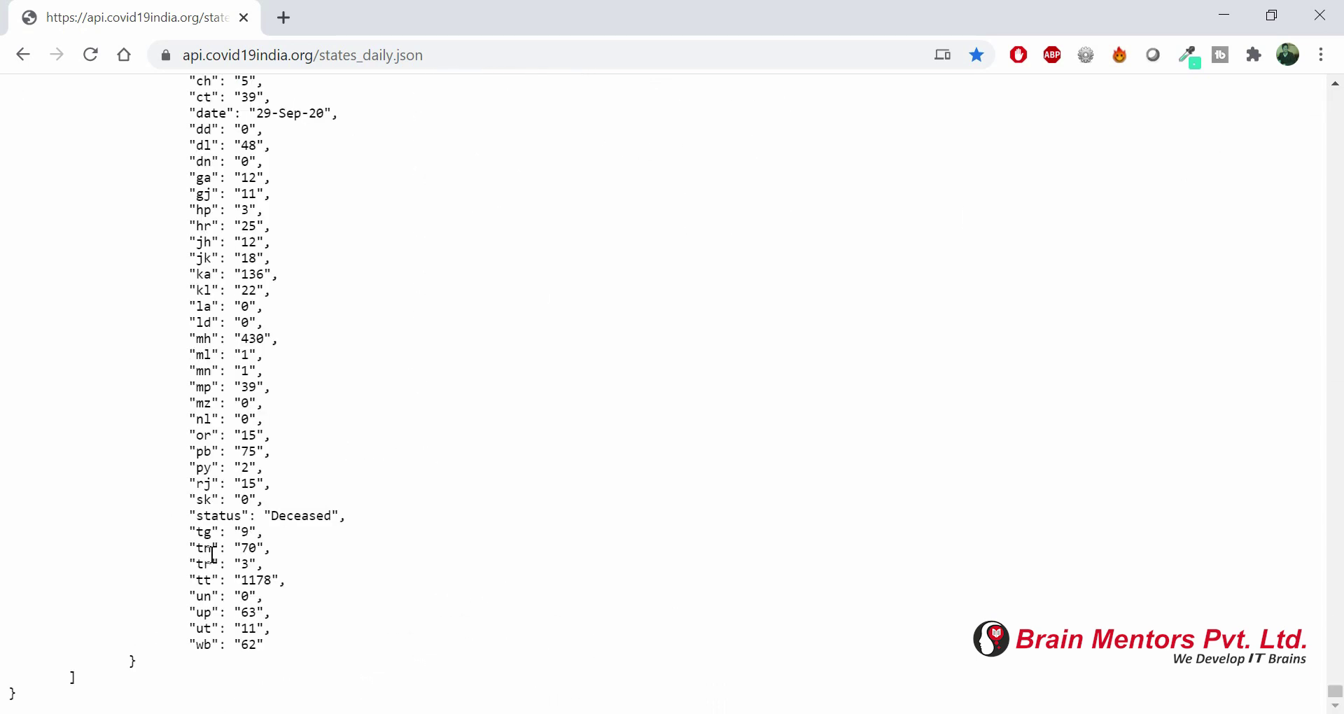
ctrl+scroll(243, 522, up, 6)
scroll(264, 372, up, 8)
scroll(264, 372, left, 4)
scroll(374, 275, up, 5)
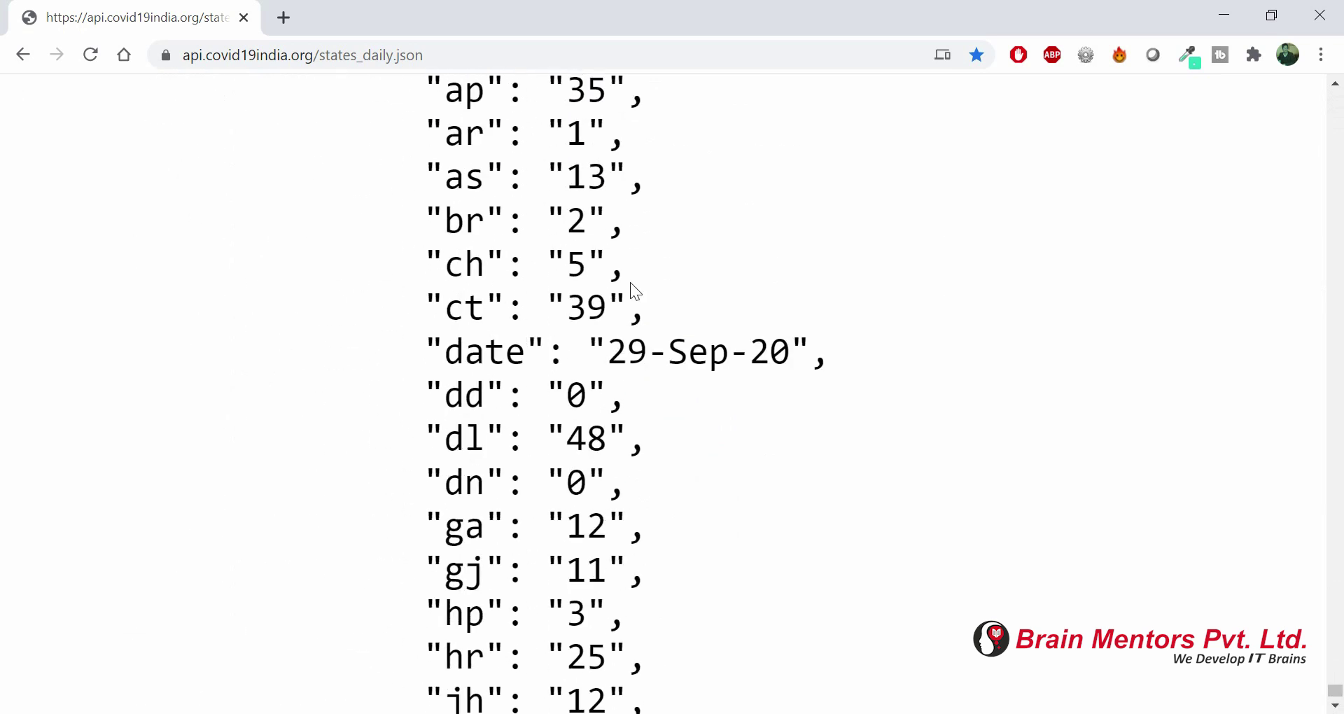
drag(606, 350, 805, 352)
click(804, 352)
ctrl+scroll(804, 352, down, 6)
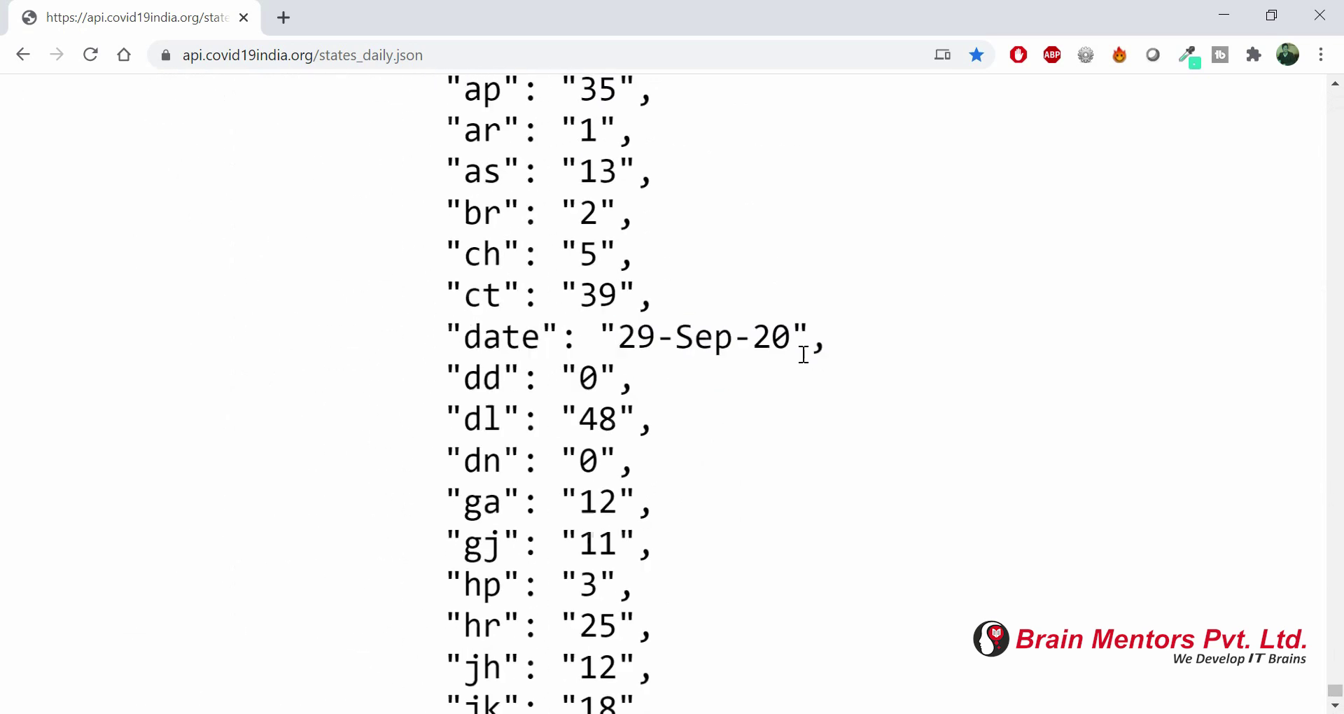
scroll(804, 354, up, 5)
scroll(804, 354, down, 6)
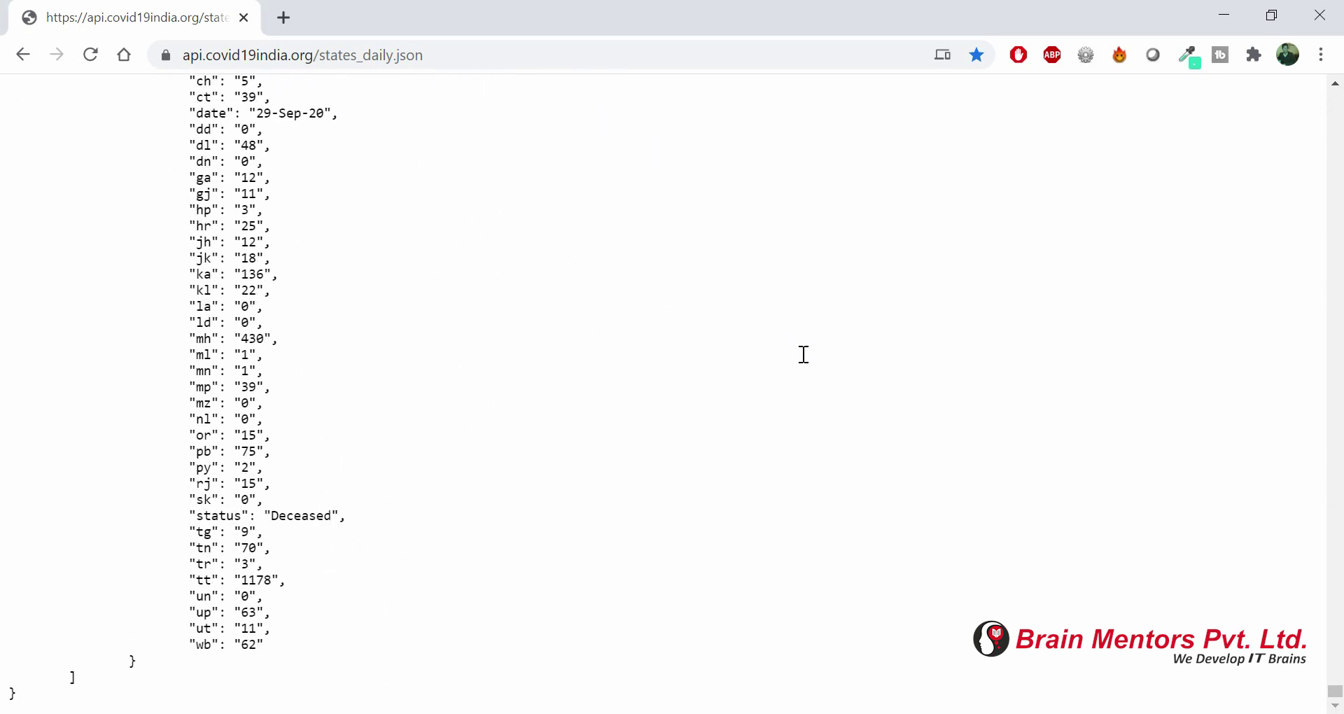
scroll(804, 355, up, 10)
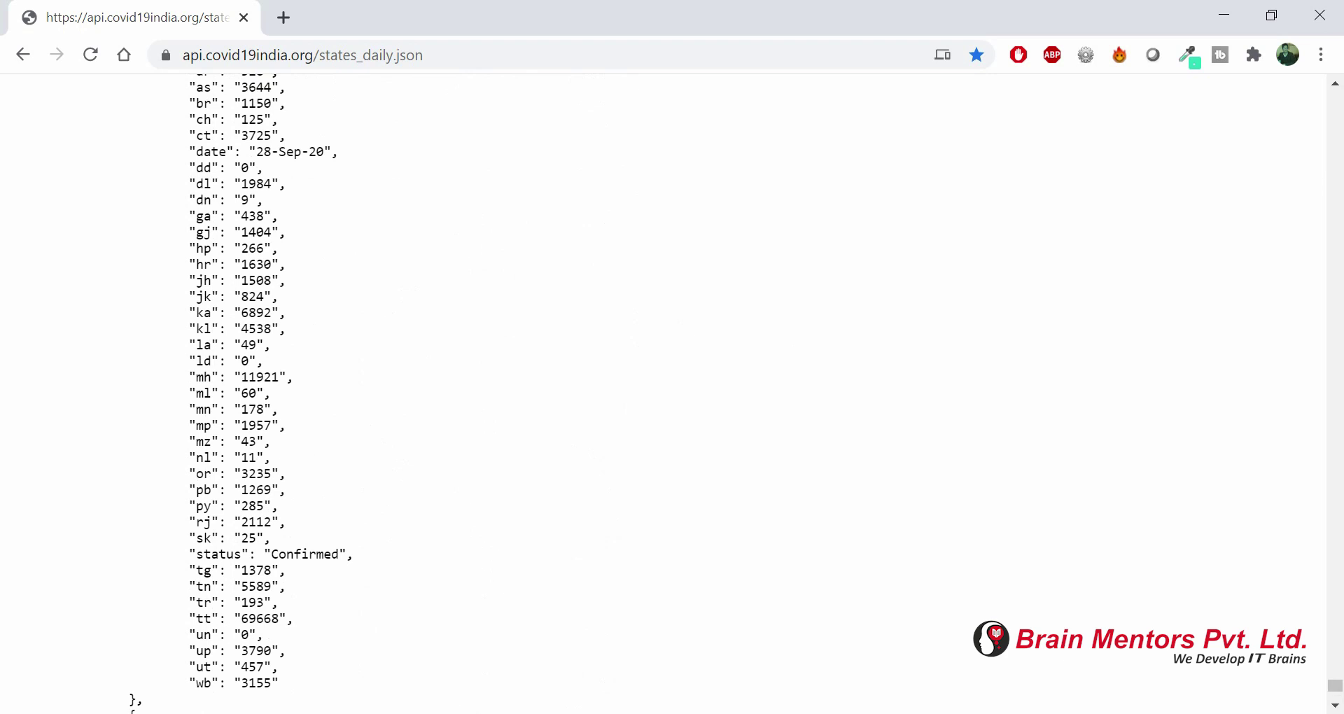
Step: Switch to Power BI Desktop and start getting data from a Web source
click(412, 713)
click(1231, 42)
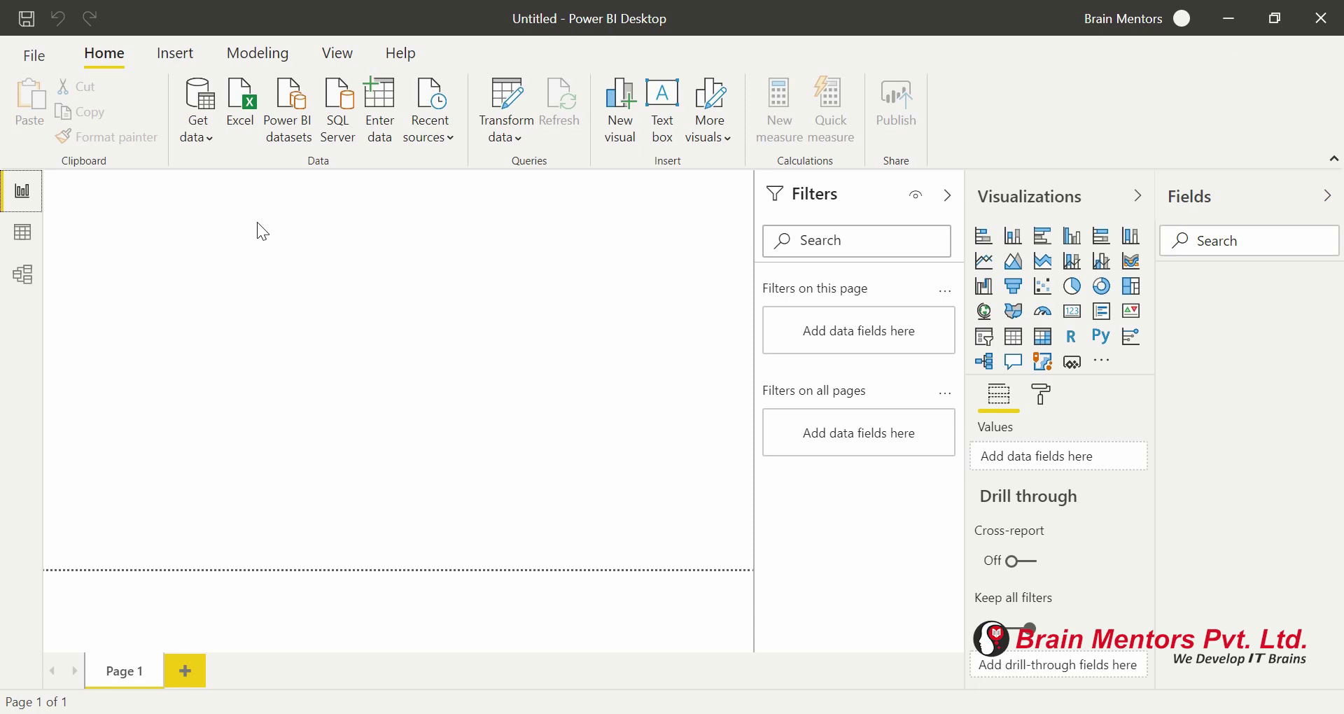
click(193, 143)
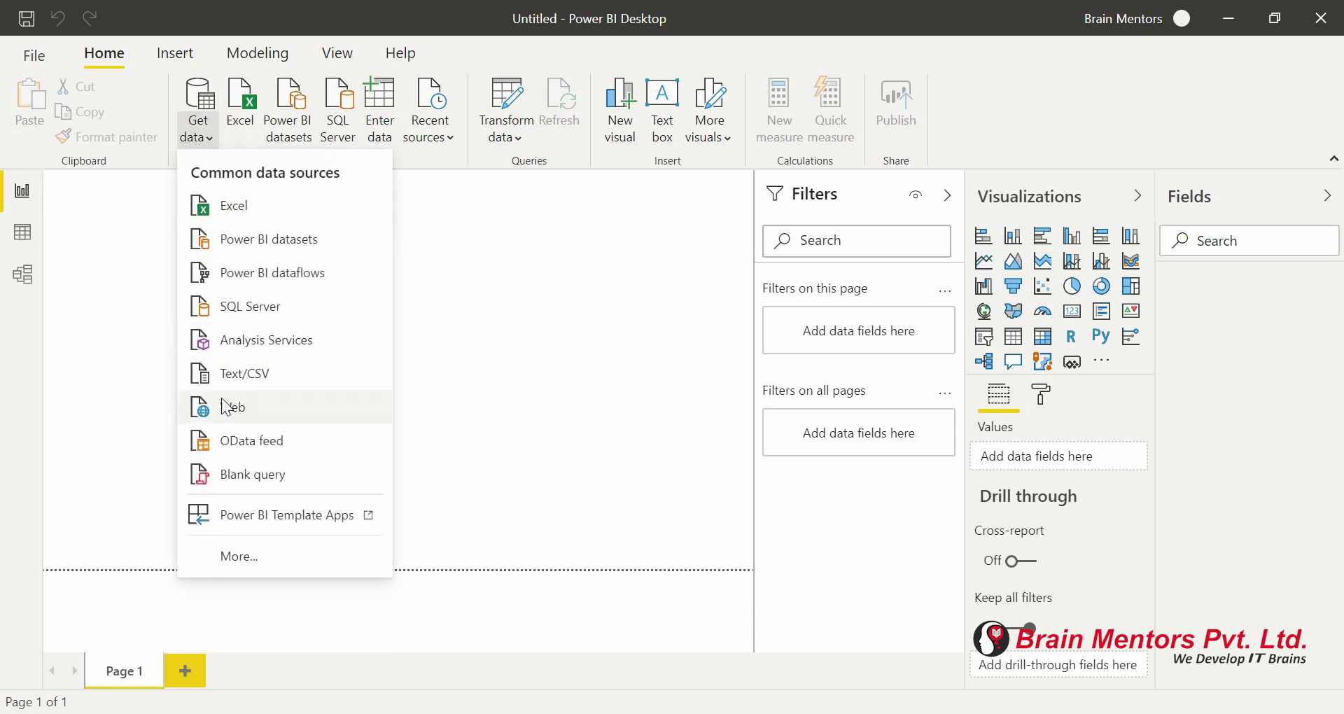
click(245, 405)
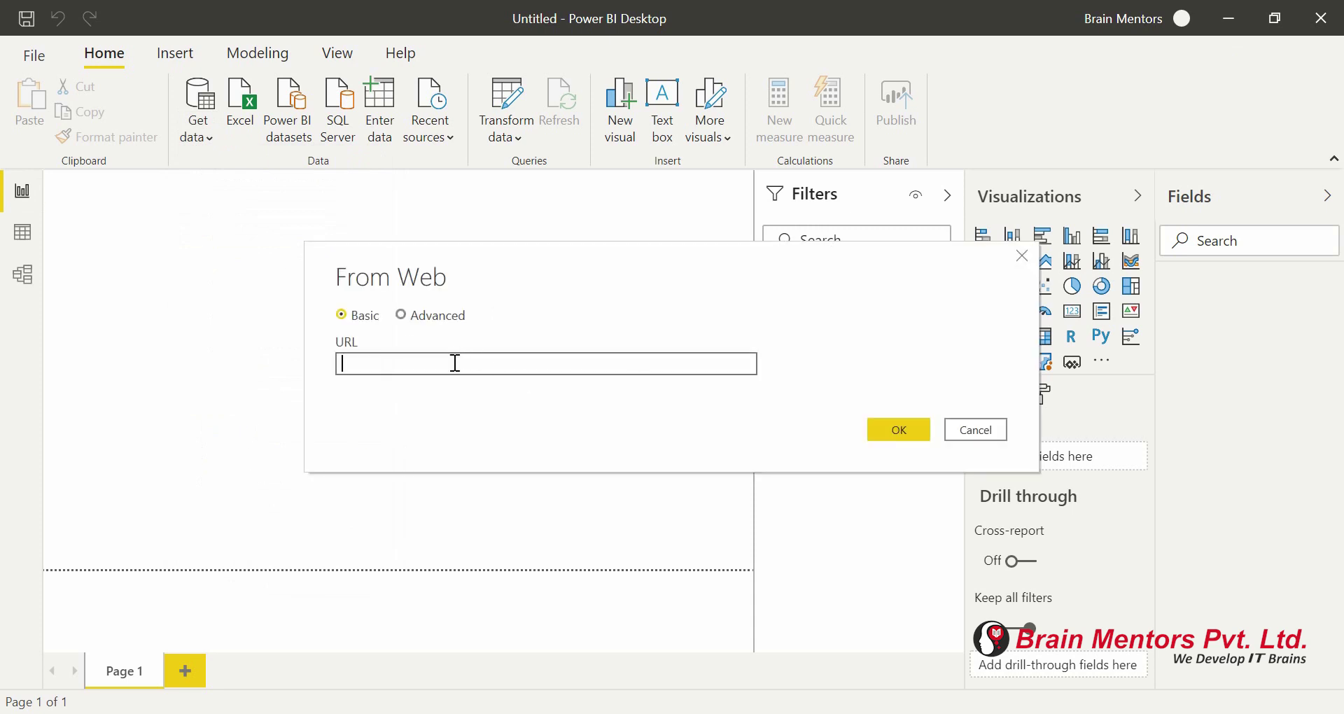
key(alt+Tab)
click(474, 57)
key(ctrl+c)
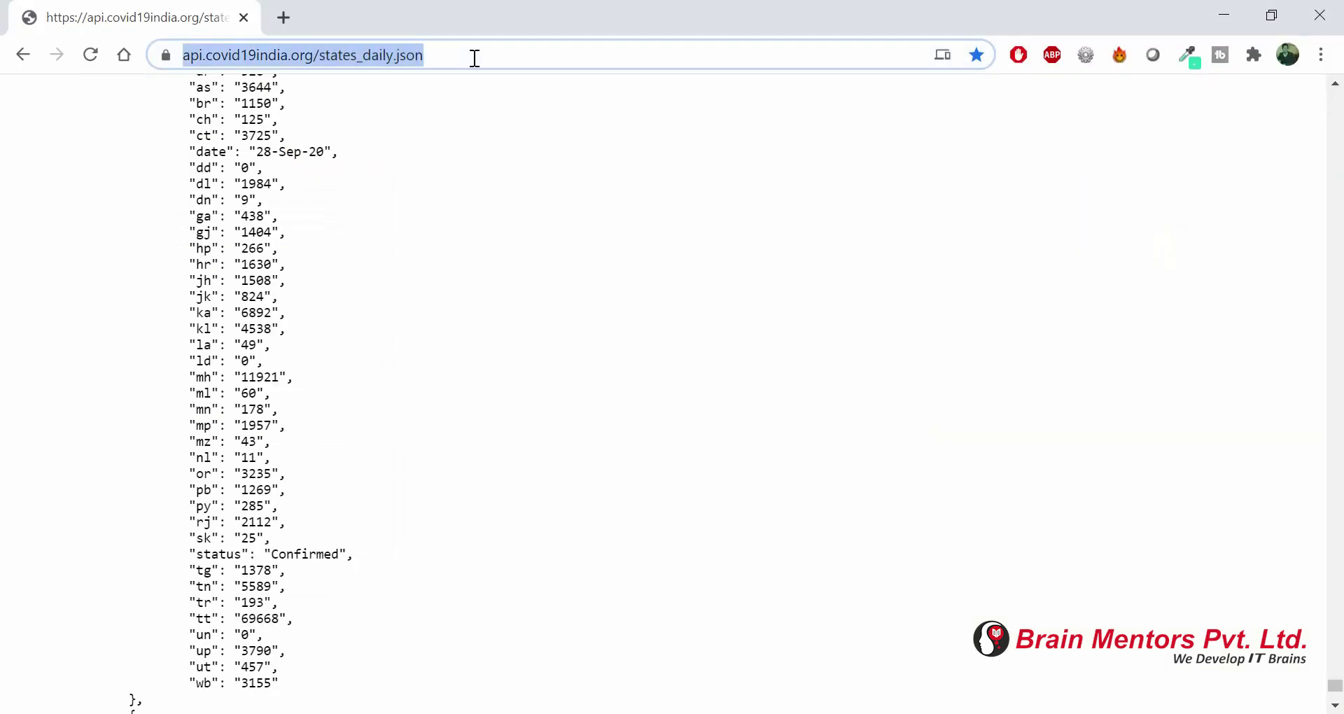
click(525, 223)
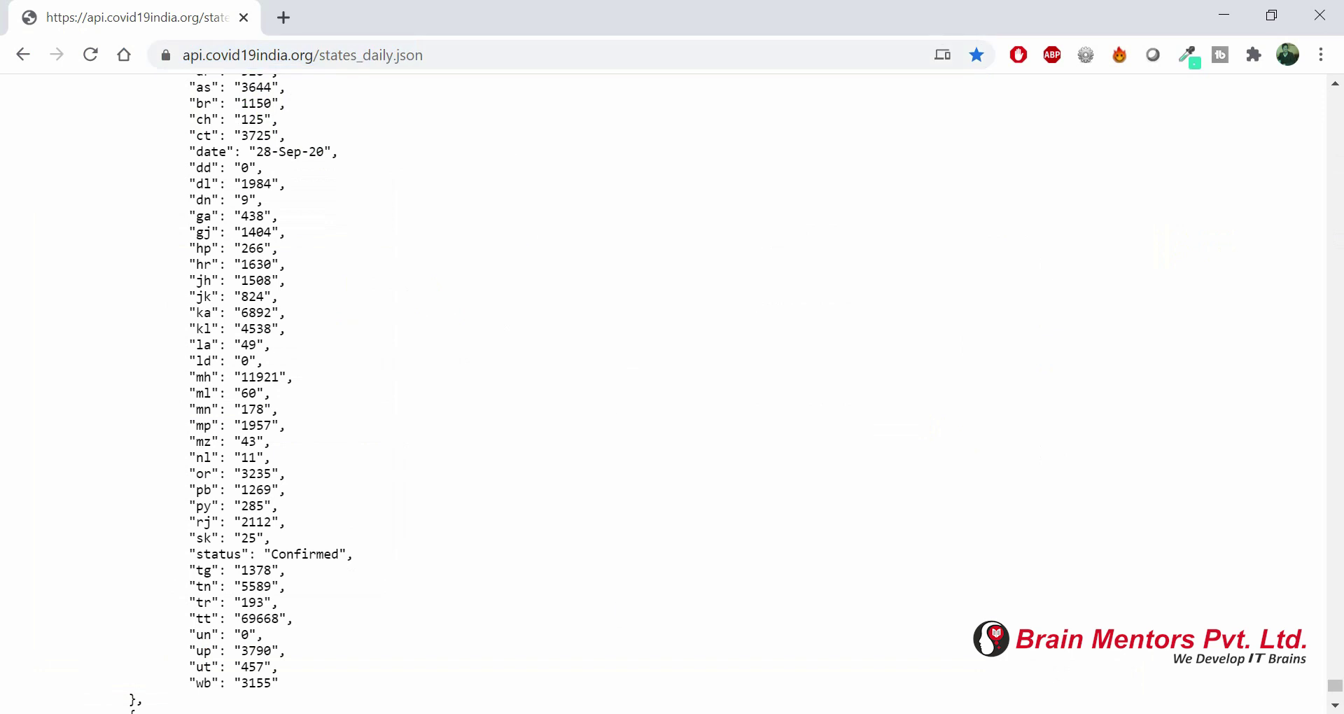
key(alt+Tab)
key(ctrl+v)
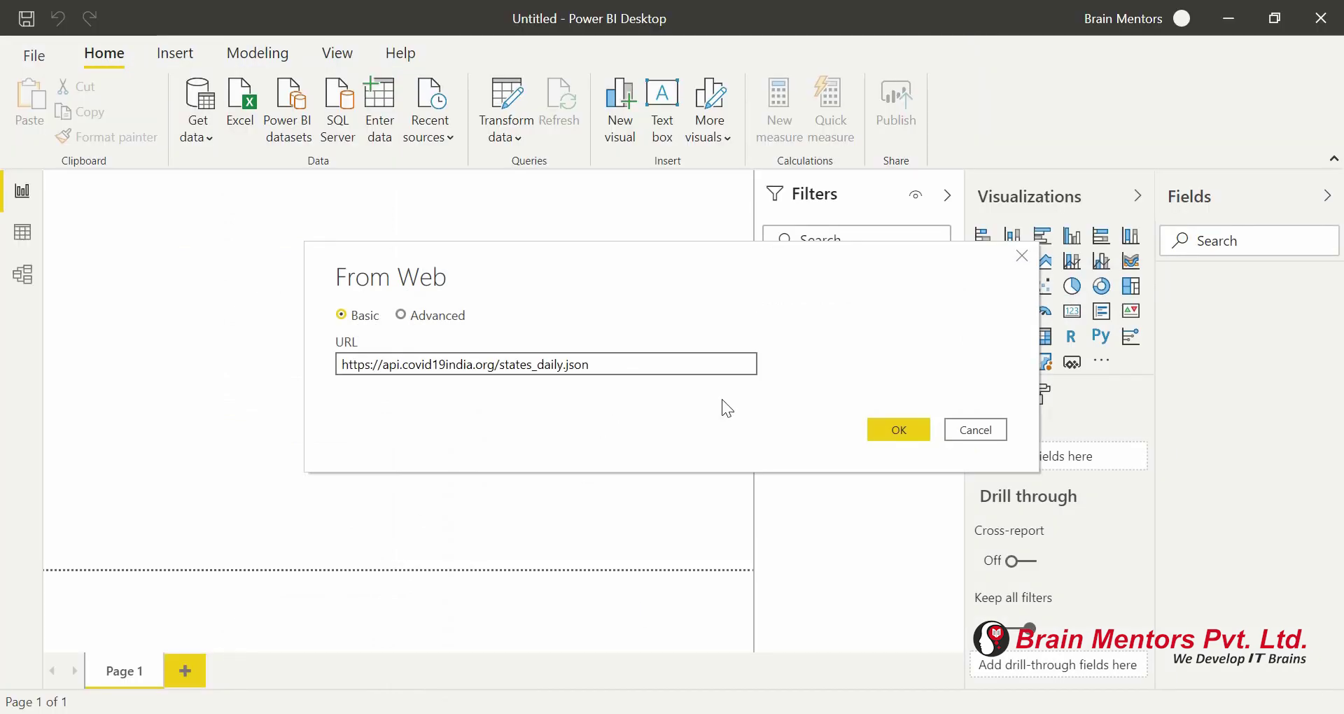
click(883, 428)
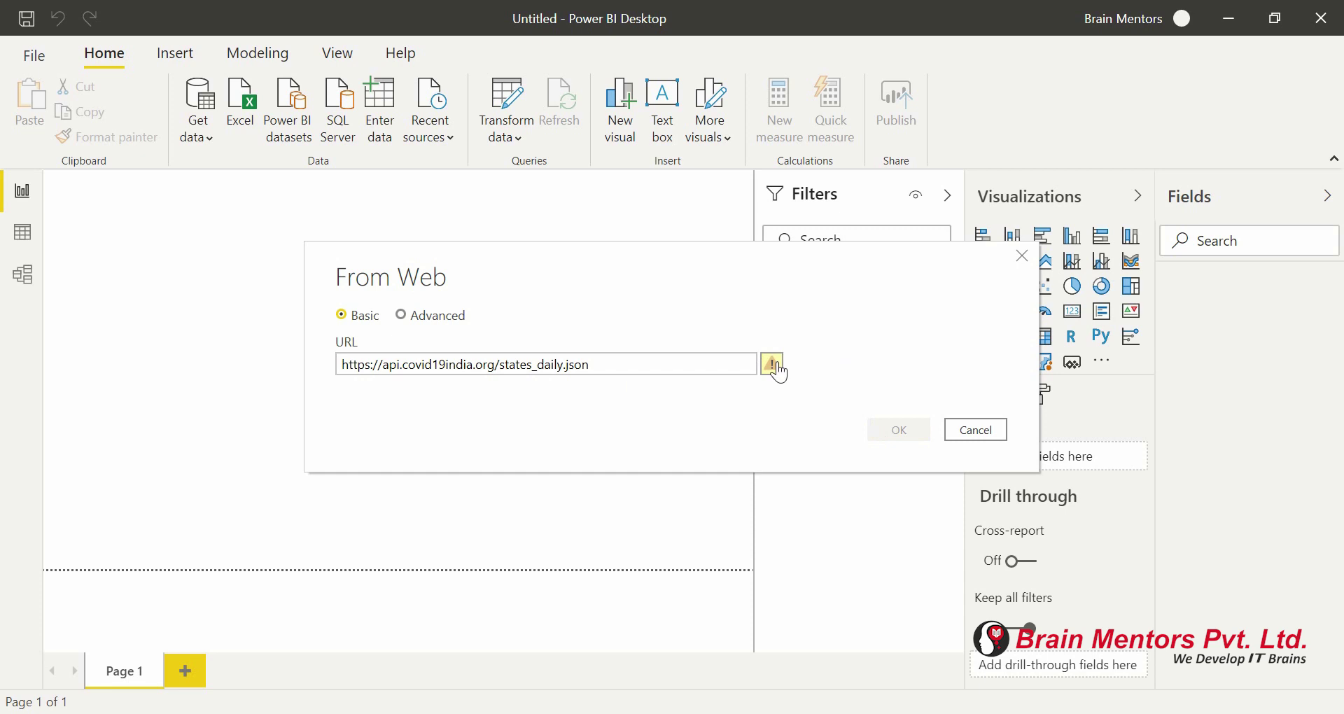
mouse_move(777, 370)
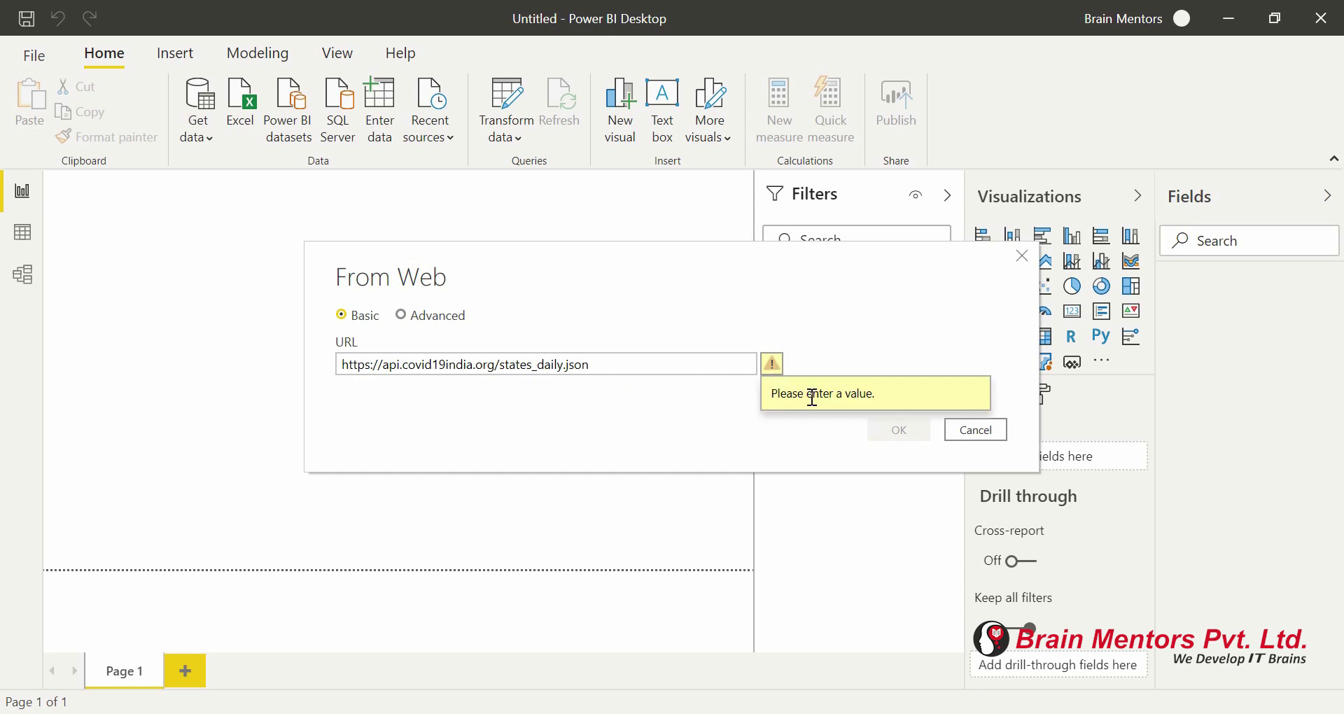
click(654, 359)
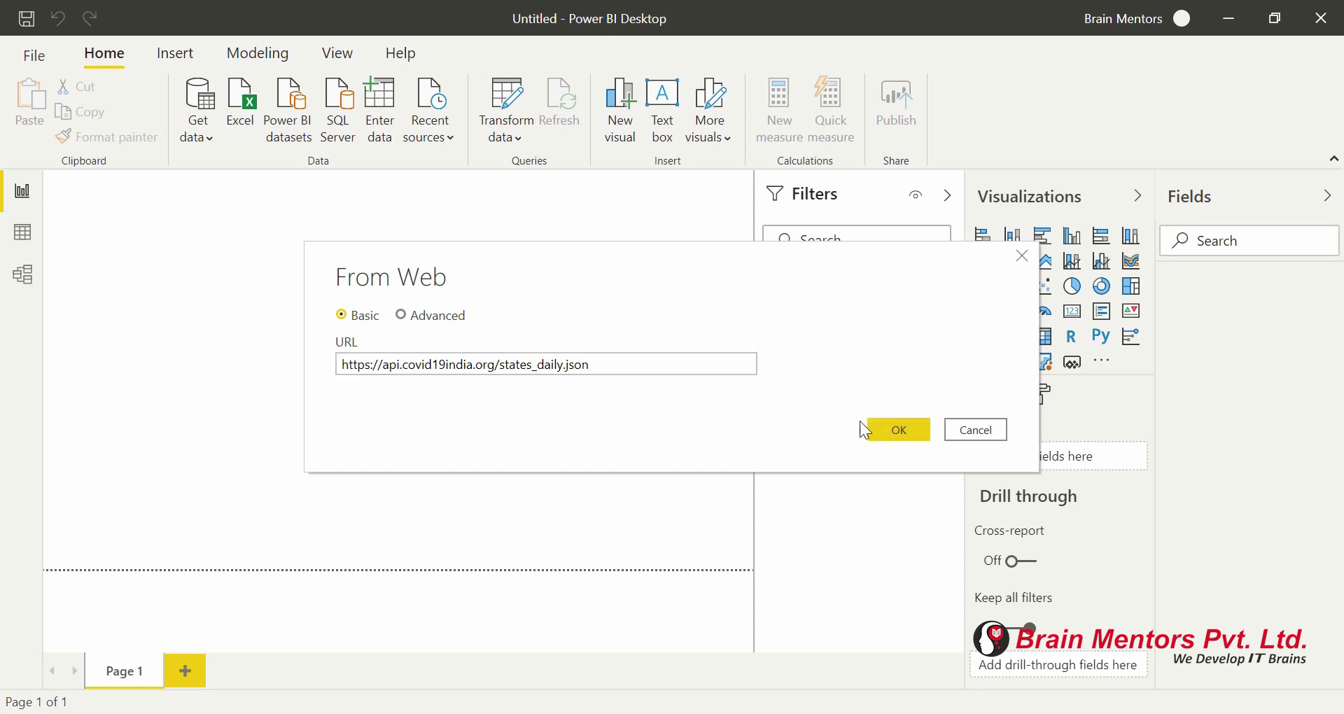
click(892, 431)
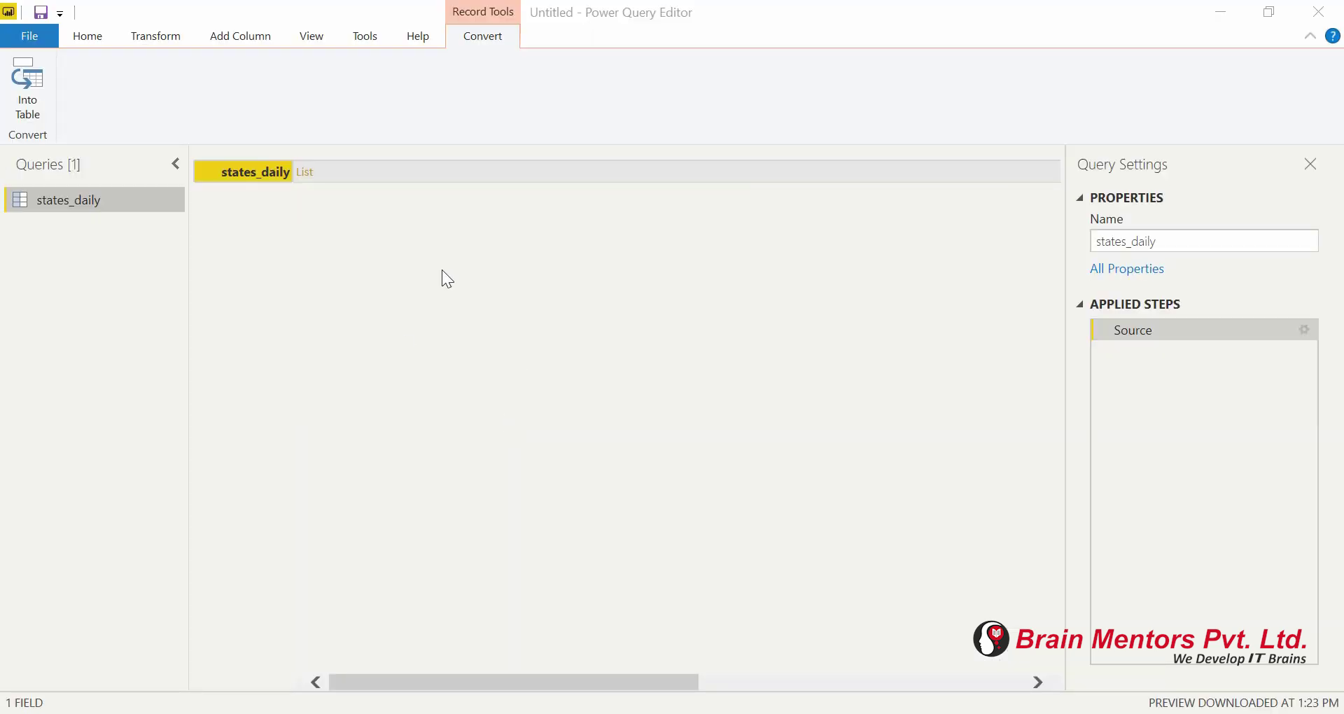
Step: Switch to the browser and examine how the states_daily list is structured at the start of the JSON
click(758, 18)
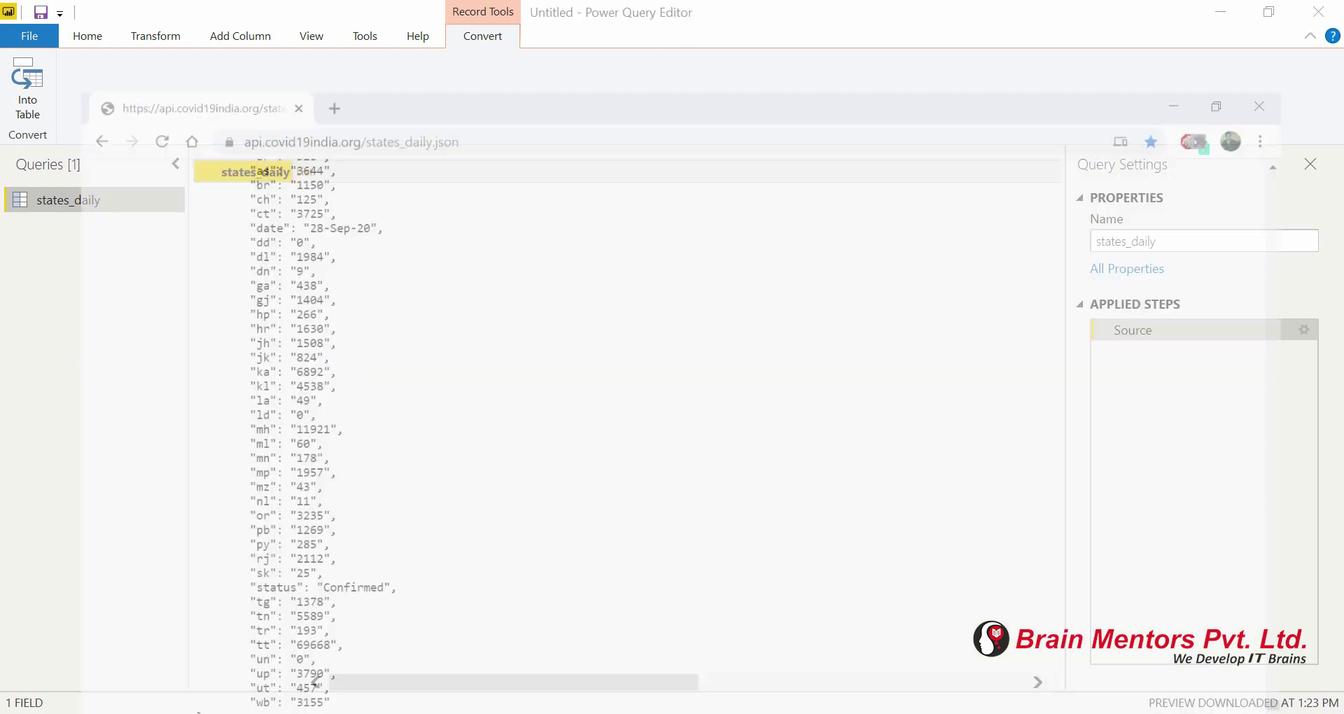
scroll(135, 152, up, 10)
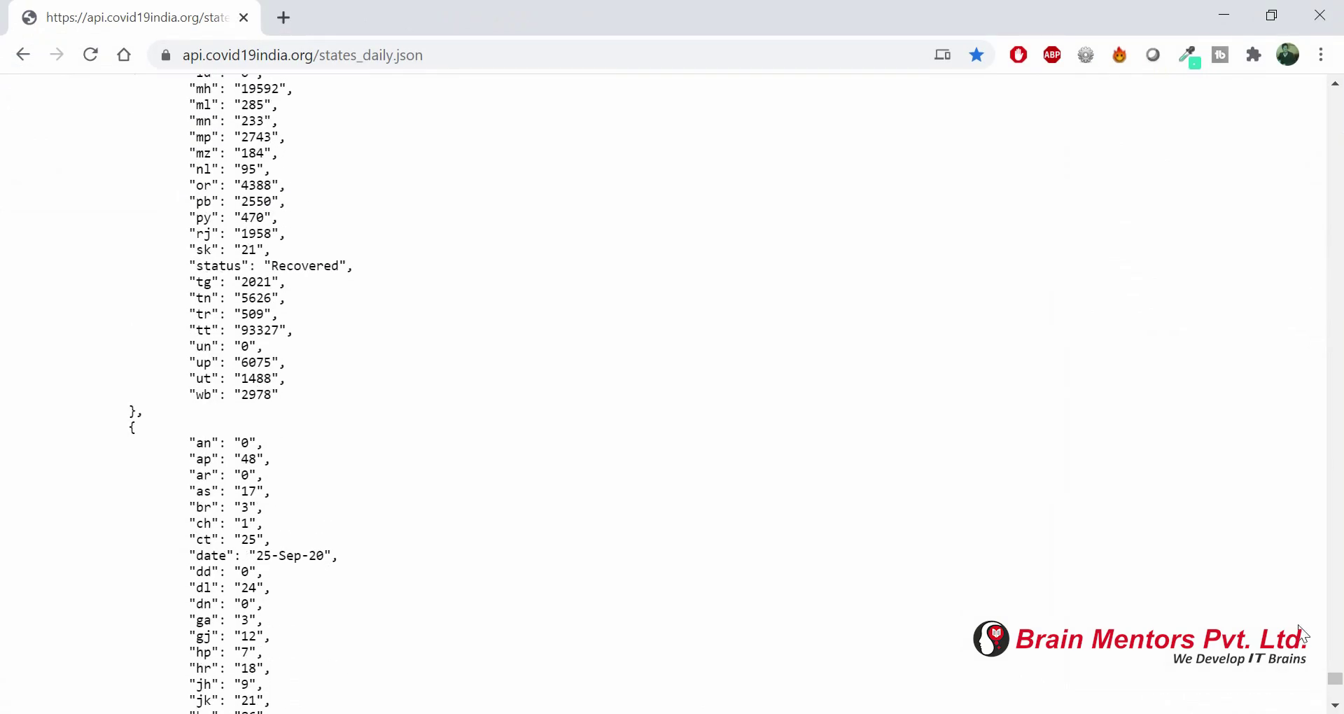
drag(1335, 679, 1322, 122)
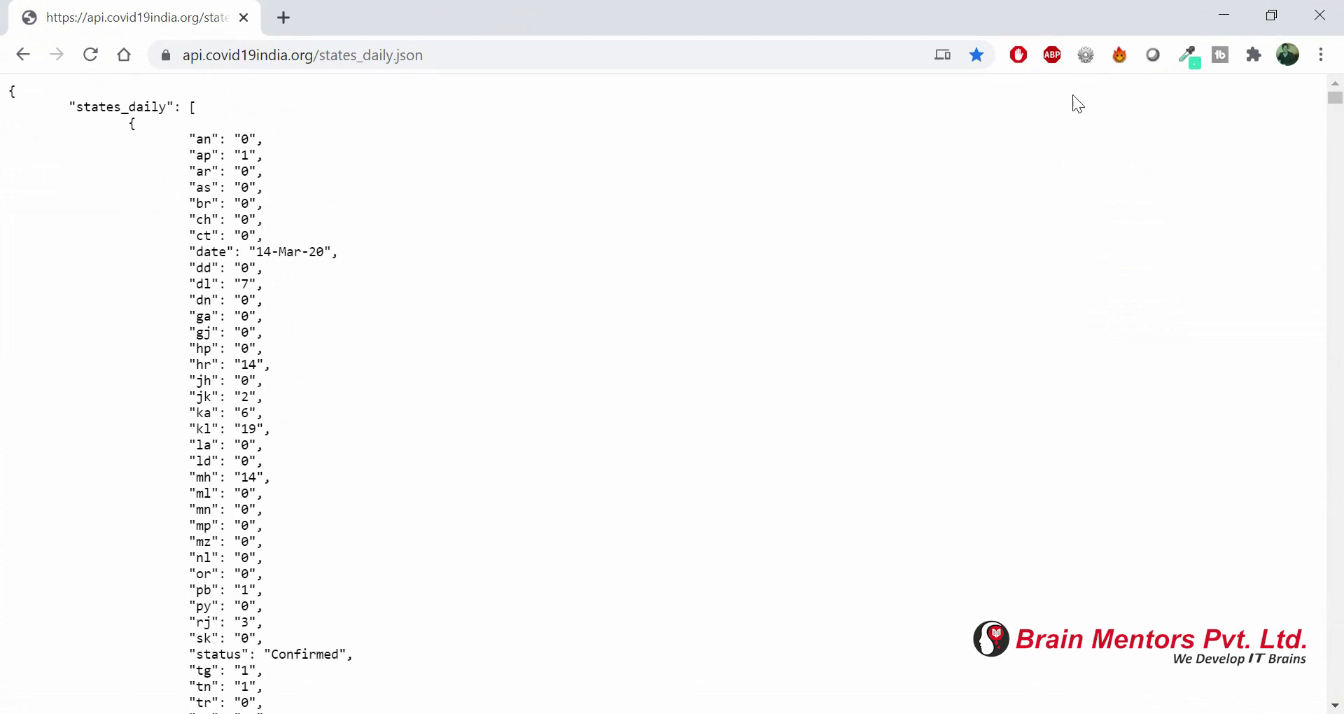
scroll(81, 147, up, 4)
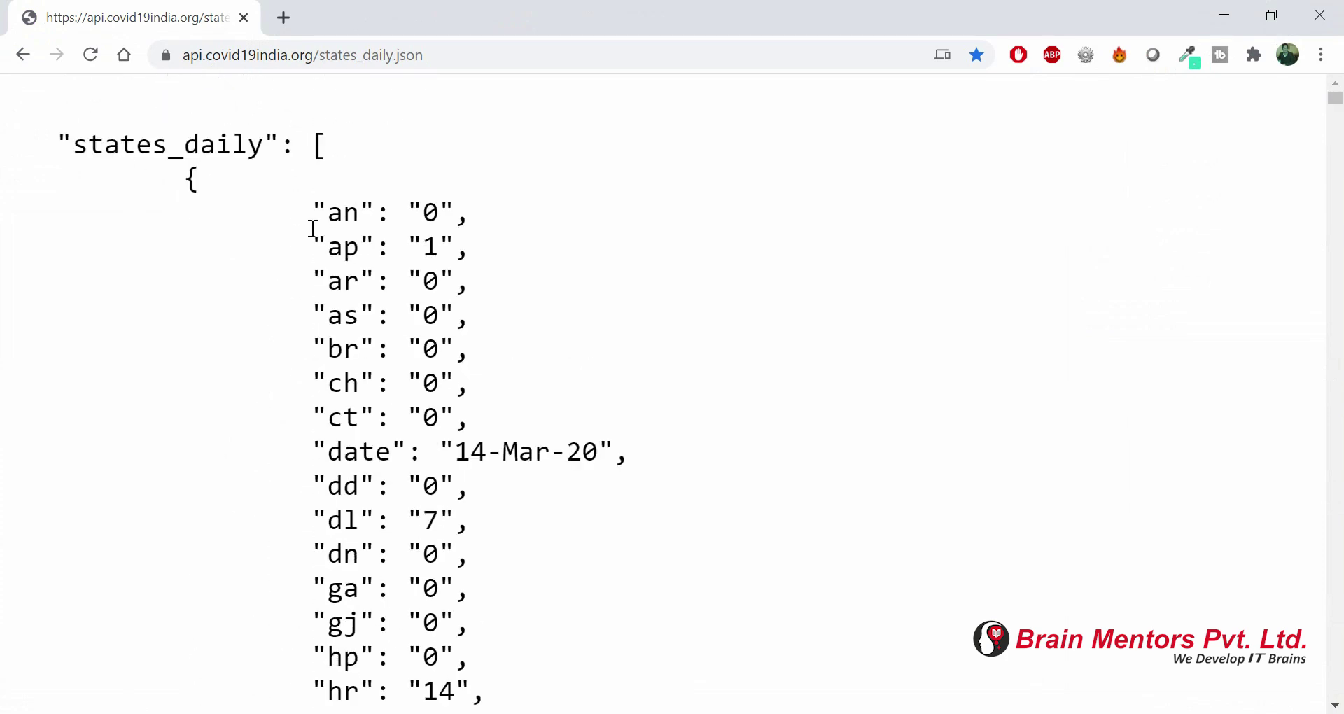
scroll(317, 192, left, 2)
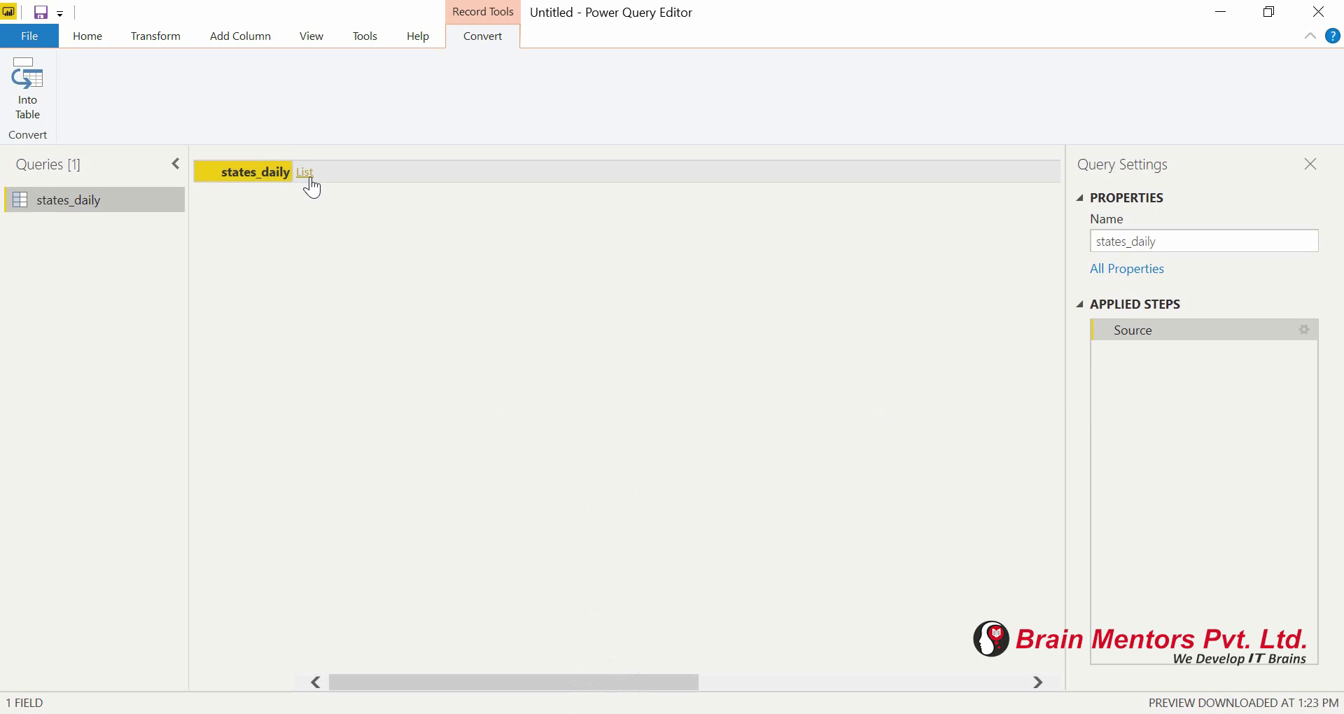
Step: Drill into the states_daily list in Power Query Editor to inspect its first record, and remove the resulting Navigation step
click(310, 175)
scroll(326, 337, down, 9)
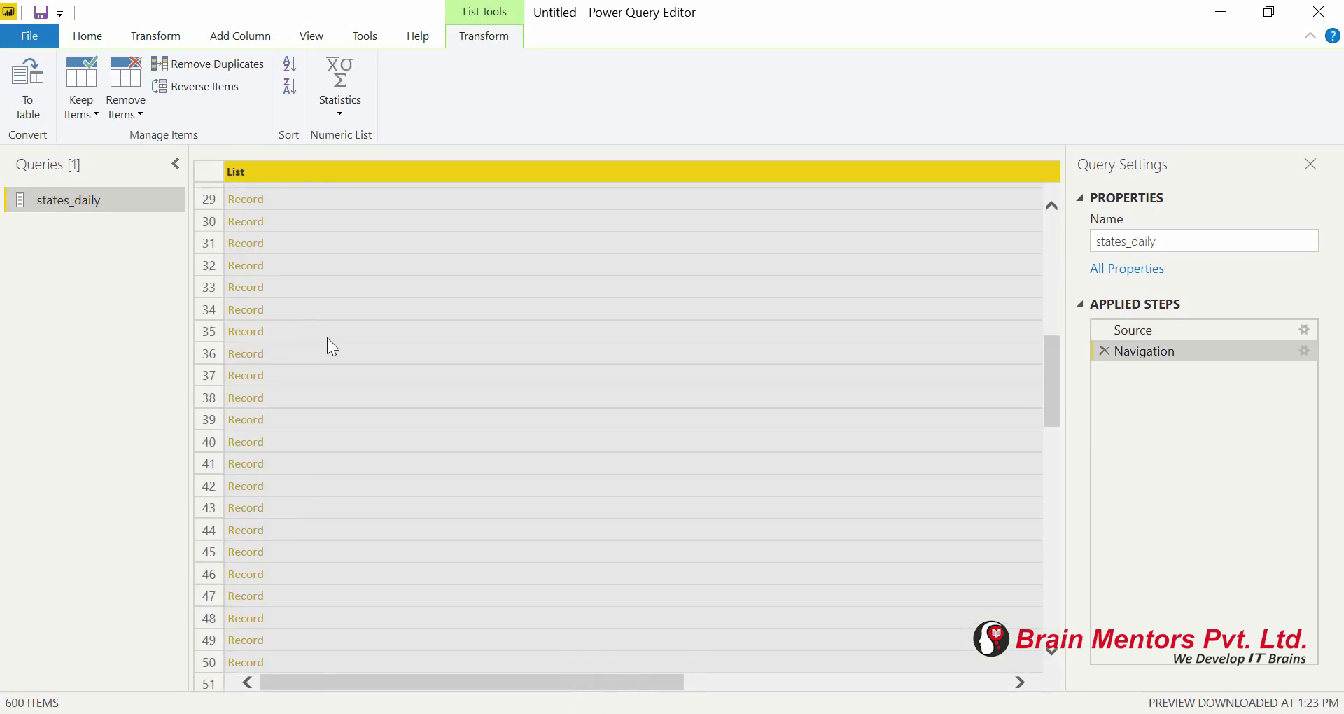
scroll(326, 338, down, 20)
scroll(330, 335, up, 20)
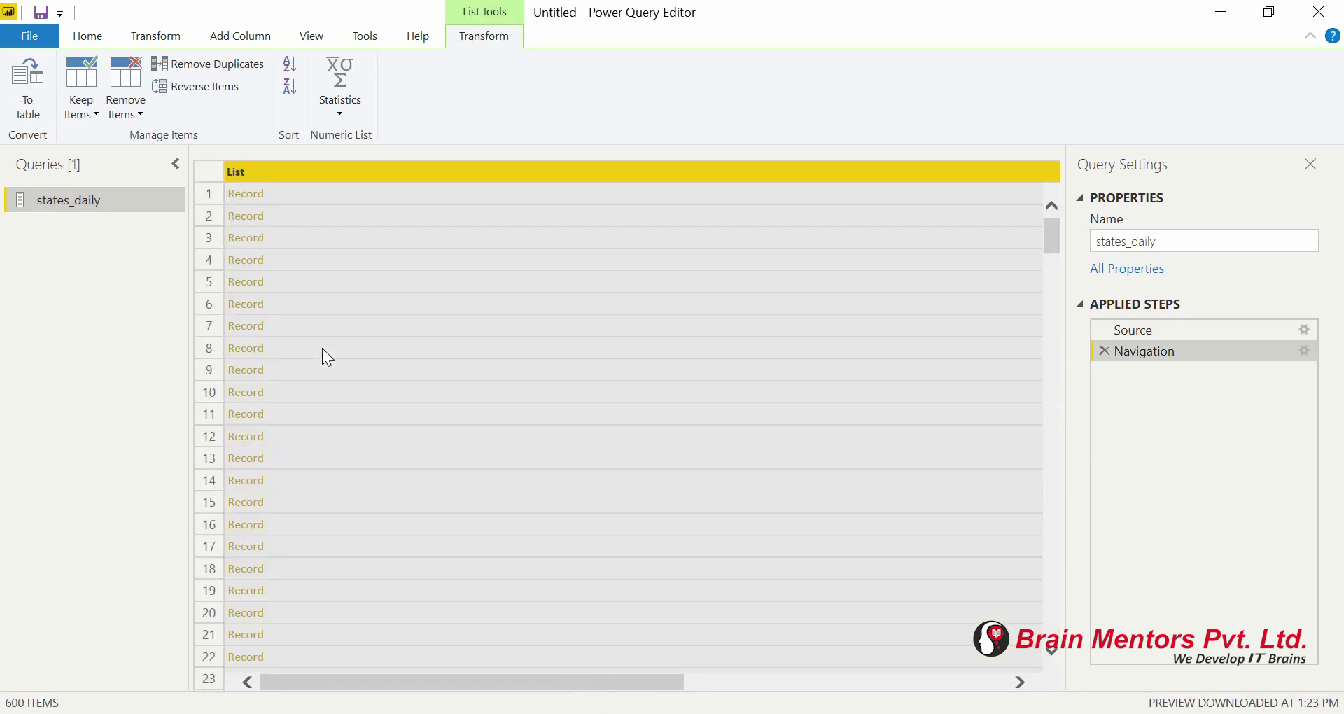
click(248, 194)
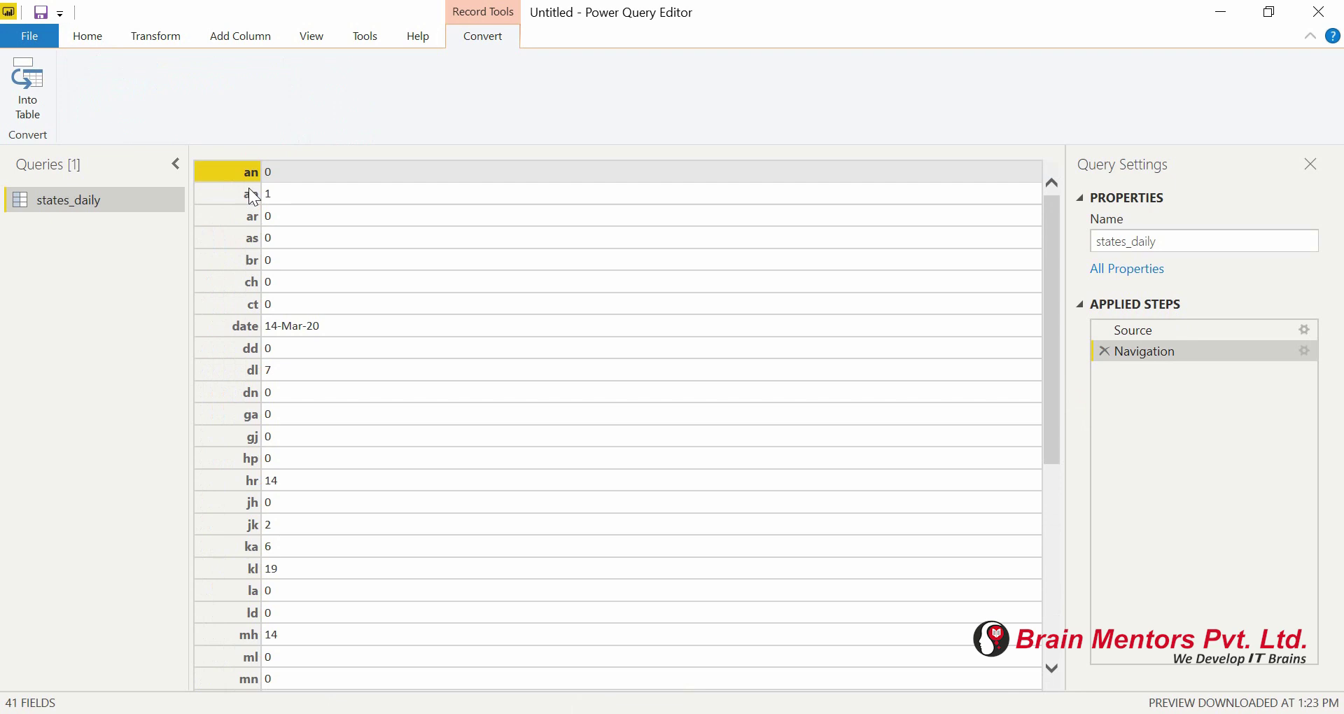
scroll(319, 362, down, 6)
scroll(329, 362, up, 6)
click(1104, 351)
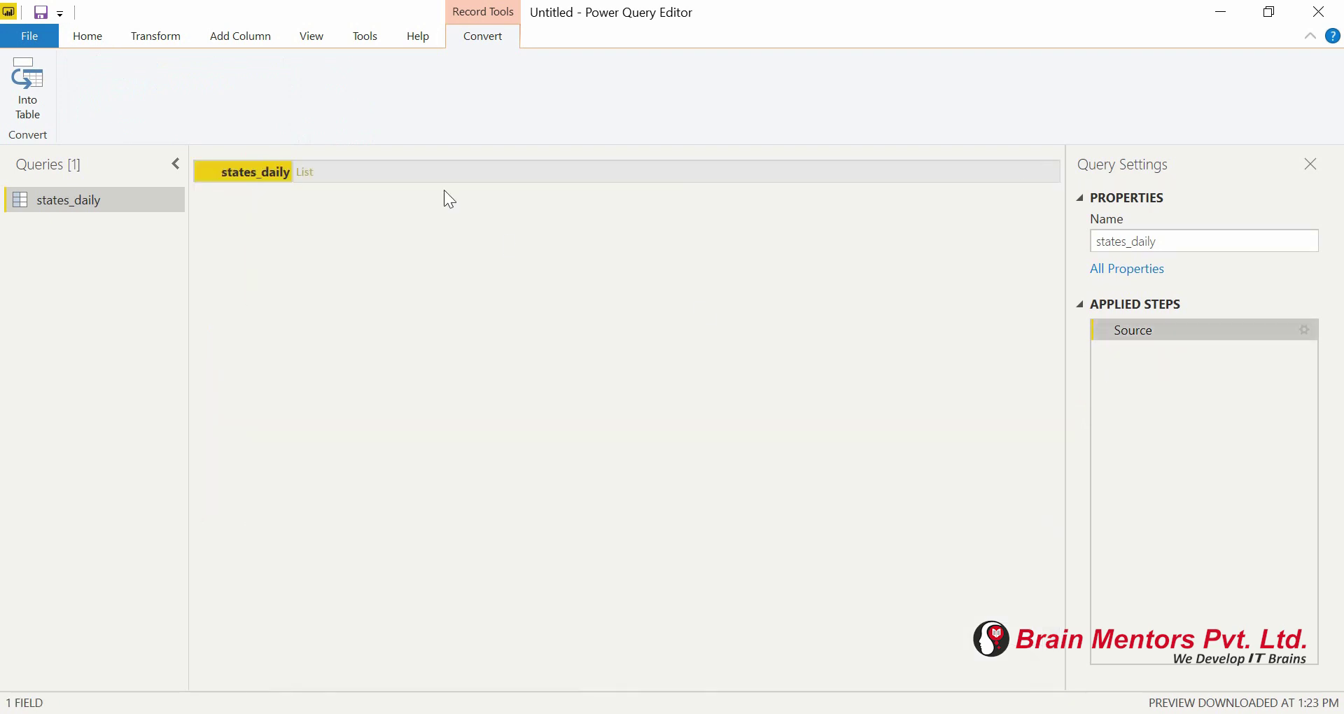
Step: Open the states_daily list and convert it to a table with delimiter None and extra columns shown as errors
click(306, 174)
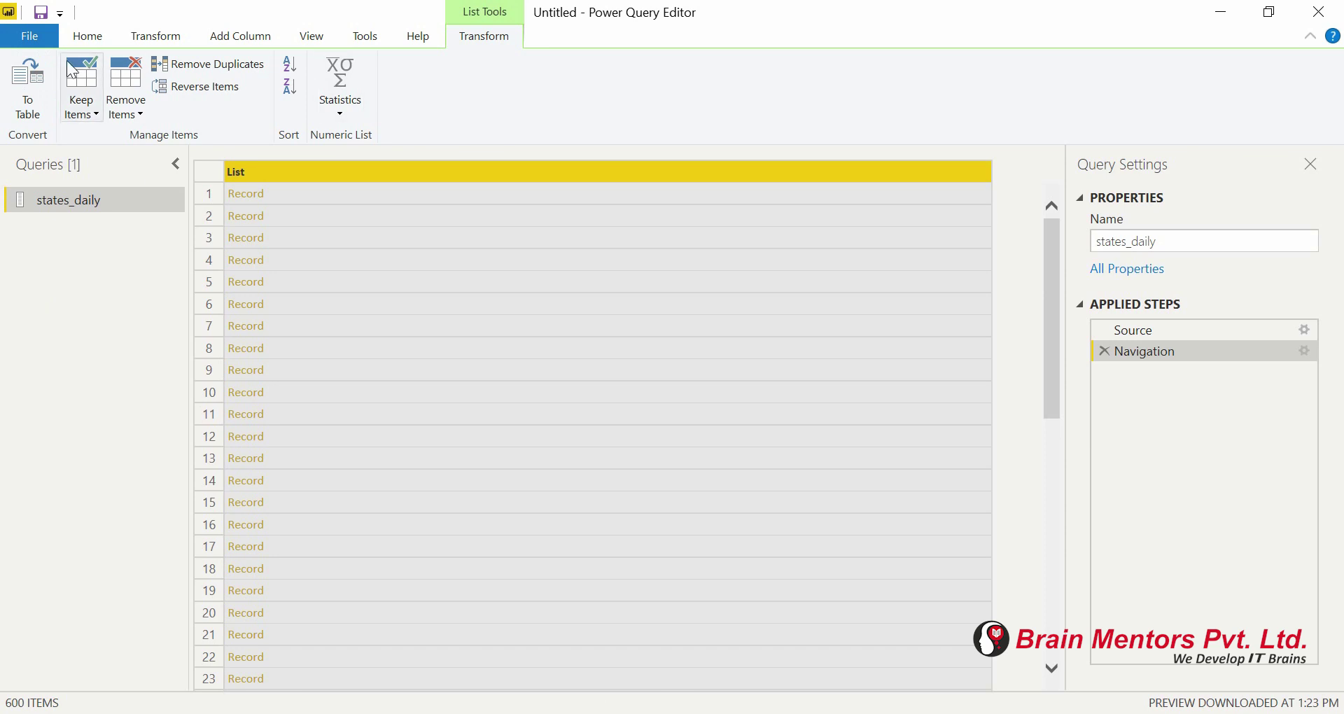
click(24, 62)
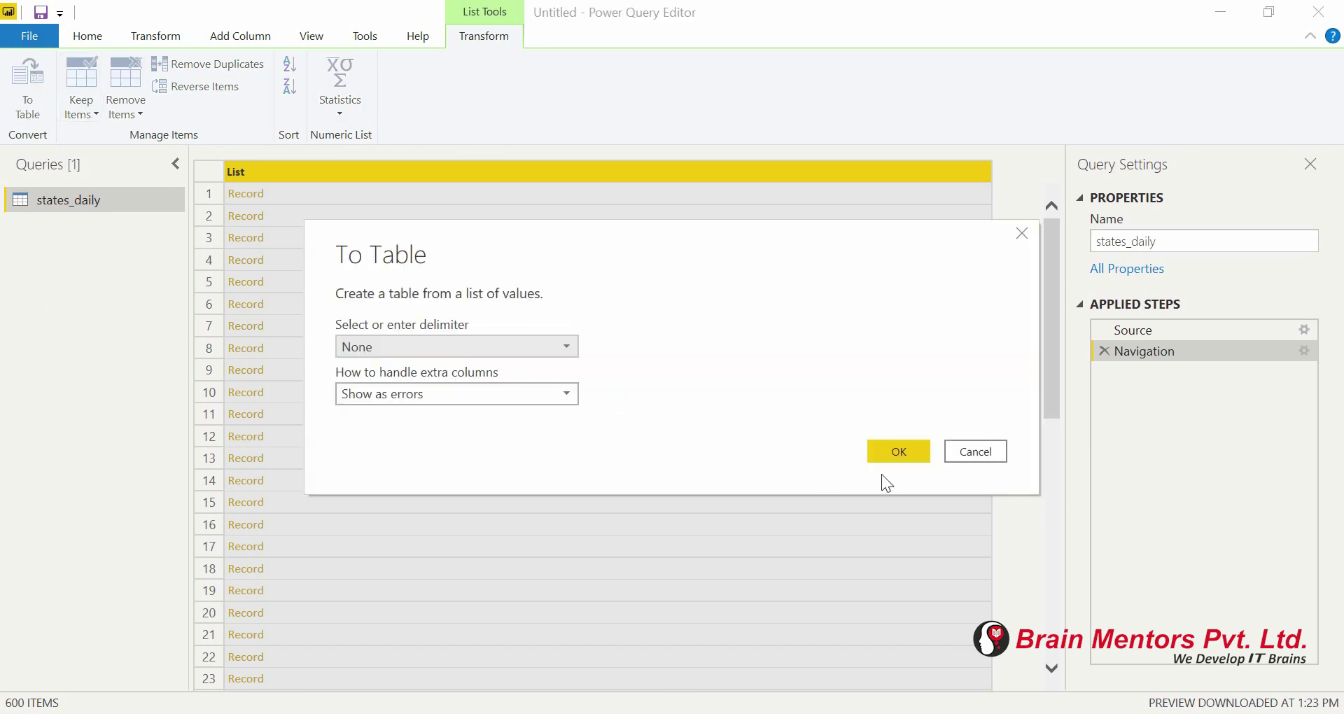
click(910, 455)
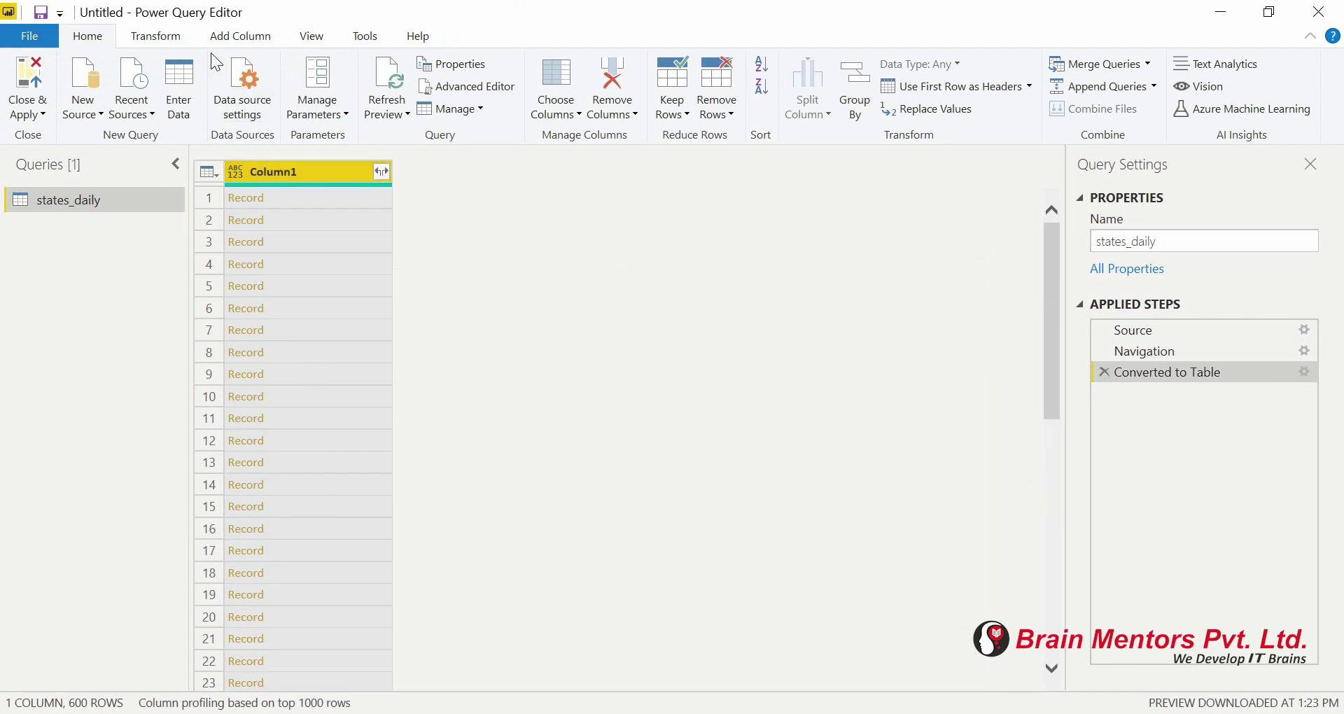
Step: Expand the records in Column1 into all their fields, using the original column name as prefix
click(382, 173)
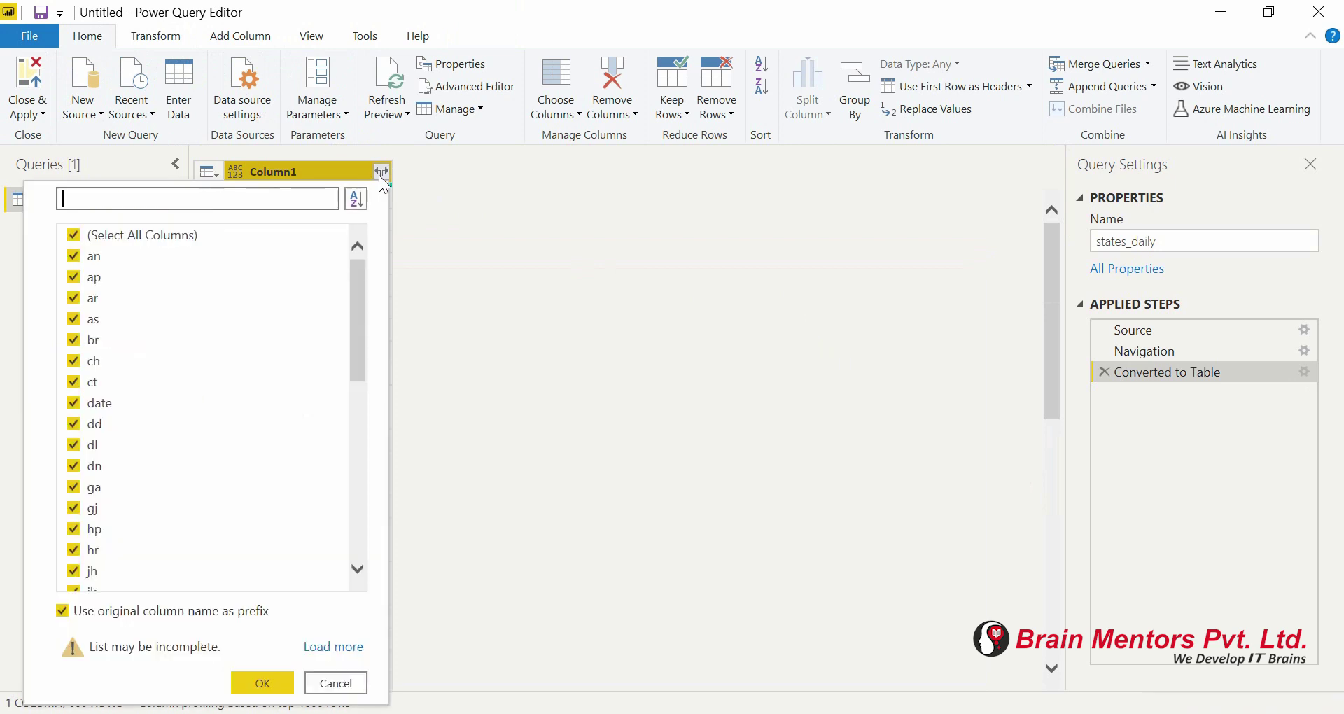
click(263, 682)
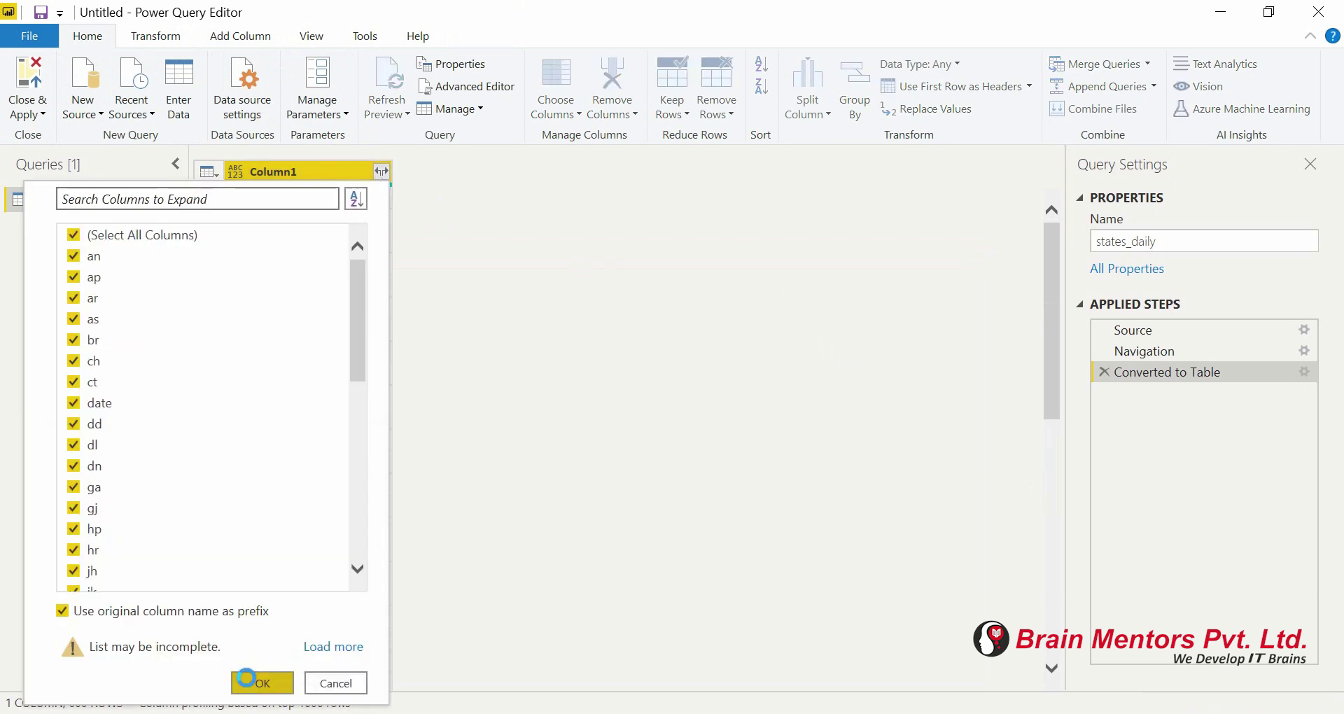
scroll(662, 426, down, 15)
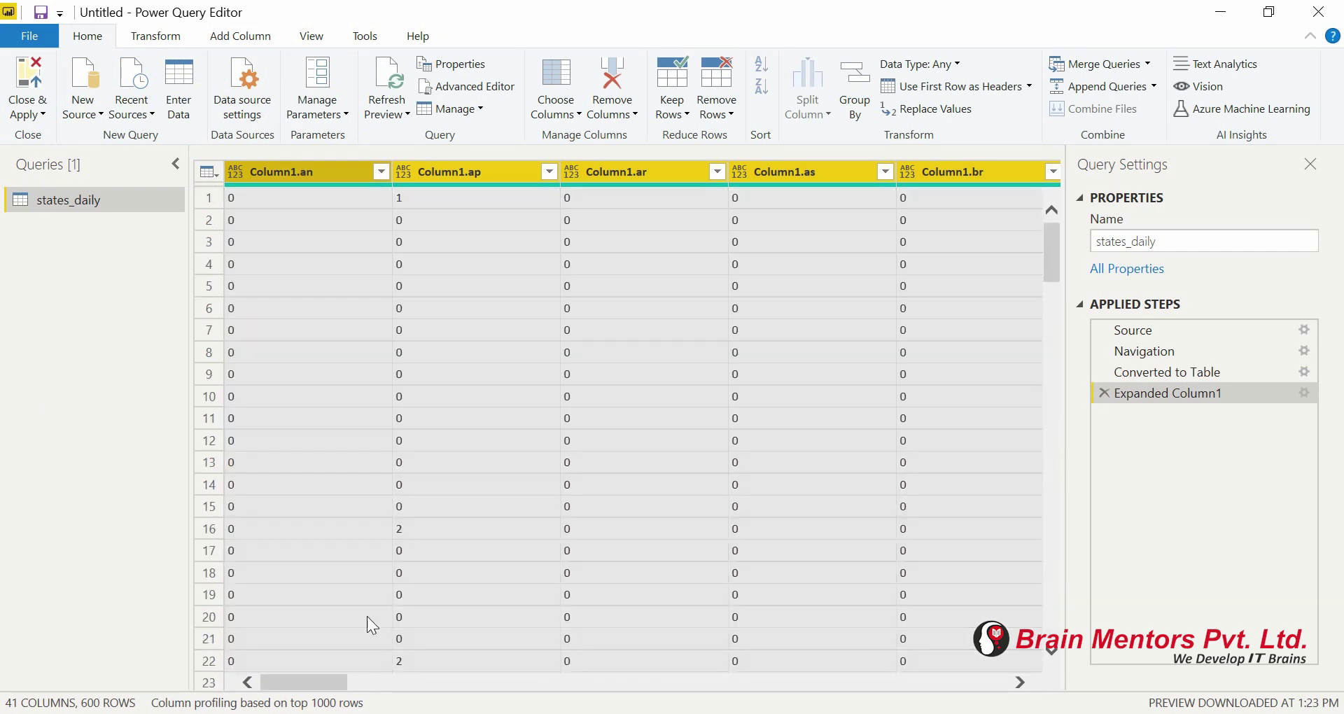
Step: Apply the expanded states_daily query, close Power Query Editor, and look over the loaded fields in the report
drag(312, 682, 308, 619)
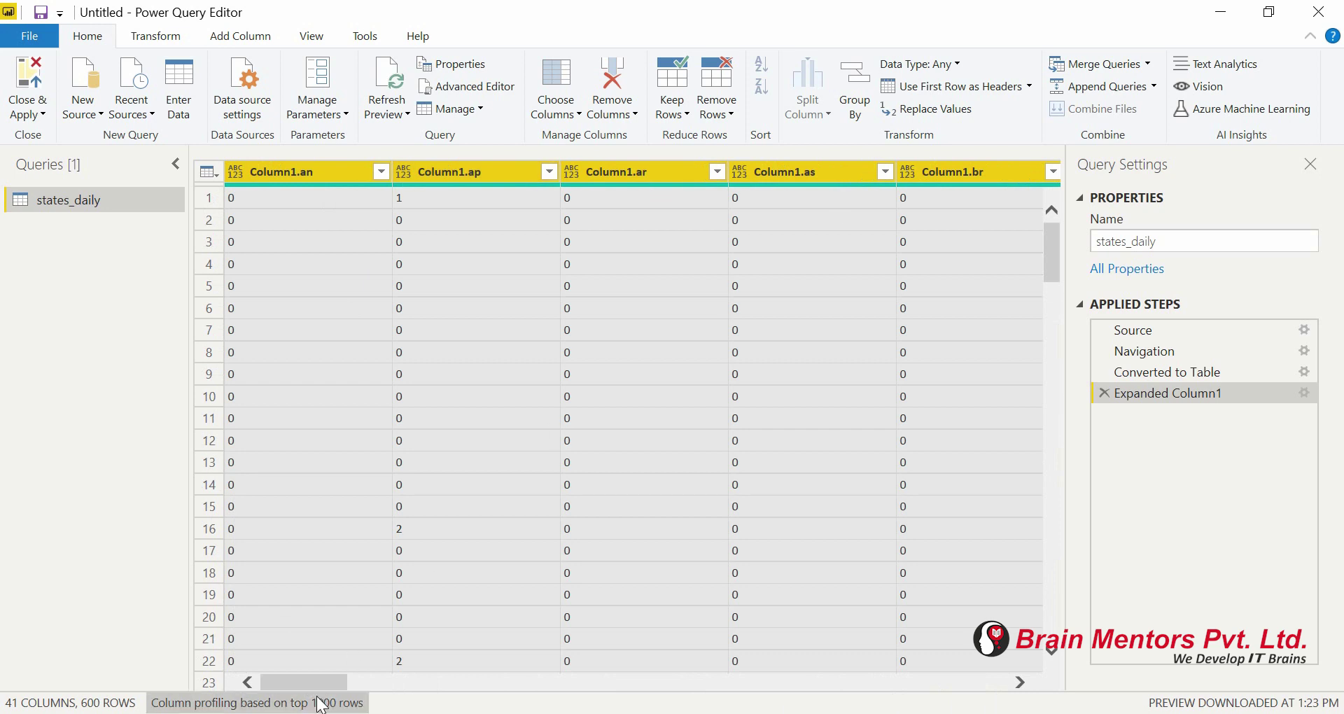
drag(303, 680, 238, 646)
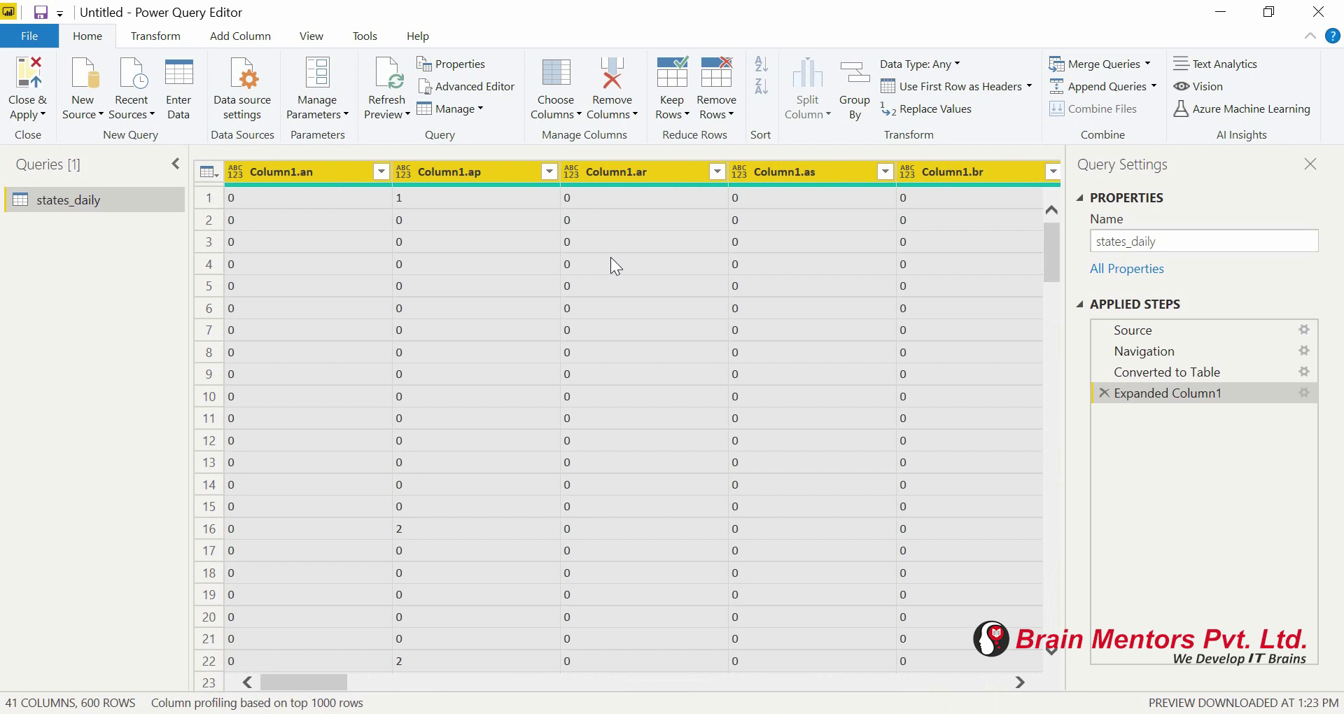
click(28, 73)
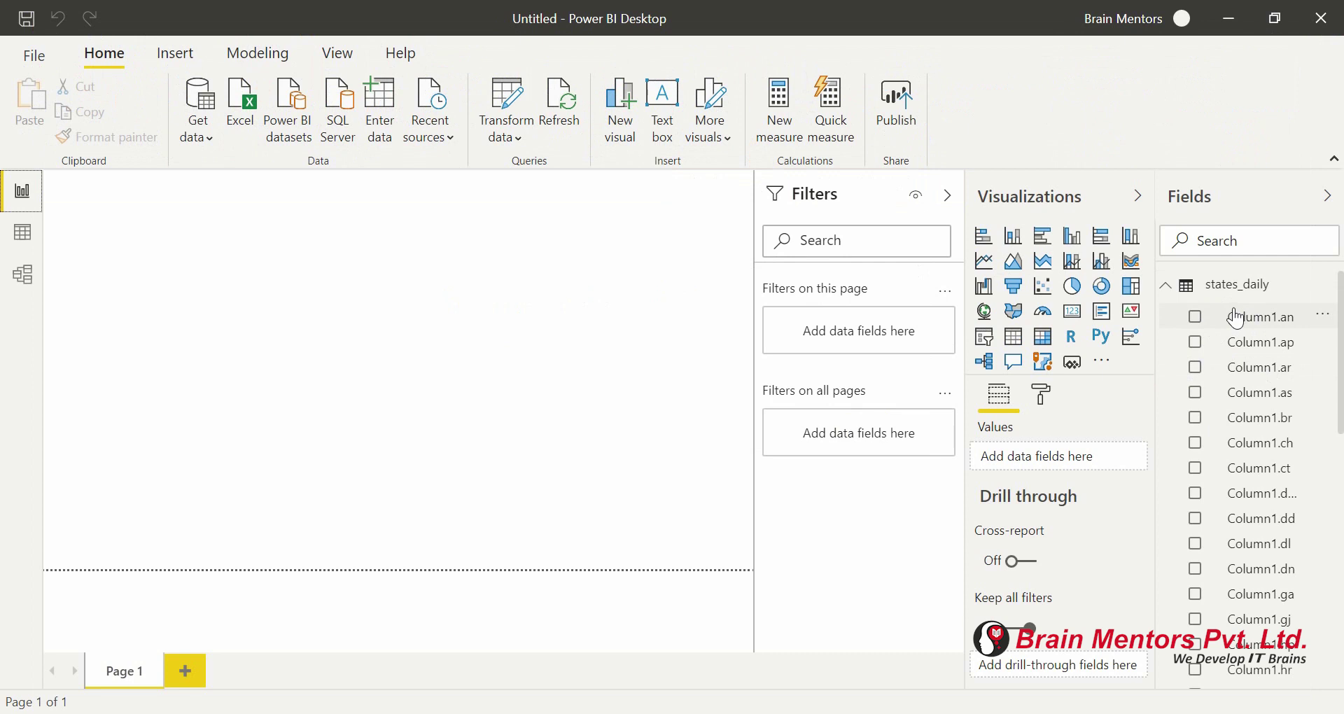
scroll(1225, 427, down, 3)
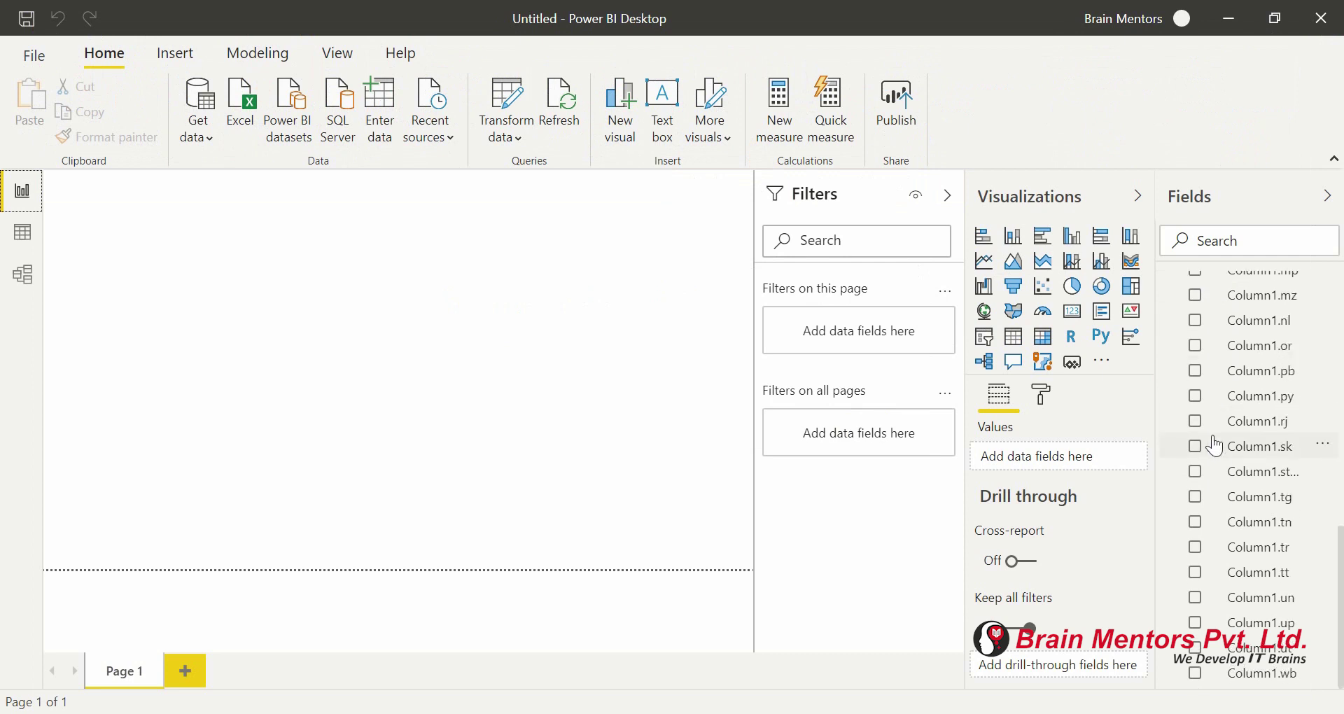
scroll(1208, 483, up, 3)
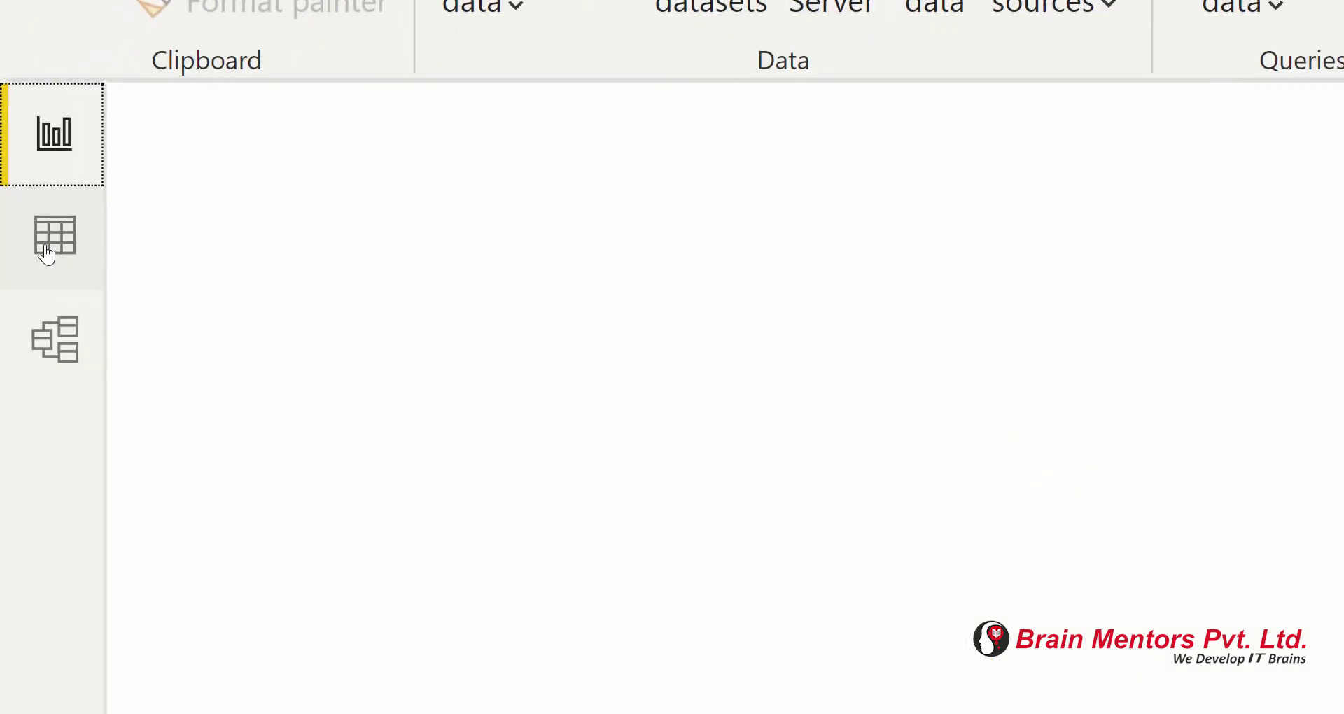
Step: Show the states_daily table in Data view and check the data type of Column1.an
click(25, 240)
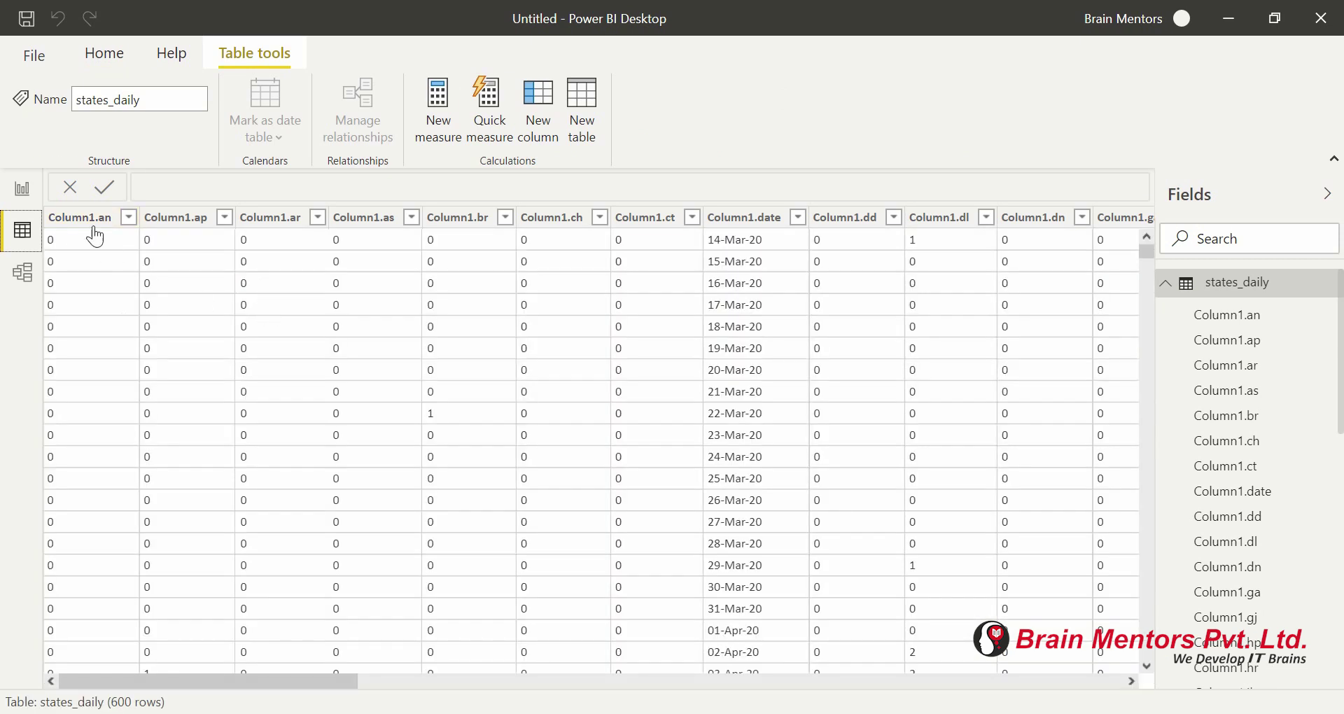
click(93, 239)
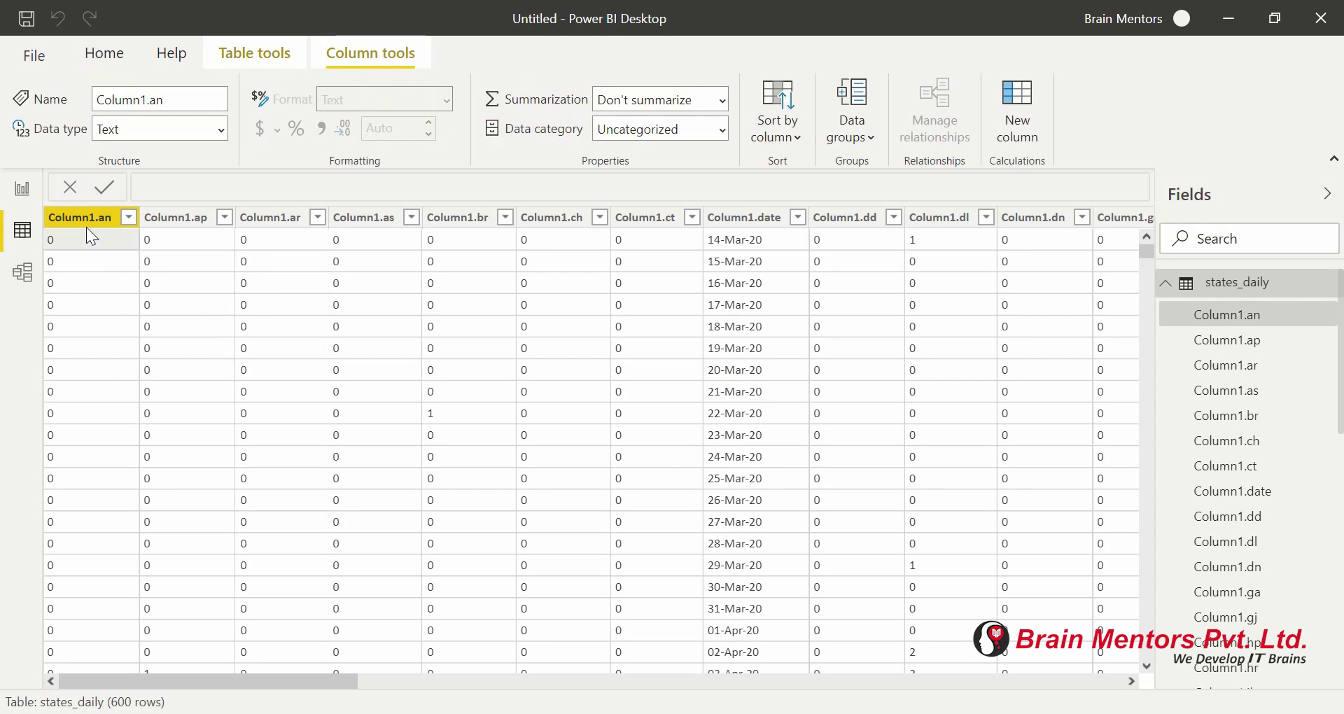
click(113, 129)
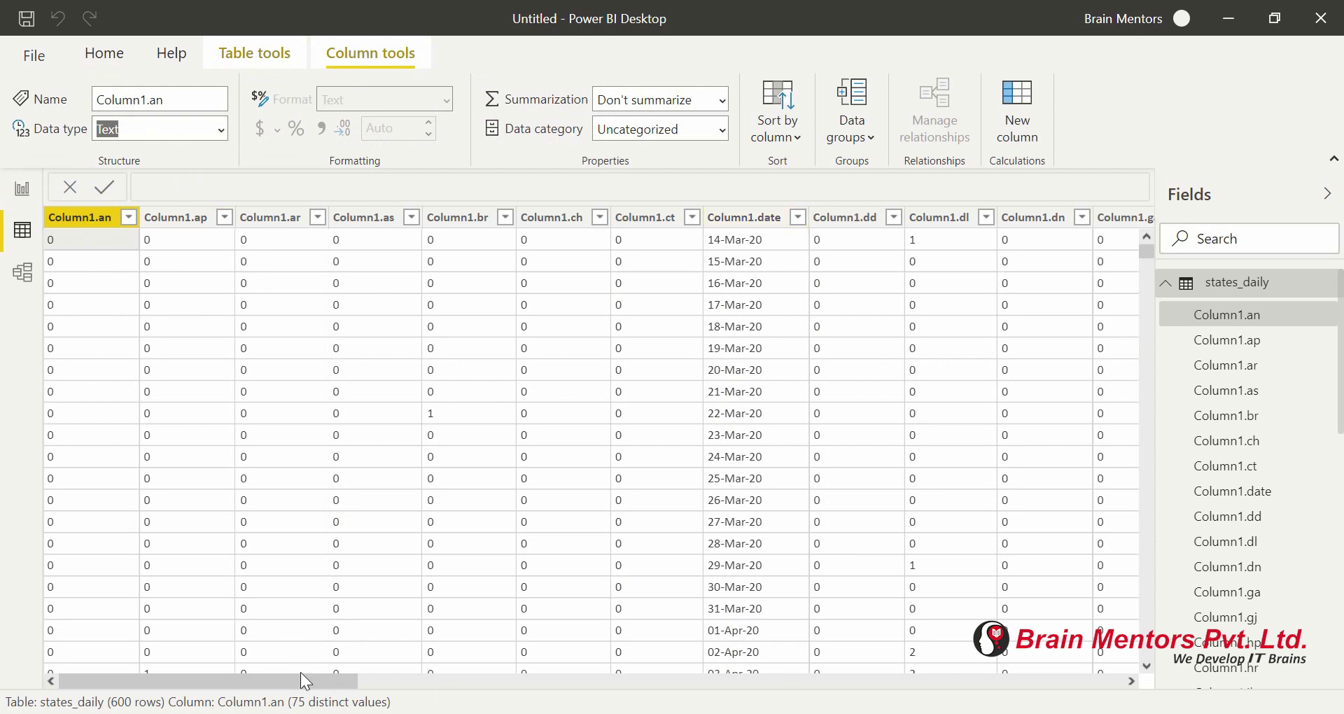
mouse_move(300, 679)
mouse_down()
mouse_move(858, 684)
mouse_move(315, 683)
mouse_up()
Step: Change the data type of Column1.date to Date and accept the data type change
click(760, 230)
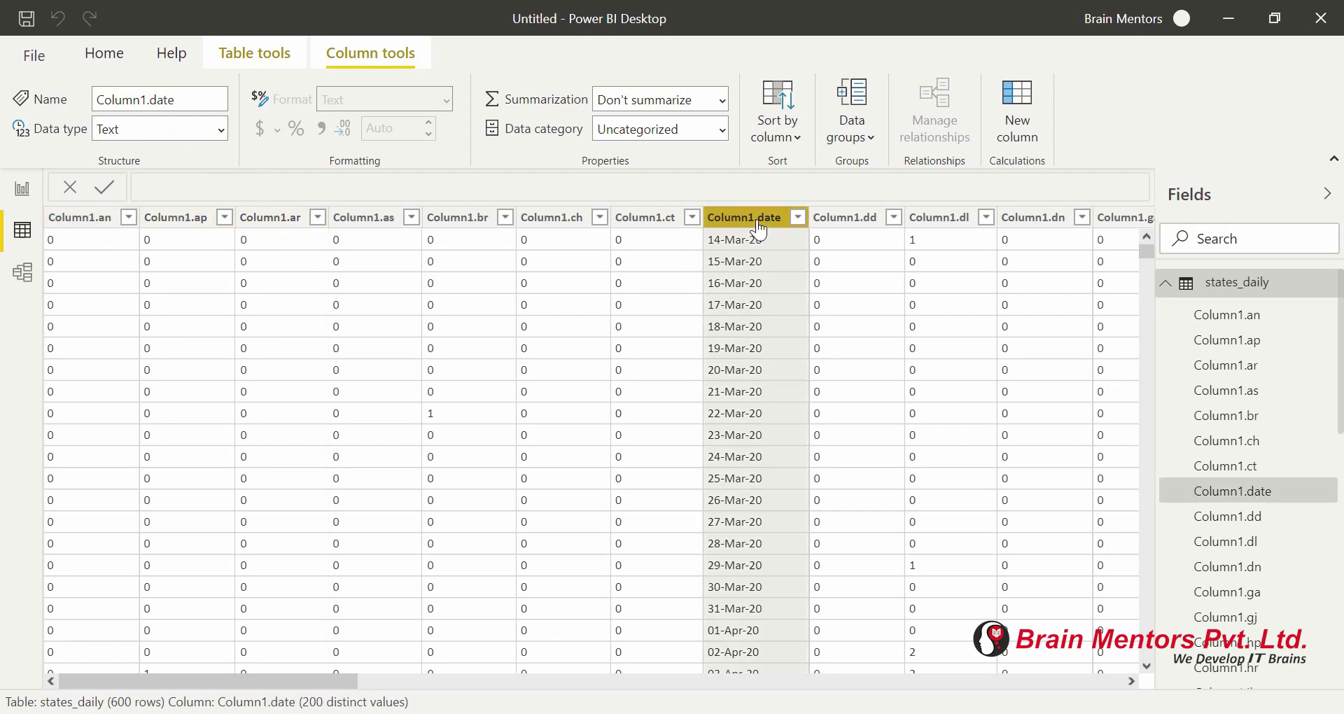
click(221, 129)
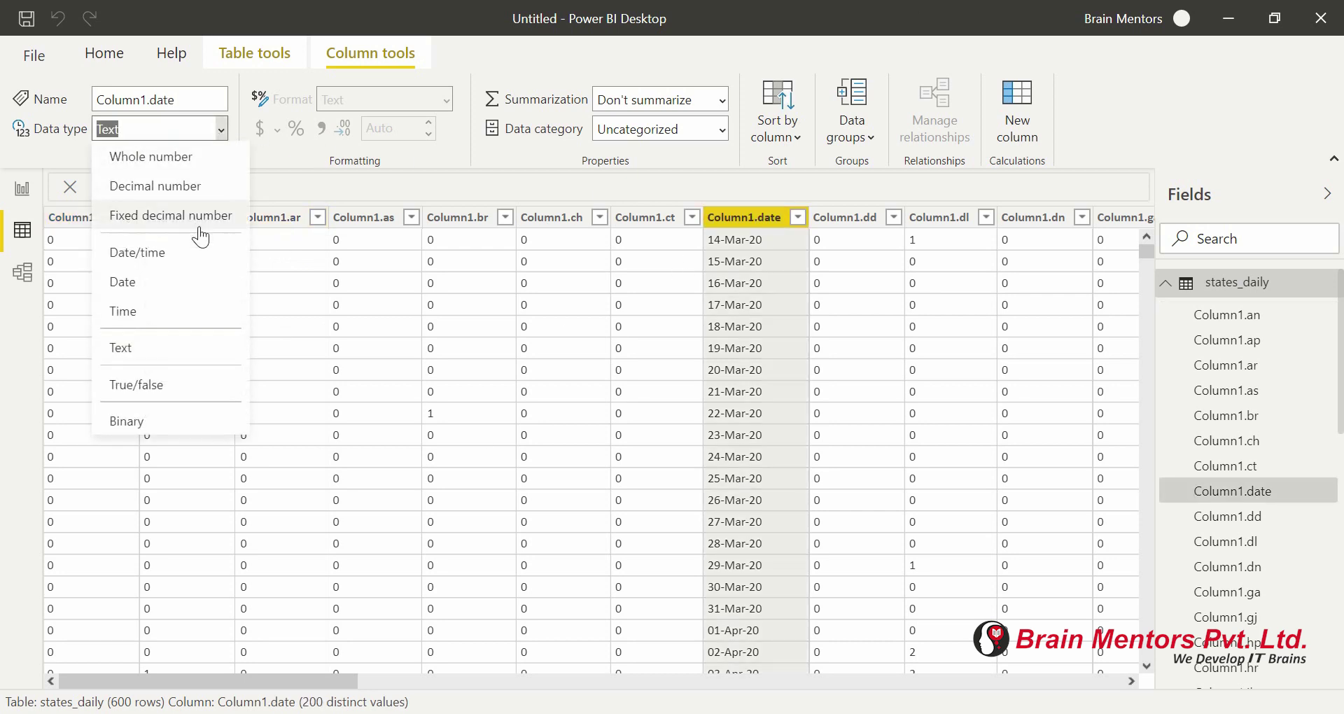
click(151, 276)
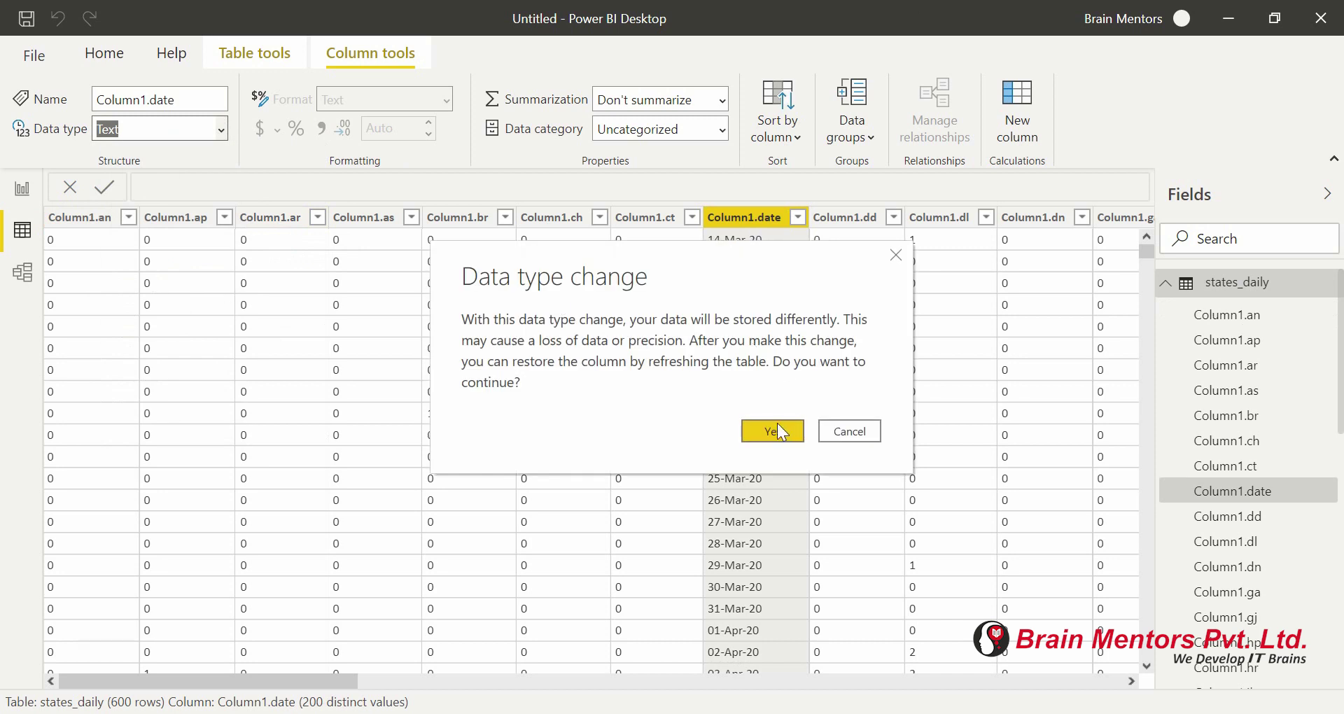
click(775, 426)
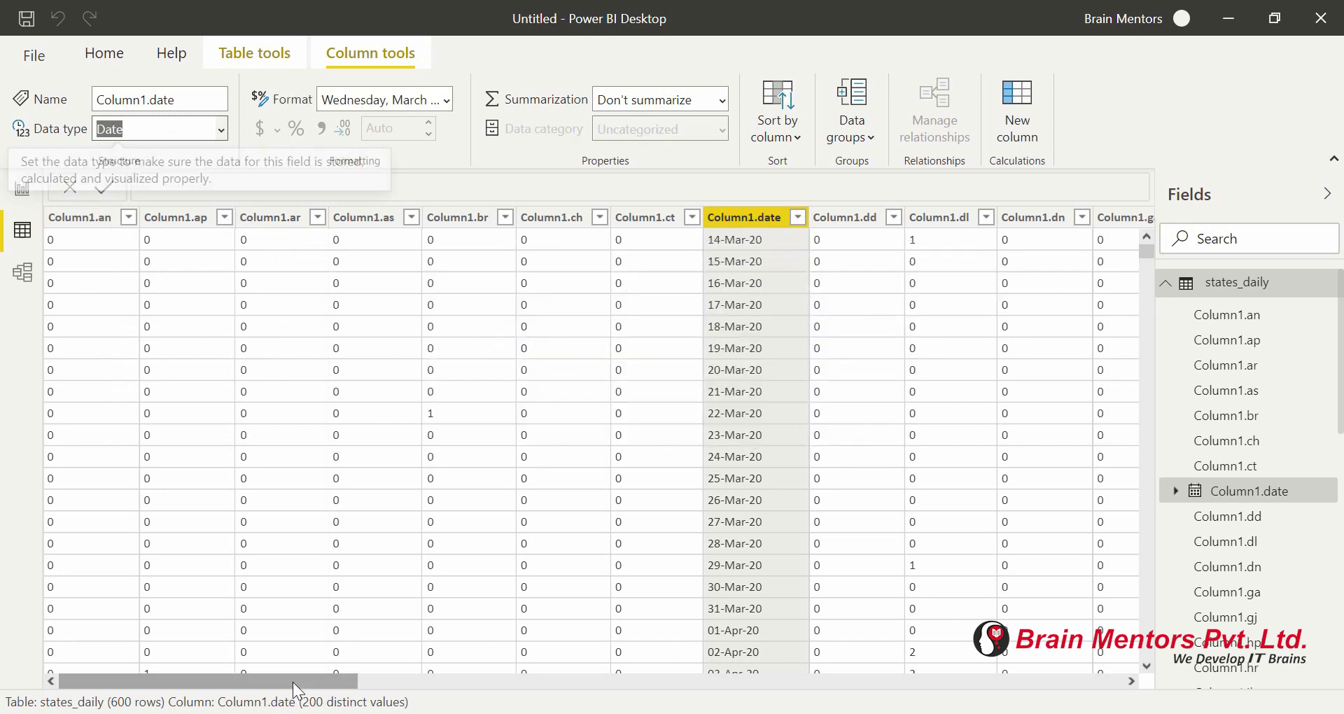
Step: Change the data type of Column1.dl to Whole number and accept the data type change
drag(293, 682, 410, 679)
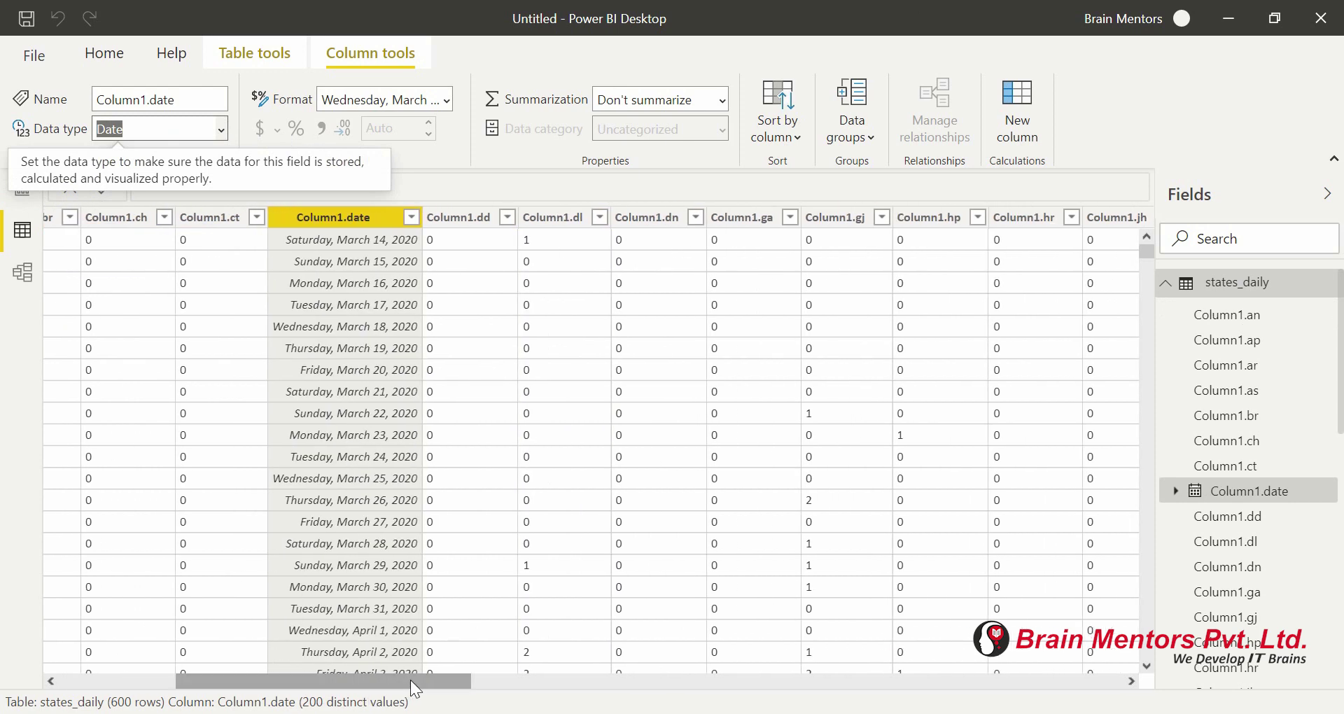
click(553, 219)
click(222, 128)
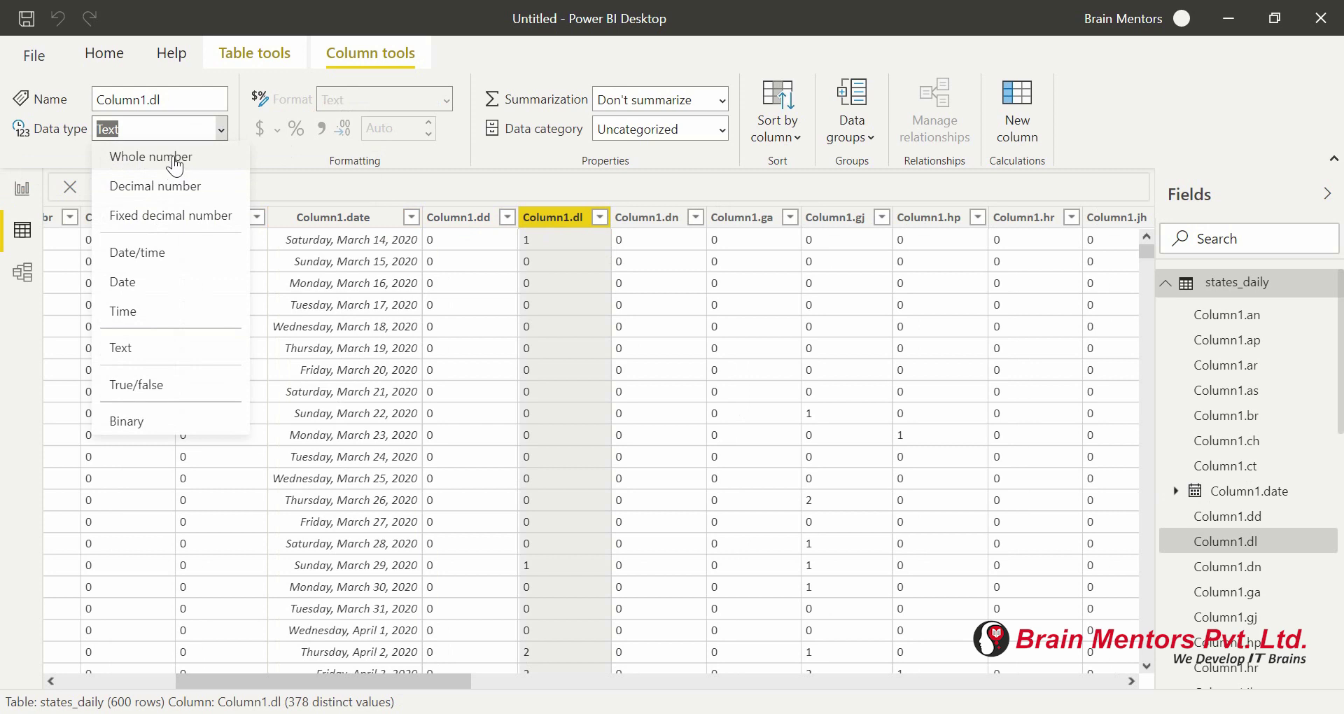
click(175, 157)
click(777, 429)
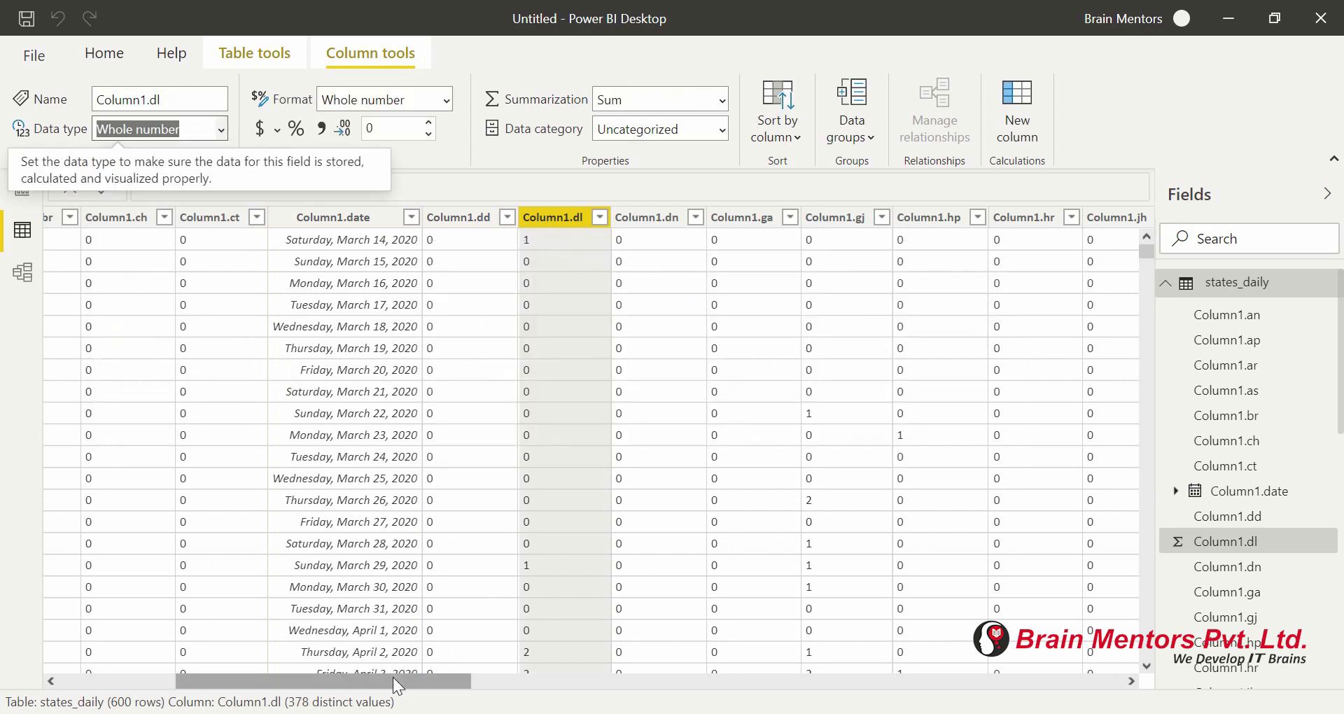
Step: Change the data type of Column1.up to Whole number and accept the data type change
drag(393, 678, 1072, 645)
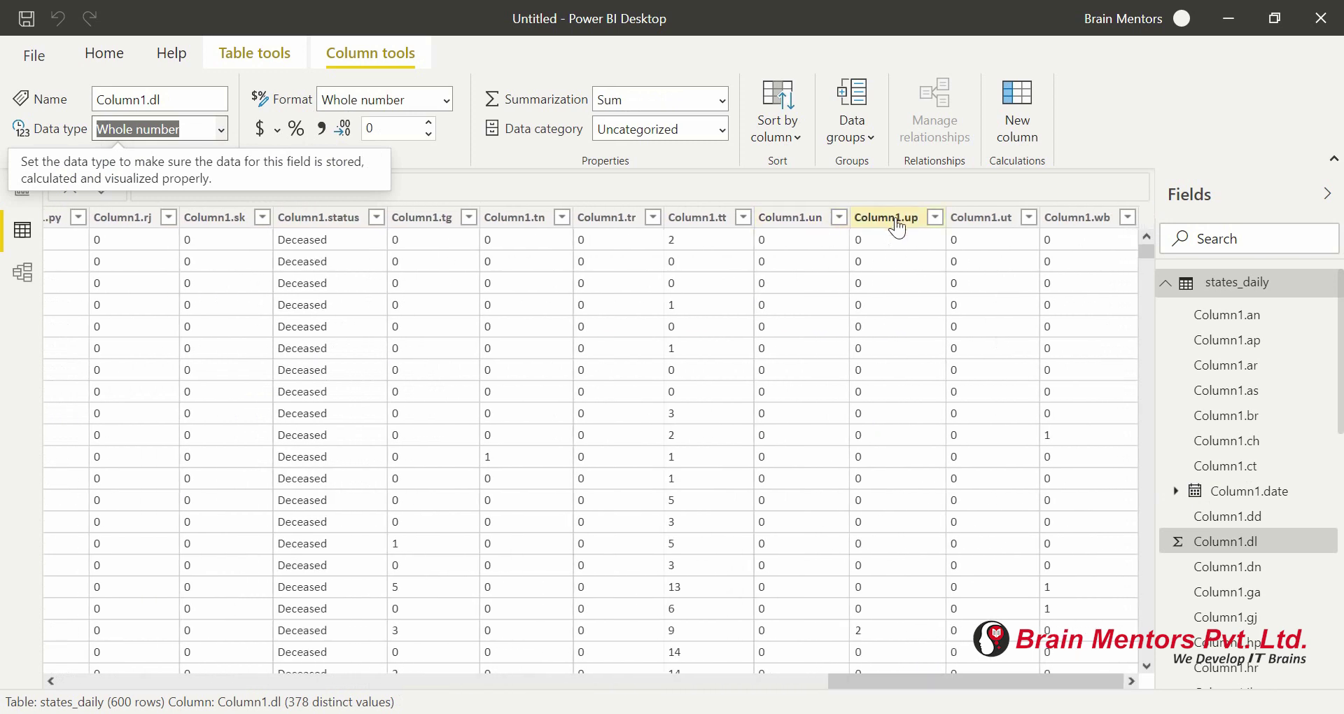
click(220, 125)
click(171, 163)
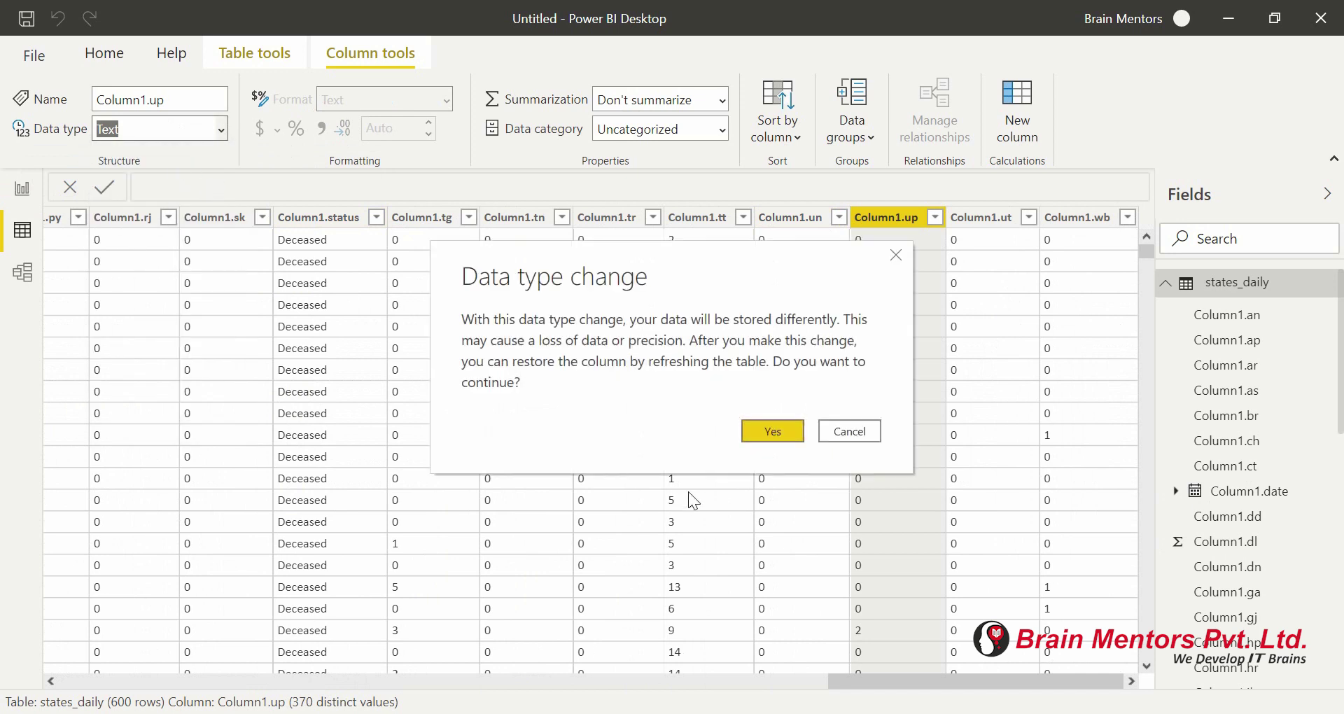
click(774, 434)
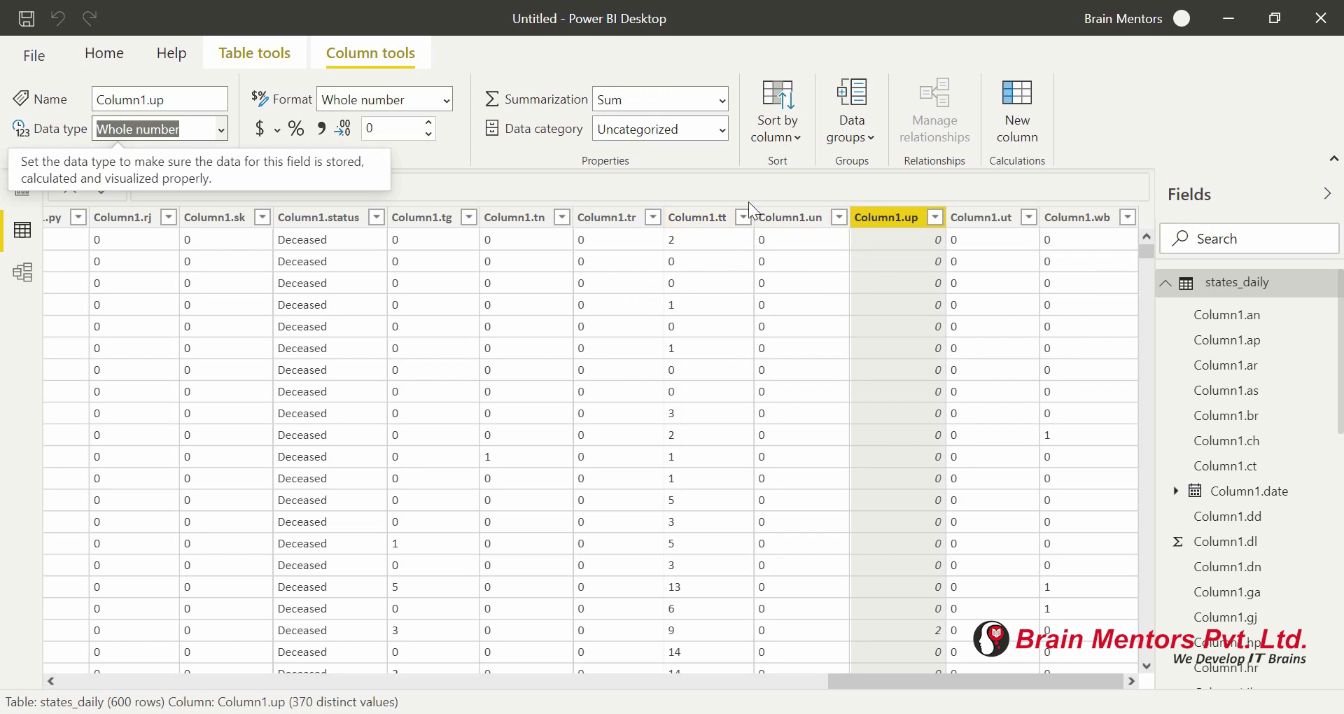
Step: Change the data type of Column1.tt to Whole number and accept the data type change
click(702, 218)
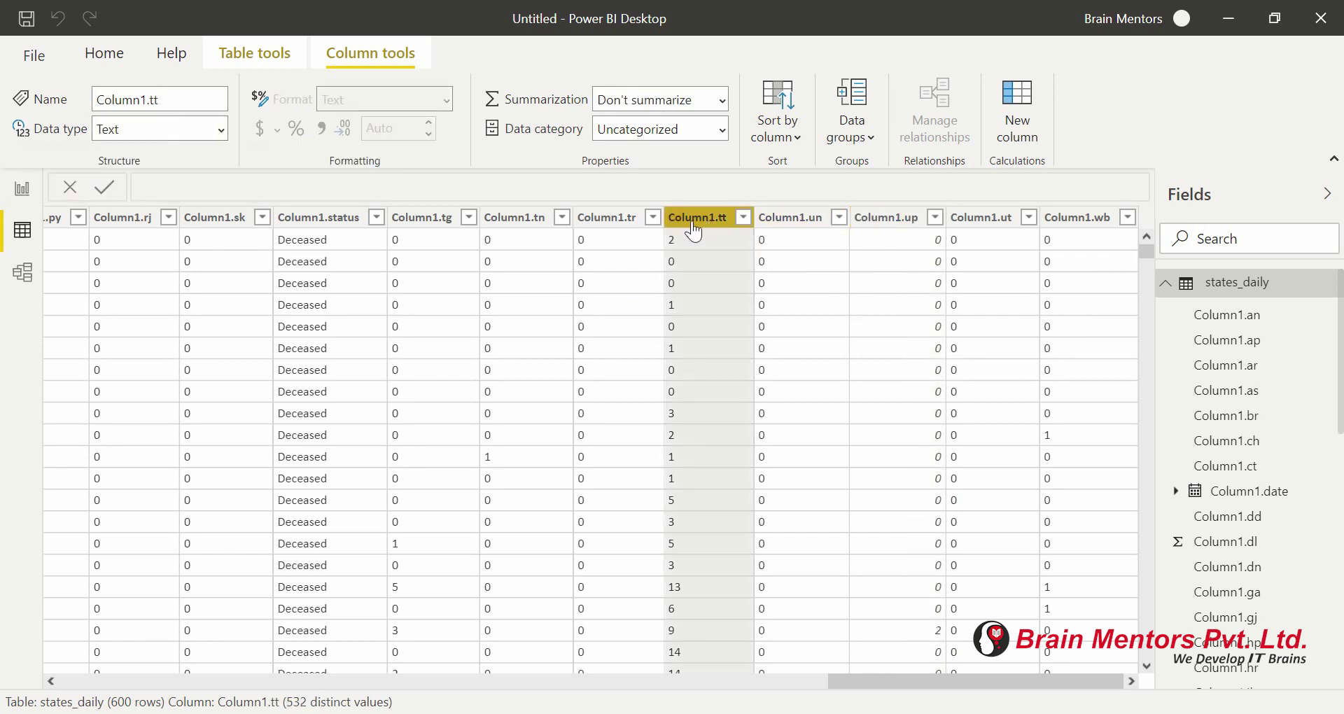
click(221, 132)
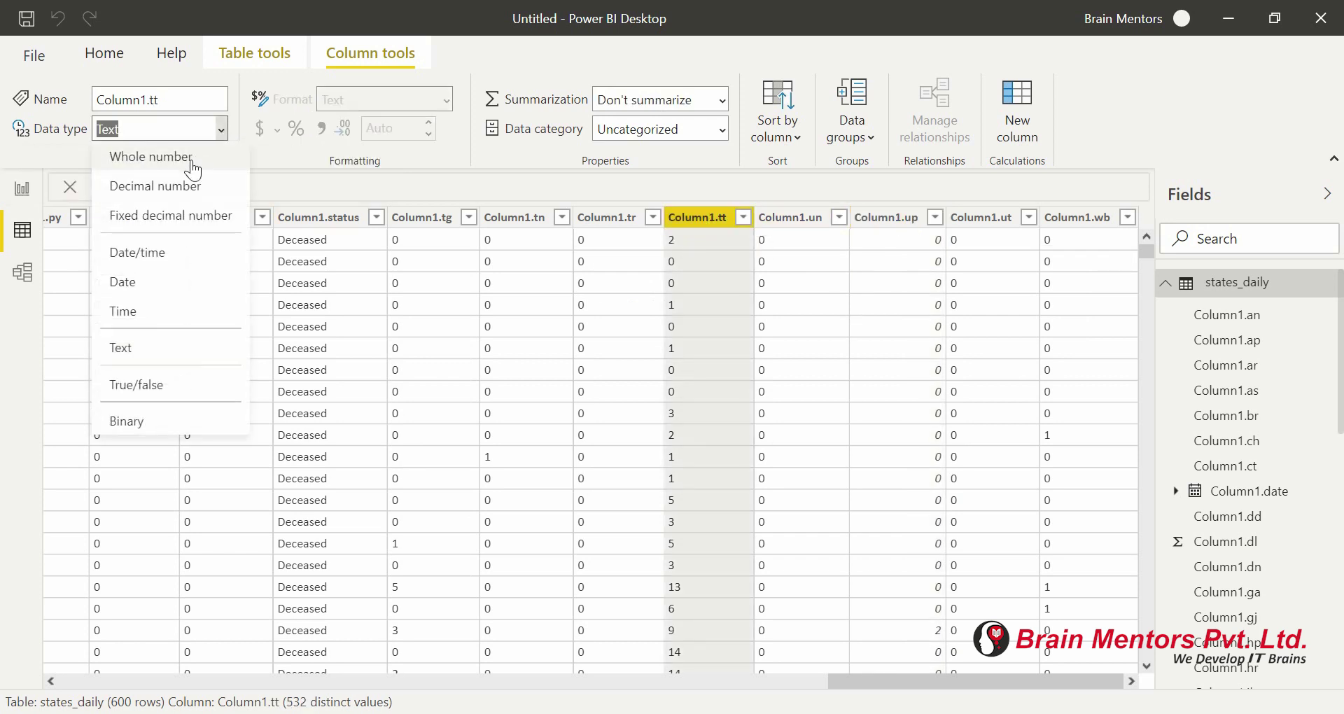
click(122, 158)
click(768, 433)
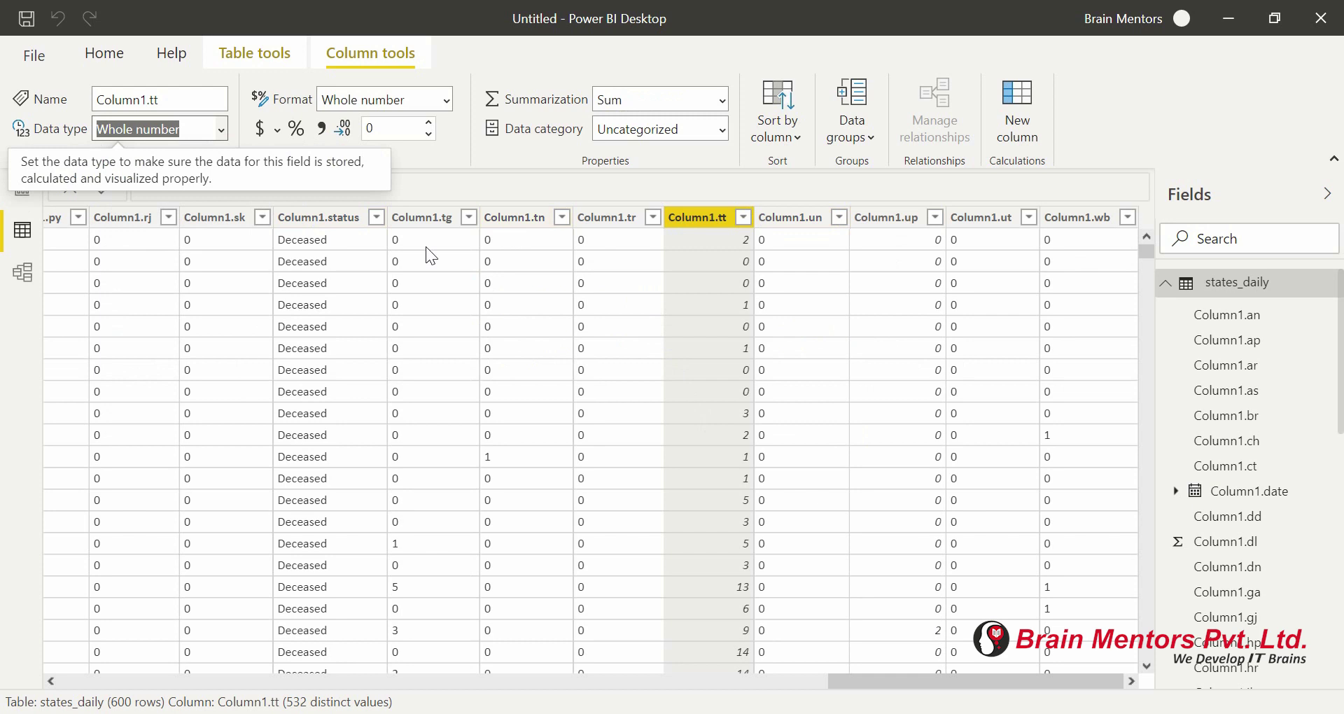
Step: Change the data type of Column1.mh to Whole number and accept the data type change
drag(871, 679, 658, 678)
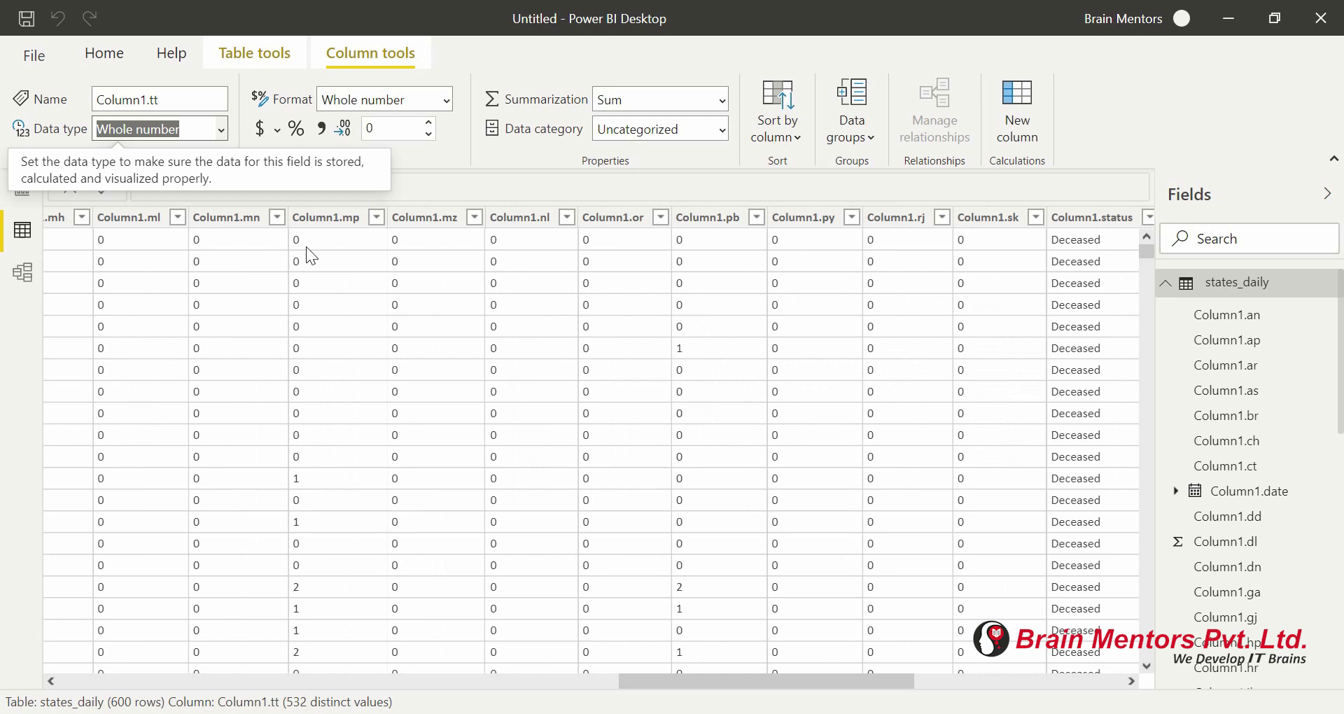
drag(643, 683, 549, 679)
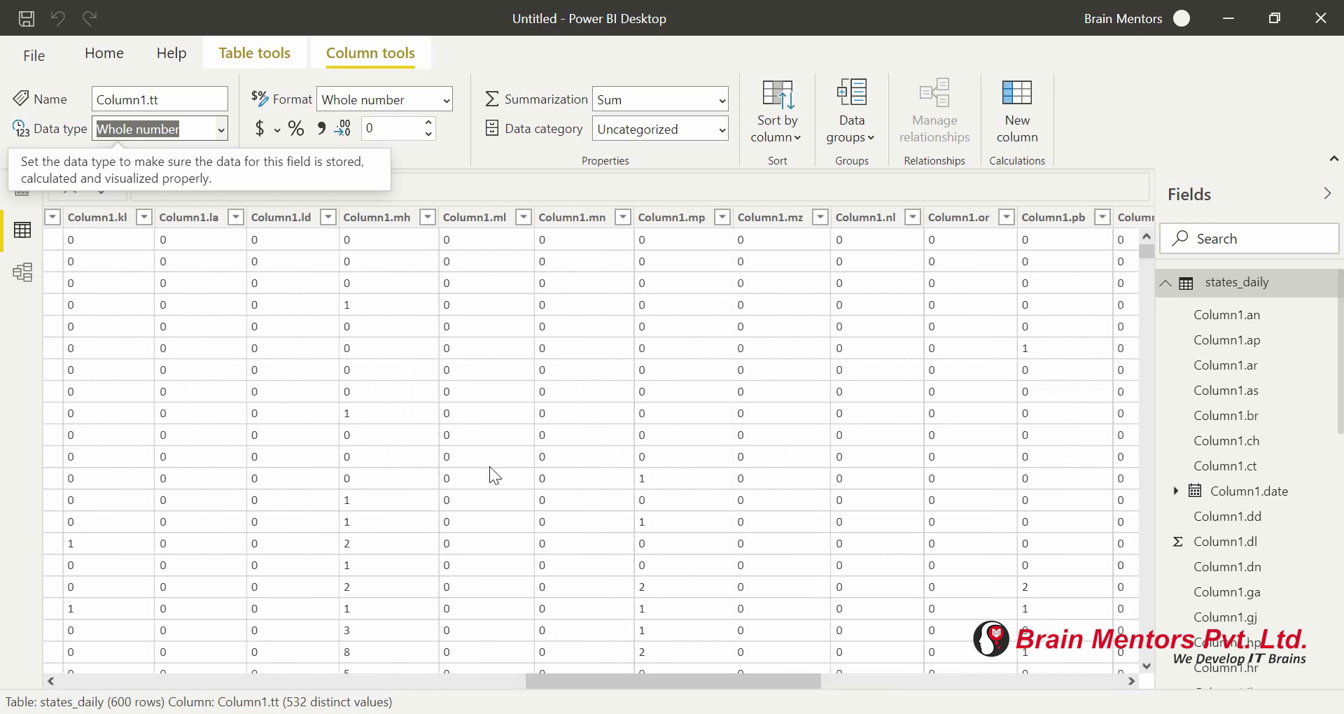
click(384, 217)
click(220, 130)
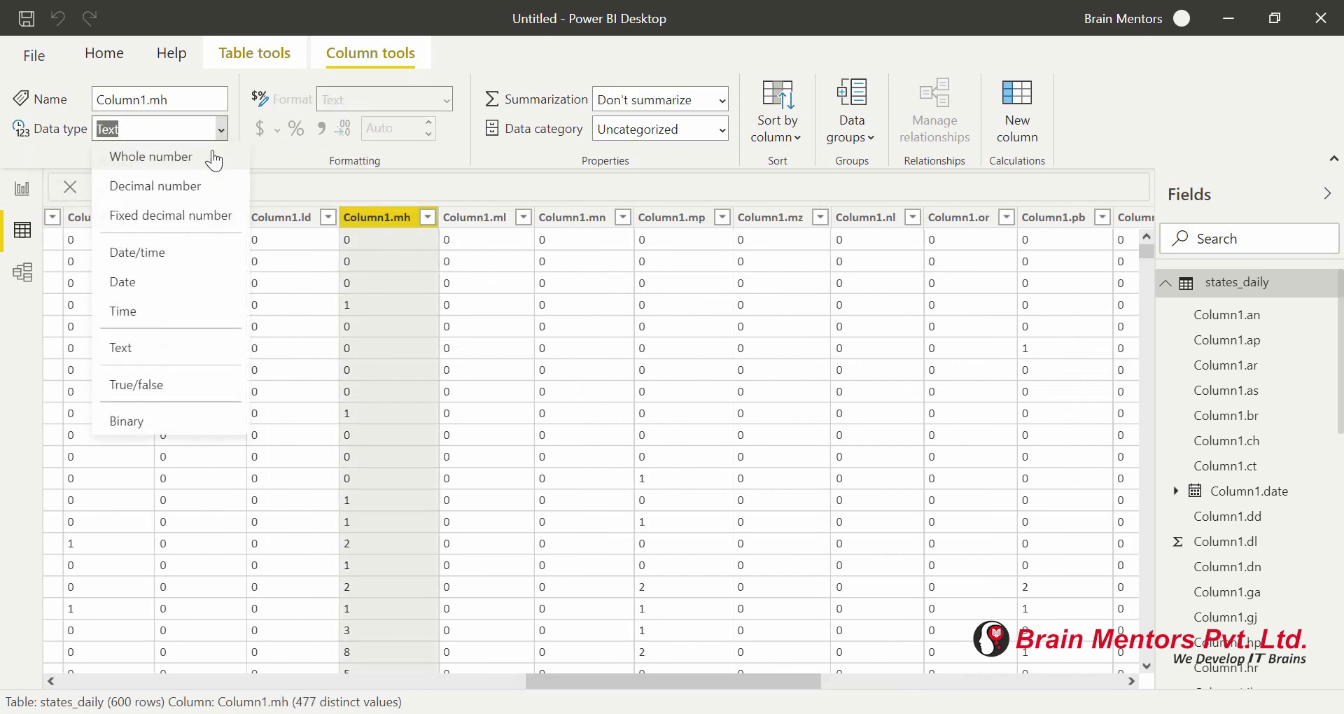
click(168, 154)
click(778, 430)
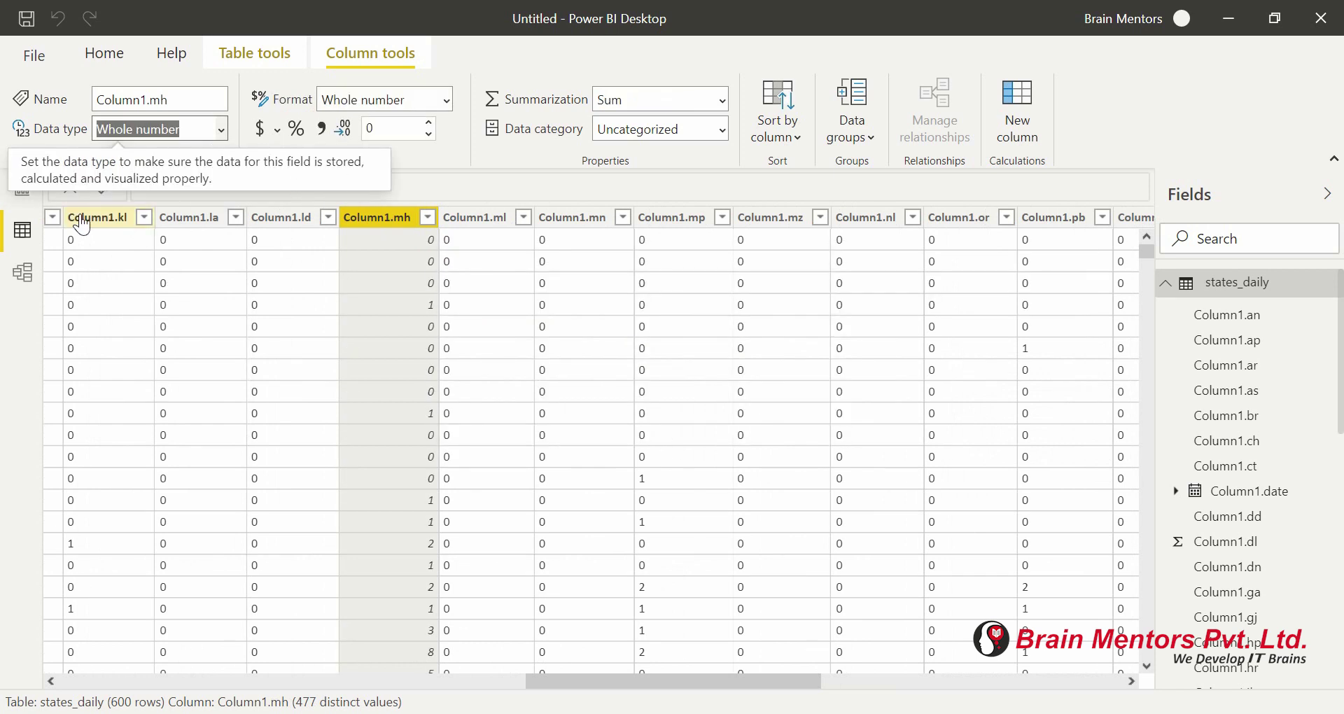
Step: Return to Report view and examine how the retyped columns are marked in the states_daily field list
click(23, 188)
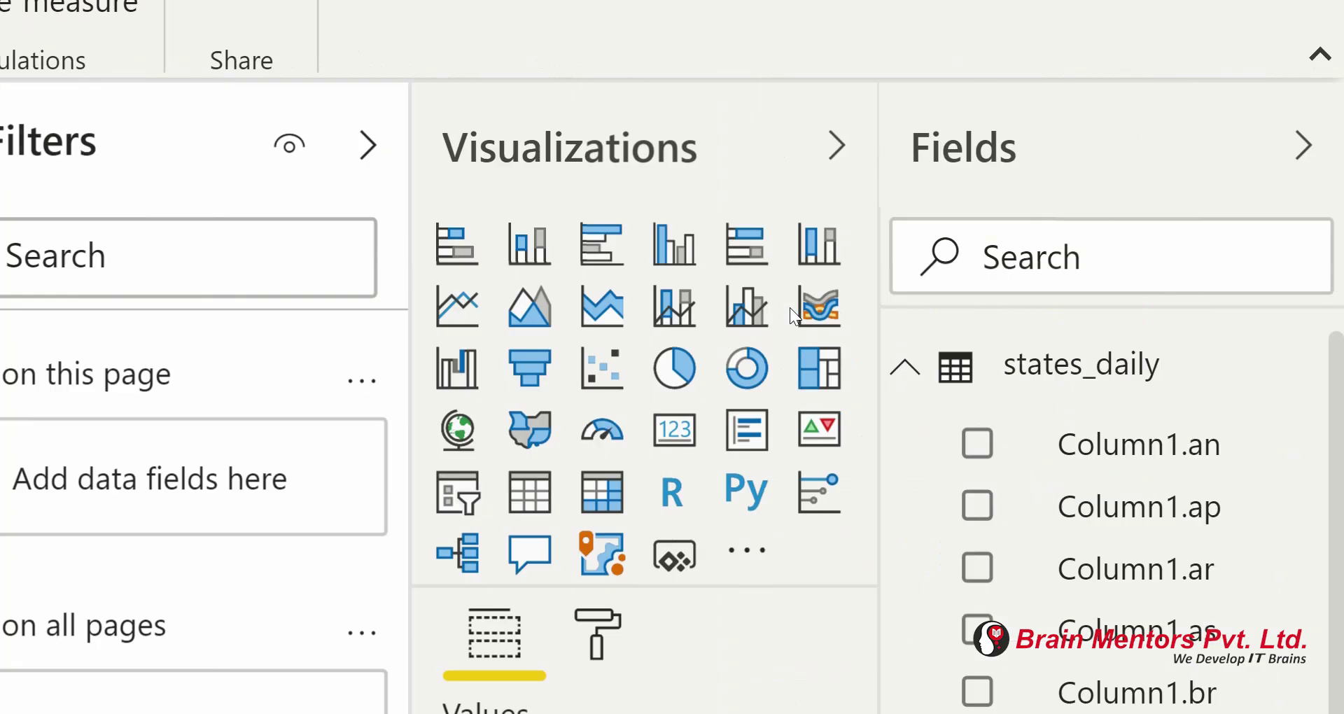
scroll(1060, 406, down, 5)
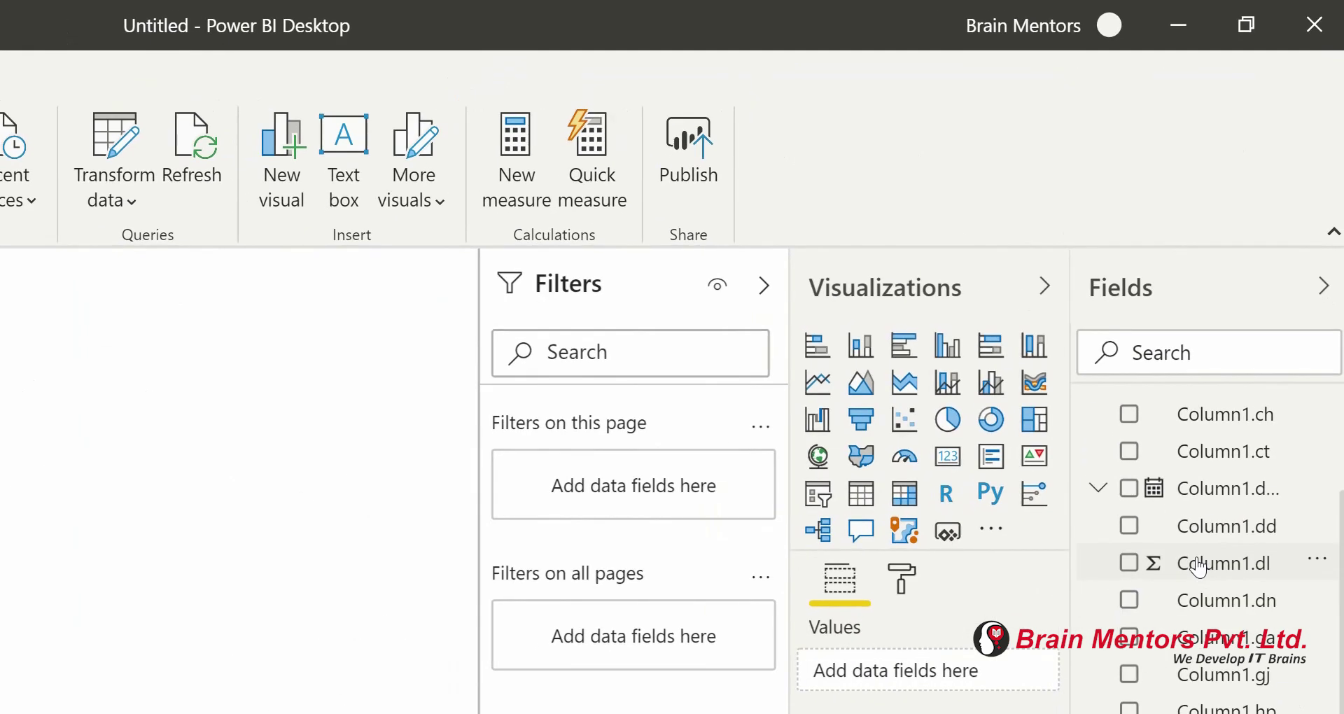
scroll(1148, 566, down, 3)
scroll(1195, 537, down, 5)
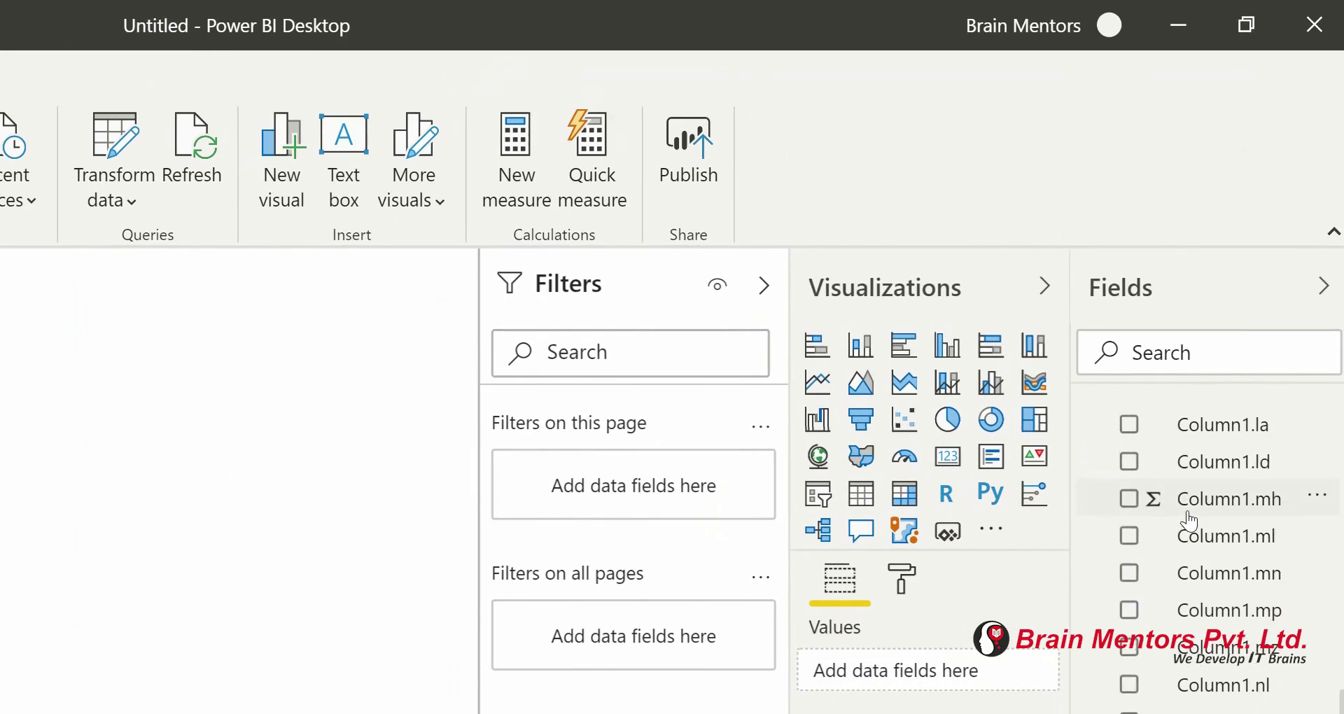
scroll(1190, 521, up, 5)
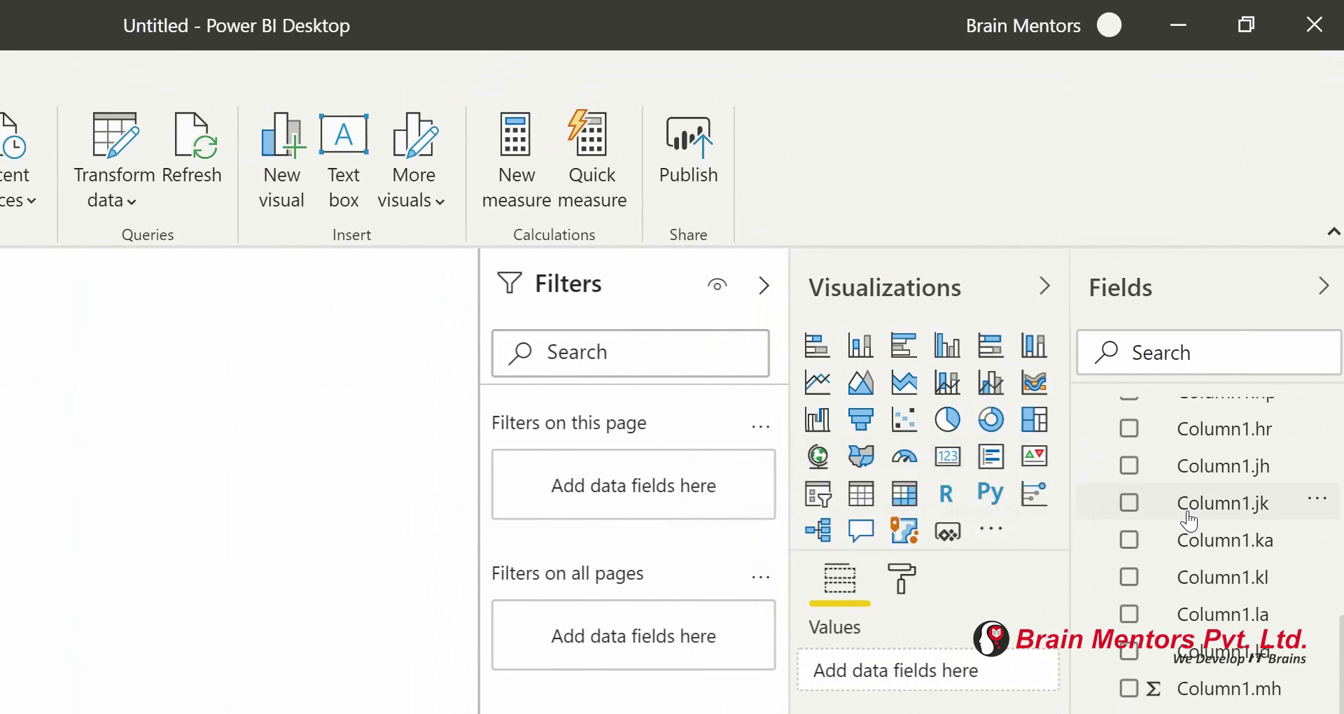
scroll(1190, 522, down, 5)
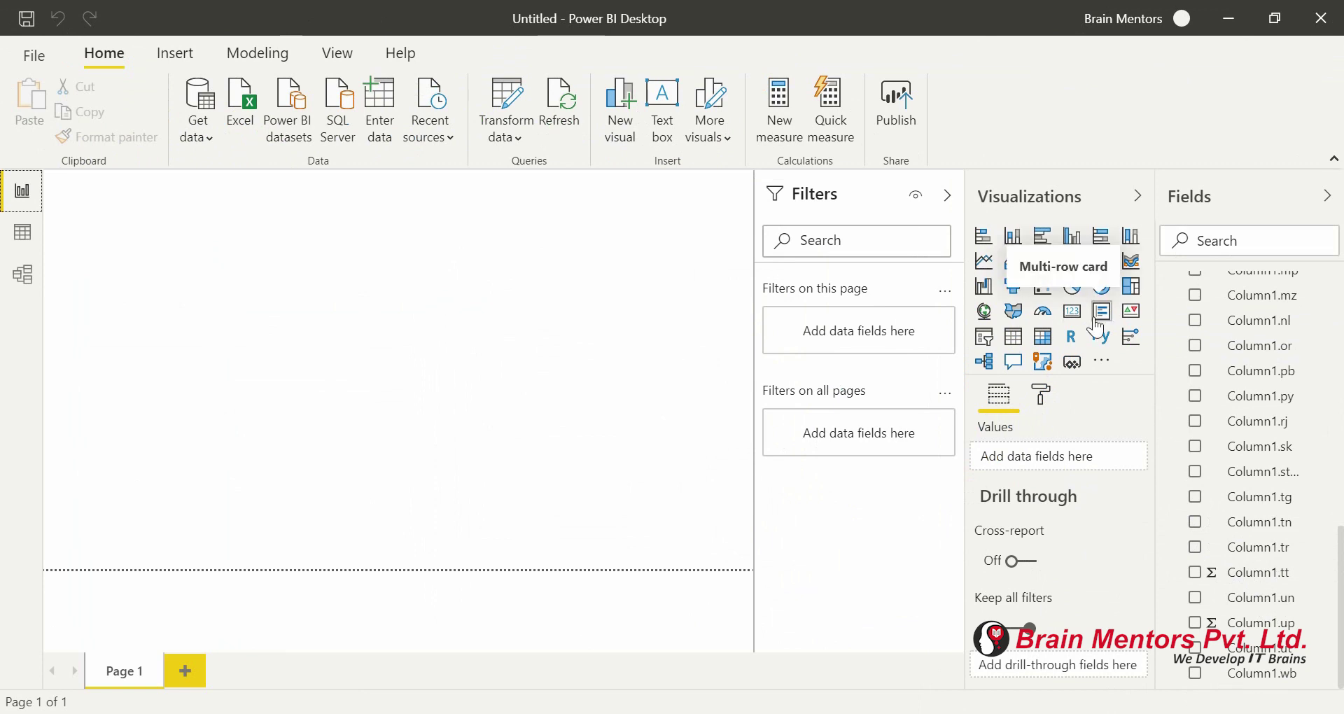
Step: Collapse the Filters pane and build an enlarged multi-row card on Page 1 from the fields Column1.tt and Column1.status
click(947, 196)
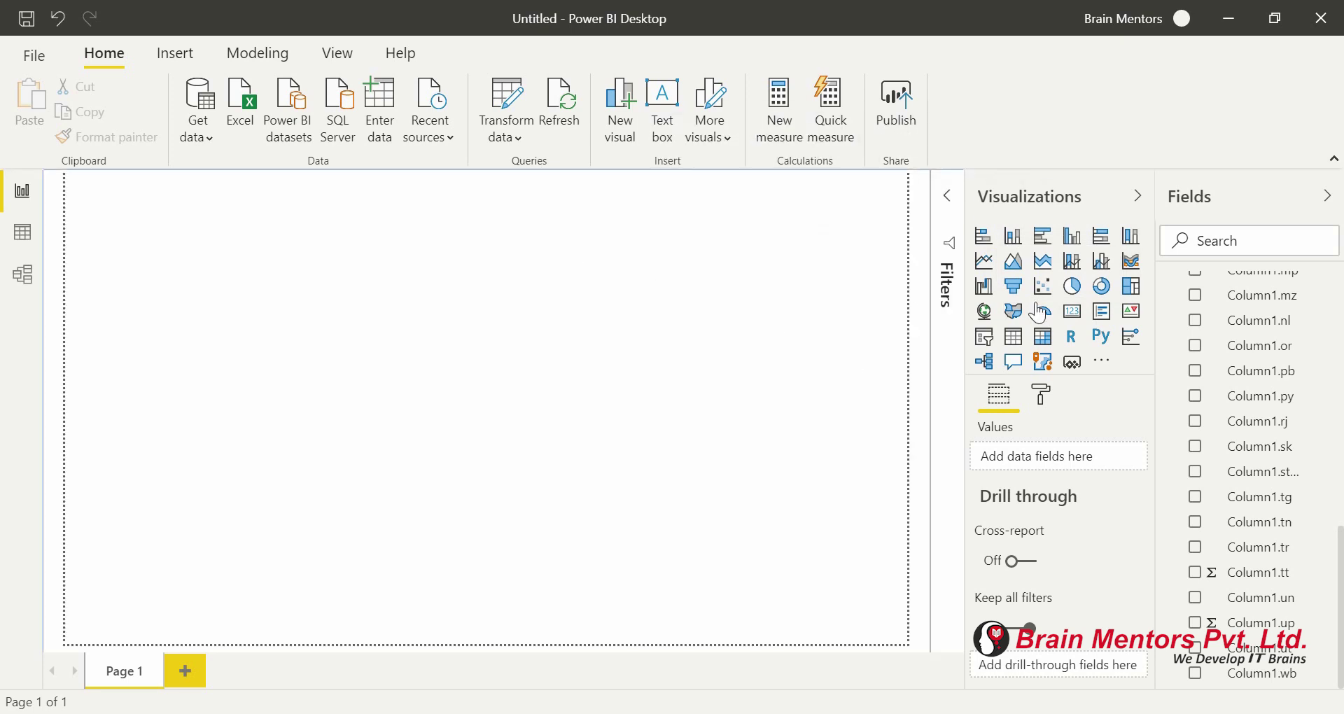
click(1101, 310)
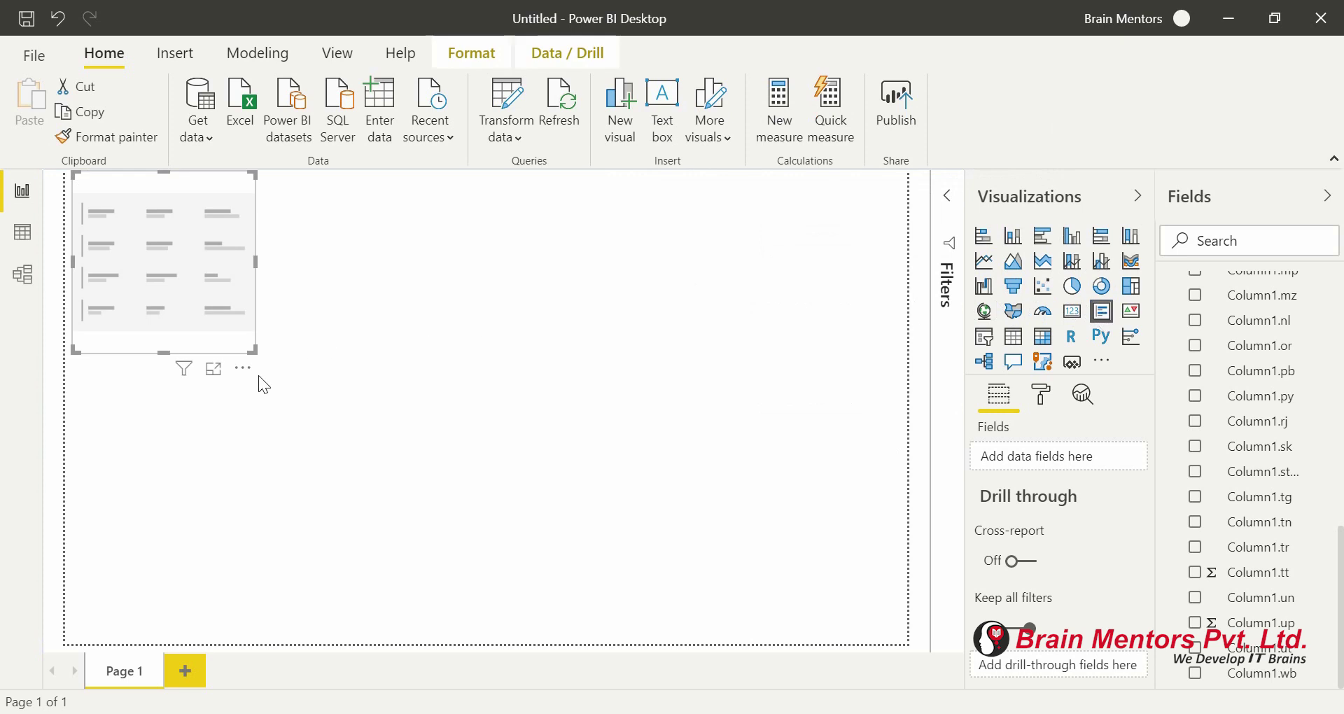
drag(255, 352, 273, 415)
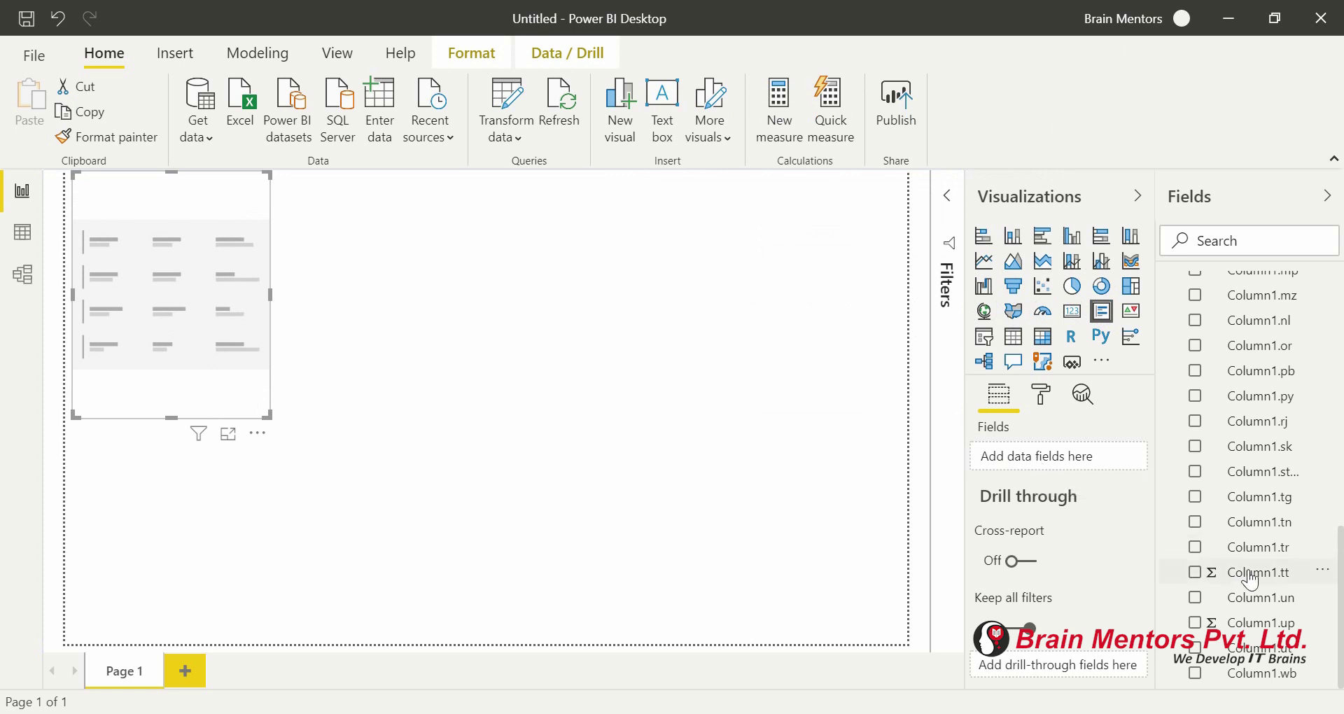
drag(1251, 580, 1076, 471)
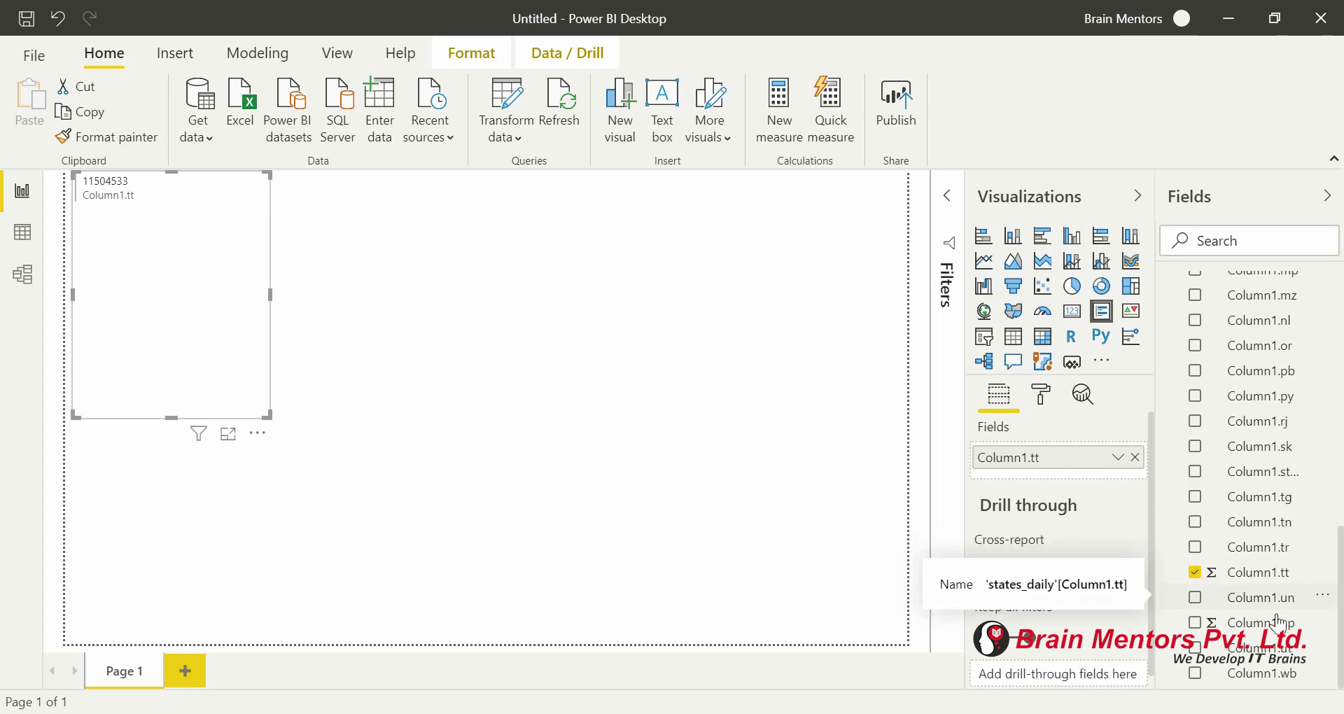
drag(1273, 490, 1086, 487)
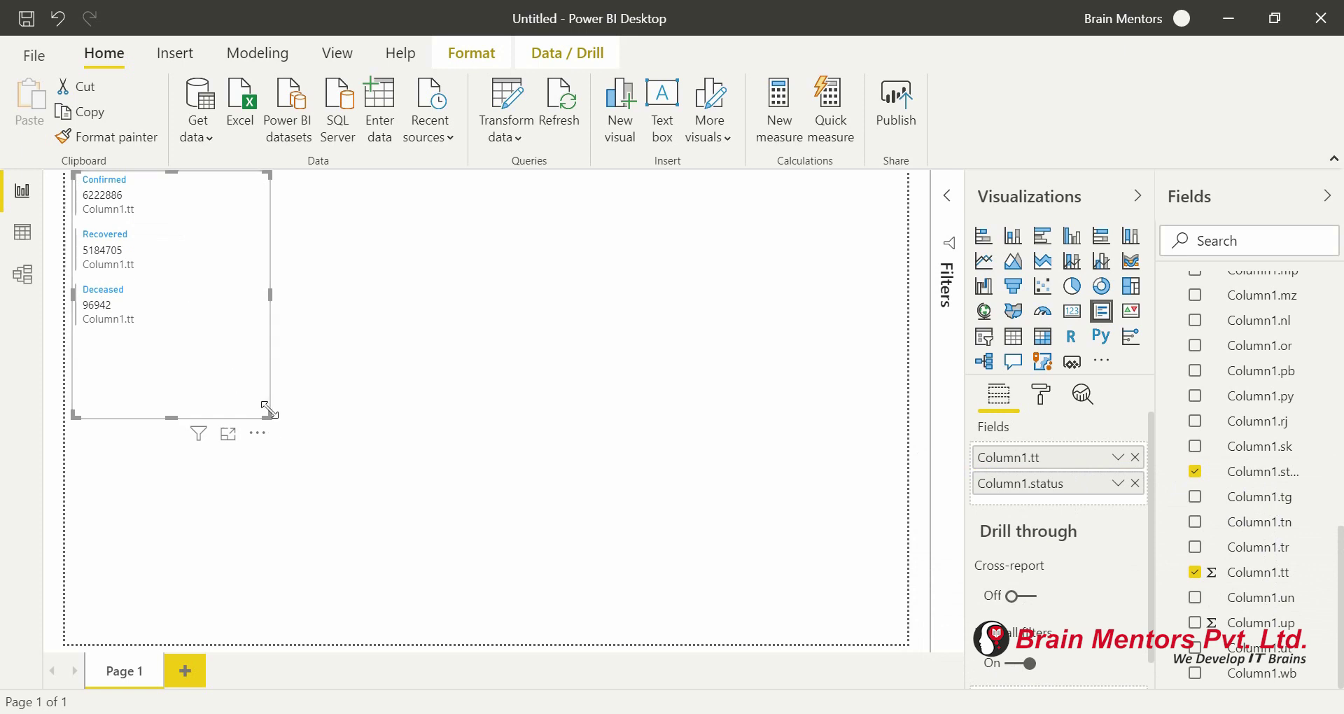
Step: Shrink the multi-row card slightly and set its data labels' text size to 19 pt
drag(268, 411, 249, 379)
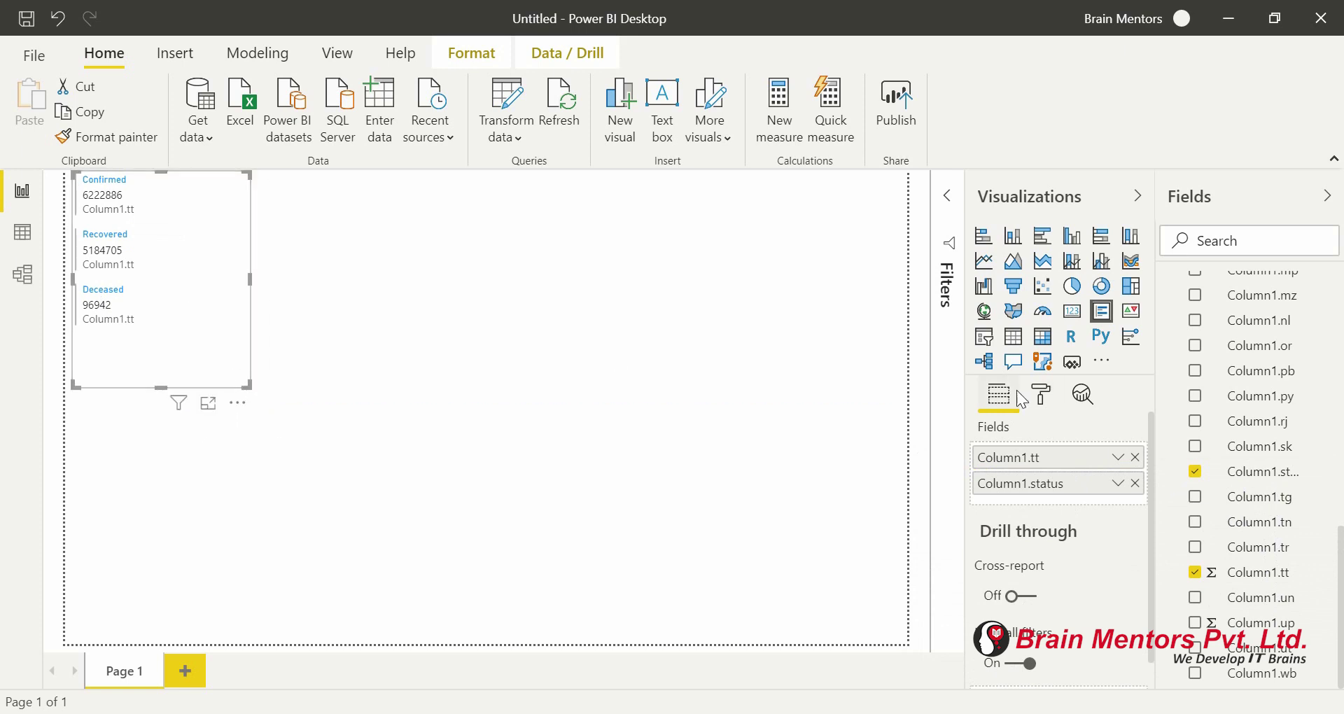
click(1042, 396)
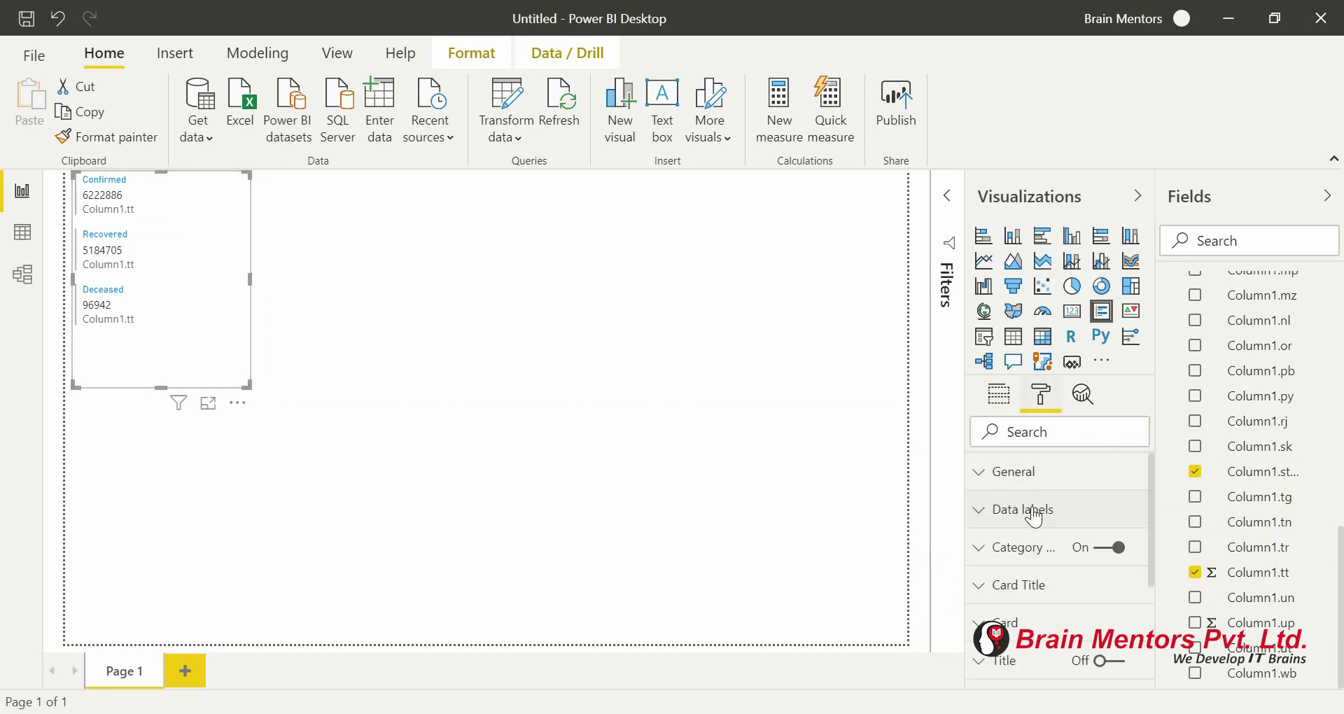
click(1059, 483)
click(1081, 479)
click(1141, 508)
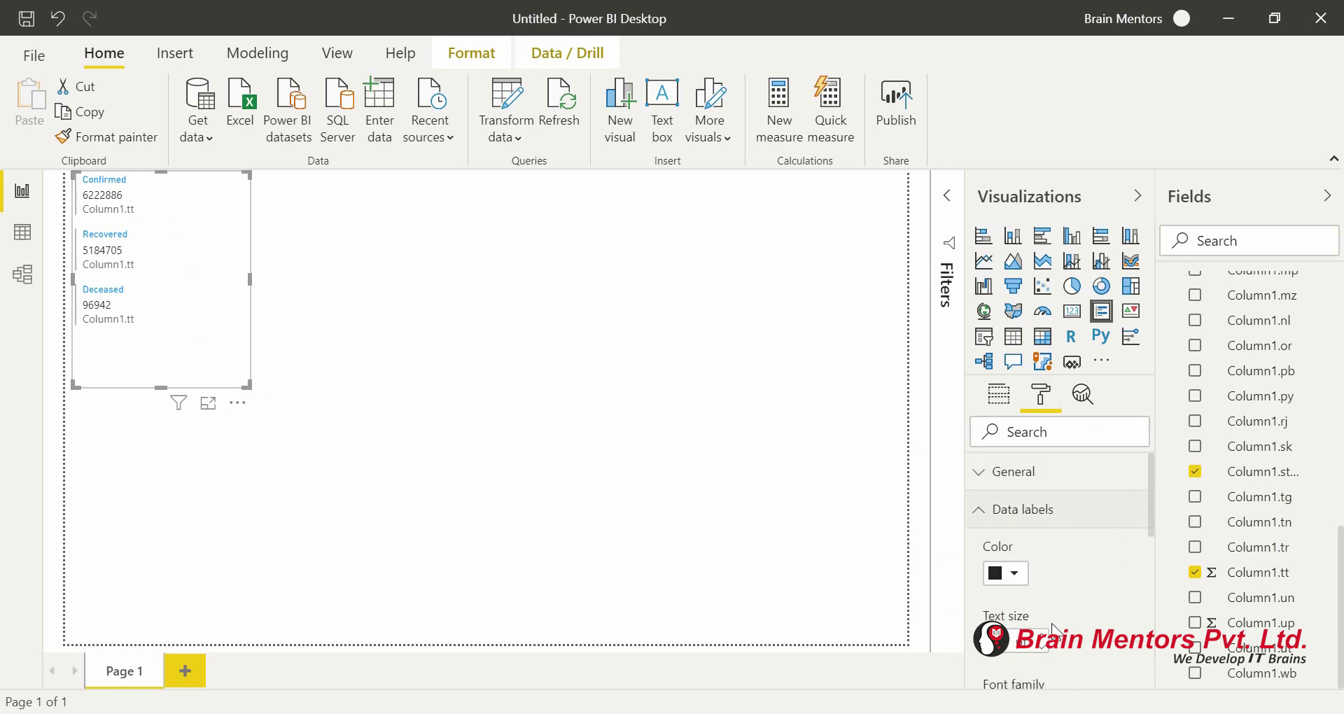
drag(1151, 501, 1150, 536)
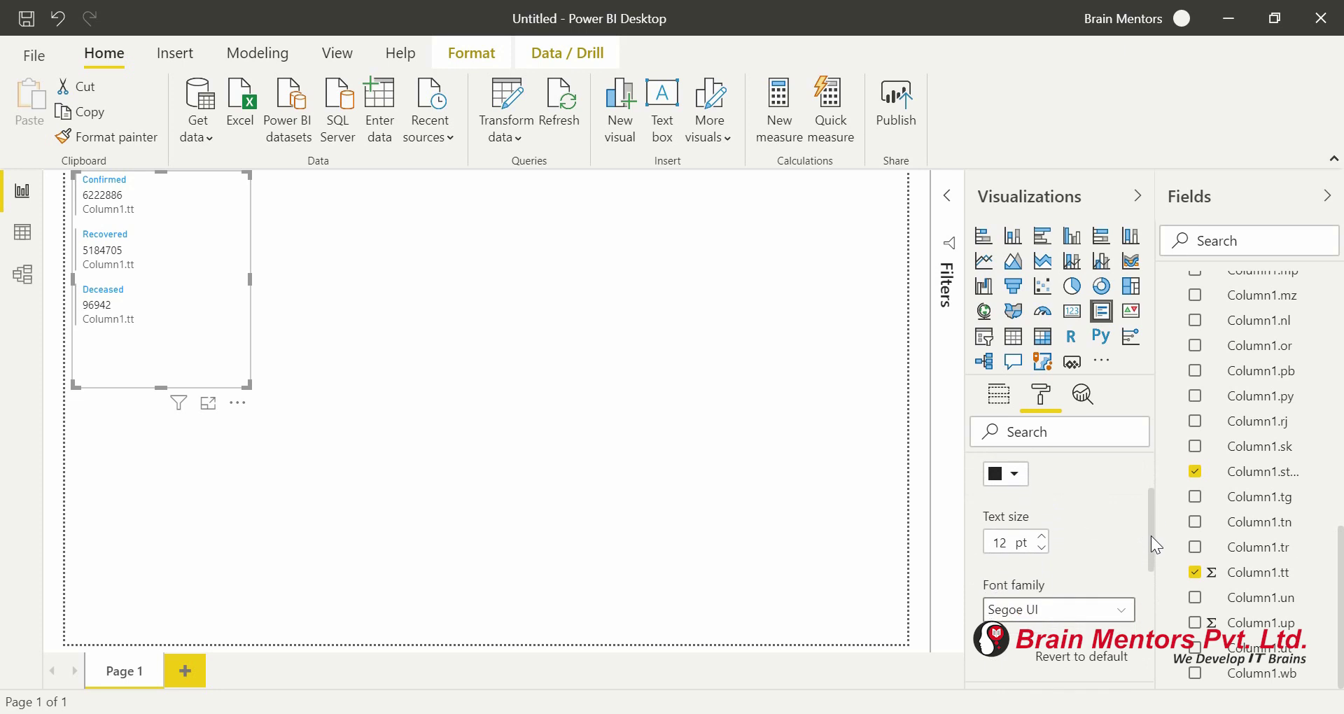
key(Up)
key(Up)
key(Up)
key(Up)
key(Up)
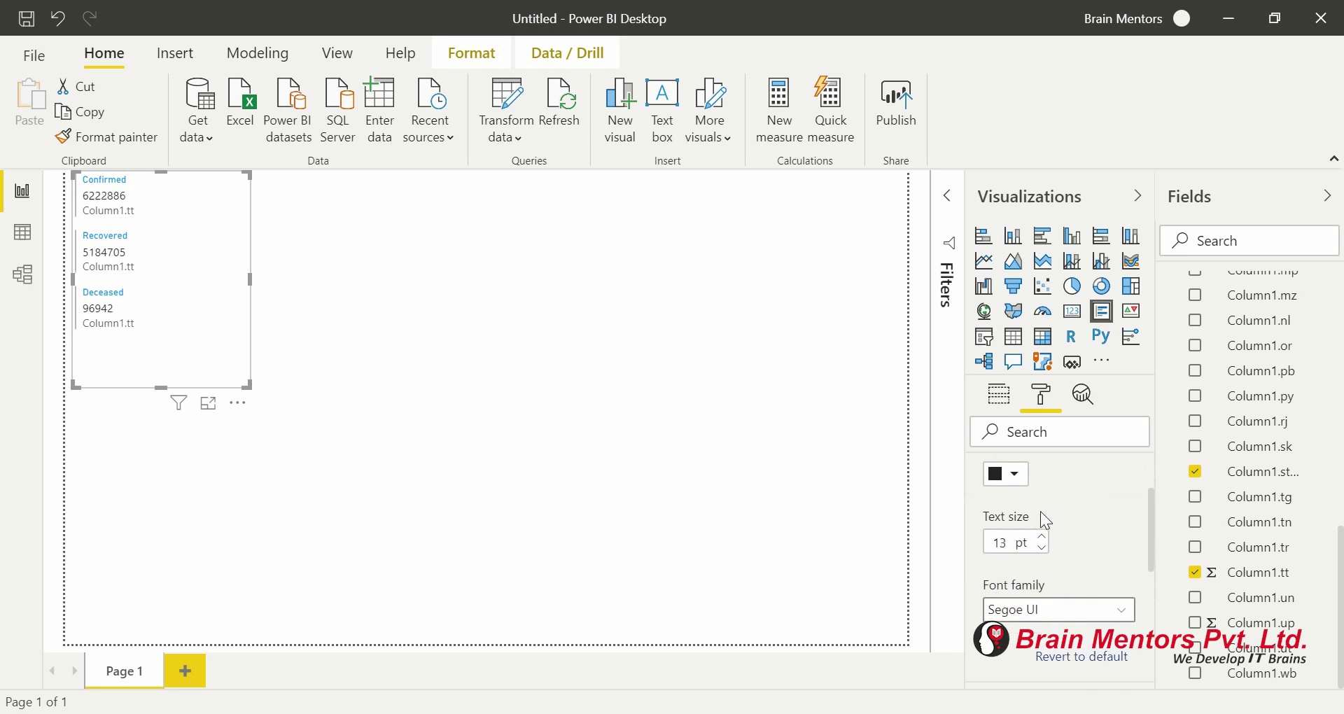
key(Up)
key(Up)
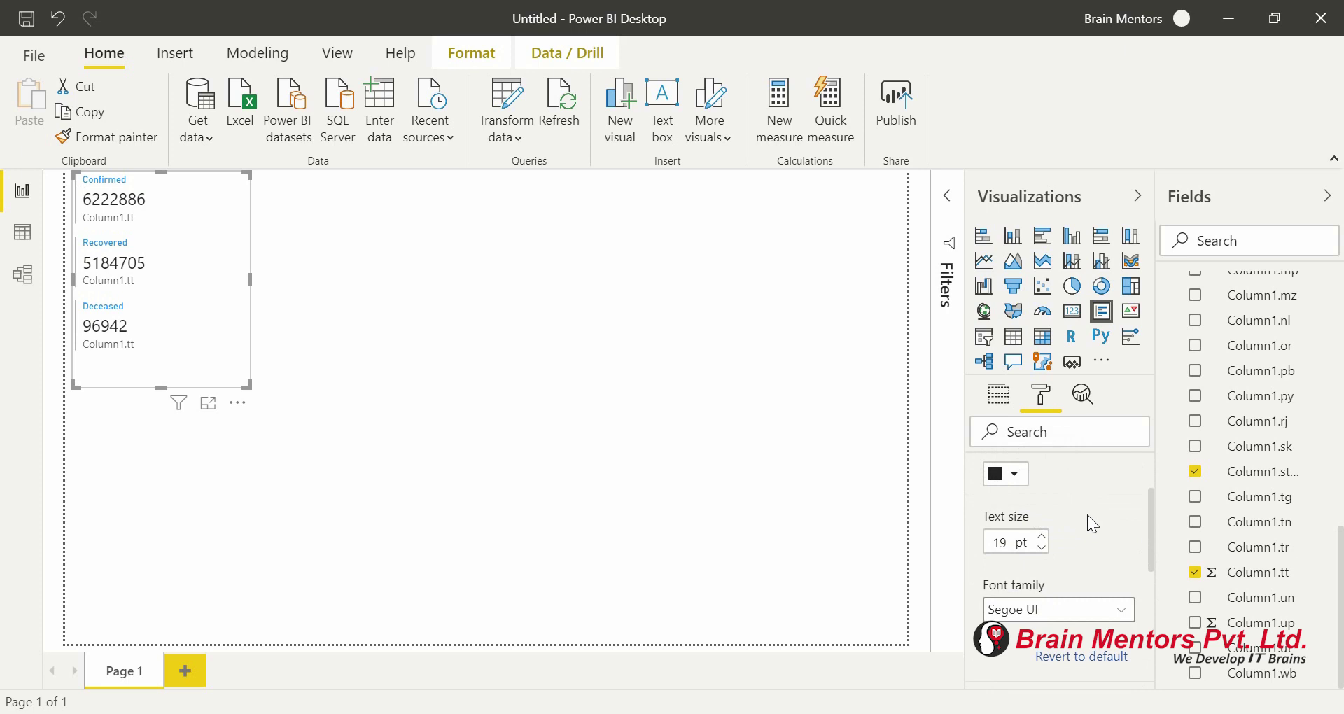
Step: Look through the multi-row card's remaining format options, including its Card, Title, Background, Border and Shadow settings
drag(1145, 510, 1145, 594)
click(1037, 556)
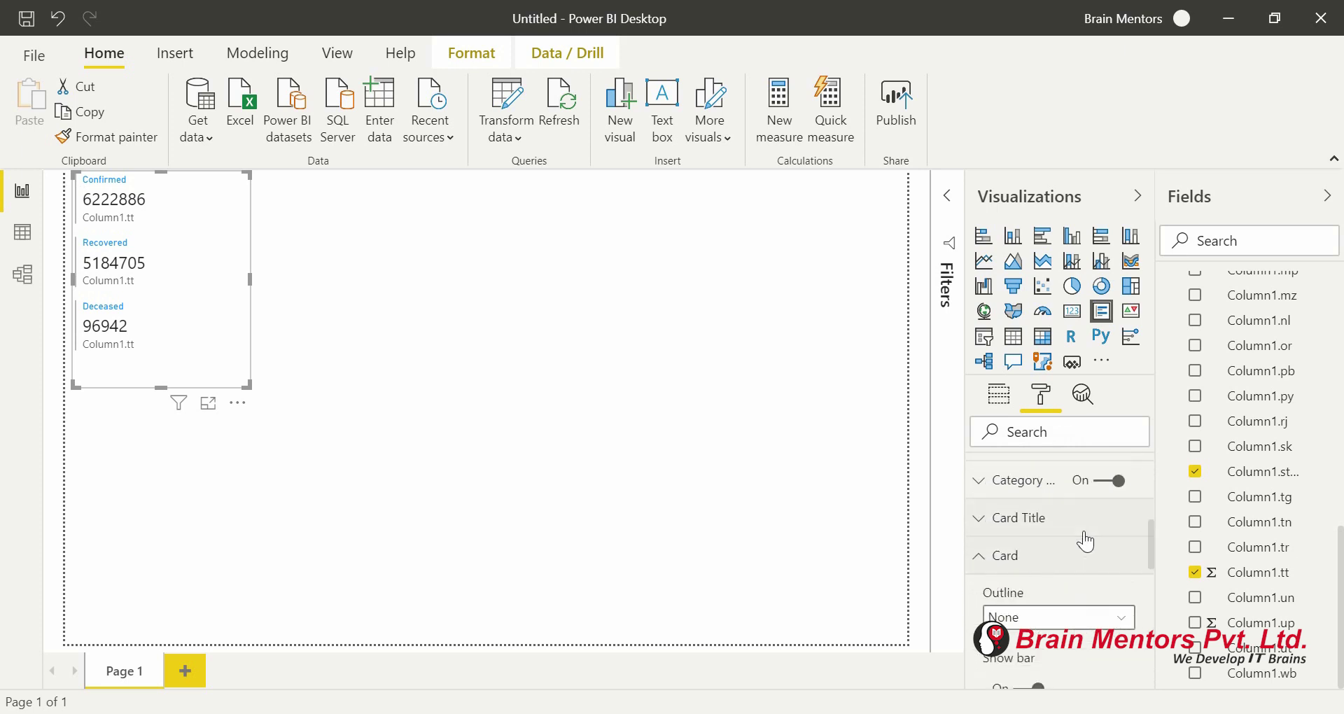
drag(1154, 534, 1143, 600)
scroll(1141, 609, down, 5)
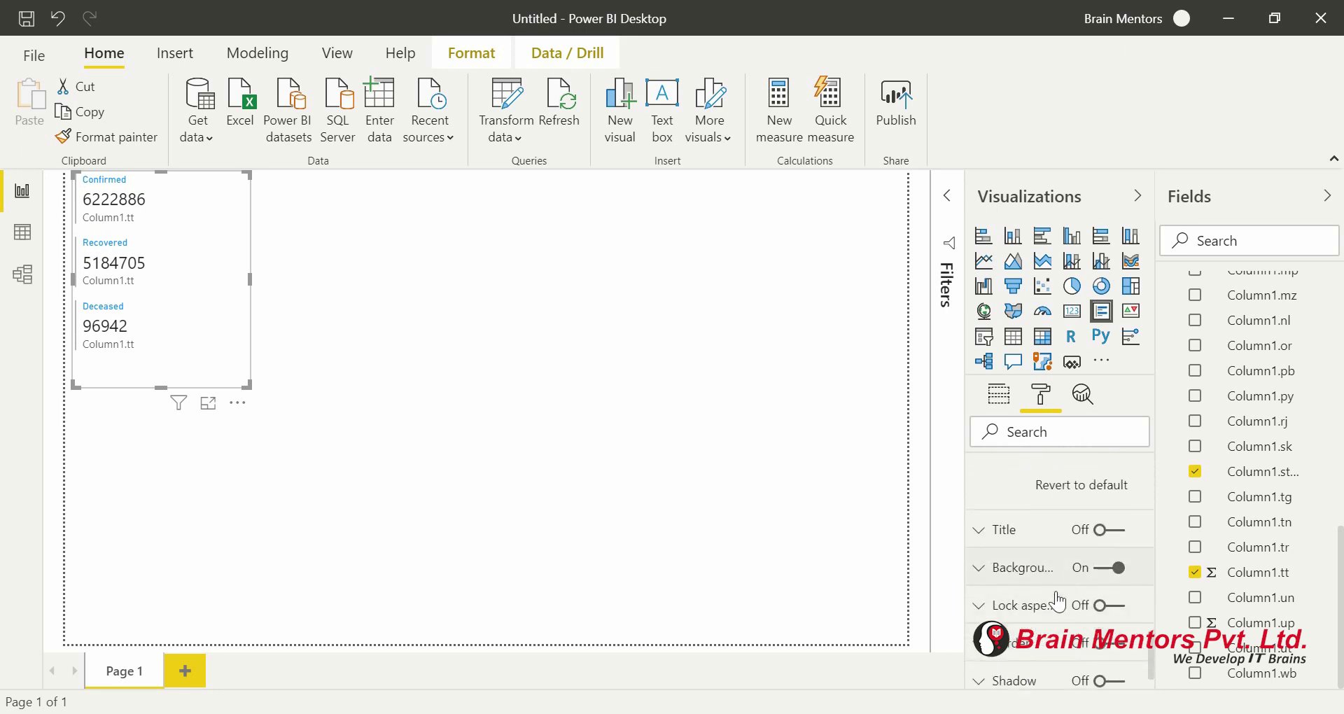
scroll(1011, 540, down, 1)
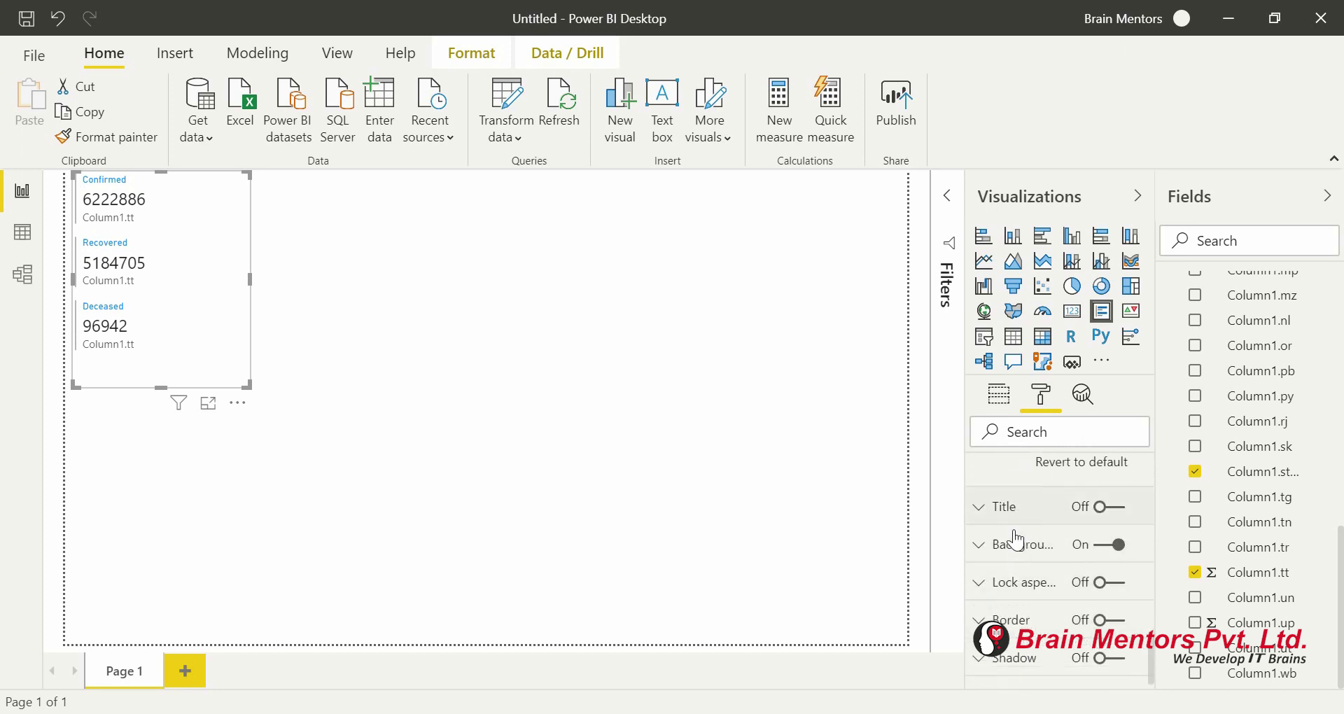
scroll(1013, 540, up, 5)
scroll(1015, 536, up, 10)
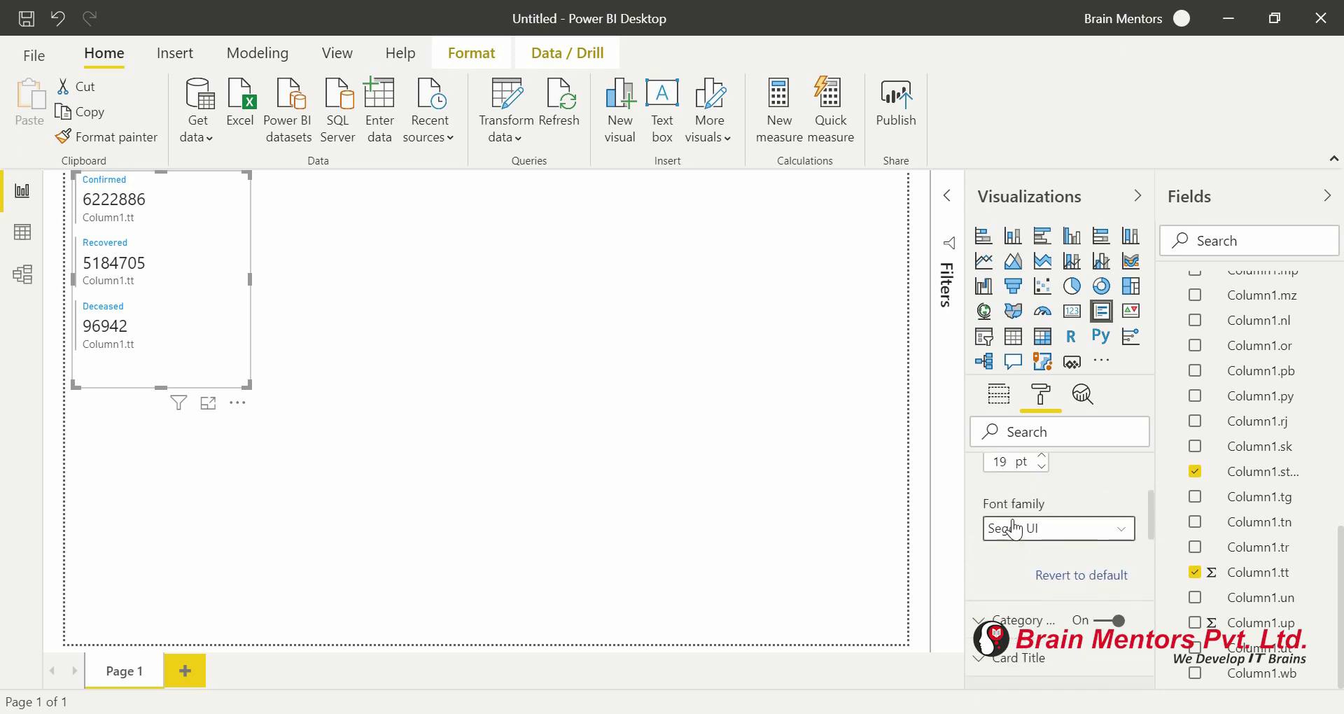
click(998, 521)
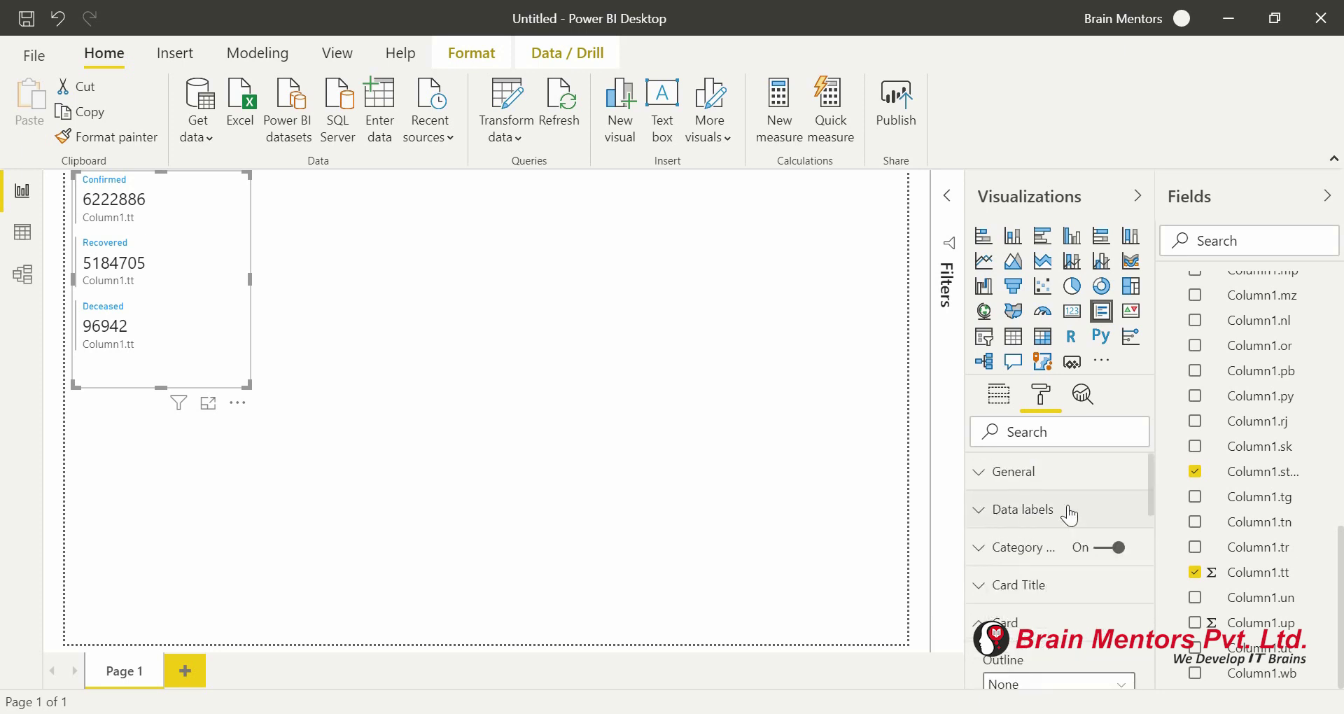
Step: Set the text size of the multi-row card's category labels to 19 pt
click(1013, 546)
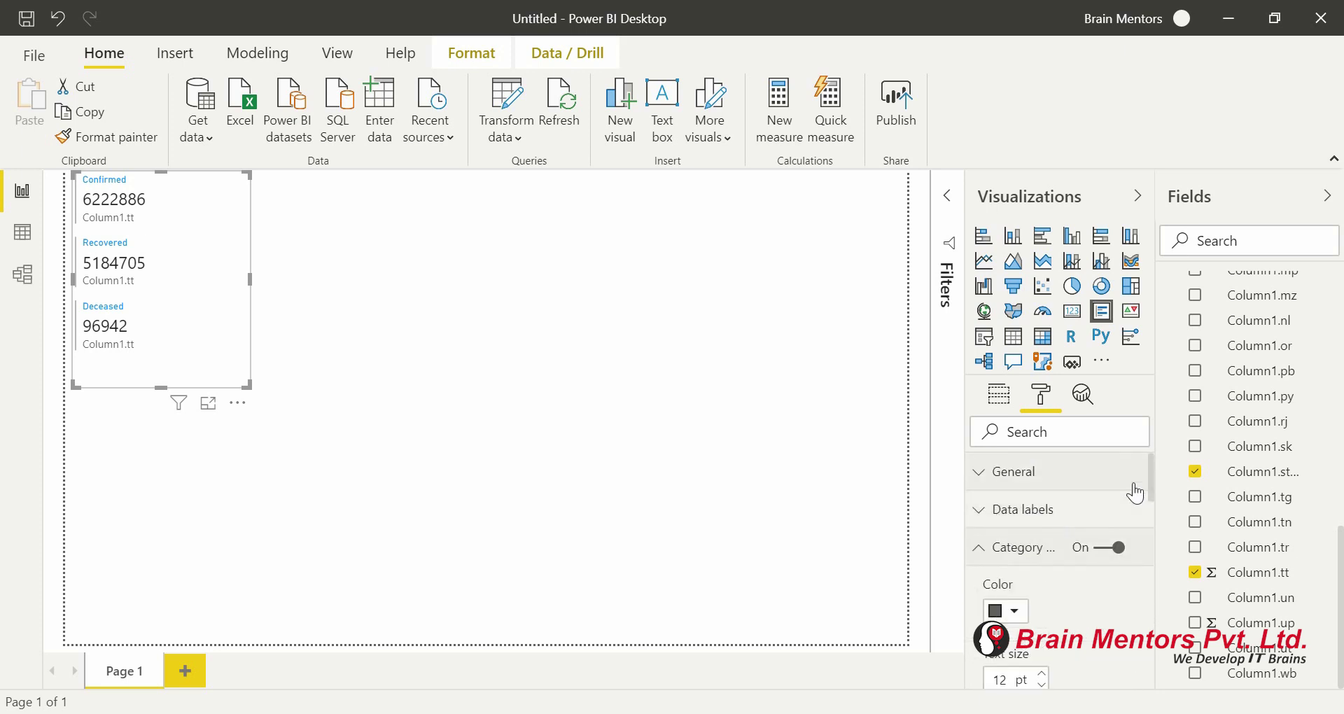
scroll(1149, 476, down, 3)
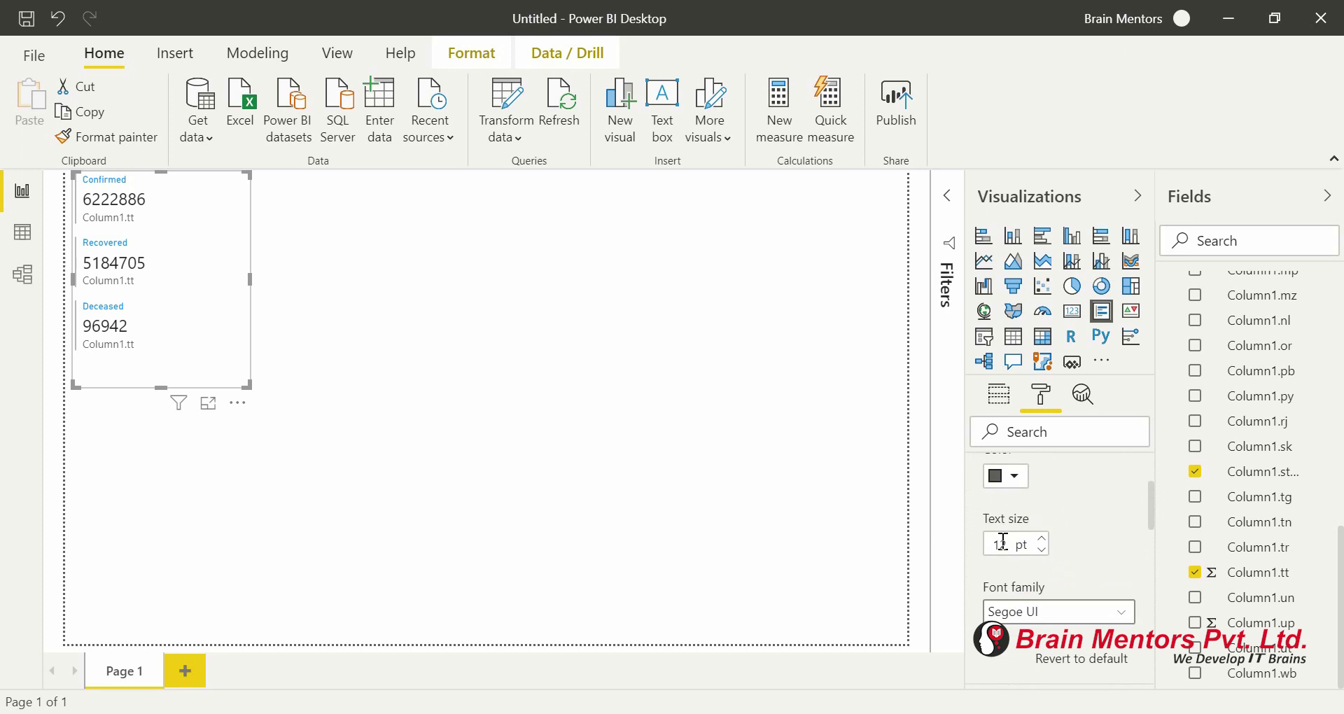
scroll(1002, 543, up, 6)
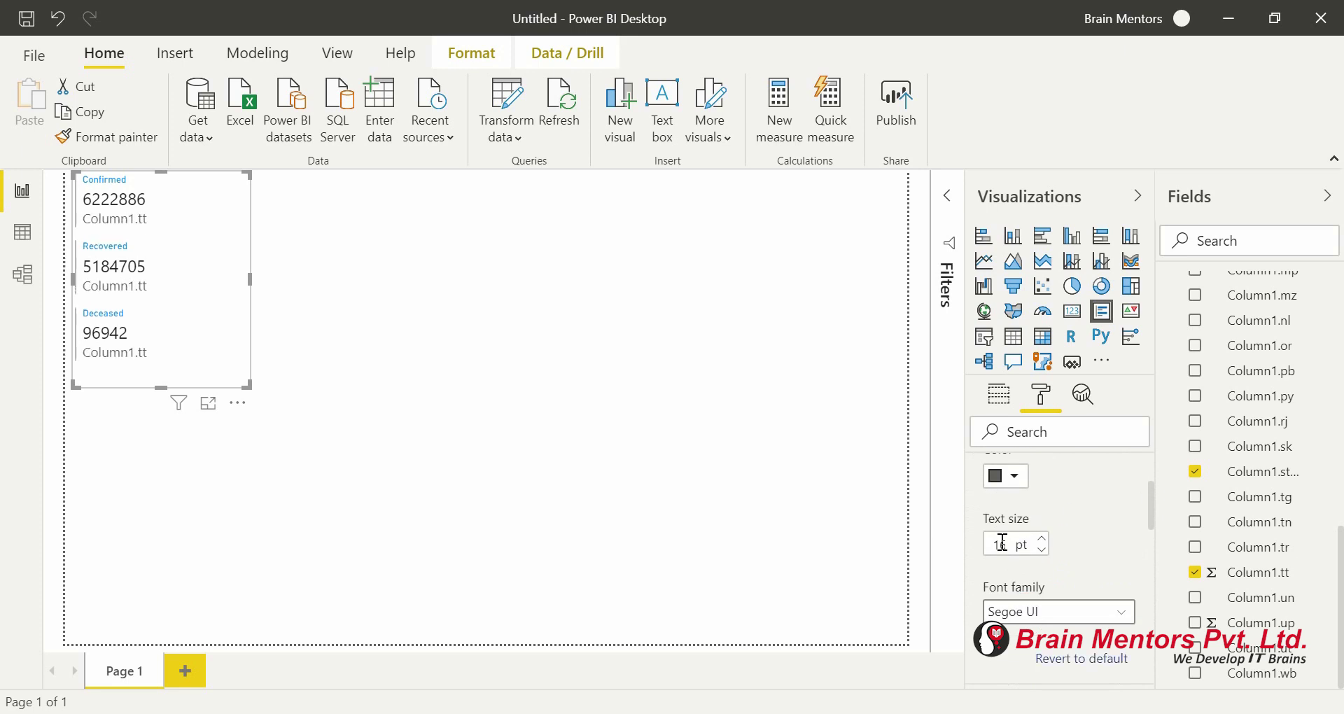
scroll(1002, 543, up, 1)
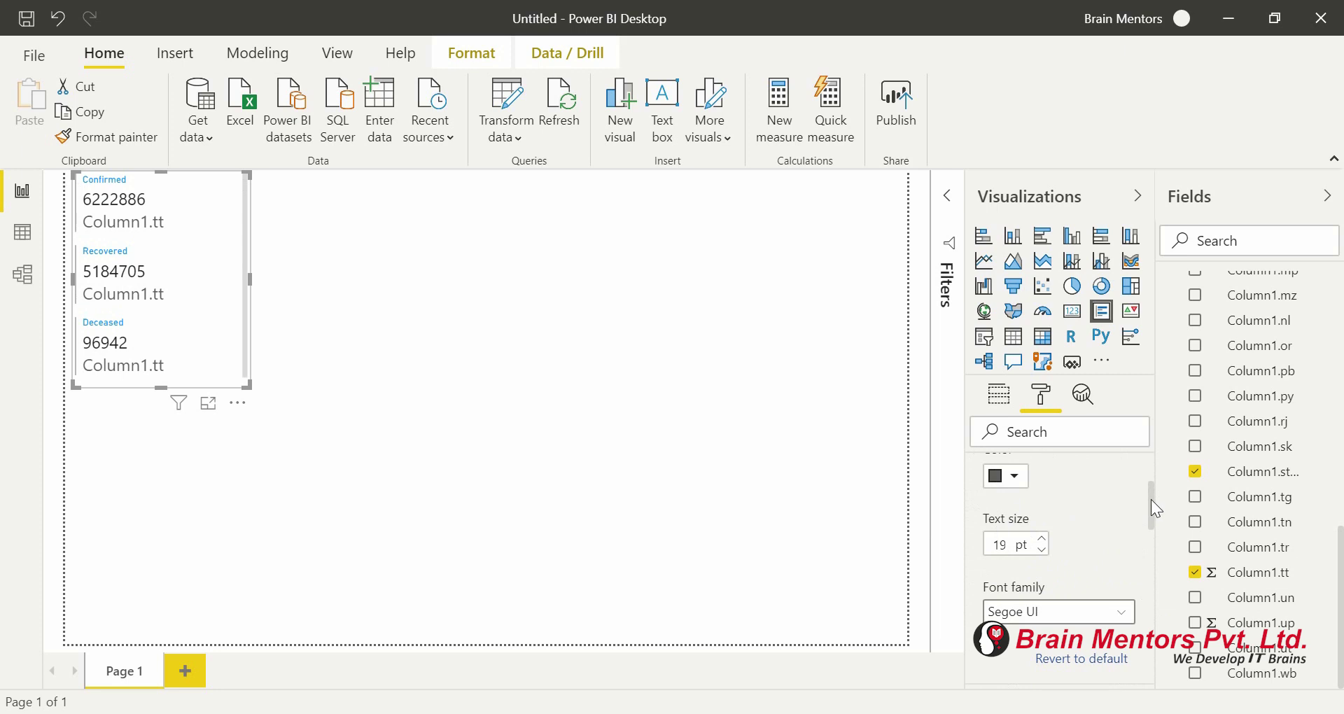
drag(1151, 499, 1150, 479)
click(1022, 526)
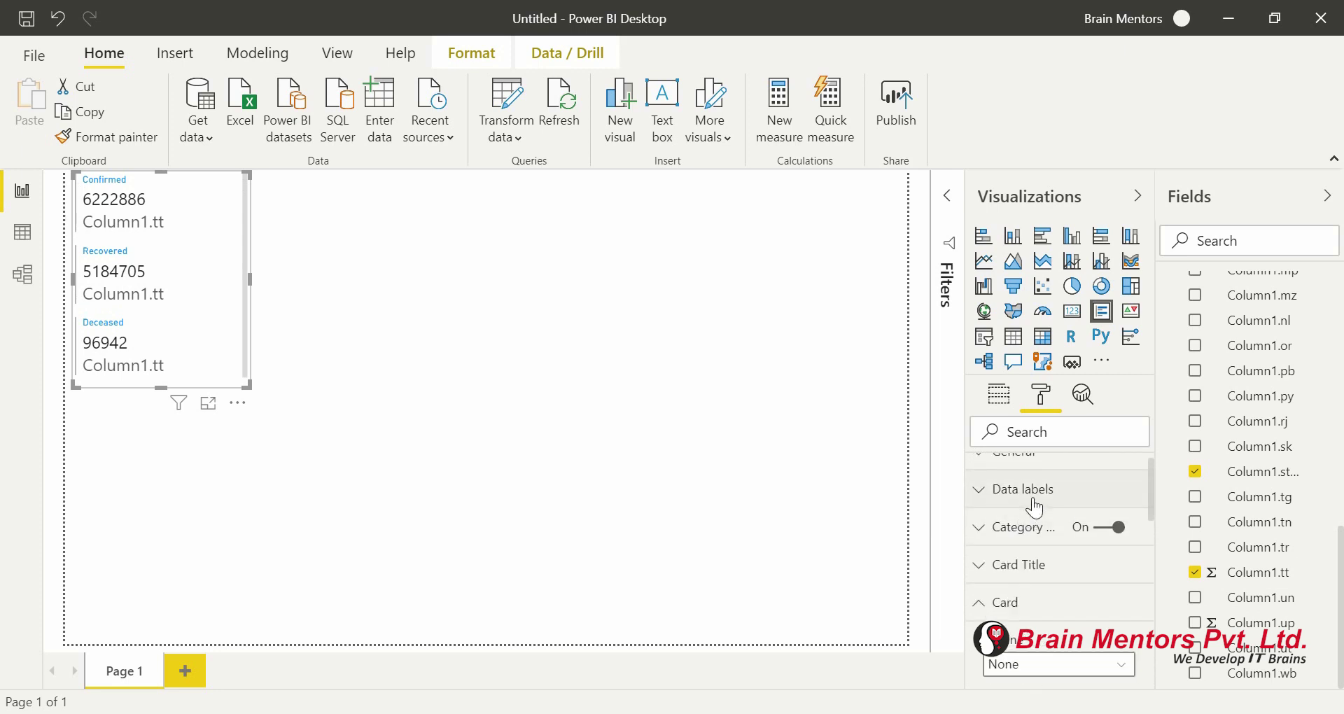
Step: Review the Data labels and General format settings of the multi-row card
click(1029, 490)
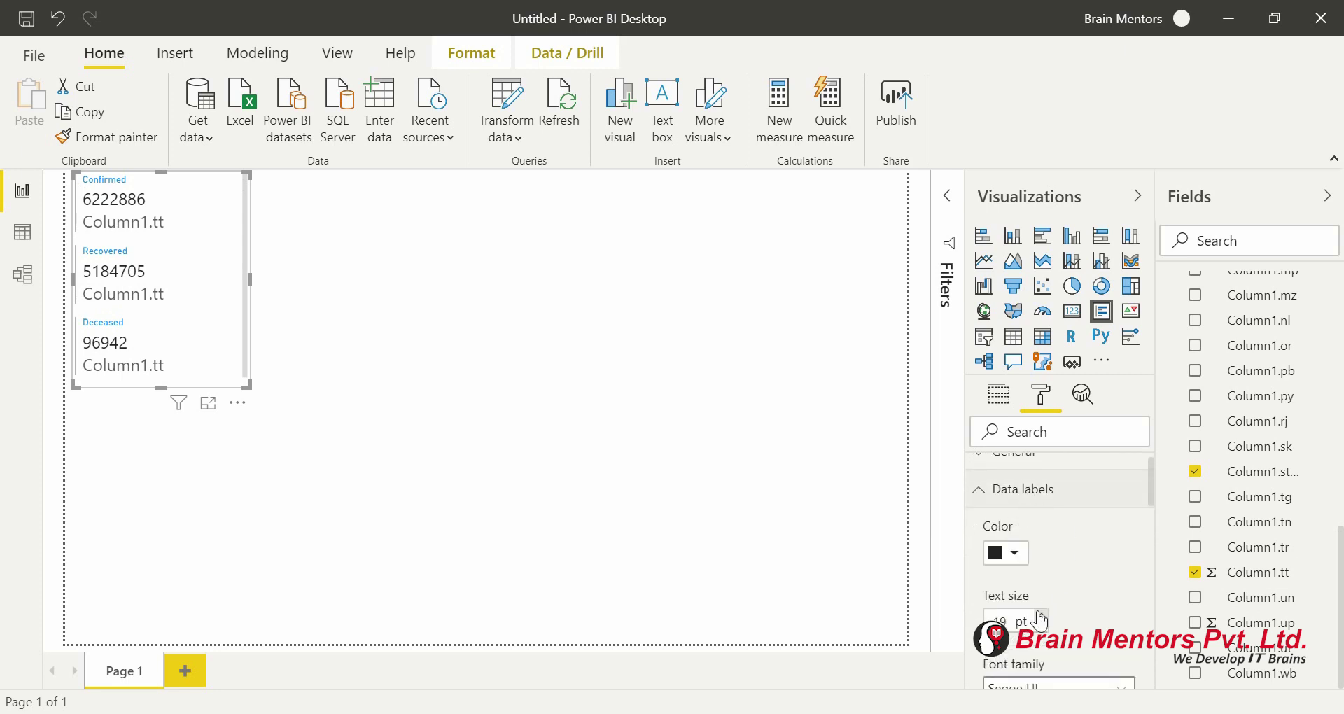
click(1101, 487)
scroll(1060, 496, up, 1)
click(1060, 490)
scroll(1063, 498, down, 5)
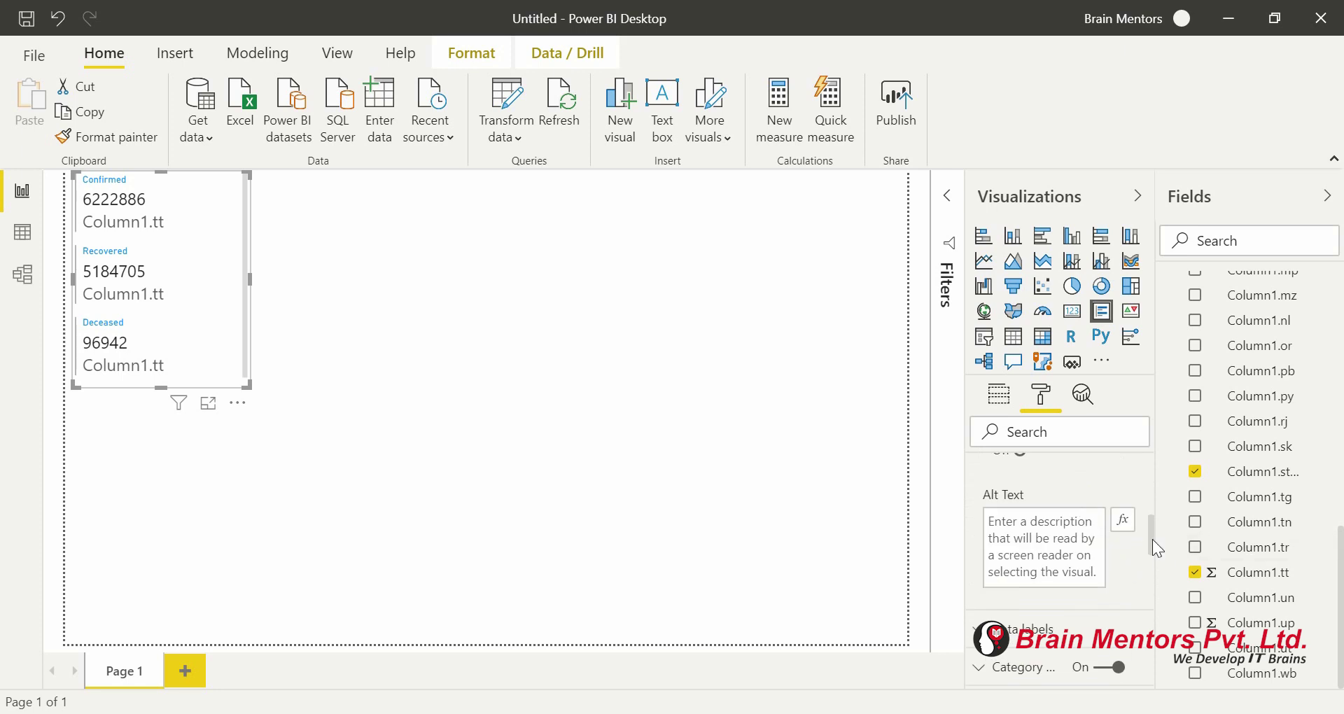
drag(1152, 539, 1151, 461)
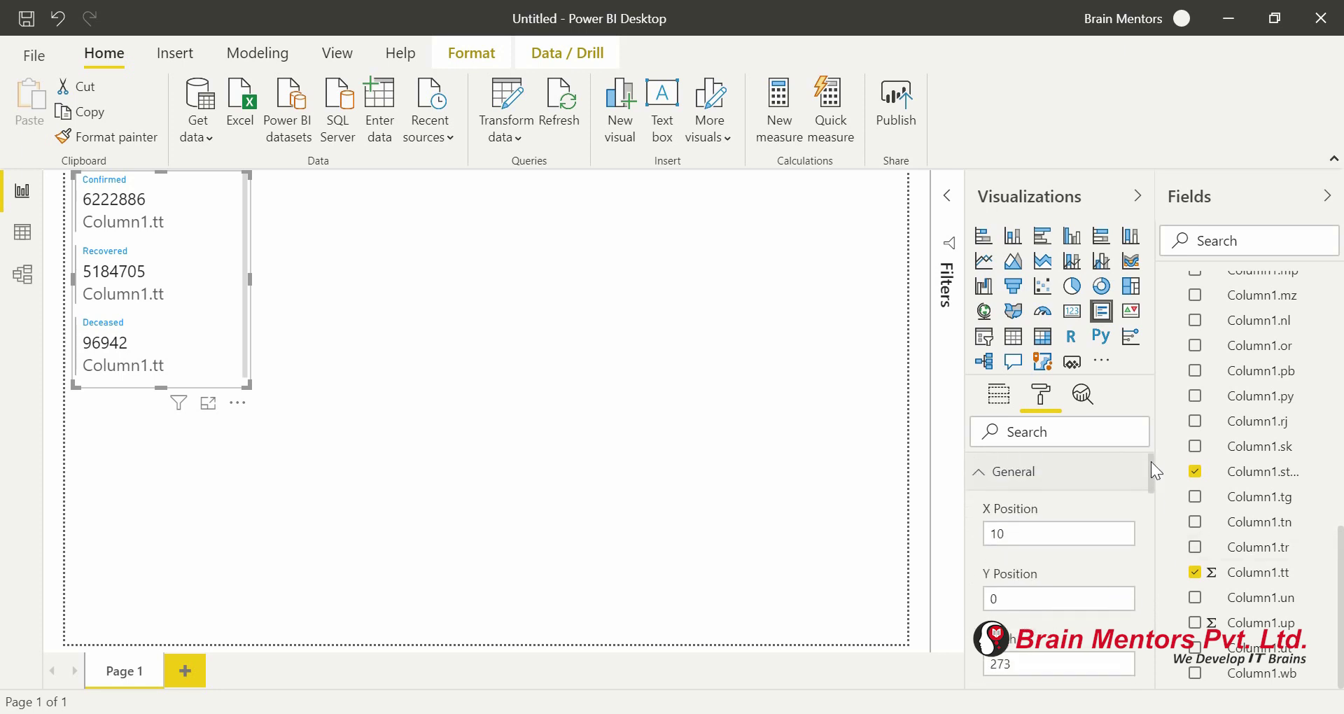
click(1067, 474)
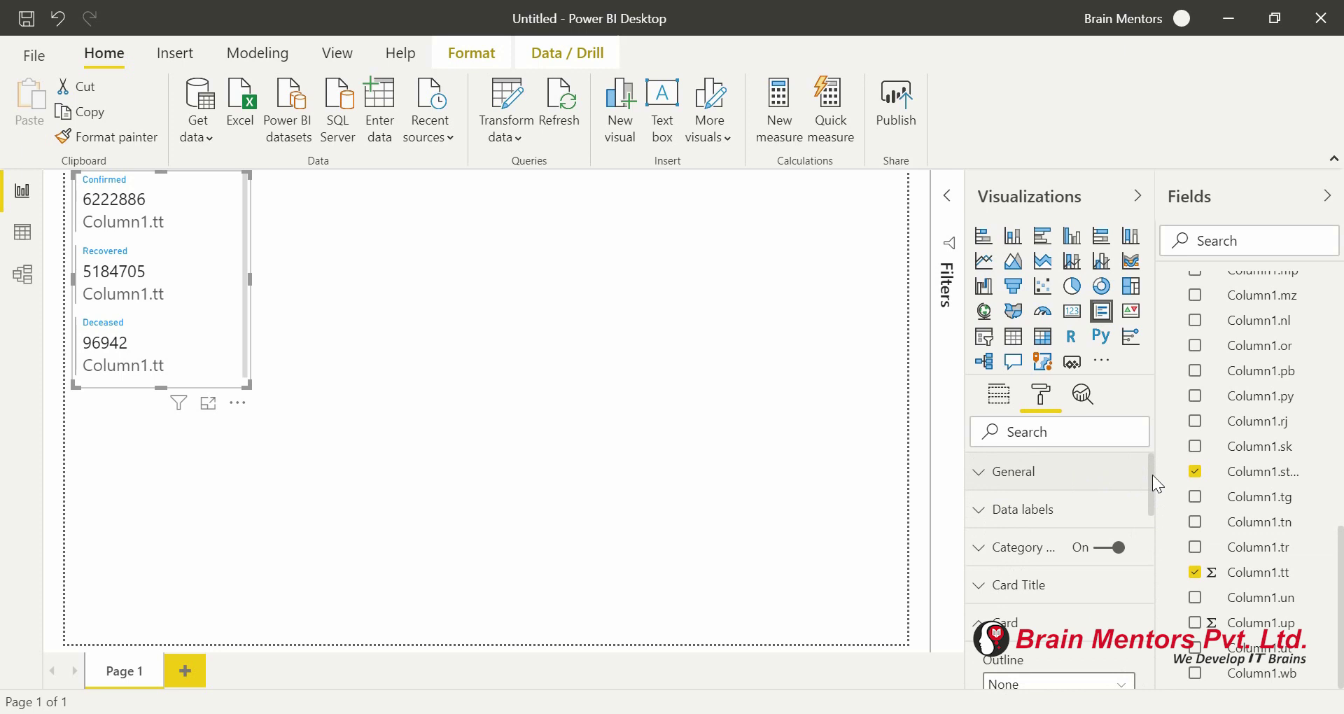
Step: Enlarge the Card Title text of the multi-row card to slightly above 19 pt
drag(1149, 473, 1148, 502)
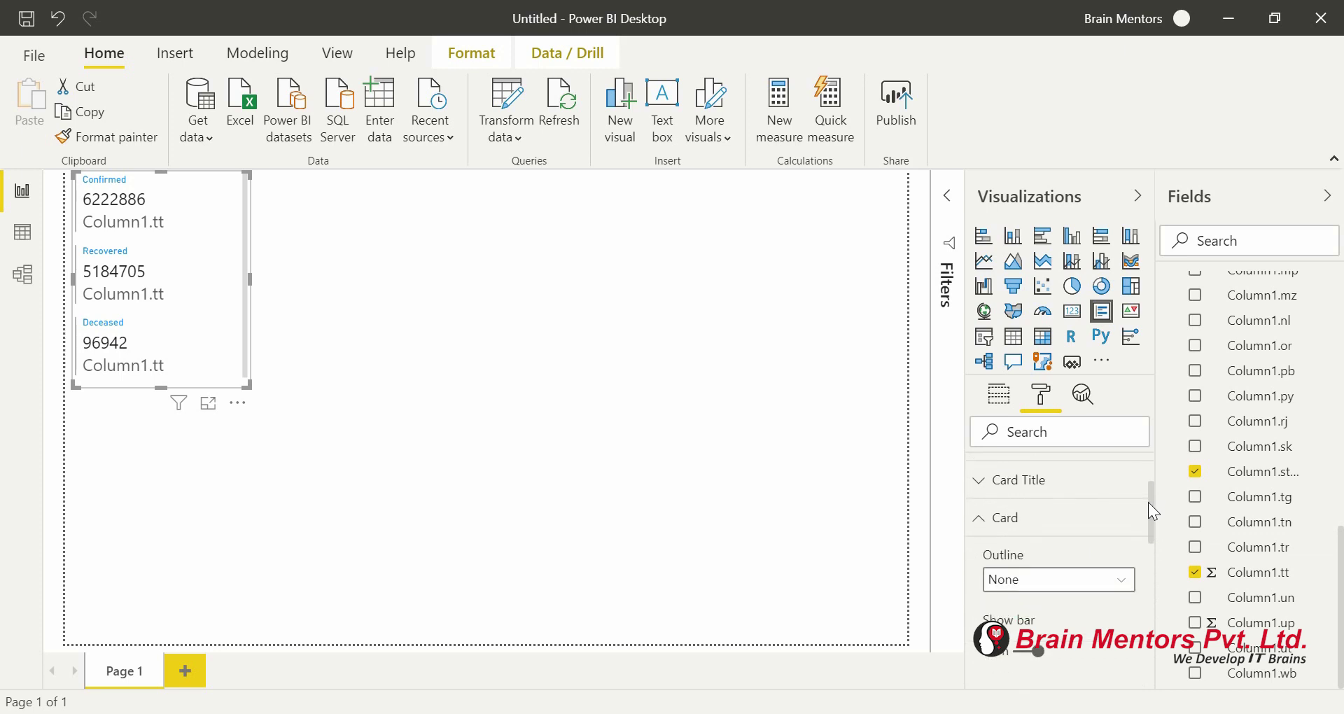
click(1074, 479)
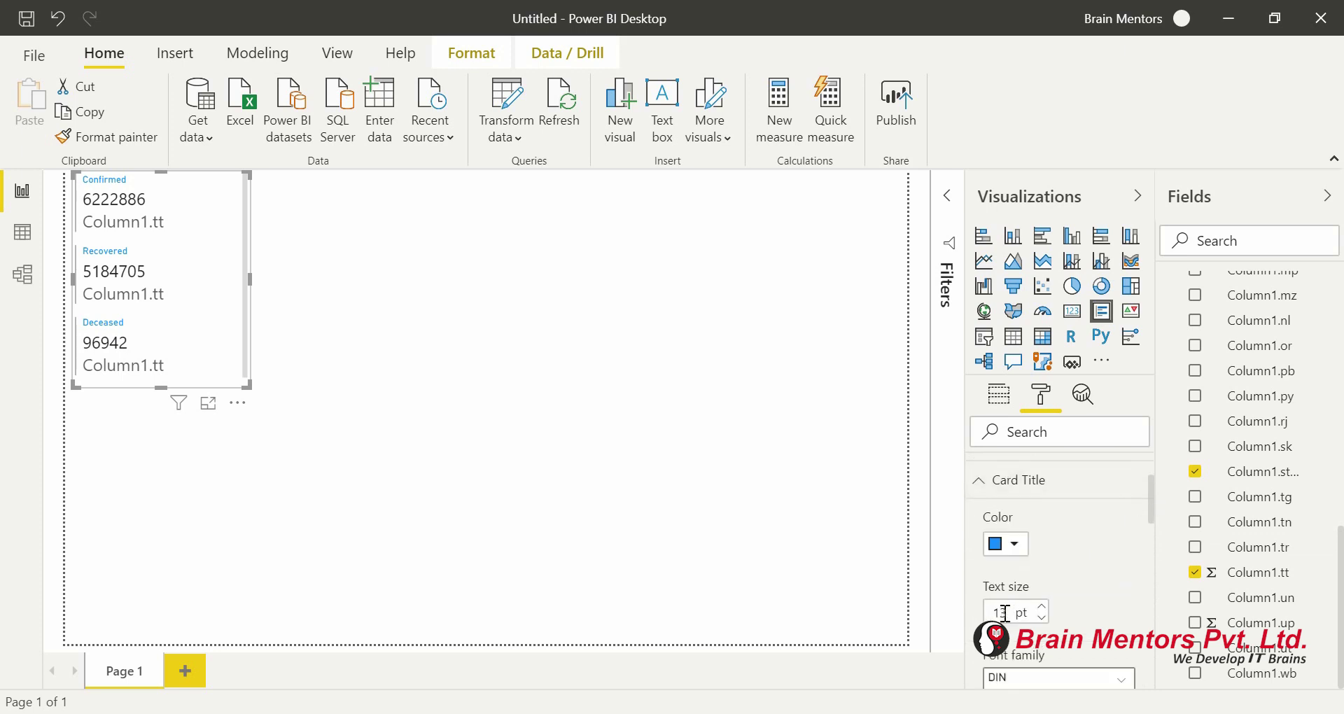
key(Up)
key(Up)
key(Up)
key(Up)
key(Up)
key(Up)
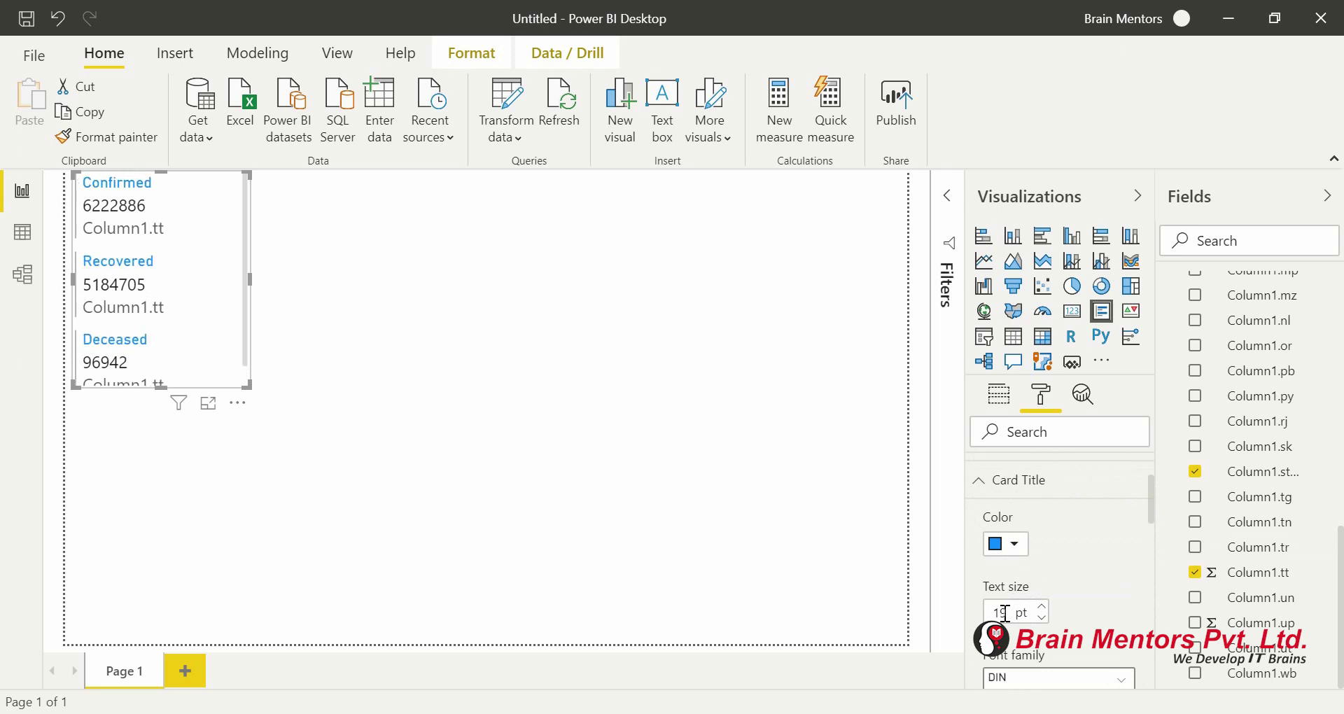
click(1042, 606)
click(1042, 606)
scroll(1053, 493, up, 5)
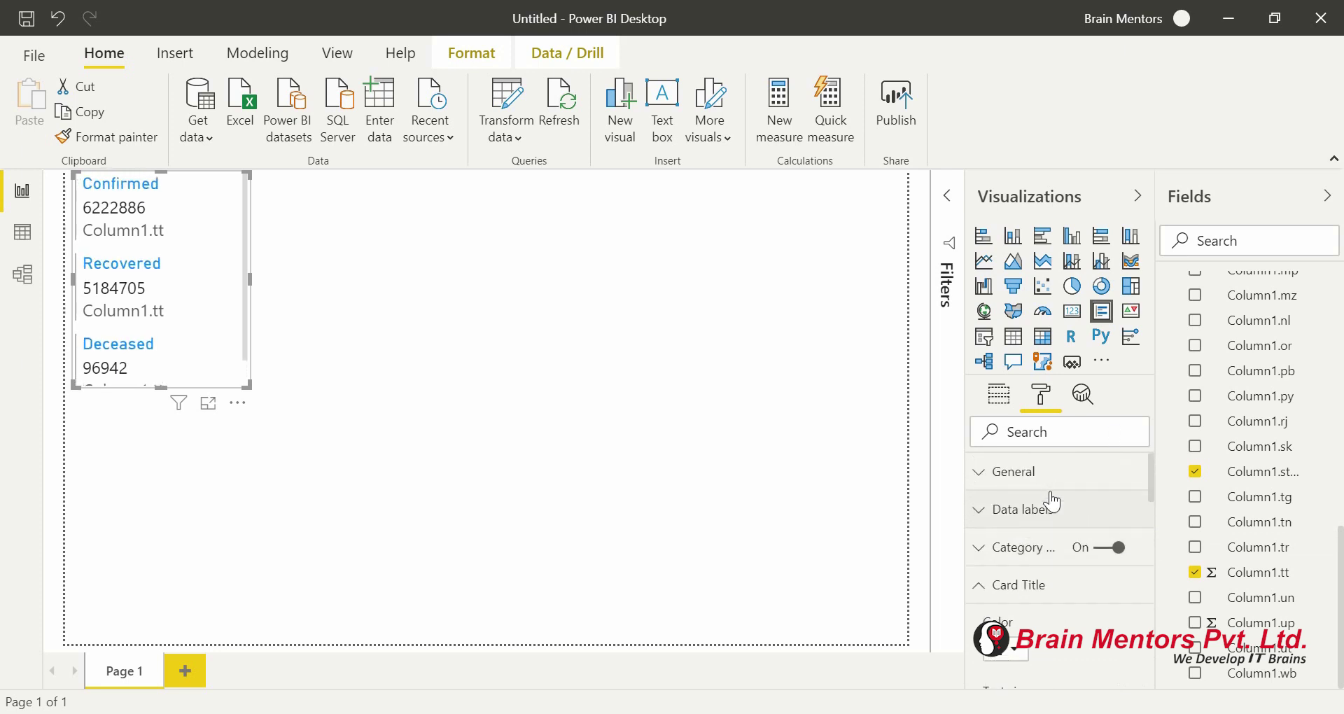
Step: Enlarge the multi-row card so all three entries fit, and place a copy of it directly beside the original
click(999, 394)
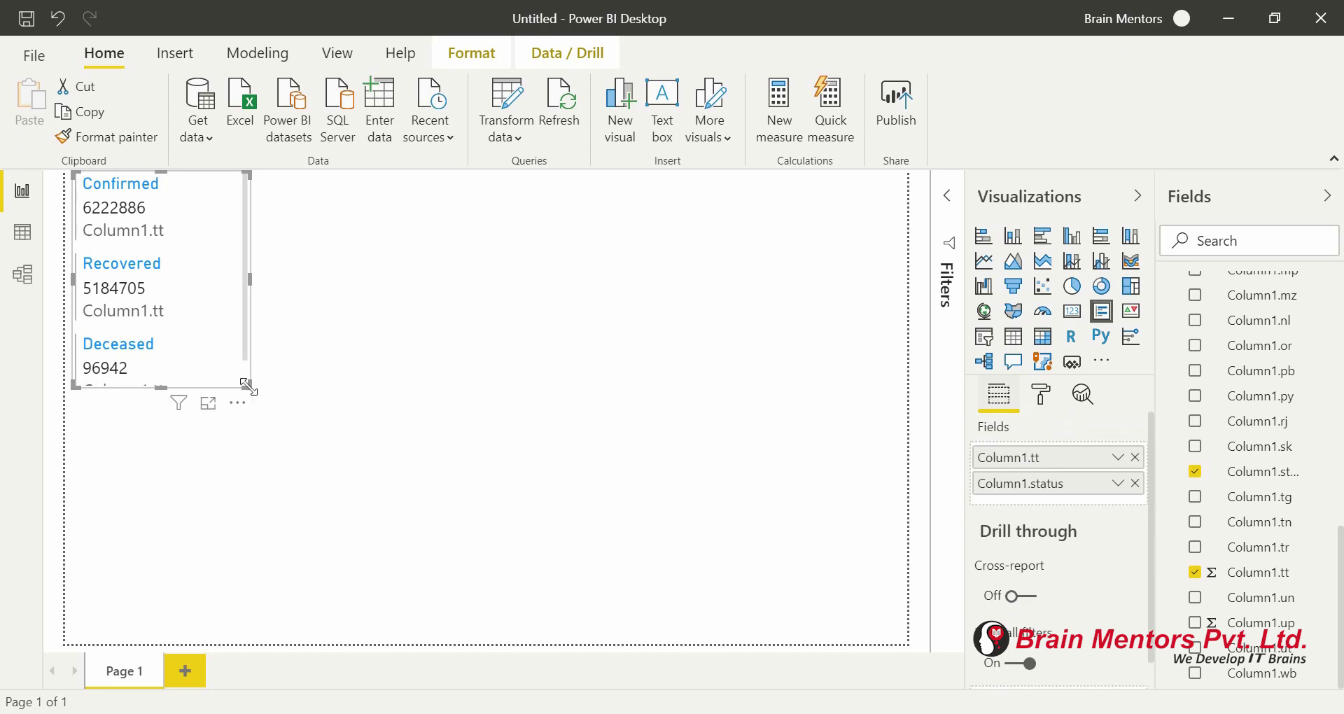
drag(246, 385, 274, 435)
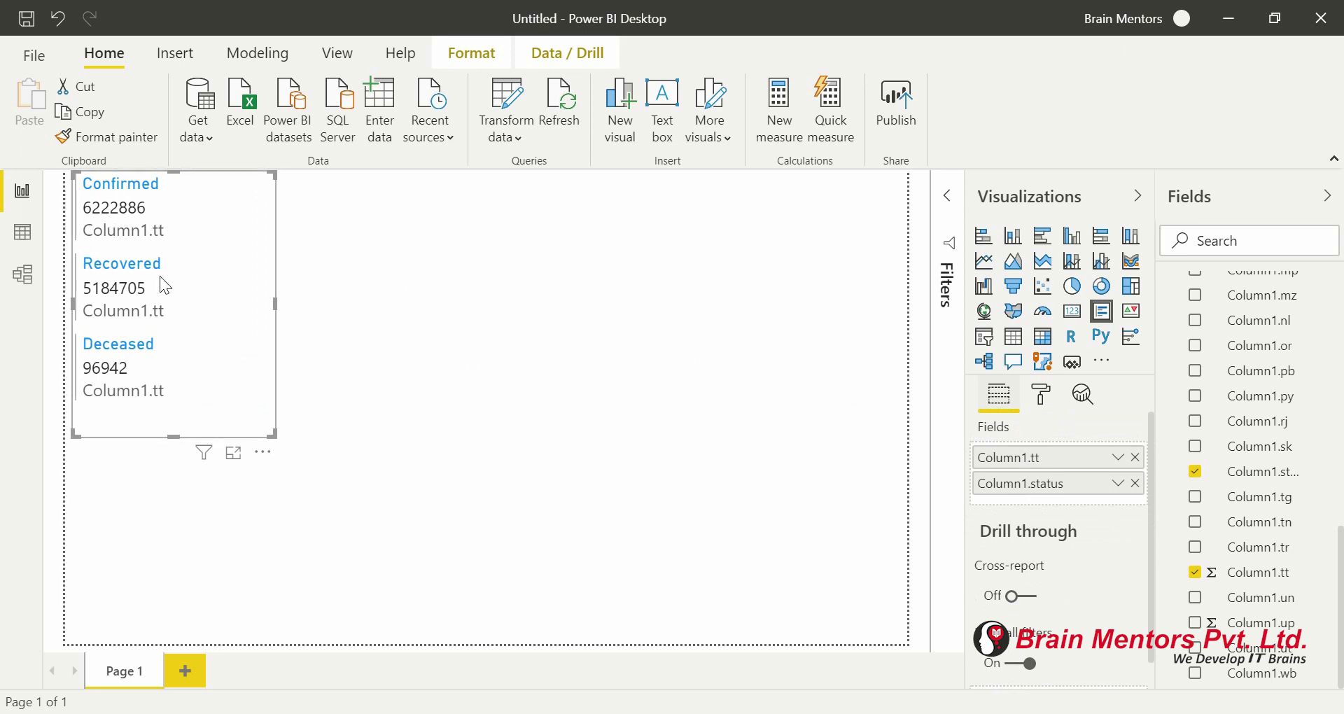
key(ctrl+c)
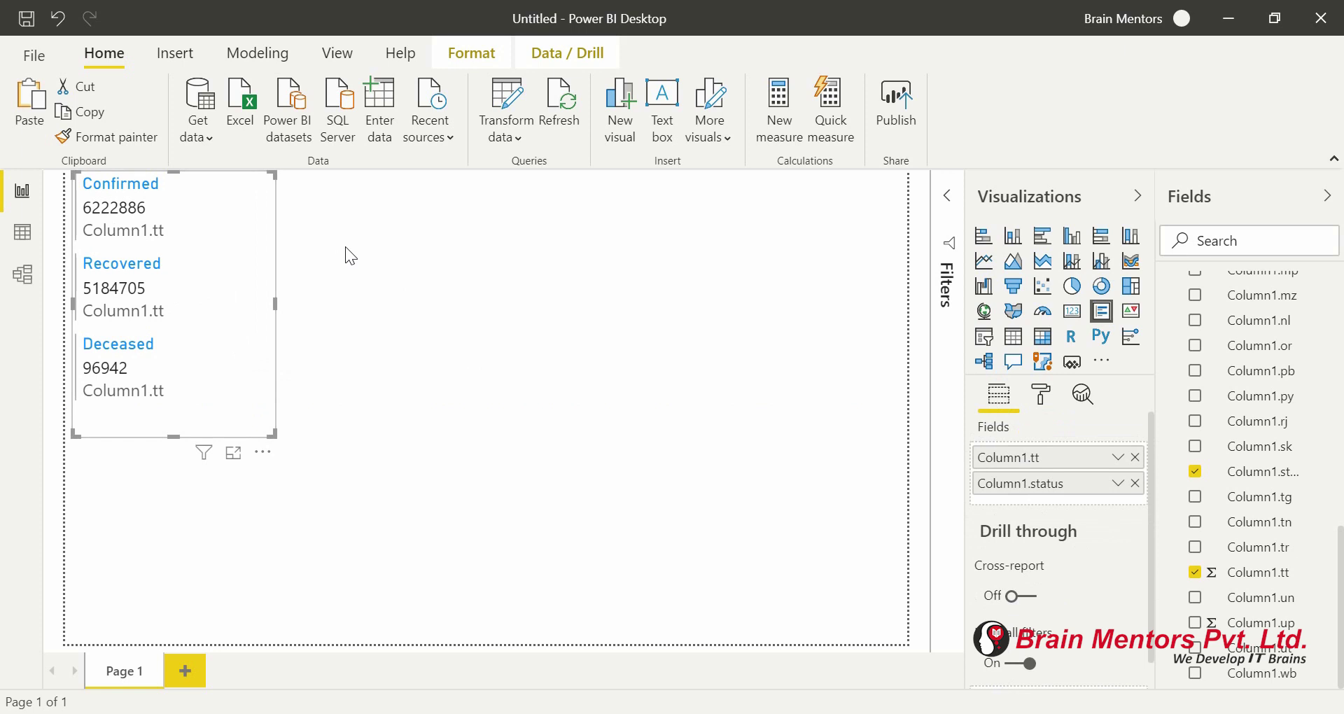
key(ctrl+v)
drag(258, 245, 440, 225)
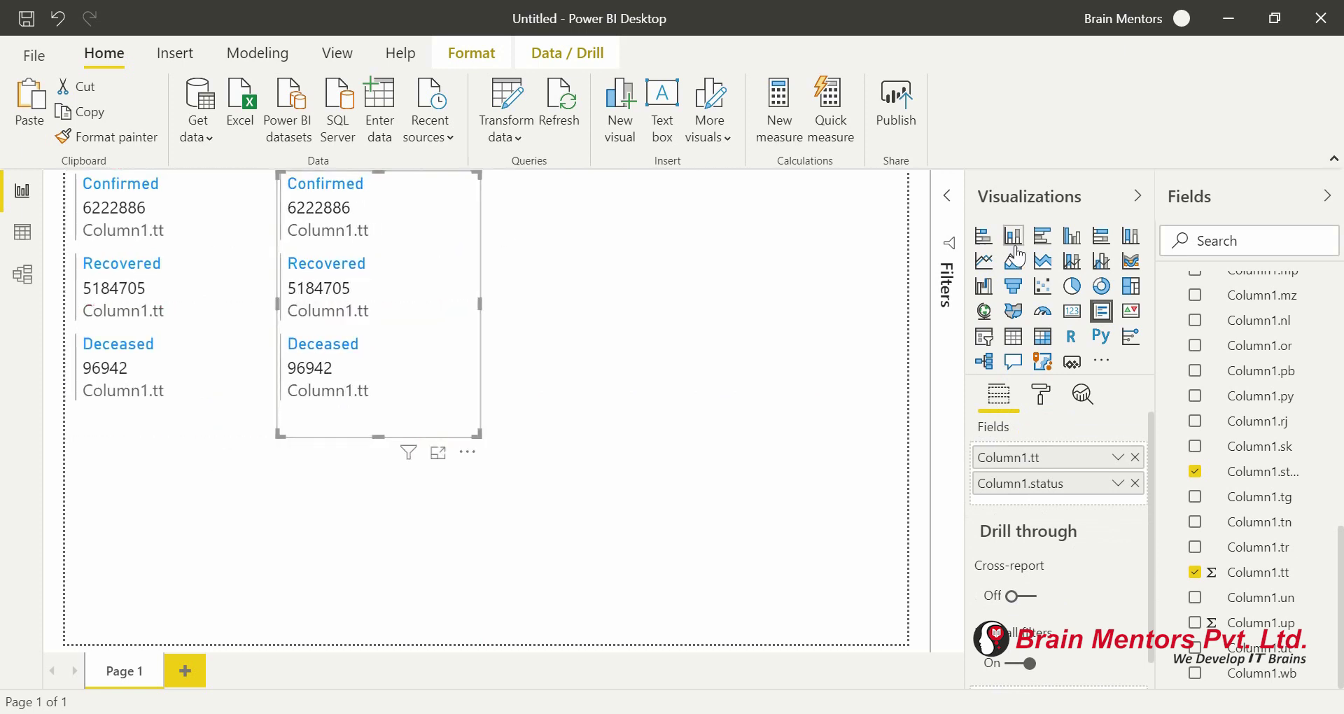
Step: Convert the copied card into a clustered column chart of Column1.tt by Column1.status and widen it
click(1074, 241)
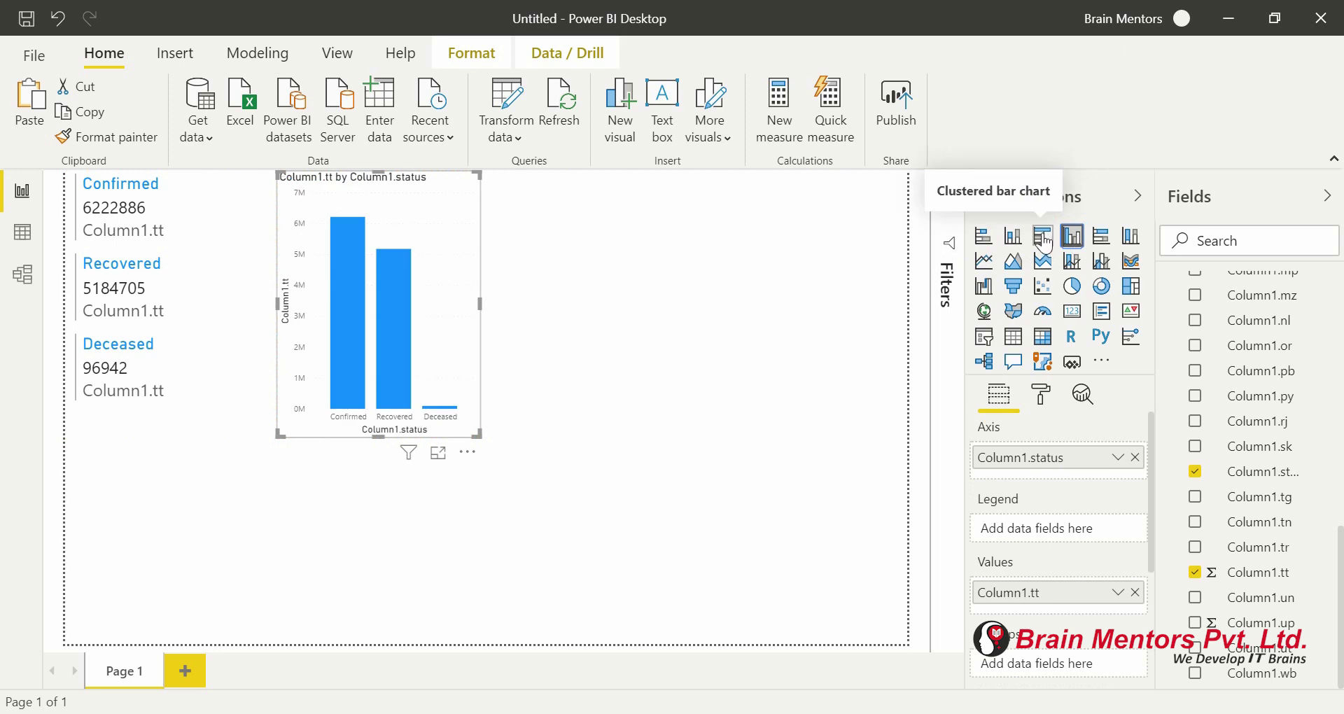
drag(480, 304, 586, 306)
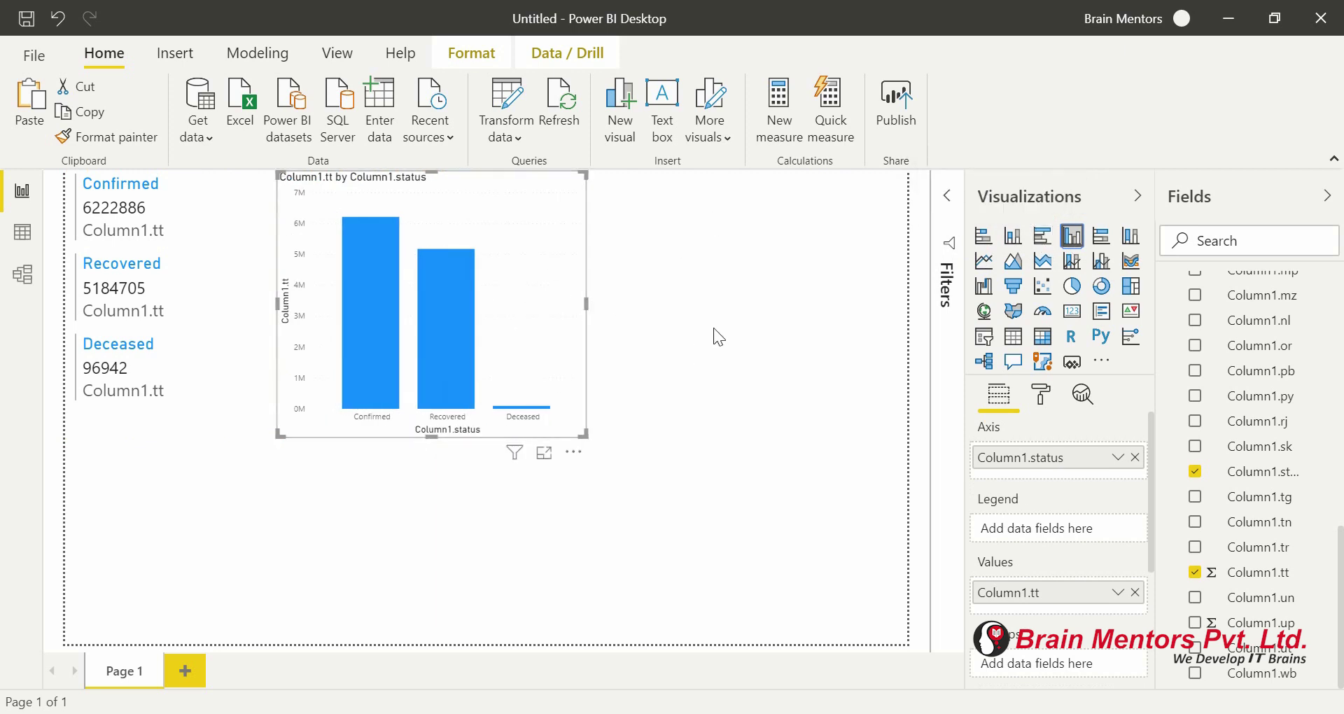
mouse_move(362, 337)
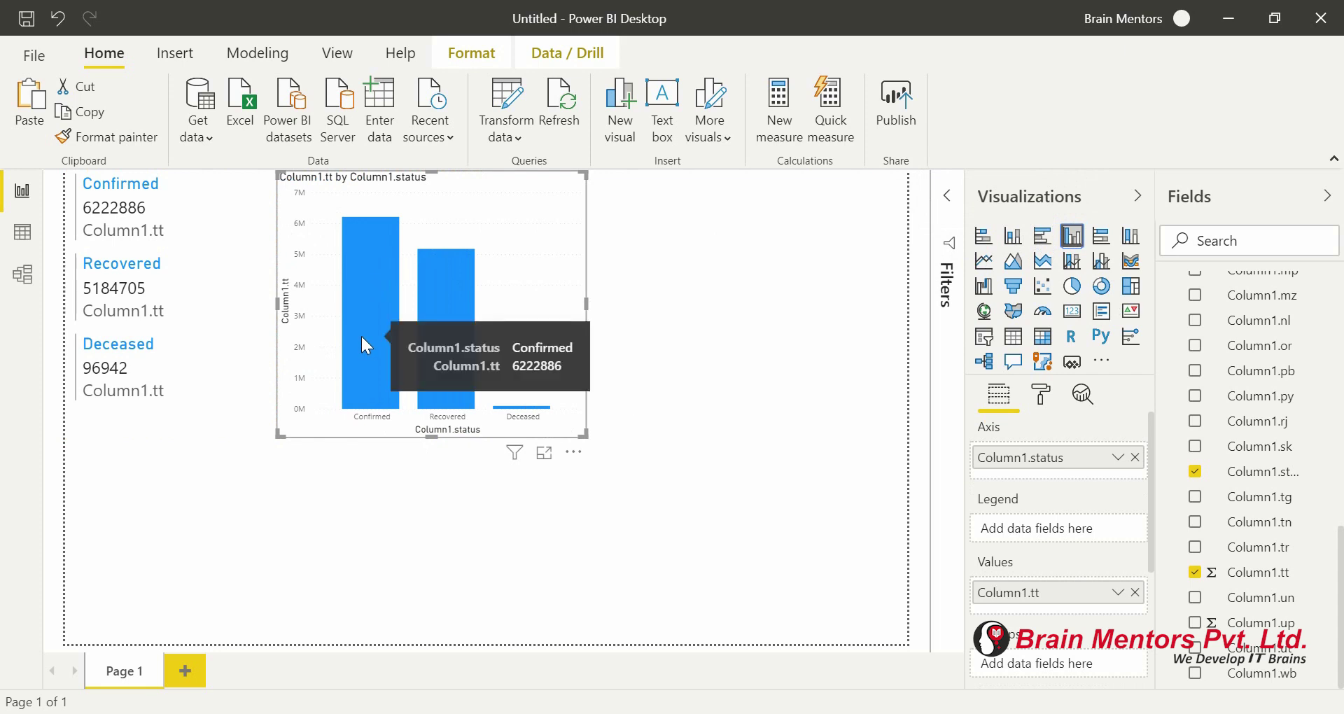
mouse_move(455, 337)
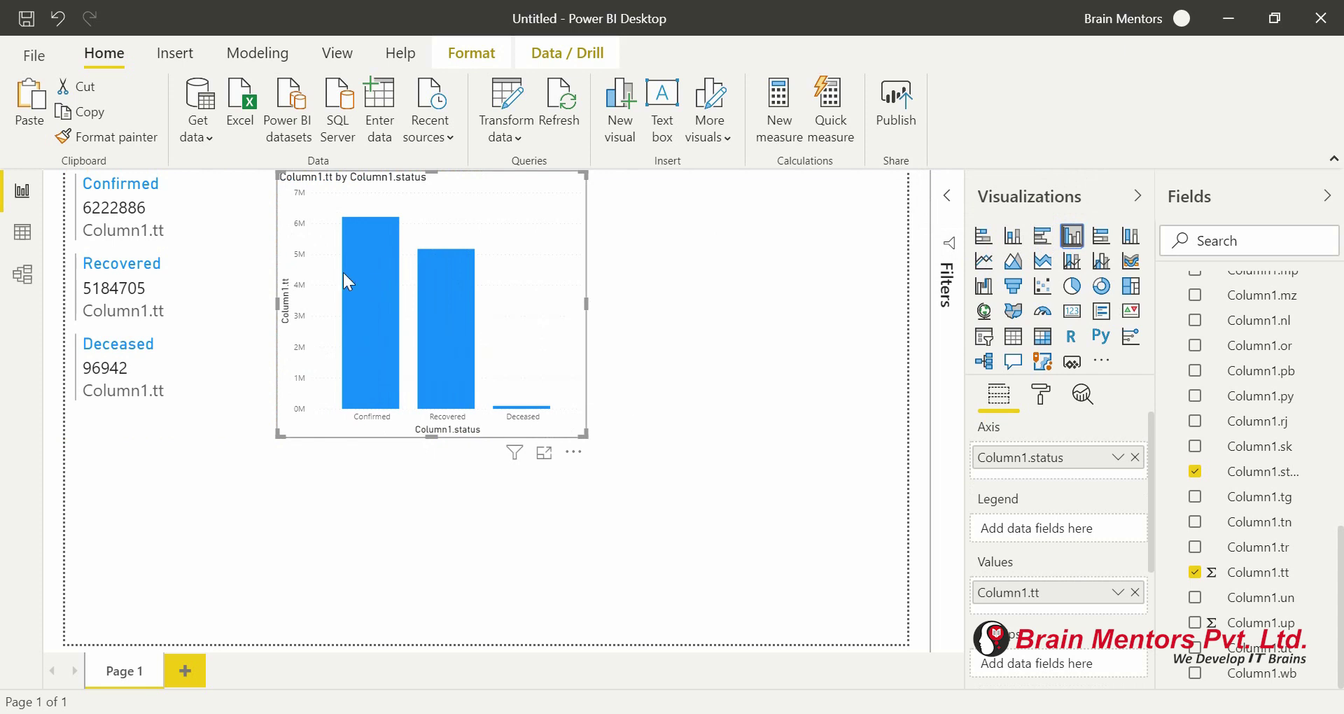
Step: Turn on data labels for the clustered column chart of Column1.tt by Column1.status
click(1041, 394)
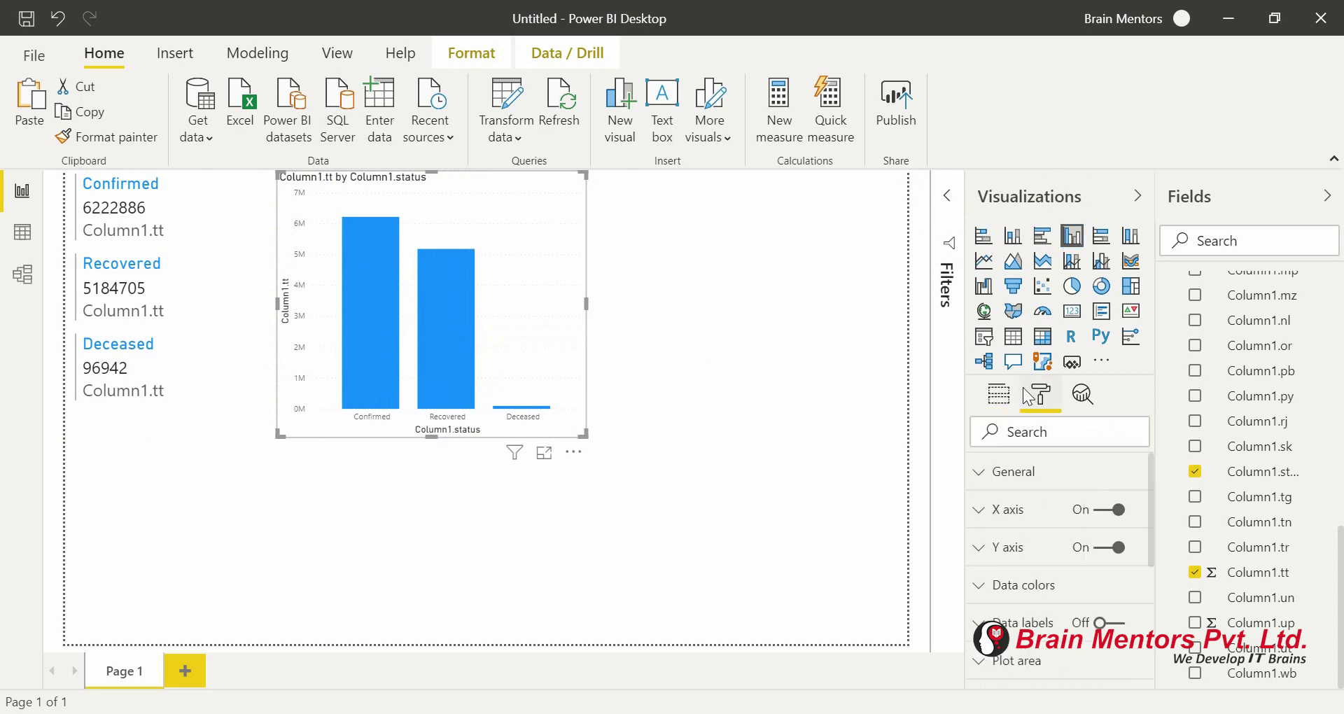
click(1099, 623)
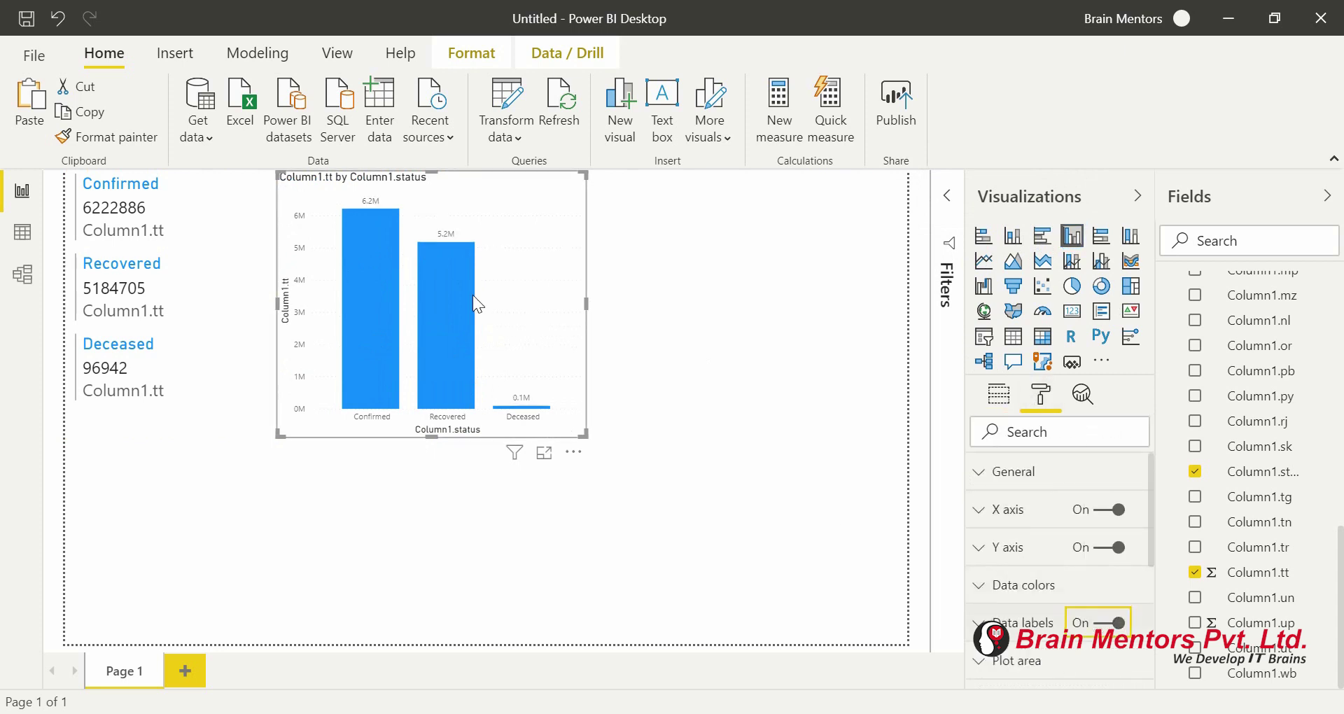
mouse_move(370, 266)
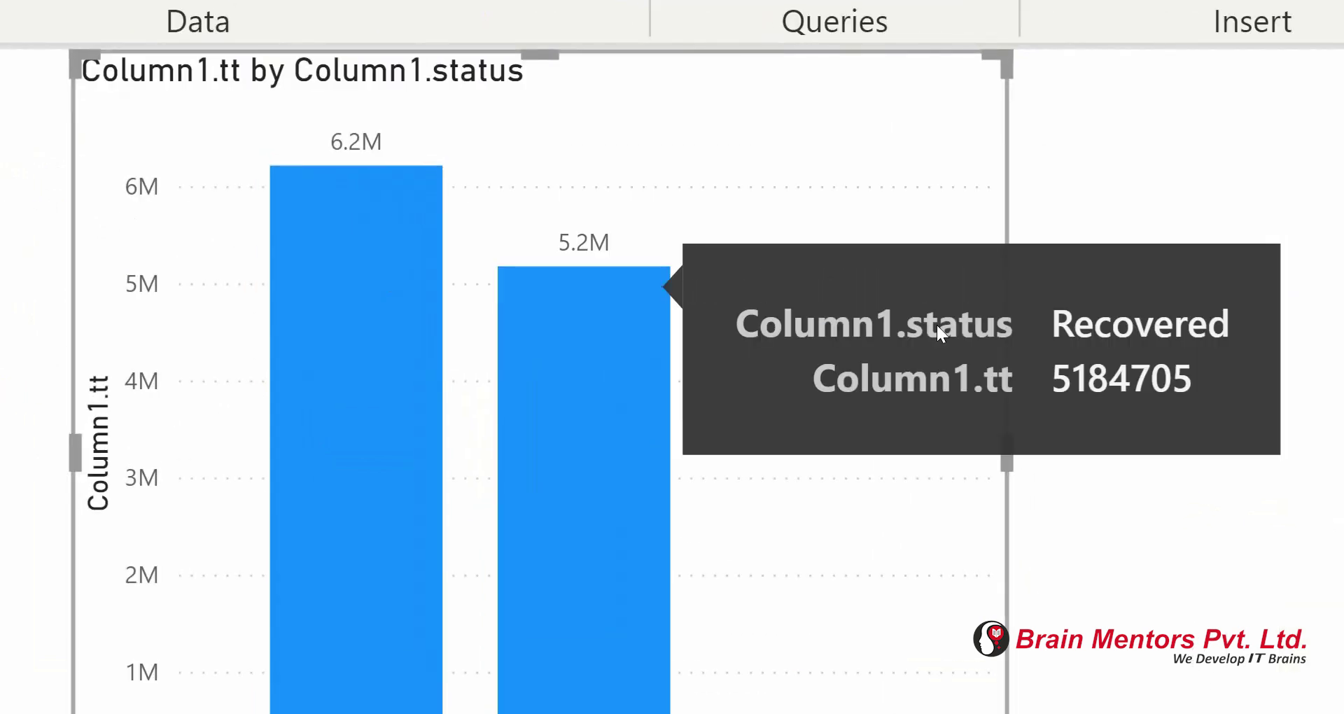
Step: Add a clustered bar chart beside the column chart and enlarge it to reach the page's right edge
click(1069, 271)
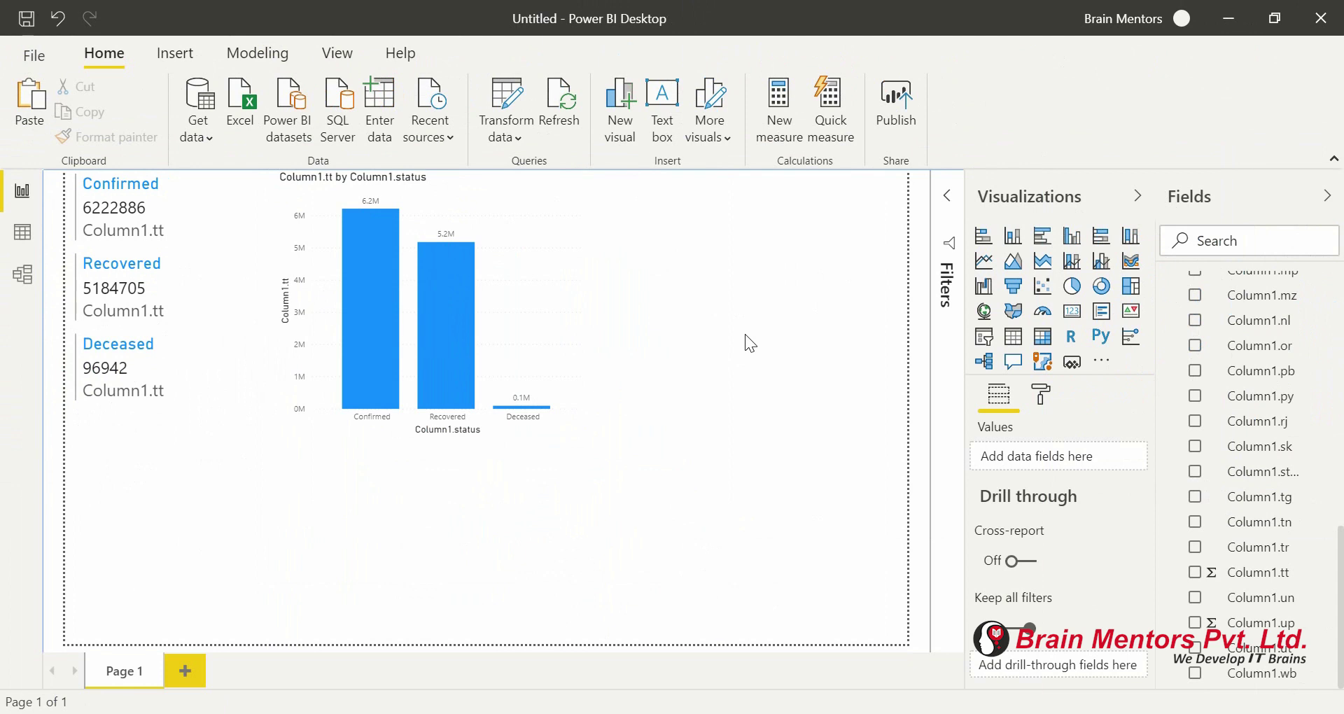
scroll(1215, 378, up, 10)
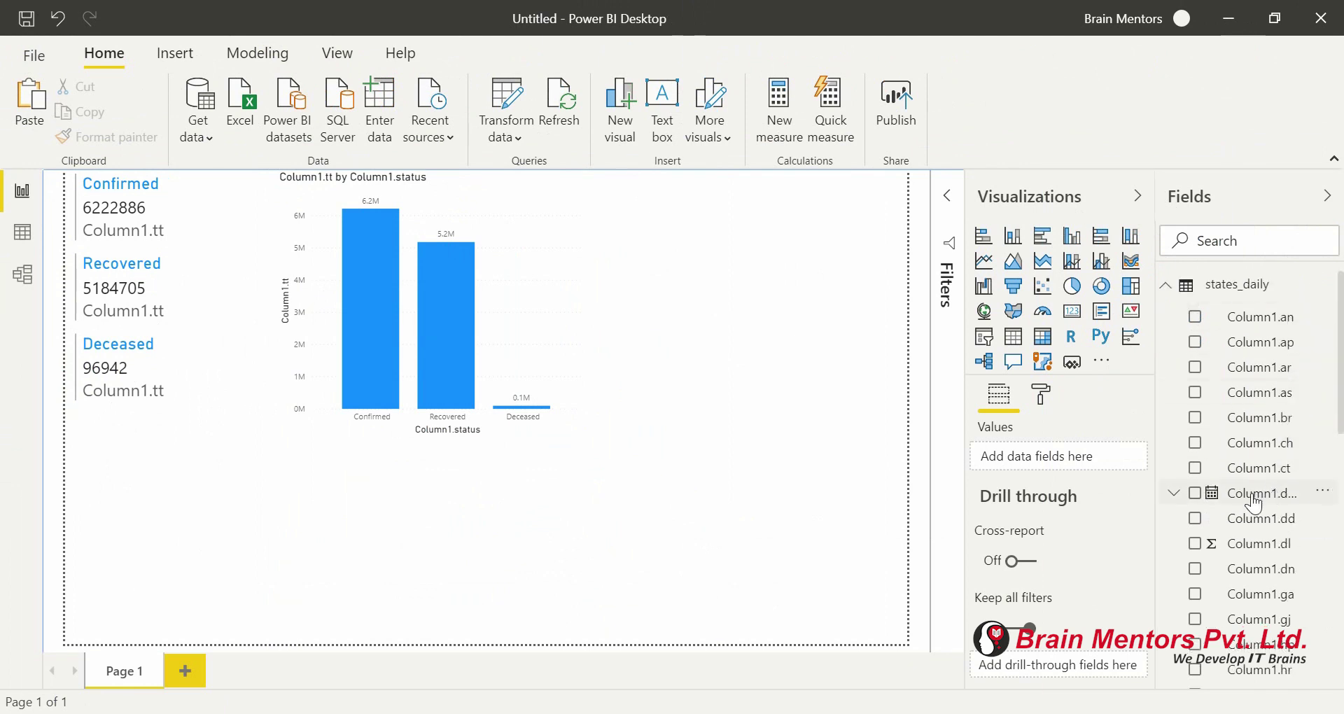
click(1071, 235)
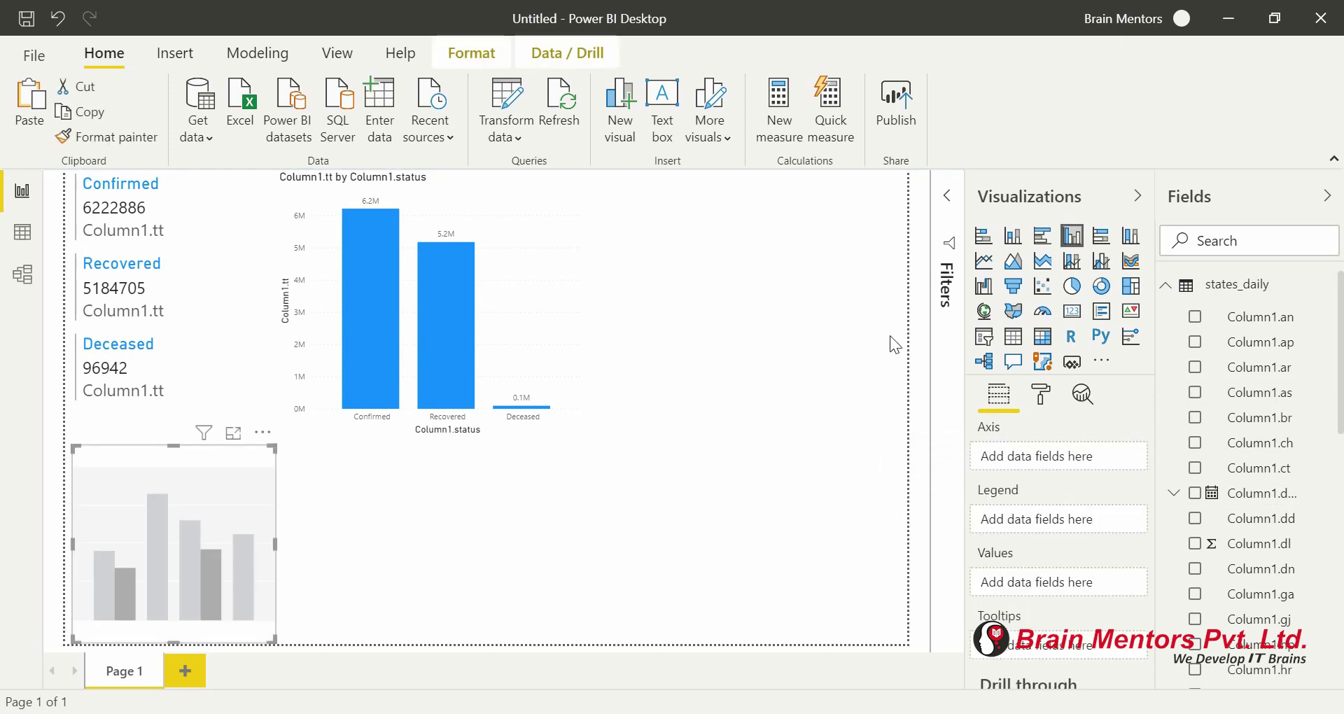
drag(119, 567, 640, 273)
click(1043, 236)
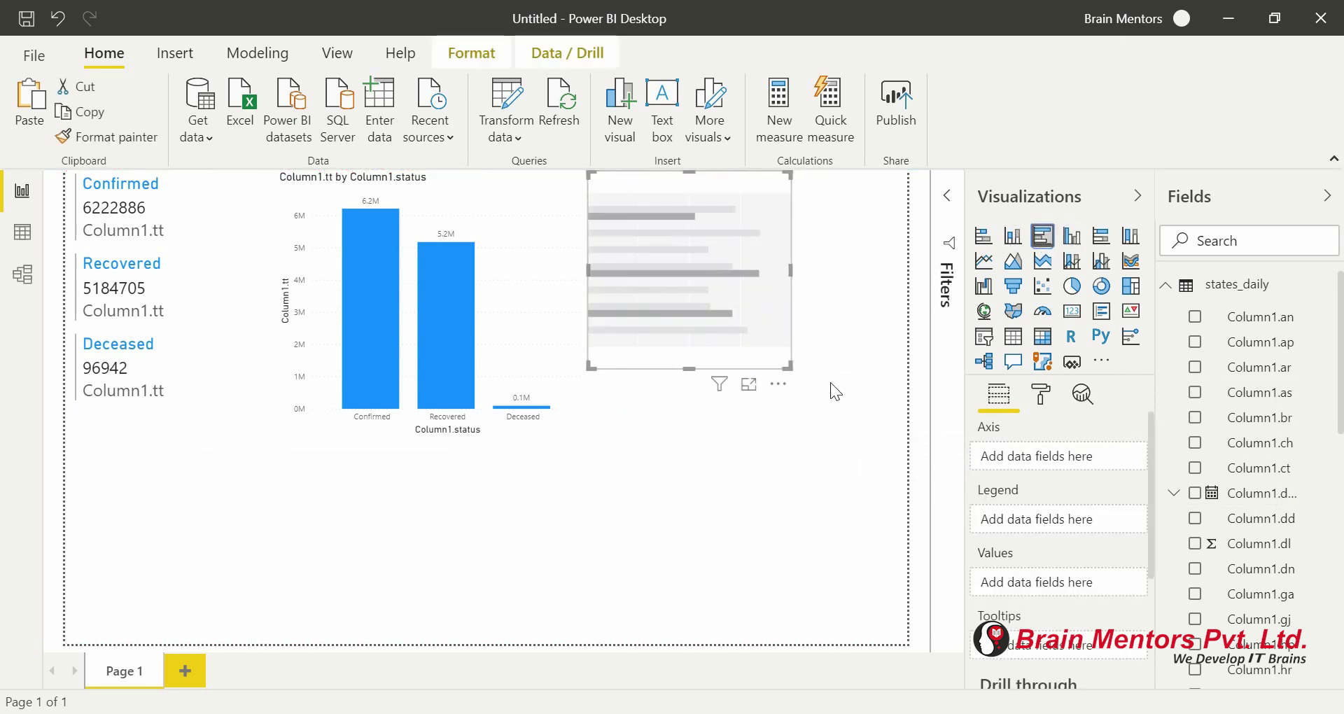
drag(789, 367, 907, 422)
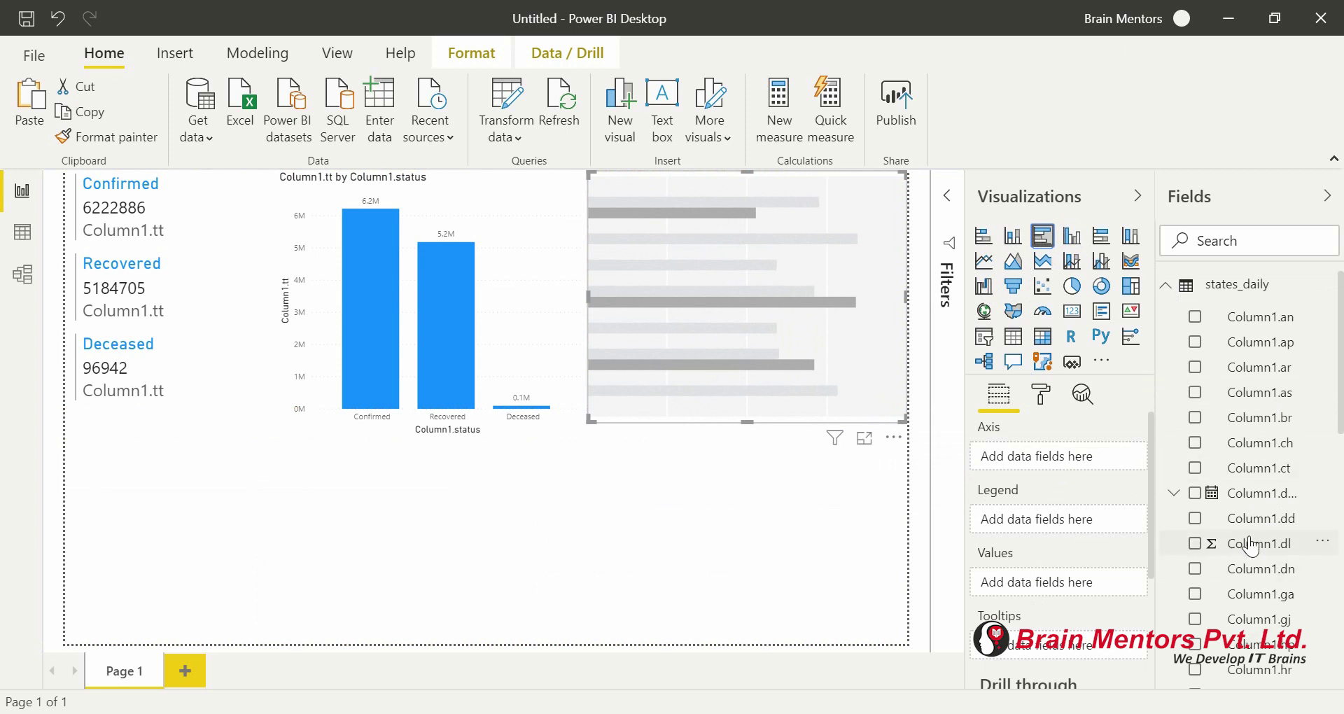
Step: Plot Column1.dl by Column1.date in the clustered bar chart, removing the Year and Quarter levels from the axis
drag(1235, 554, 1066, 587)
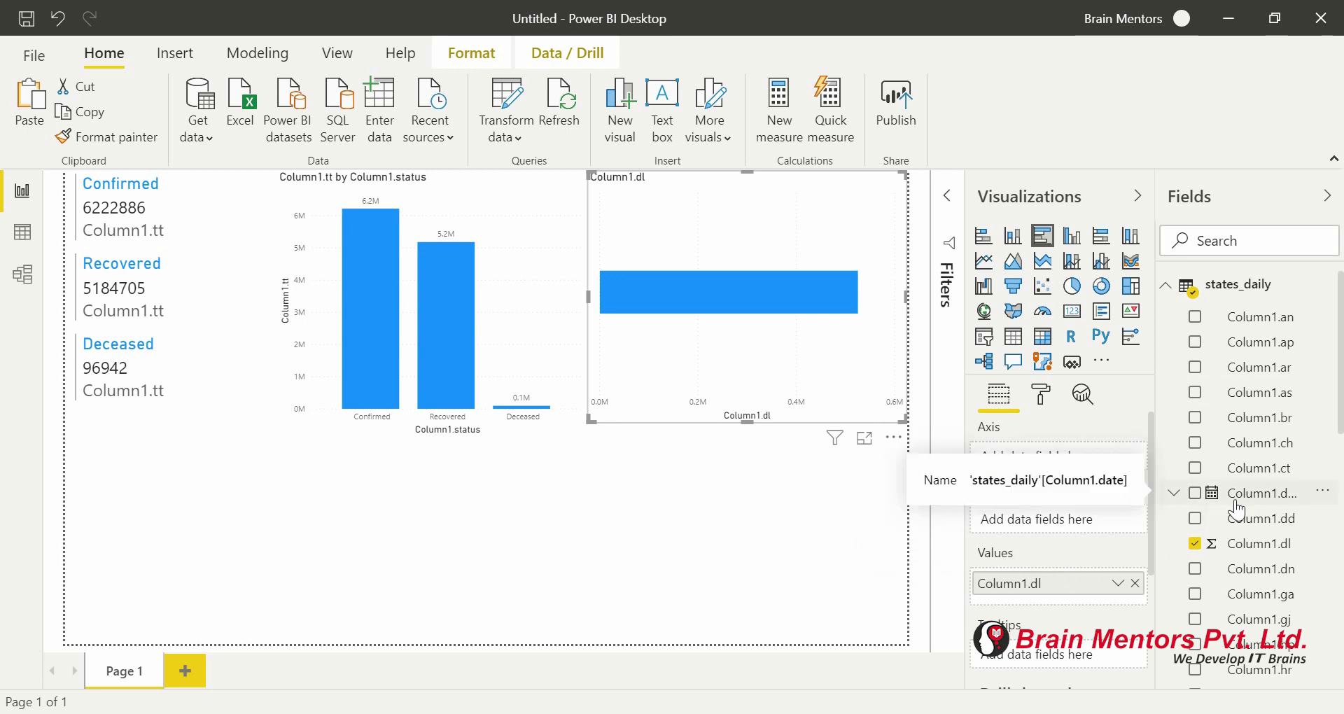
drag(1238, 505, 1073, 462)
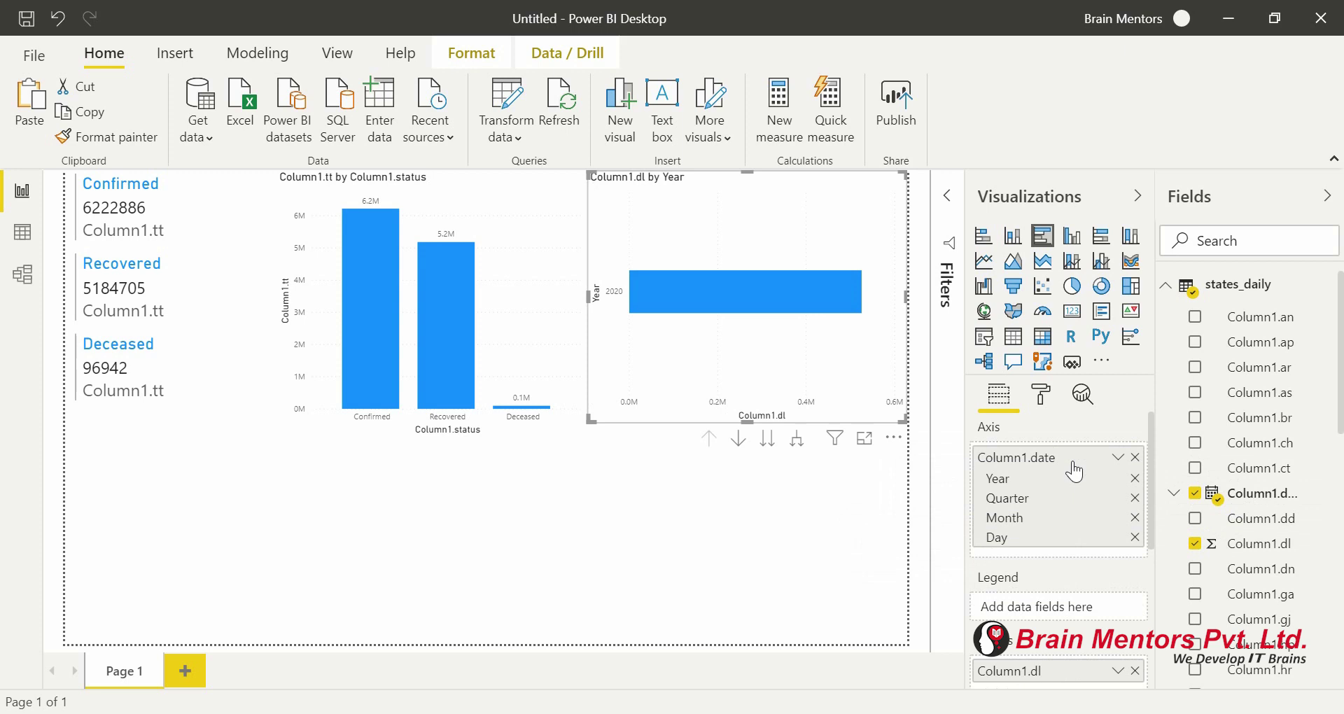
click(1135, 479)
click(1135, 479)
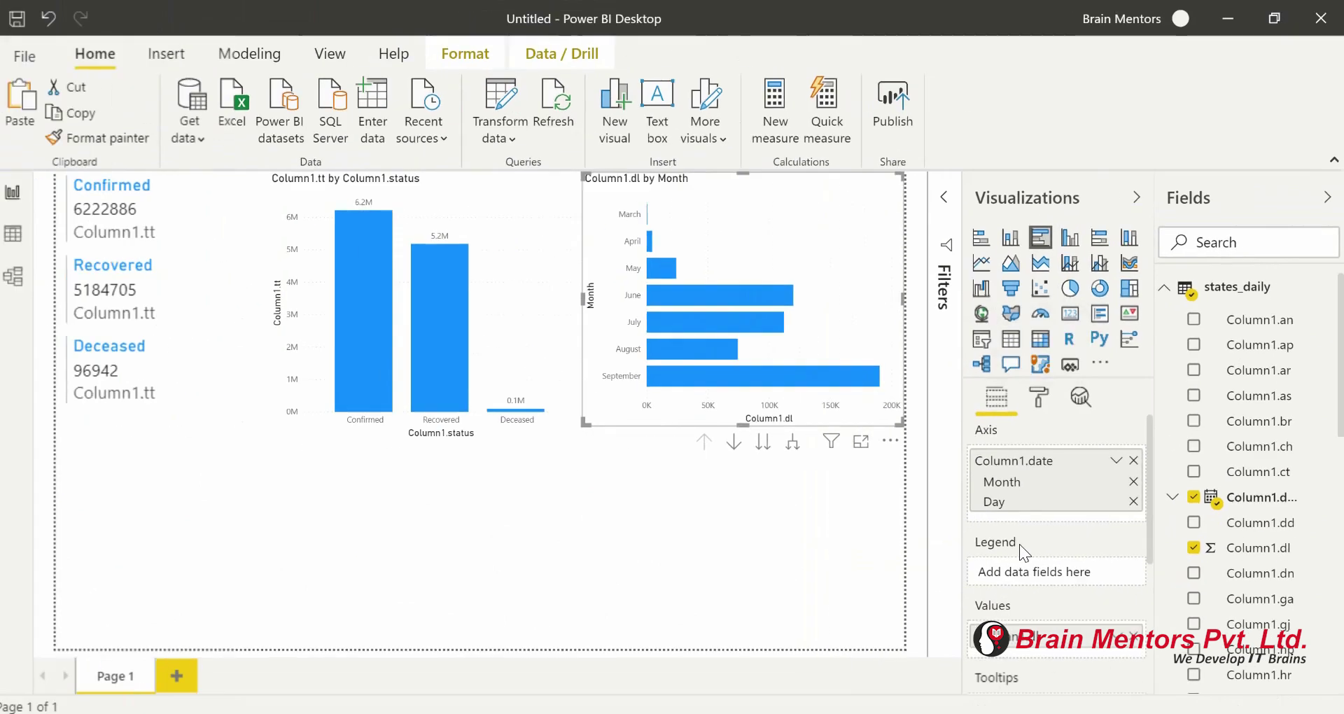
Step: Split the clustered bar chart by Column1.status as its legend and inspect the September bars
scroll(1242, 585, down, 10)
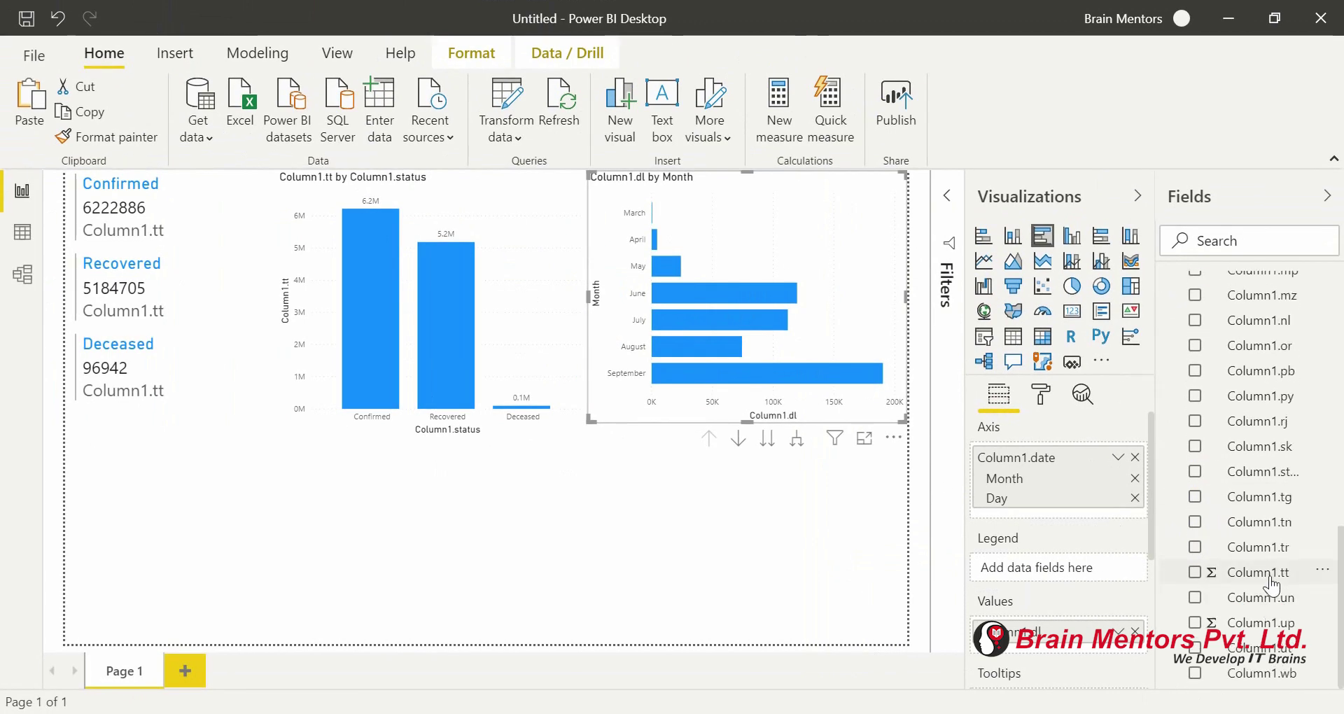
drag(1272, 482, 1015, 568)
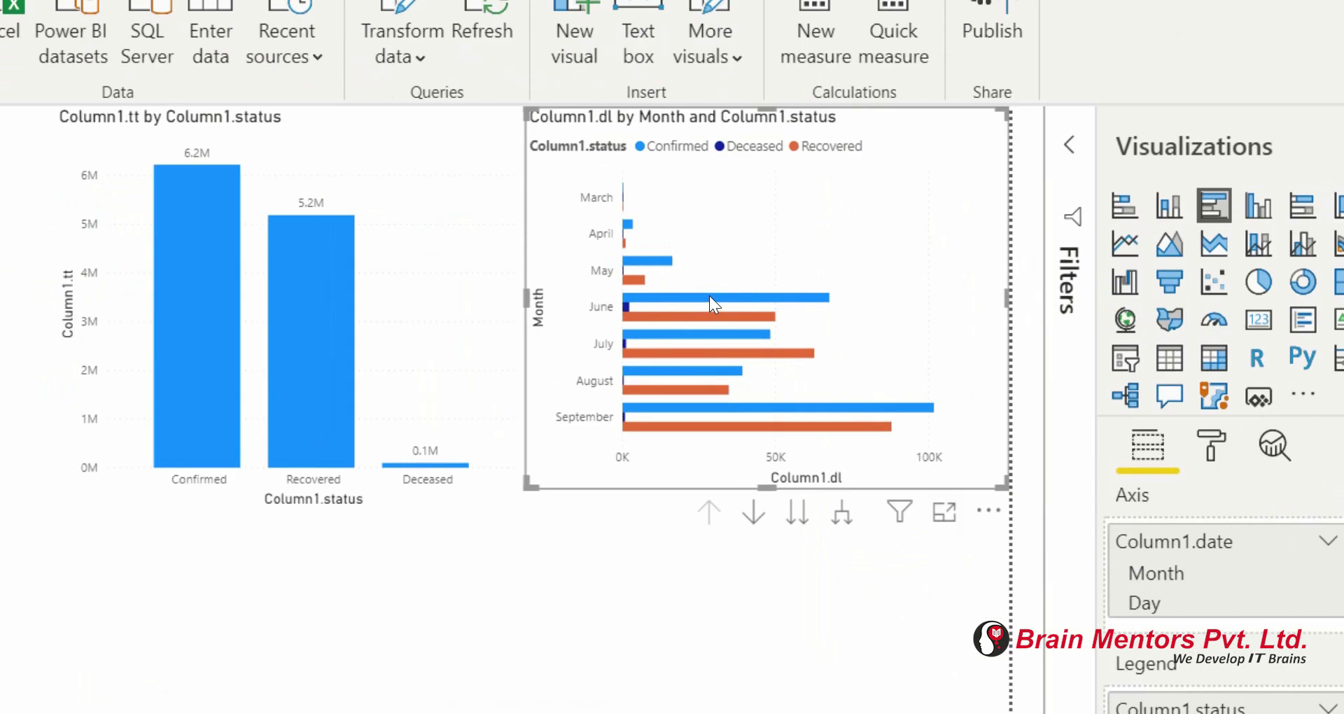
mouse_move(708, 295)
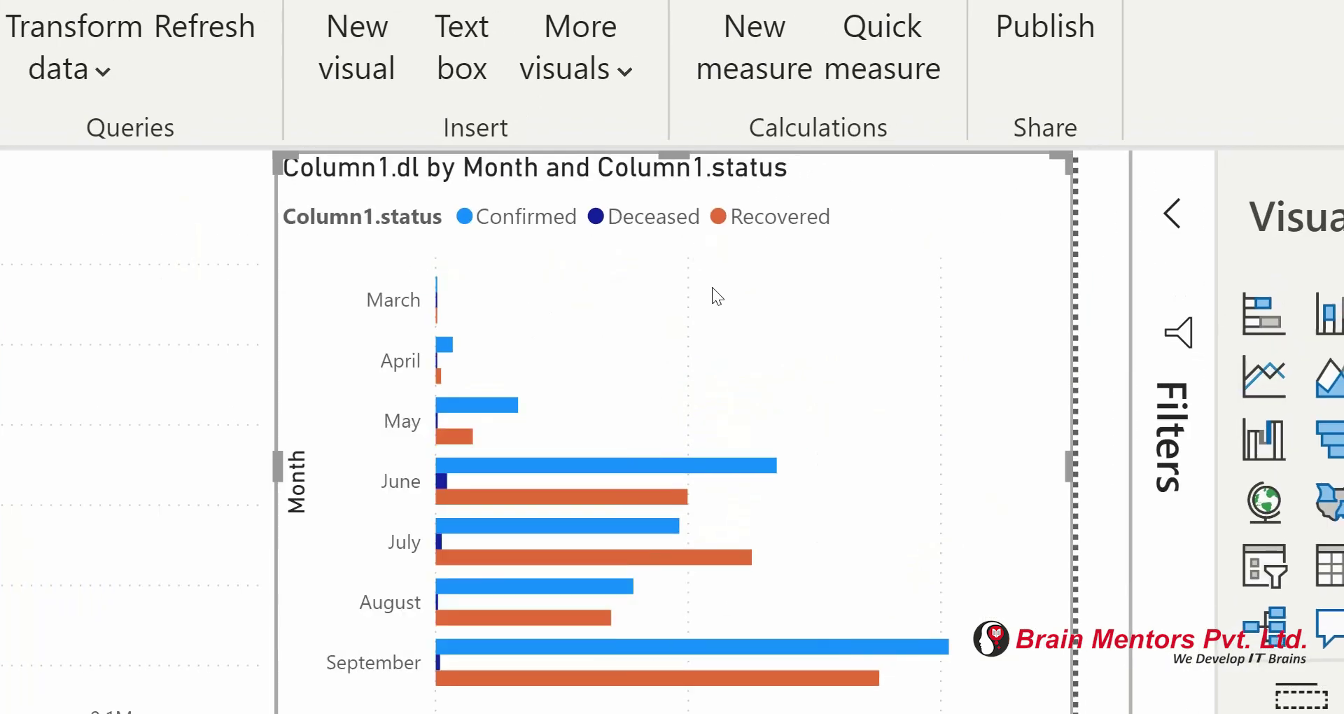
mouse_move(906, 650)
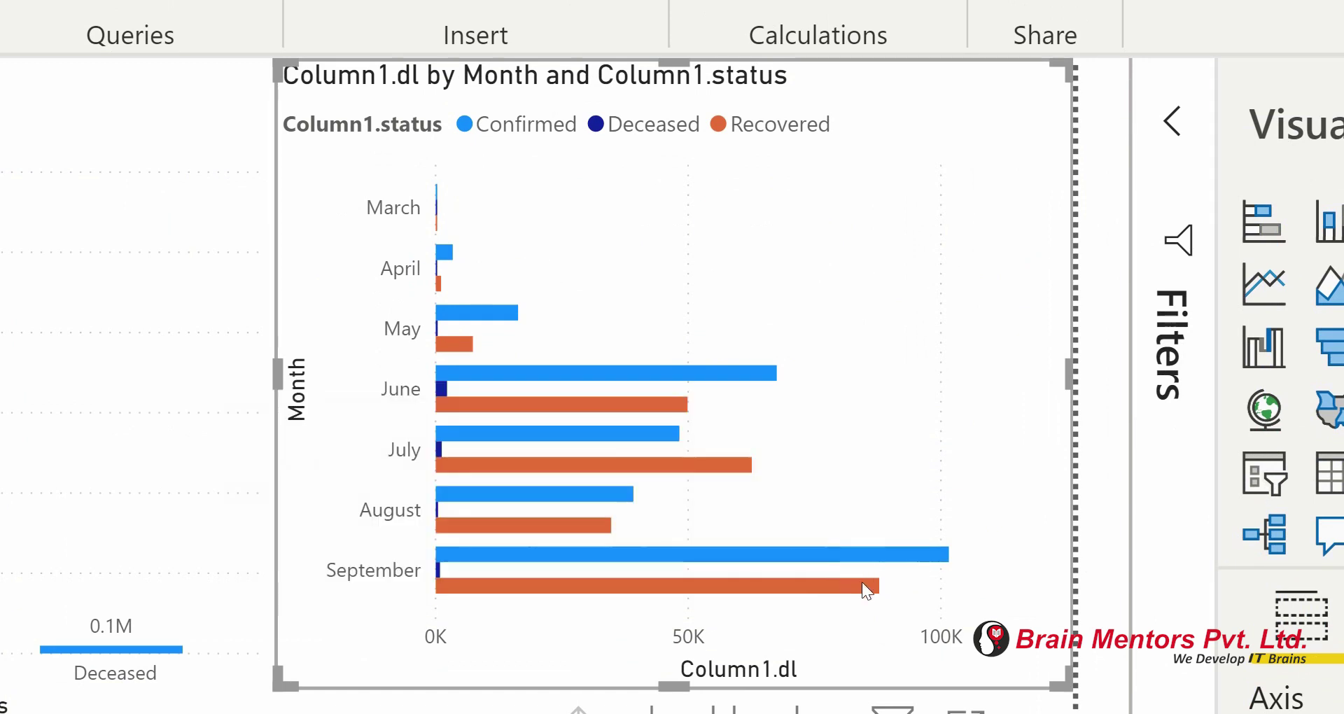
mouse_move(862, 582)
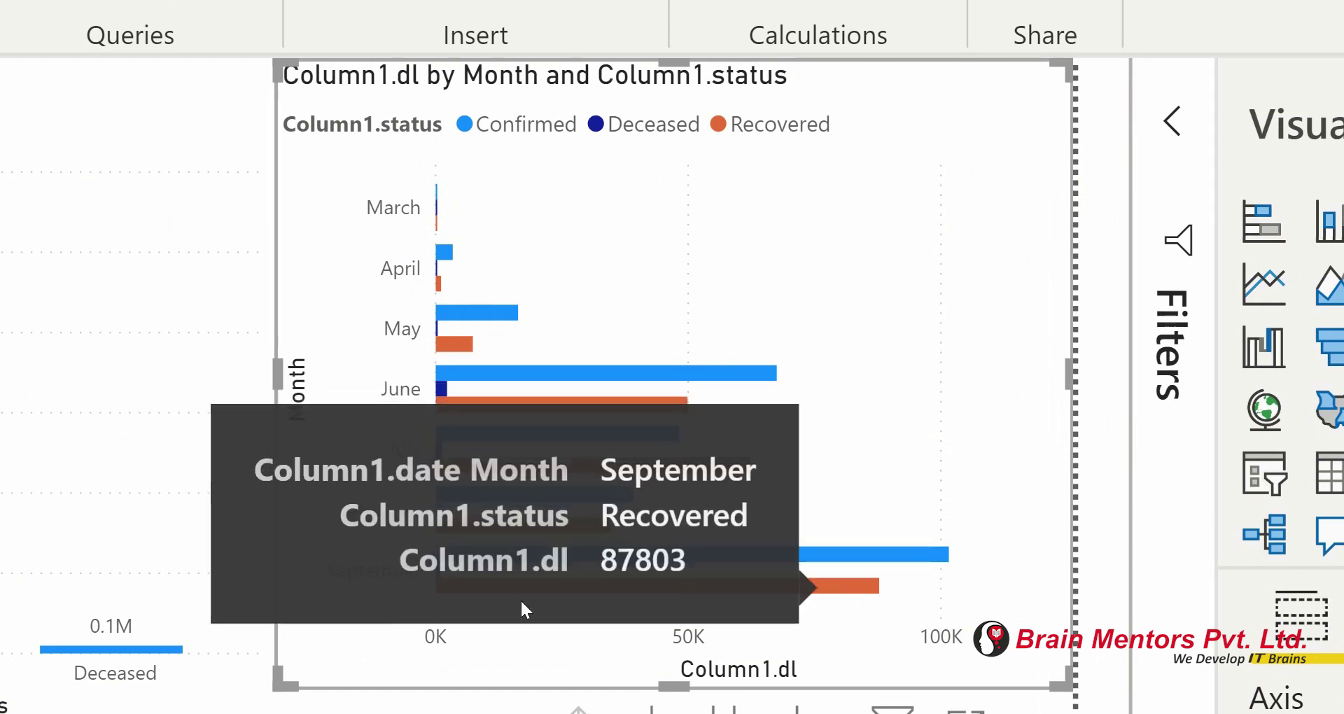
mouse_move(438, 569)
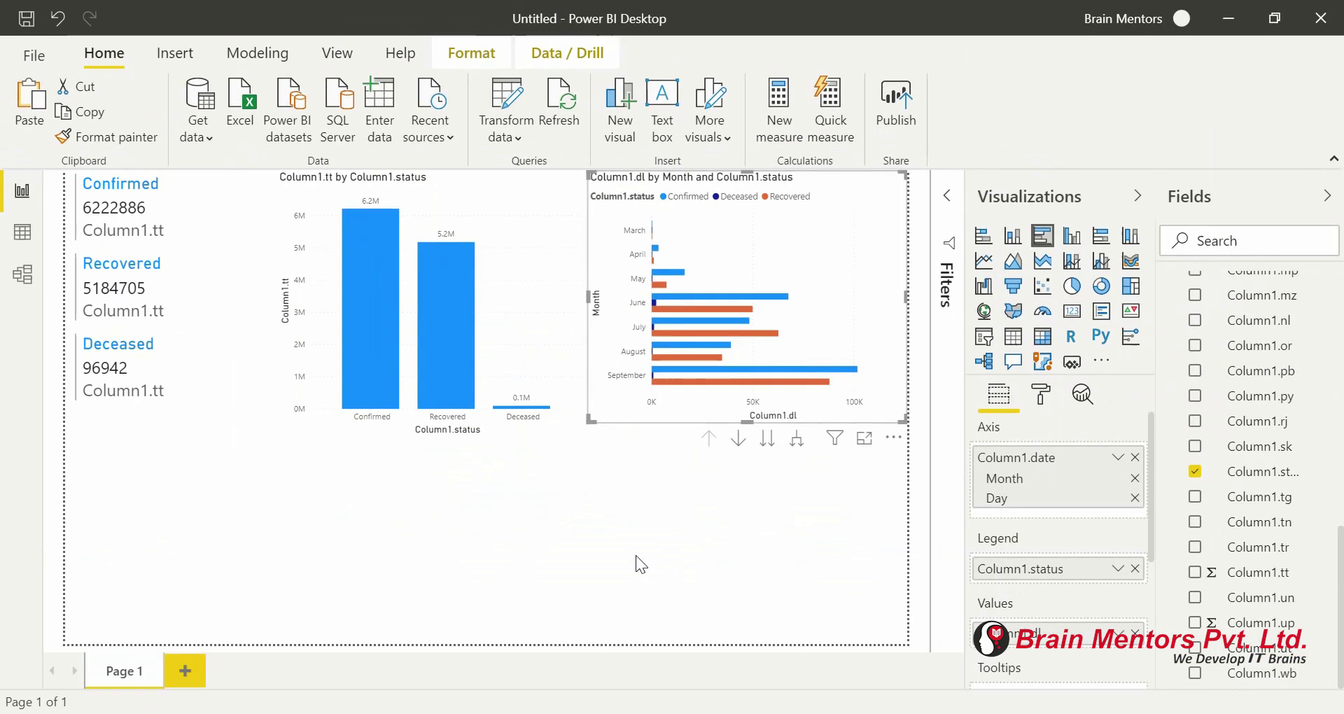
click(635, 557)
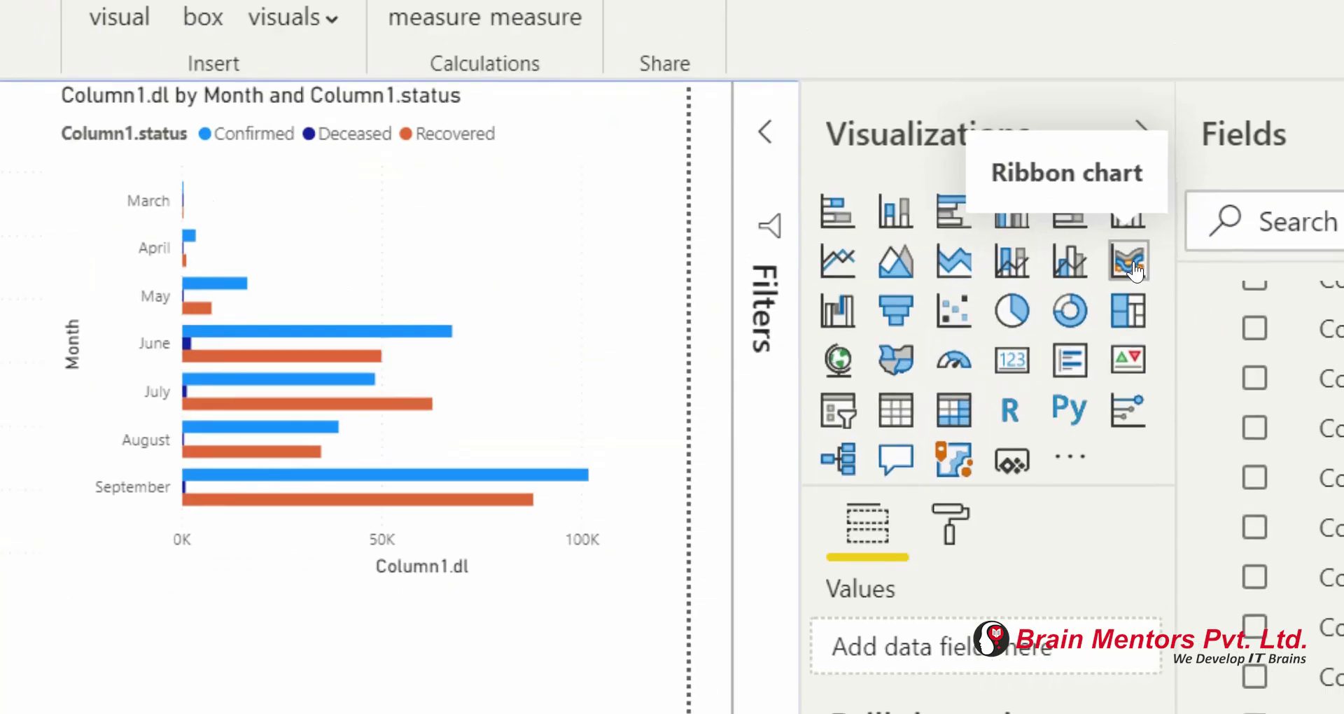
click(1124, 266)
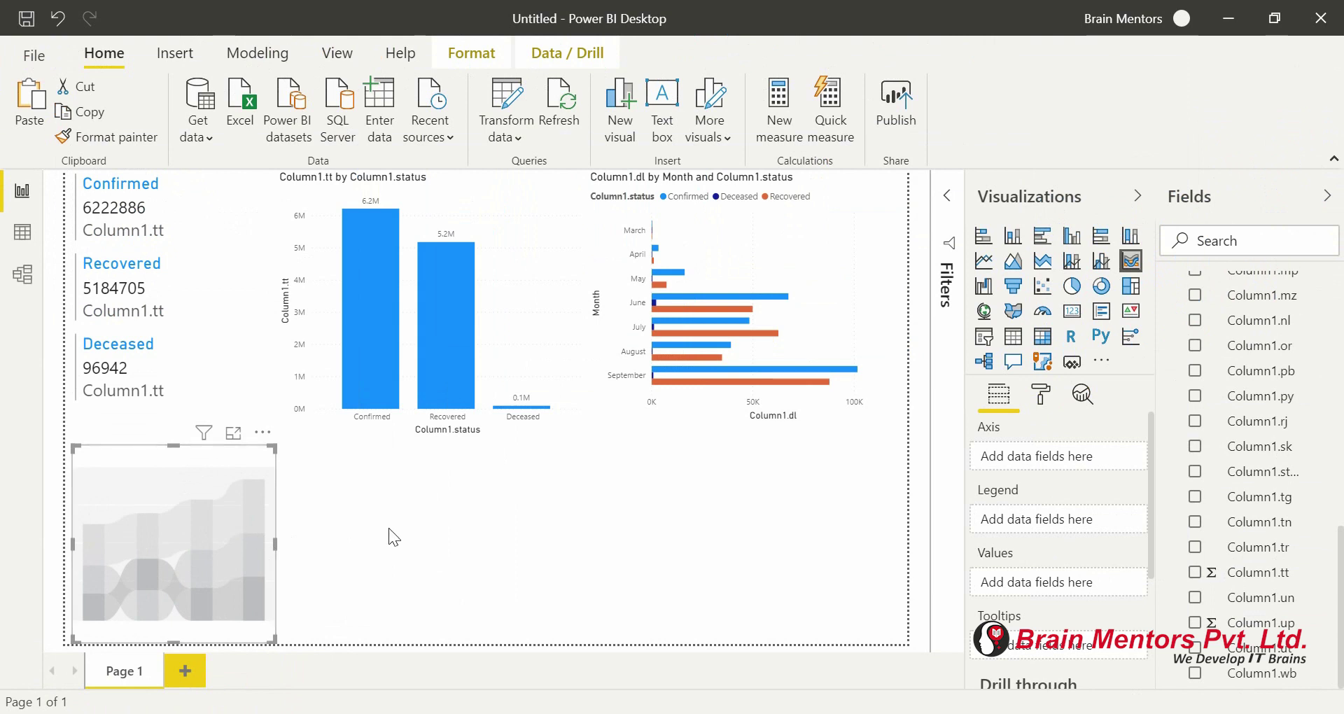
key(Delete)
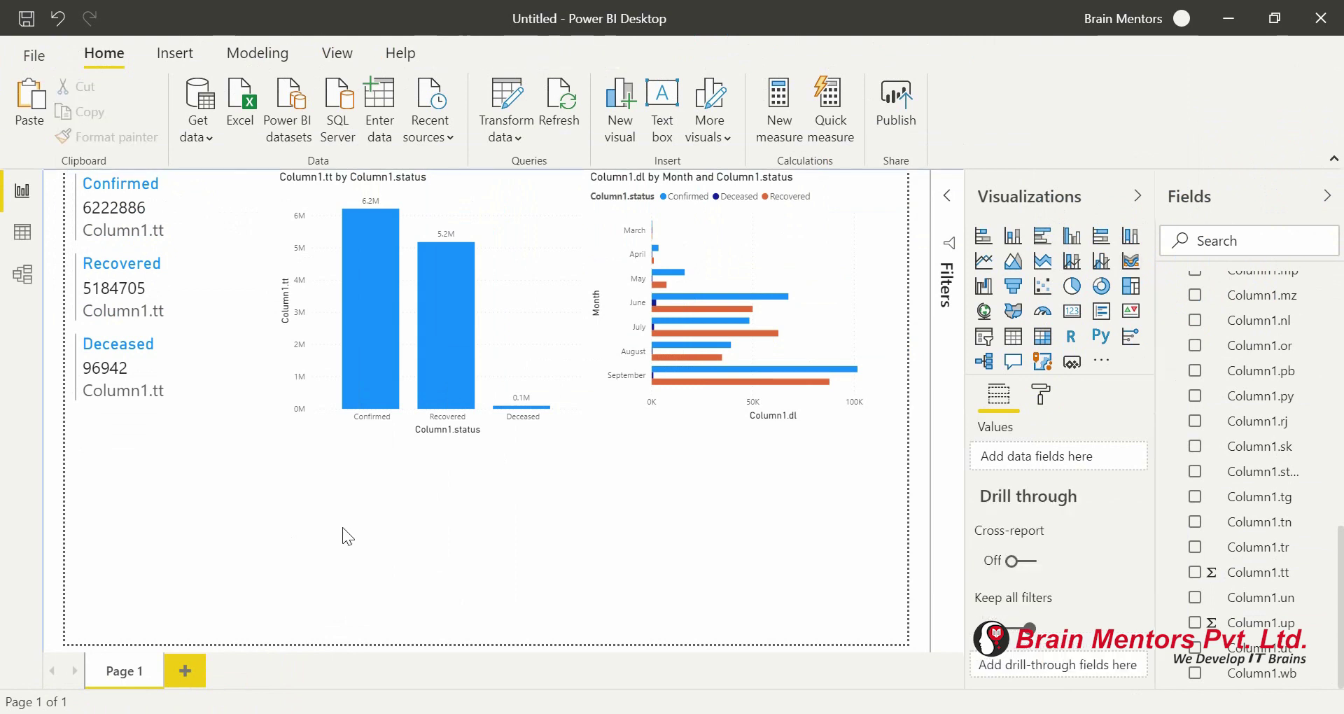
Step: Add a second report page with an empty ribbon chart, move the chart into the page's top-left corner and enlarge it
click(183, 668)
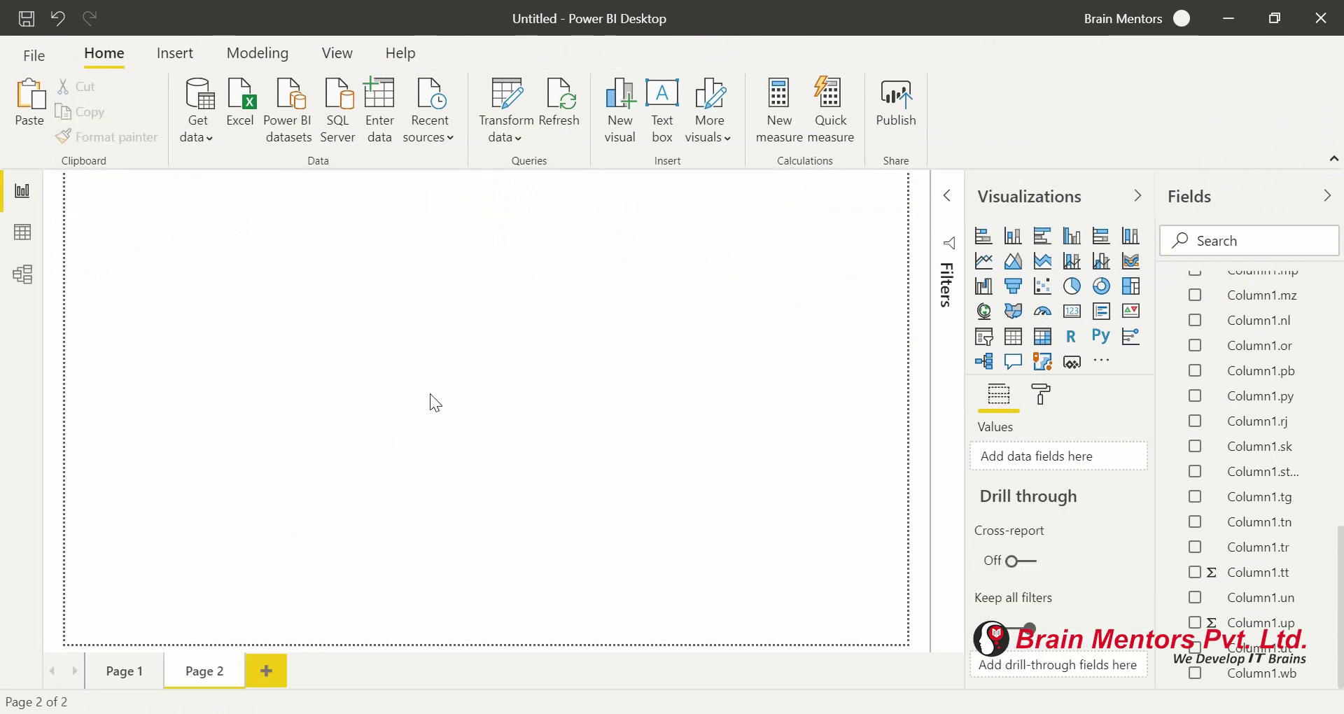
click(1130, 260)
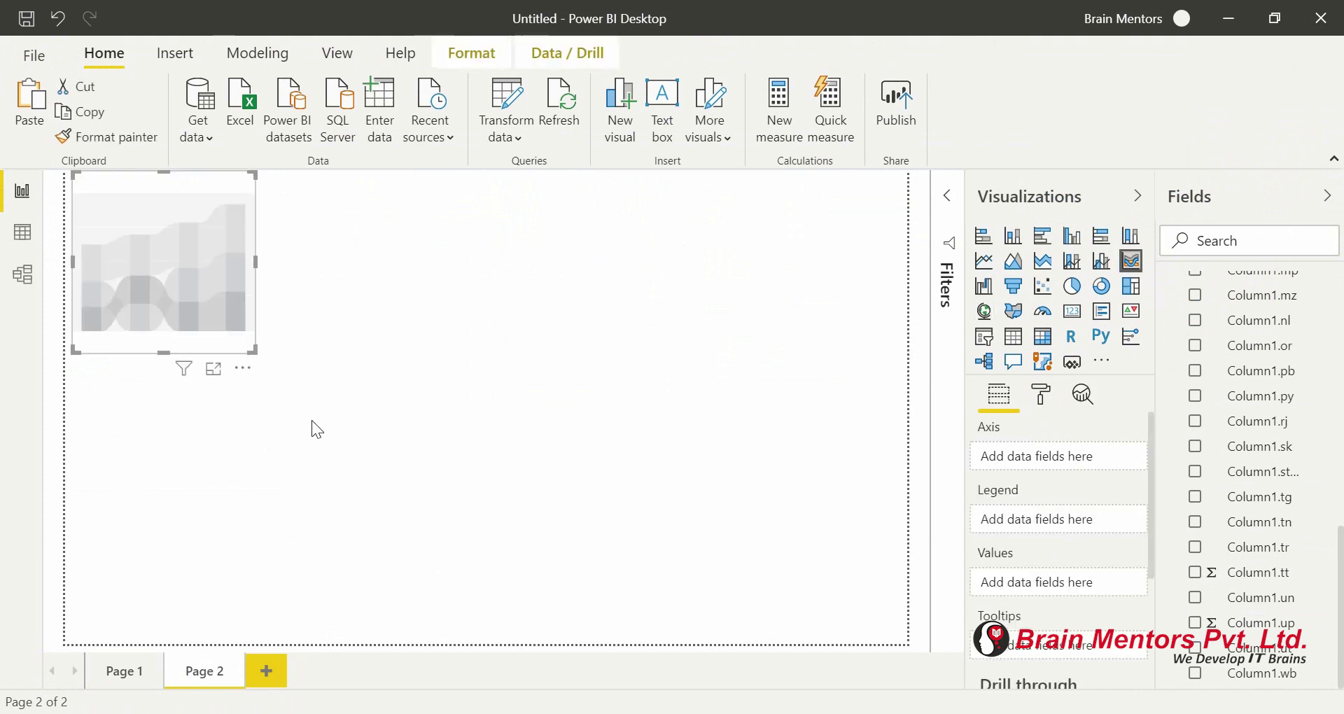
drag(253, 346, 191, 289)
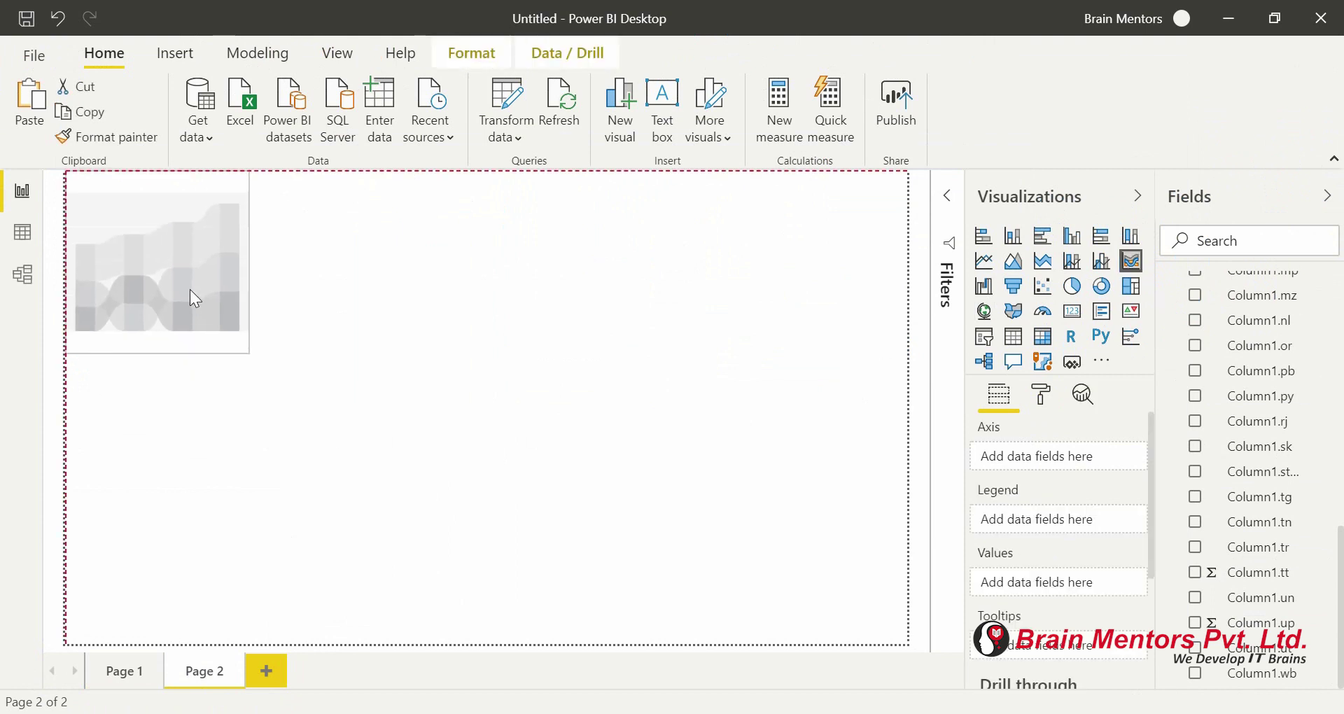
drag(250, 347, 429, 512)
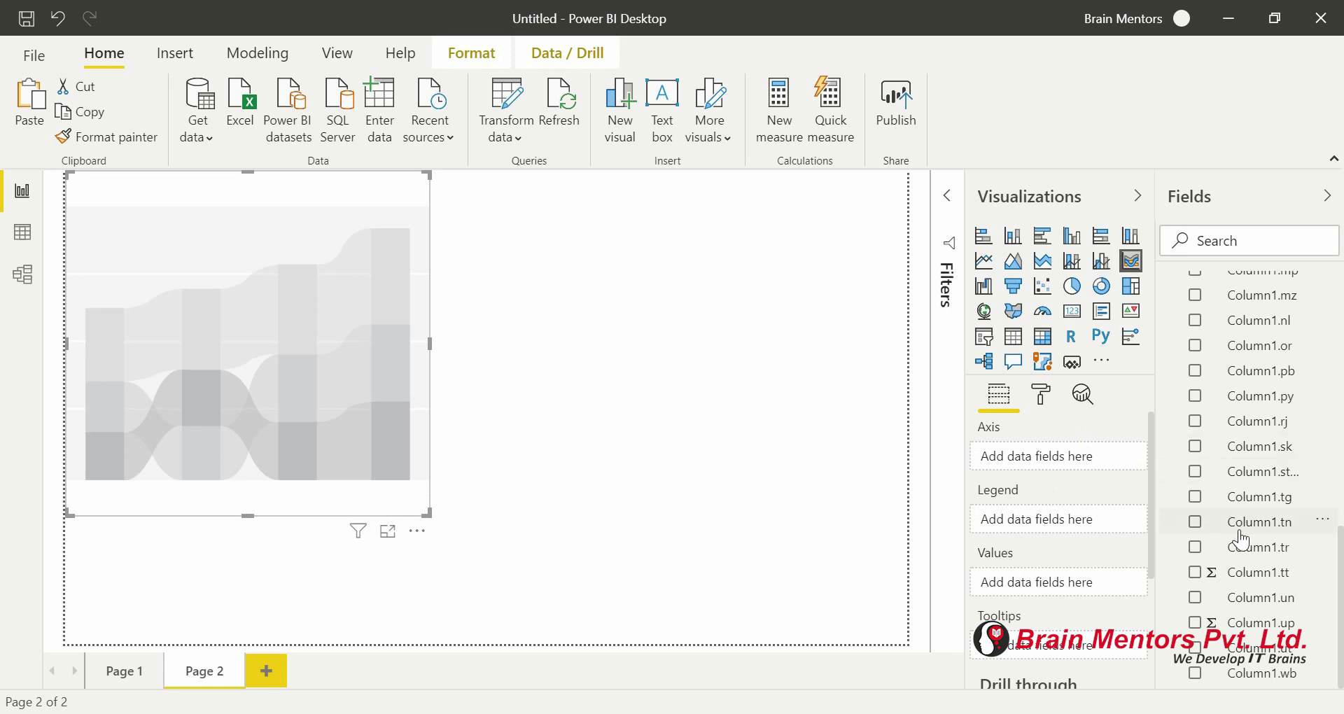
Step: Set the ribbon chart to show Column1.up by Column1.date with Column1.status as legend, removing the Year and Quarter levels
drag(1276, 620, 1074, 588)
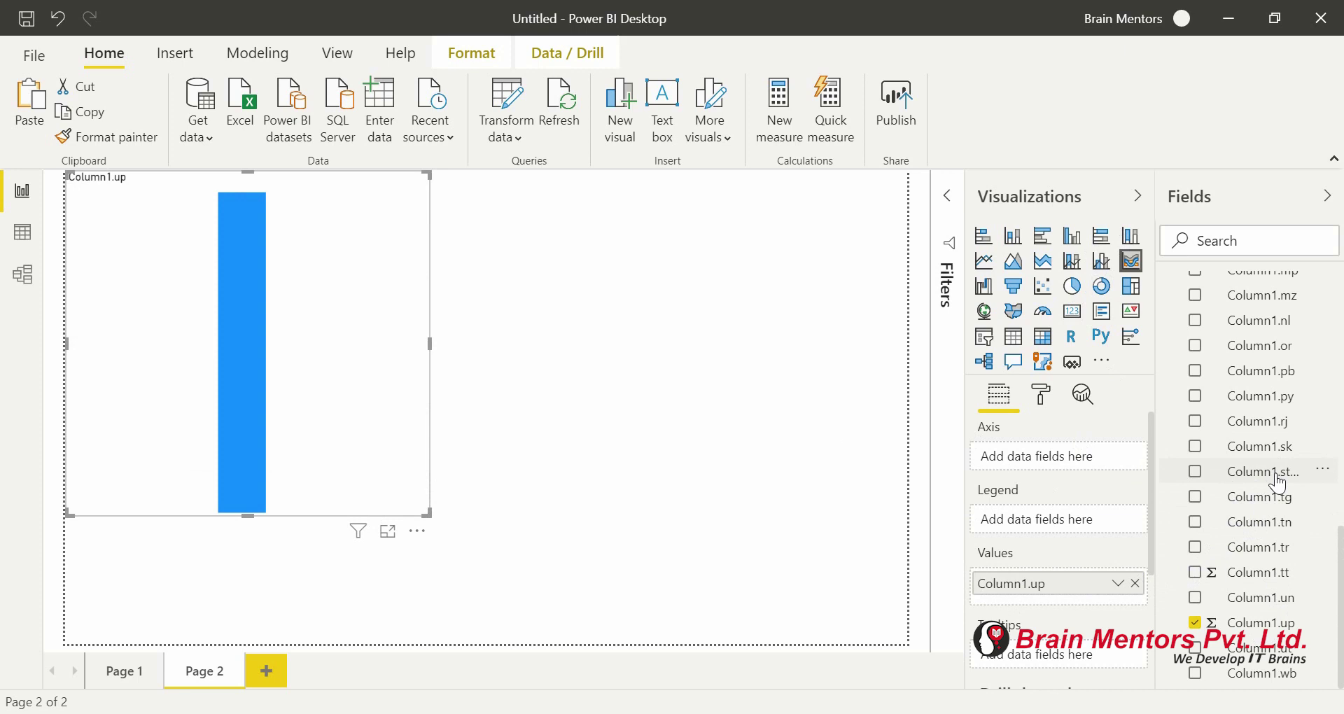
drag(1281, 473, 1077, 525)
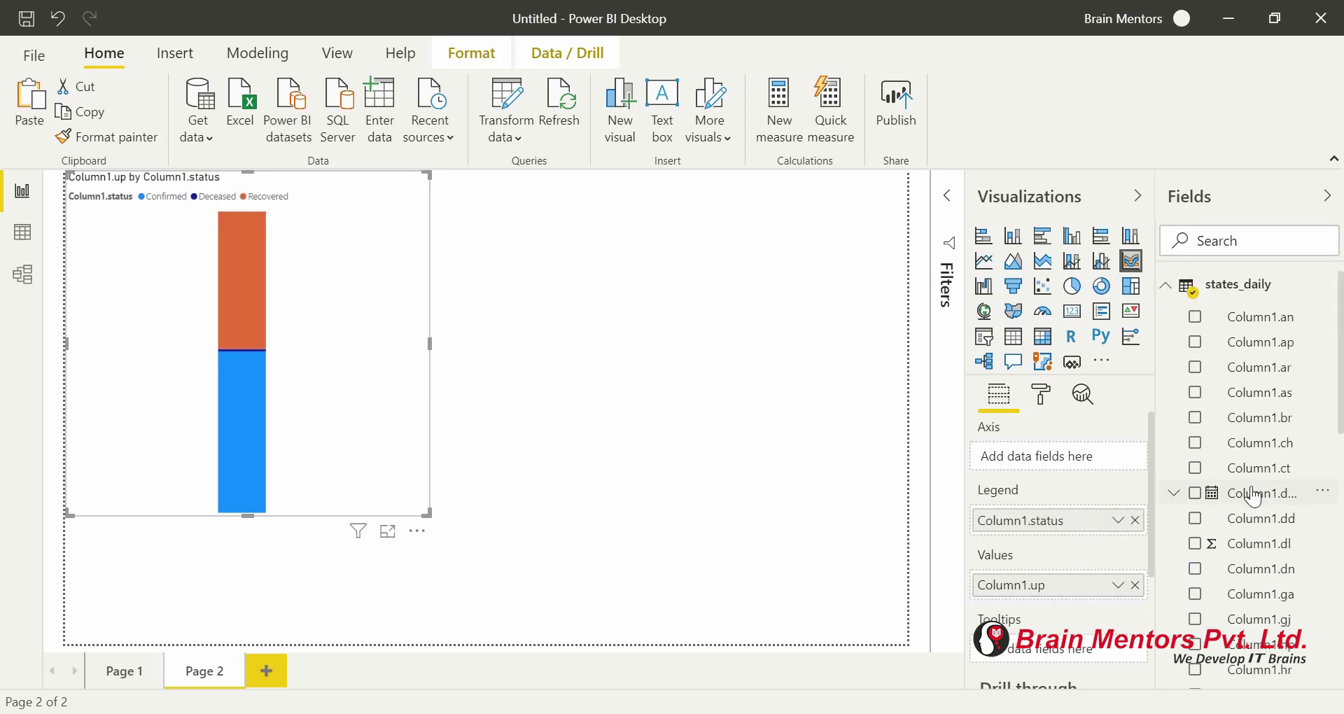
drag(1225, 498, 1054, 458)
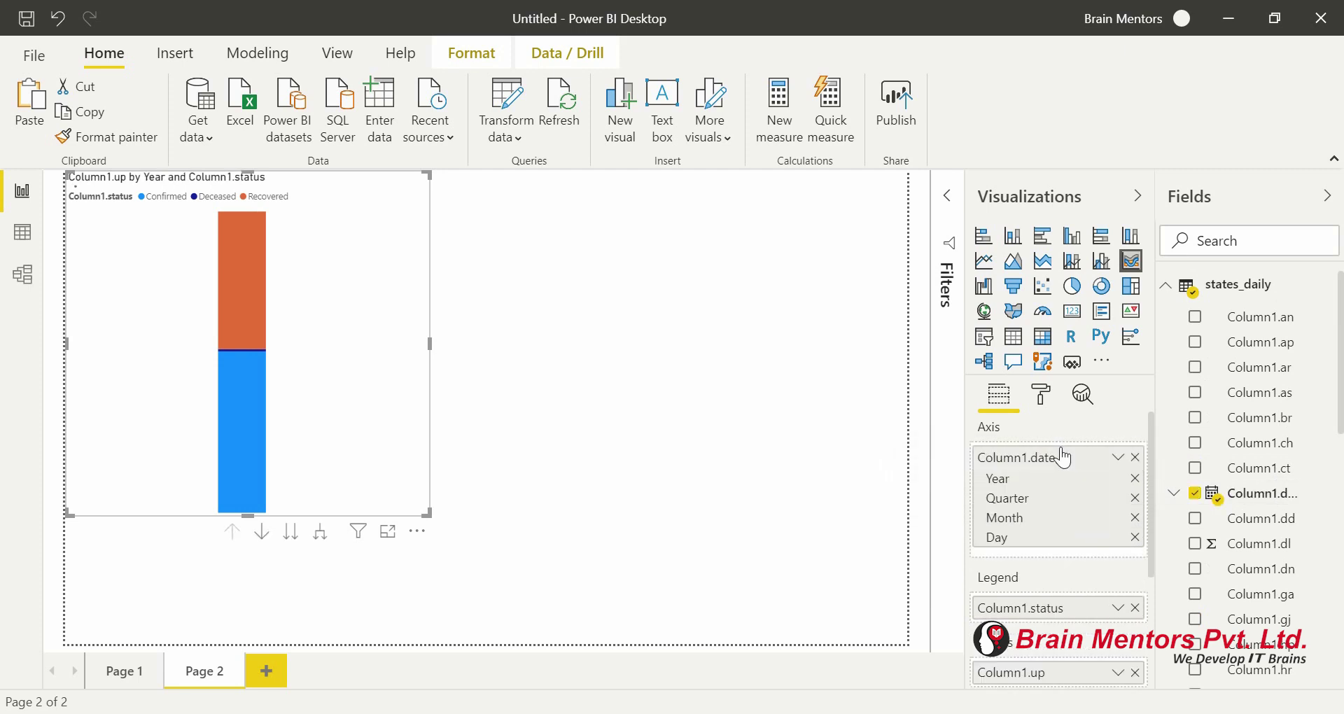
click(1136, 479)
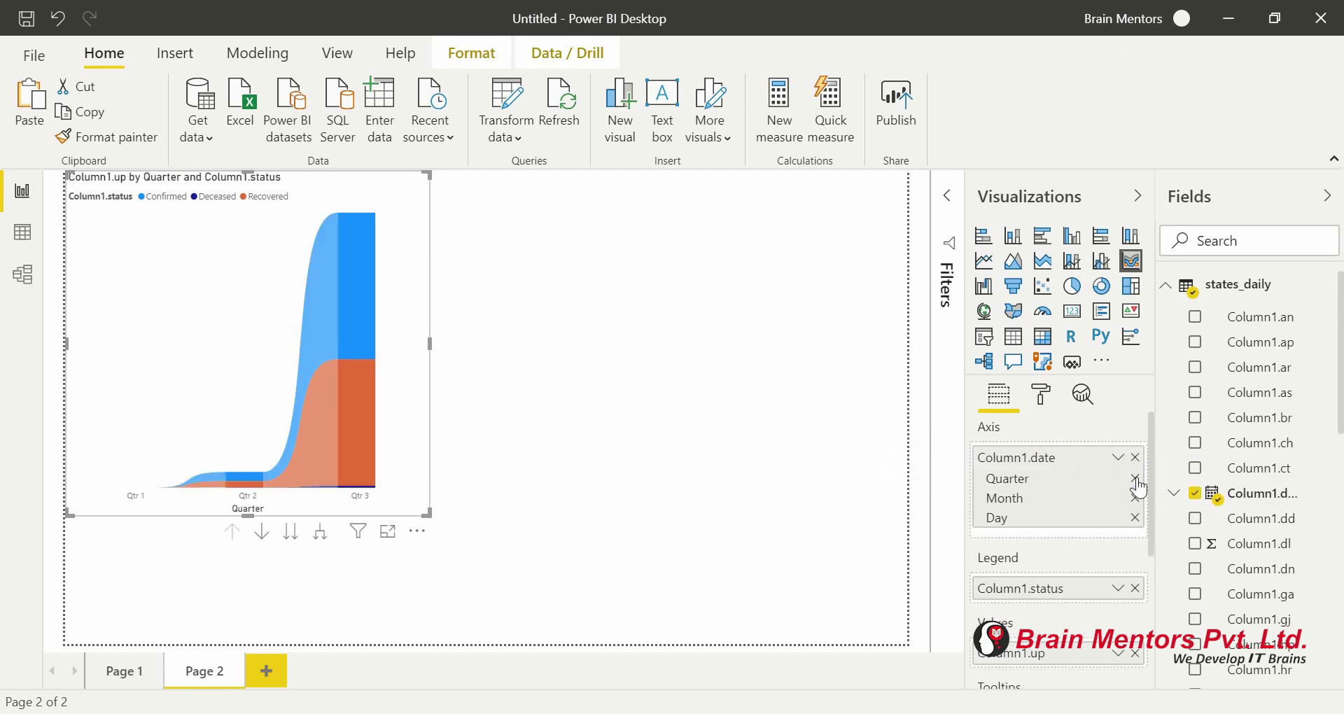
click(1135, 479)
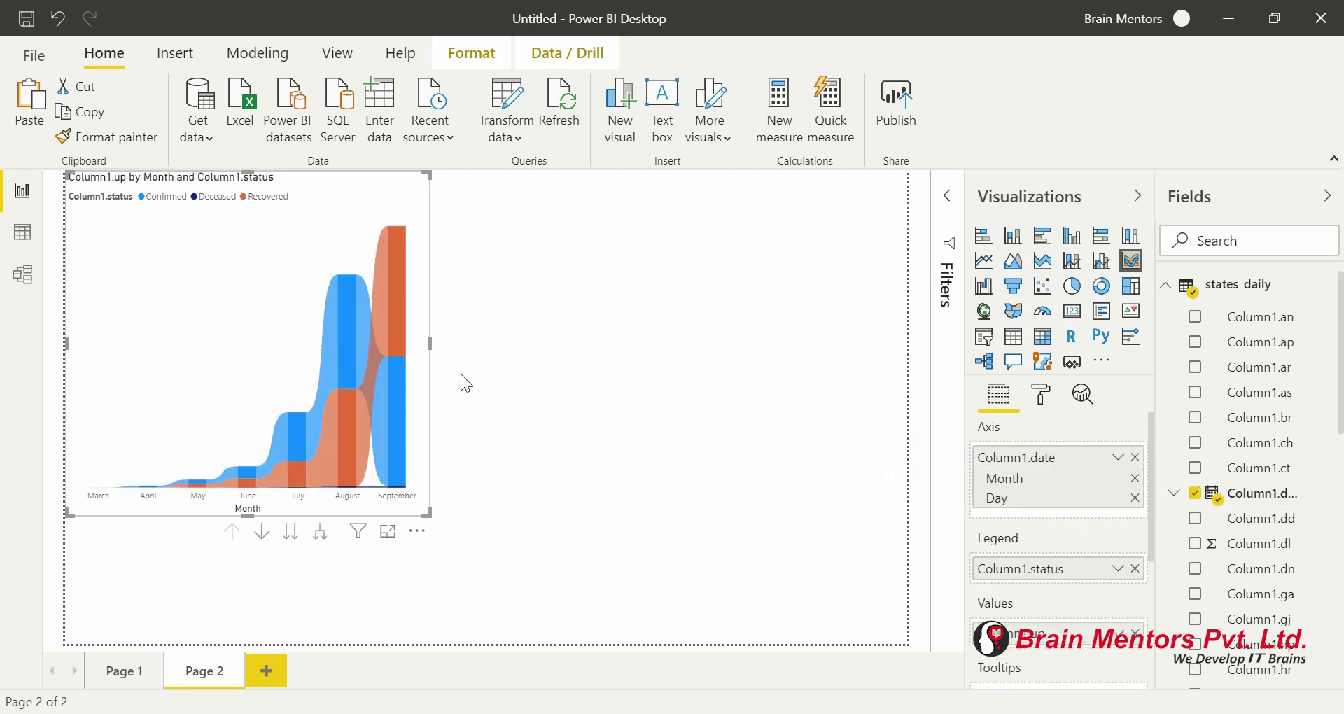
Step: Stretch the ribbon chart across the full page width and down almost to the page's lower edge
drag(428, 343, 883, 408)
drag(475, 516, 472, 613)
drag(884, 396, 906, 395)
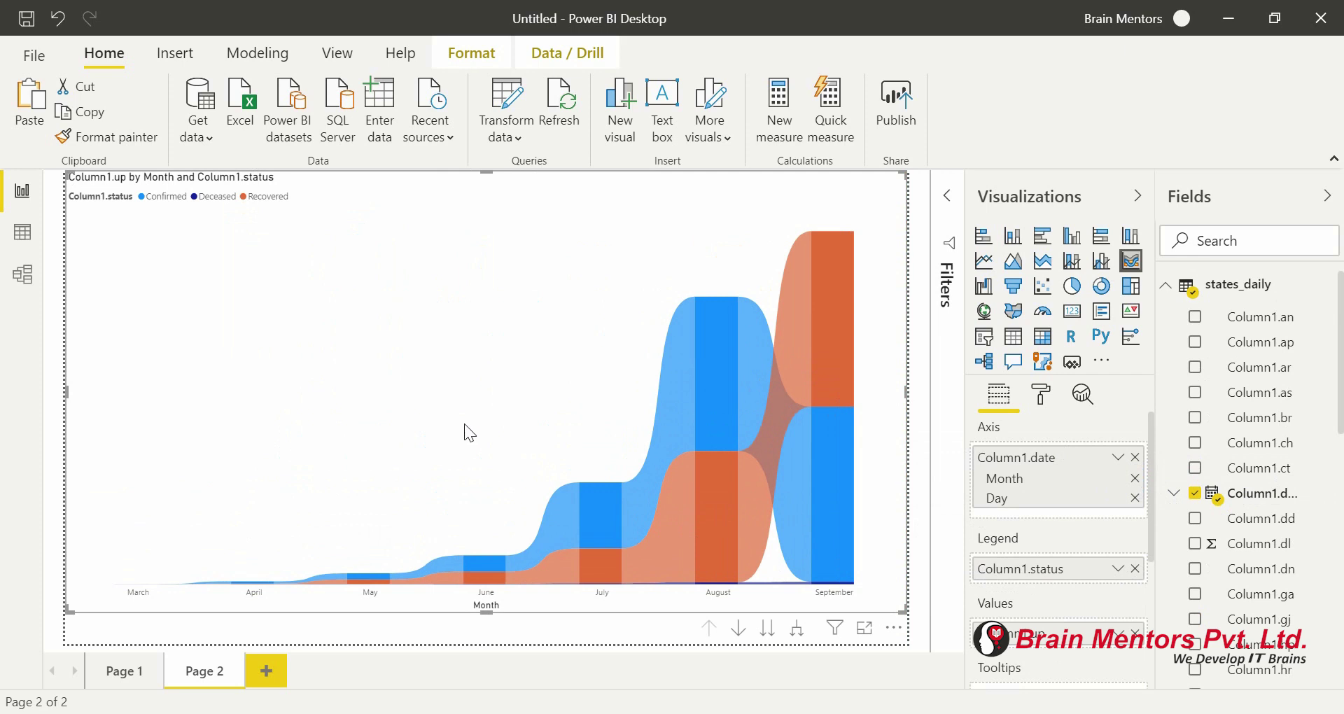
Step: Turn on data labels for the ribbon chart and inspect the August-to-September changes in its ribbons
click(1041, 394)
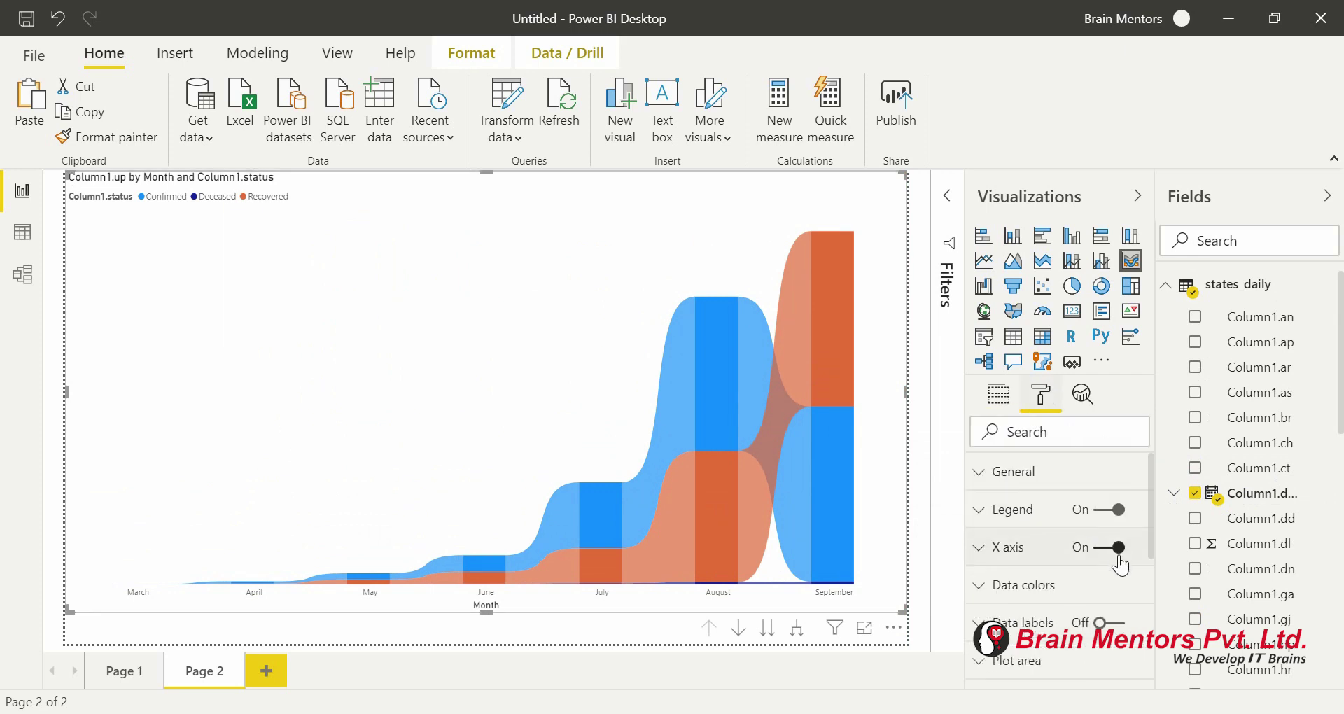
click(1112, 622)
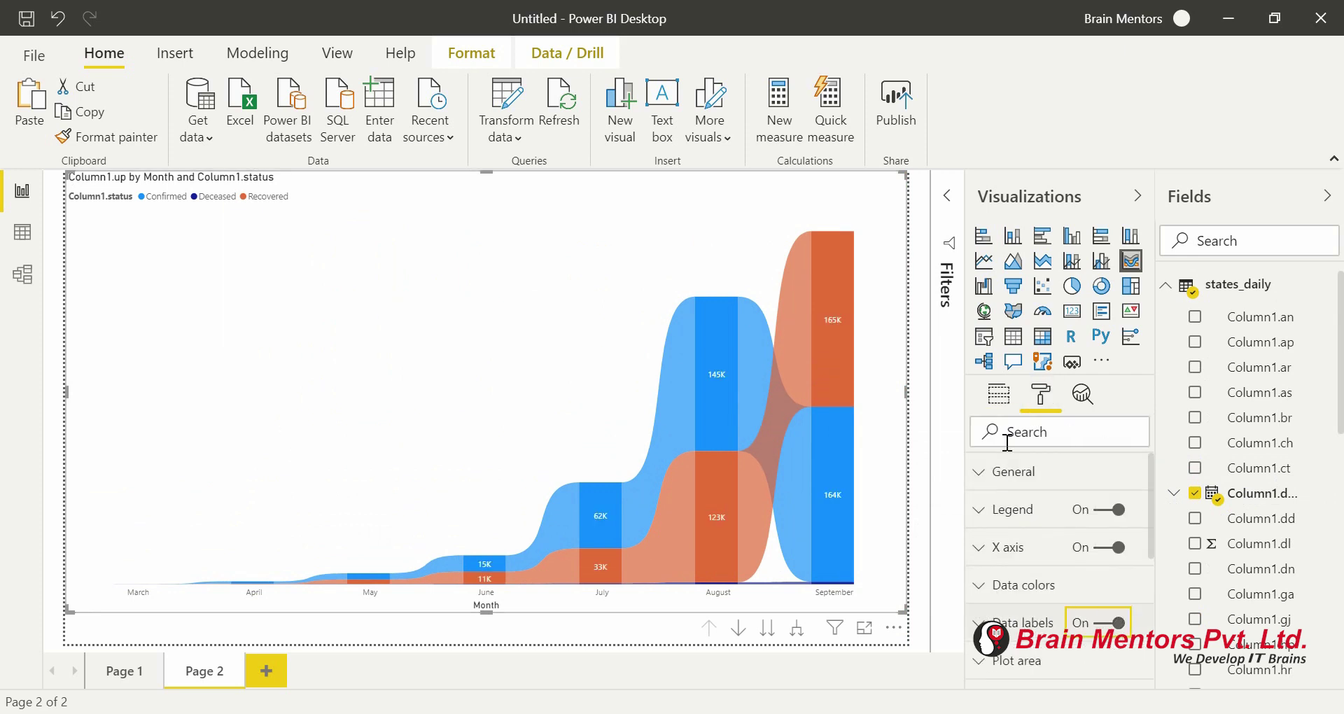
click(999, 394)
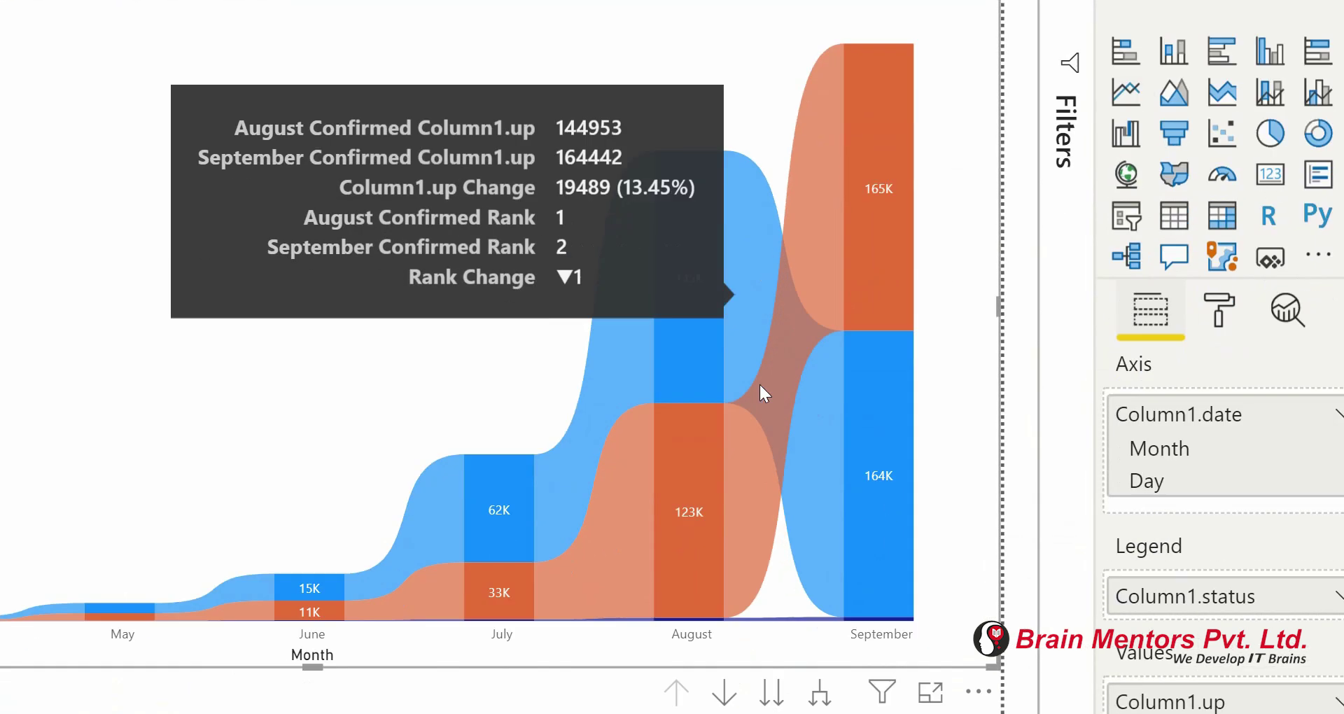
mouse_move(784, 382)
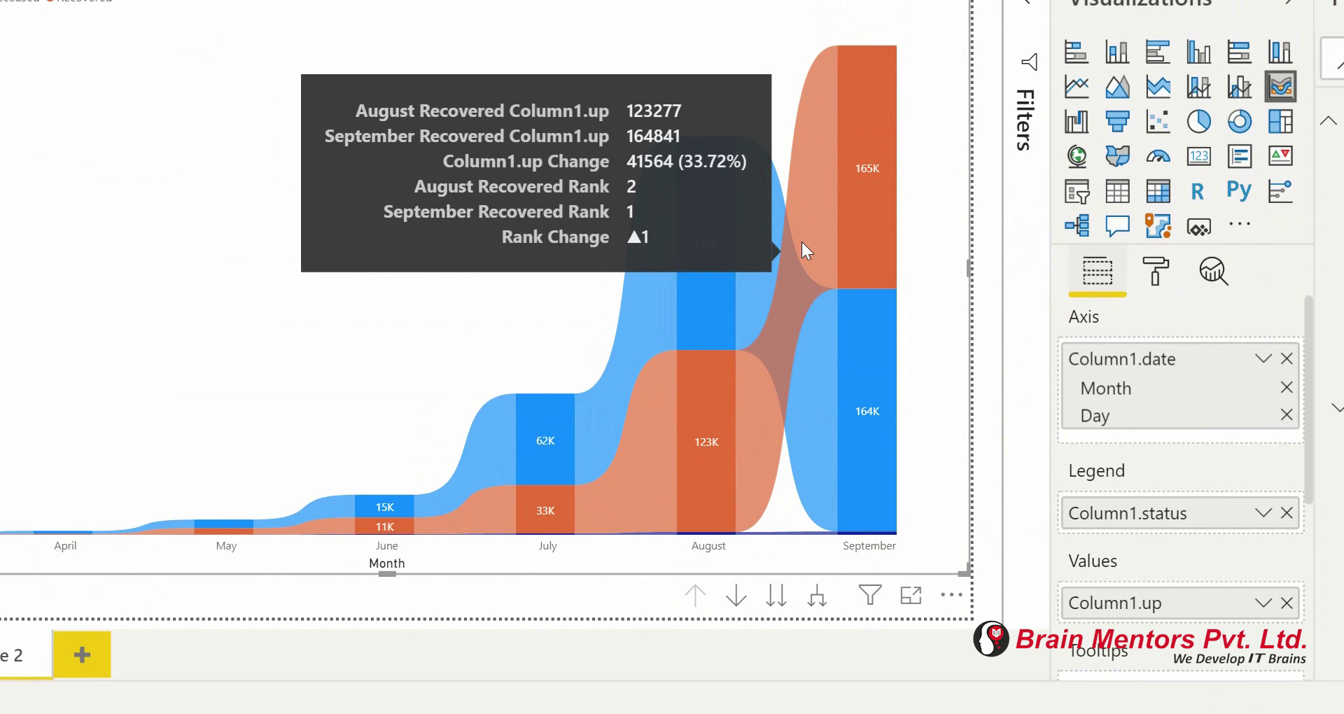
mouse_move(721, 243)
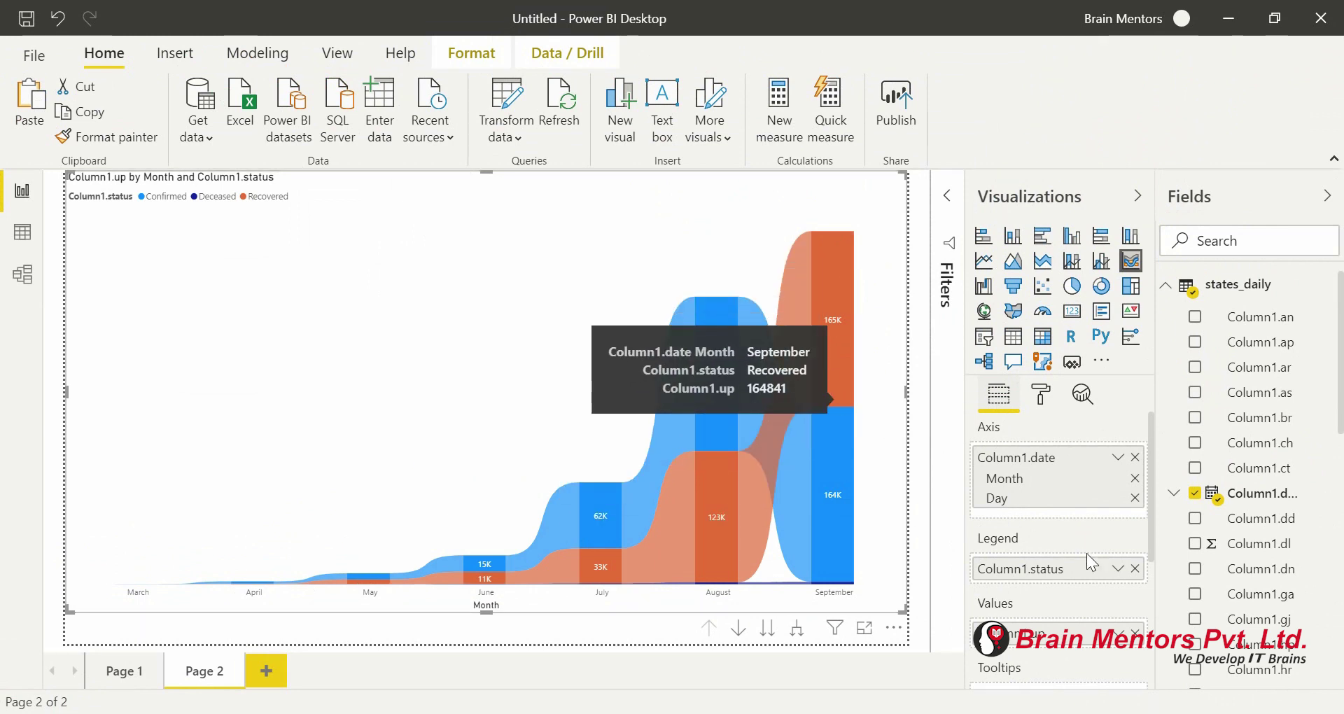
Step: Replace Column1.up with Column1.dl as the ribbon chart's value, inspect the September segment and deselect the chart
scroll(1153, 498, down, 3)
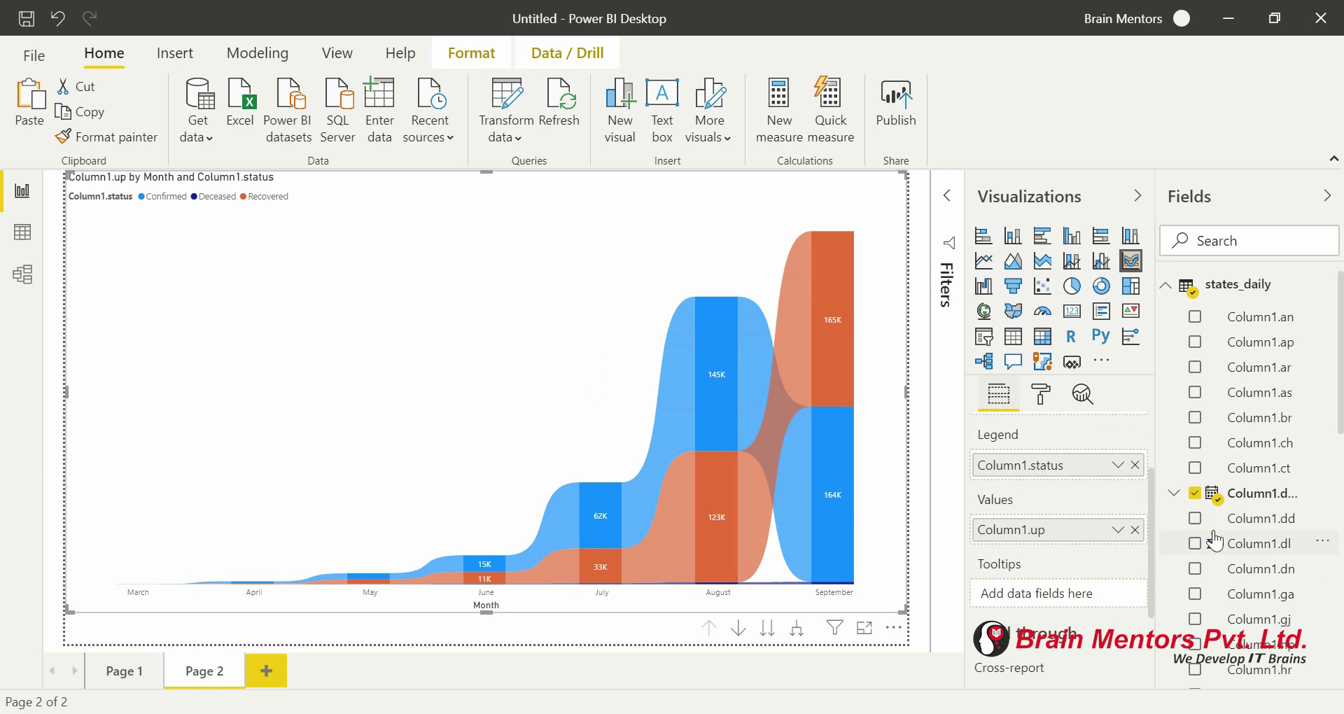
drag(1274, 544, 1078, 530)
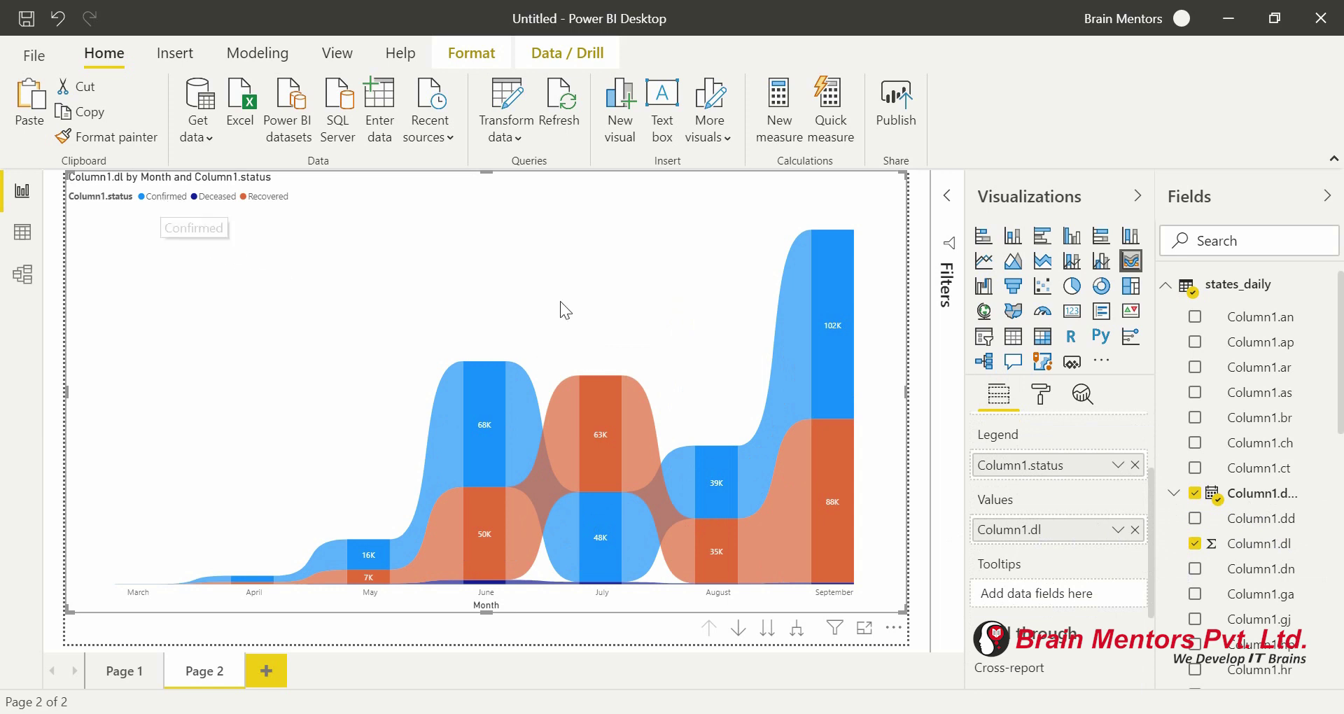
mouse_move(821, 329)
click(469, 637)
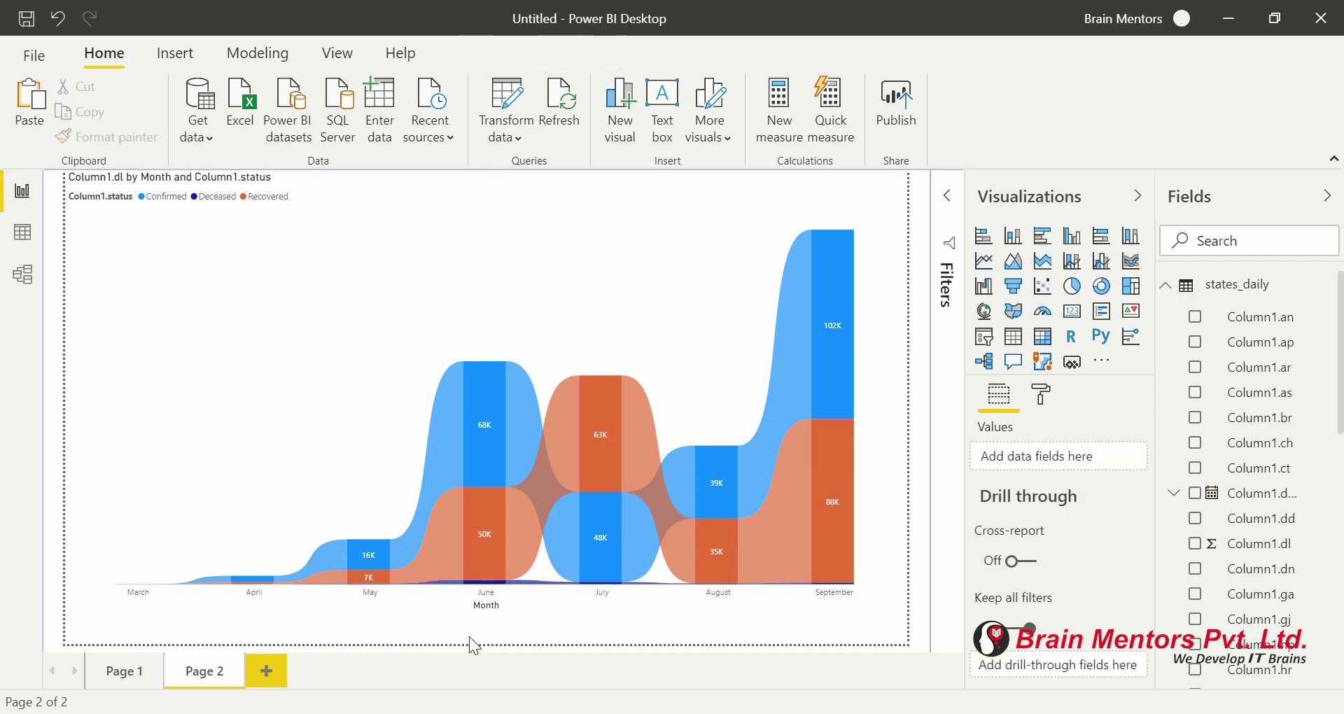
Step: Add a new report page and insert a waterfall chart enlarged to fill most of the page's middle
click(267, 673)
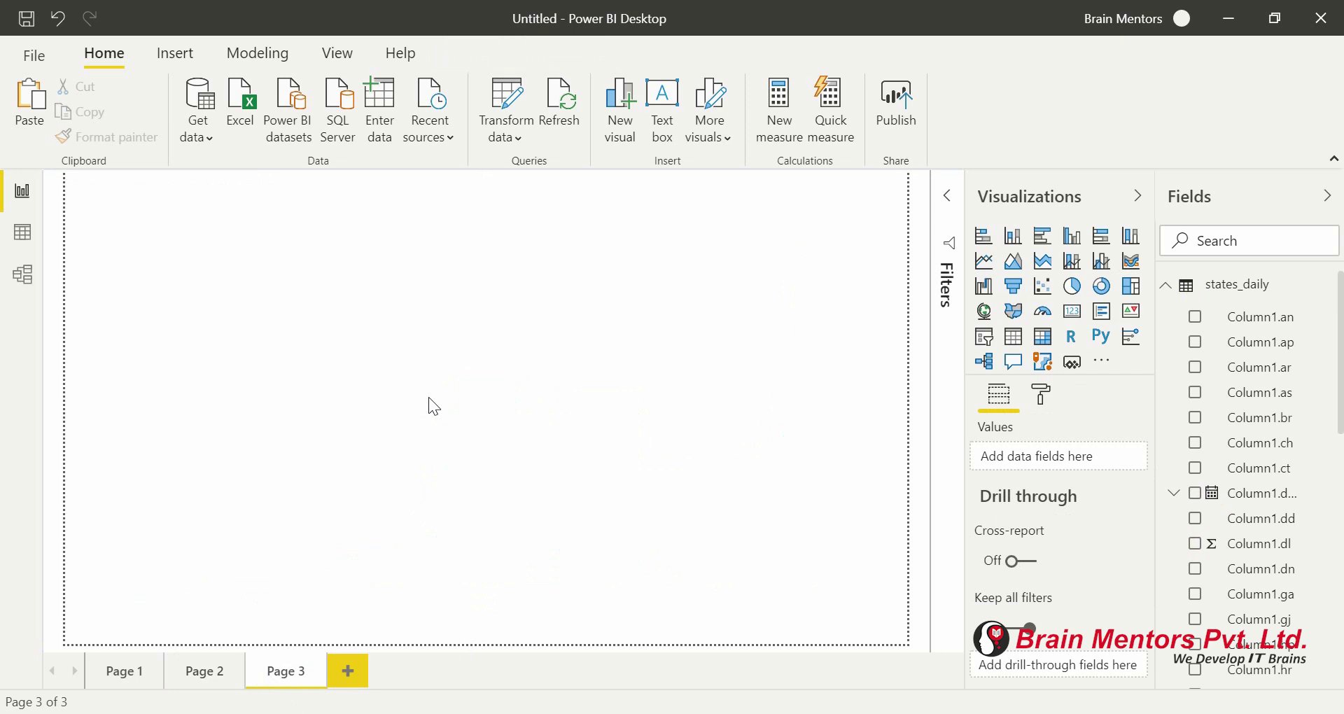
click(984, 286)
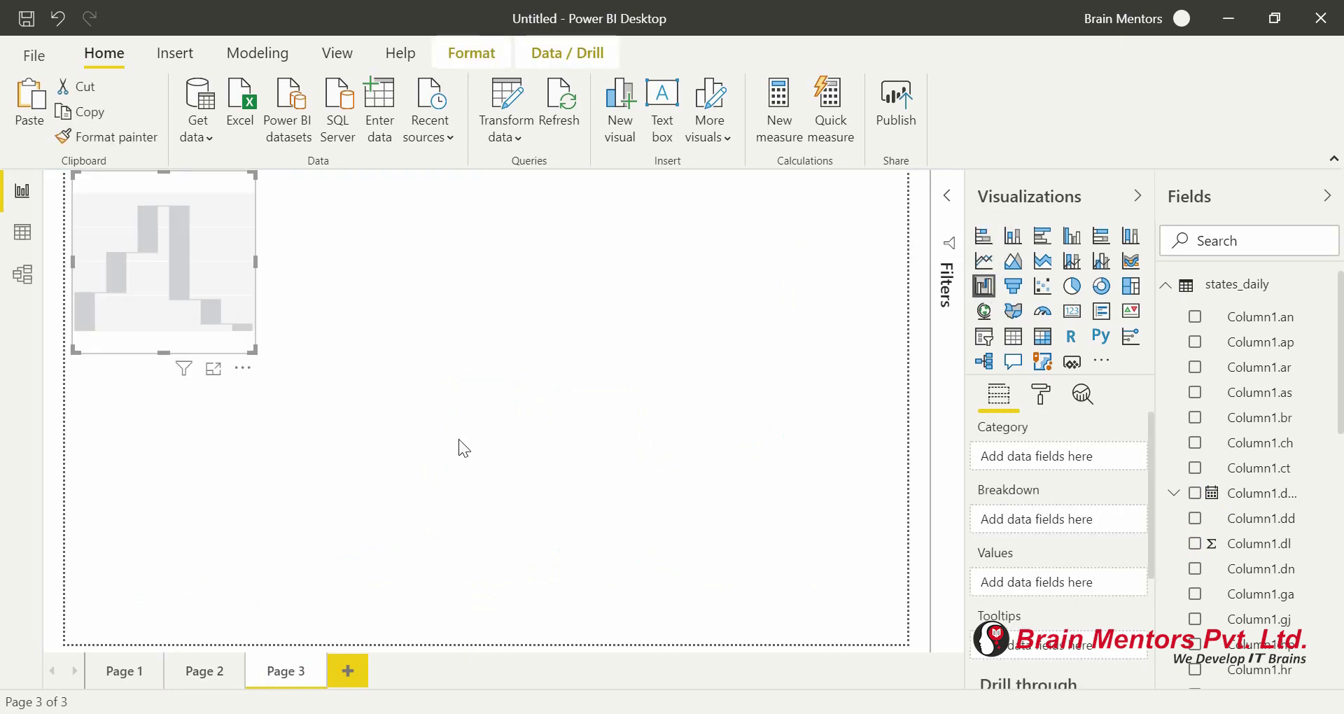
drag(254, 350, 730, 571)
drag(649, 453, 737, 452)
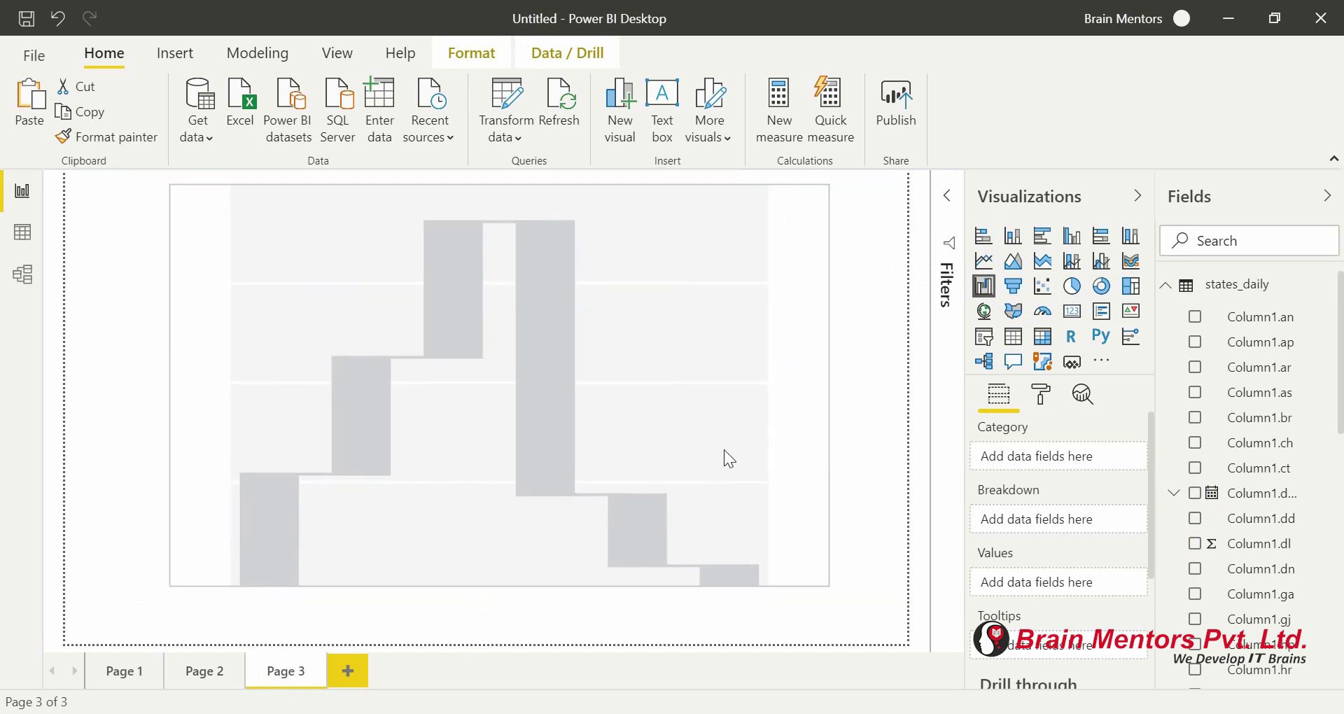
click(724, 450)
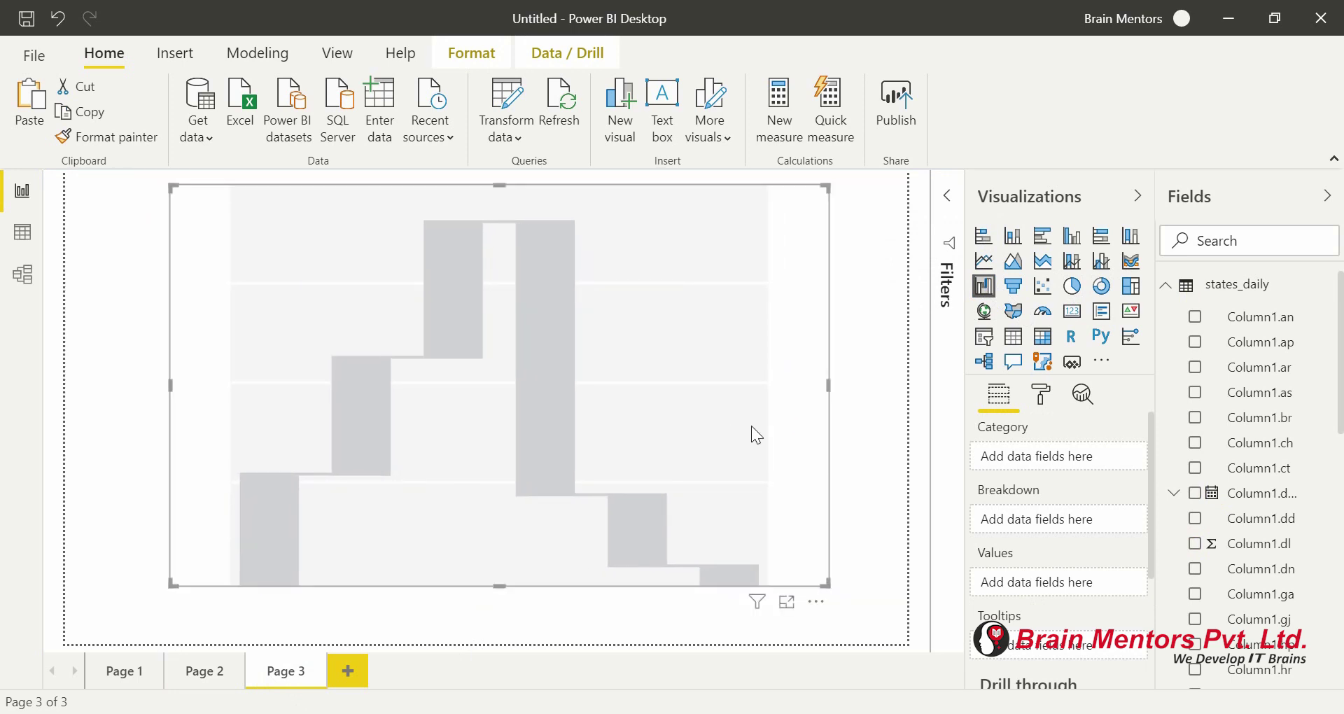
drag(751, 426, 735, 424)
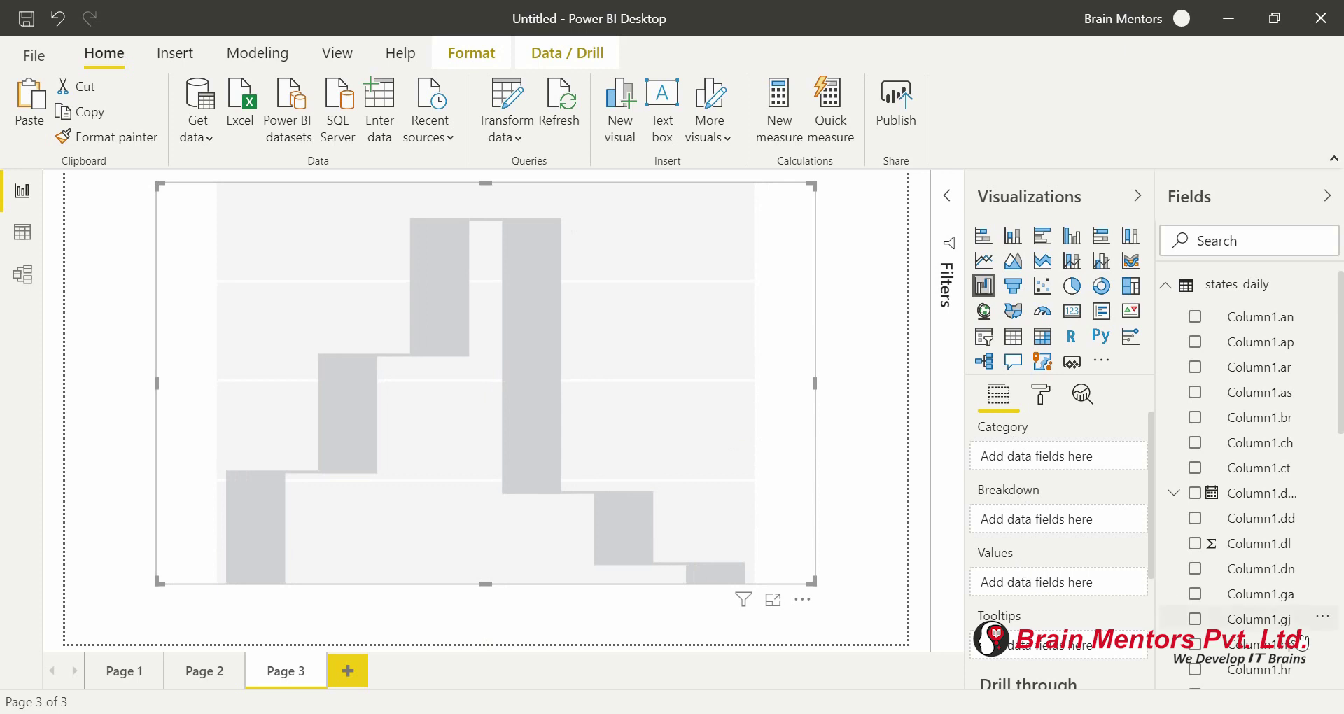
scroll(1281, 651, down, 10)
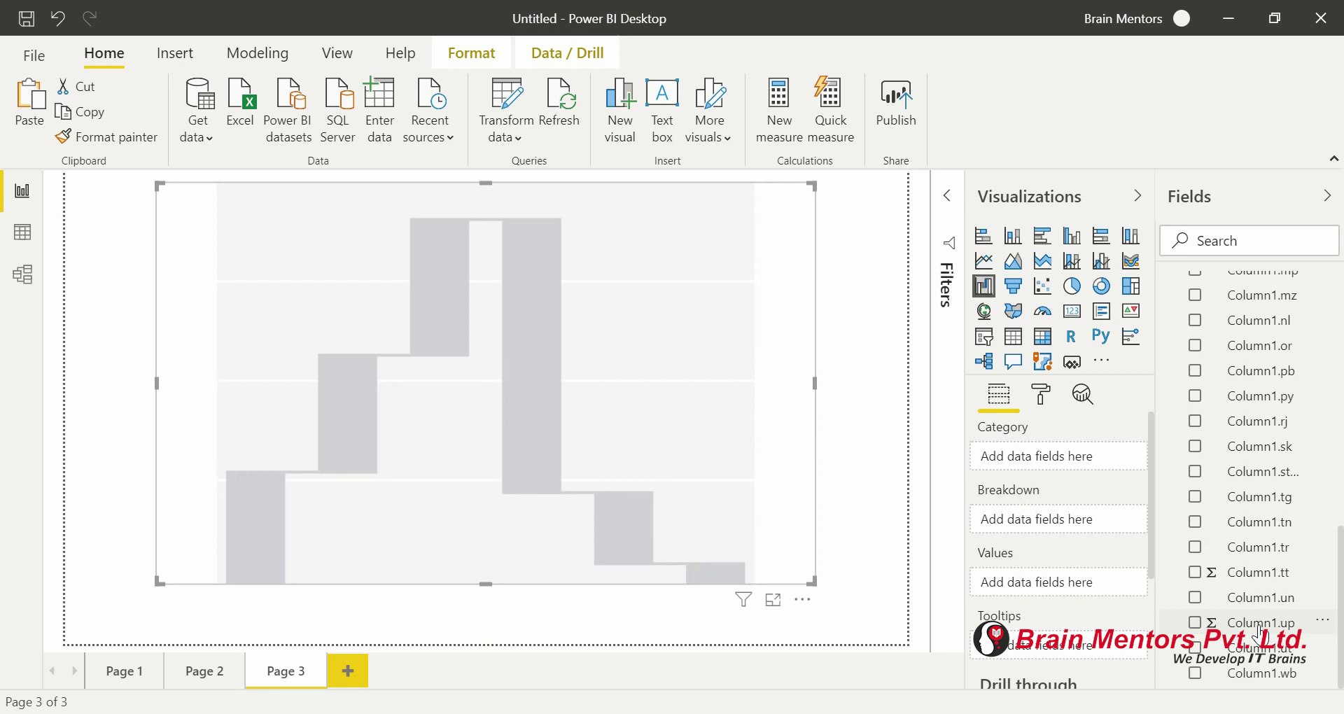
drag(1260, 633, 1082, 591)
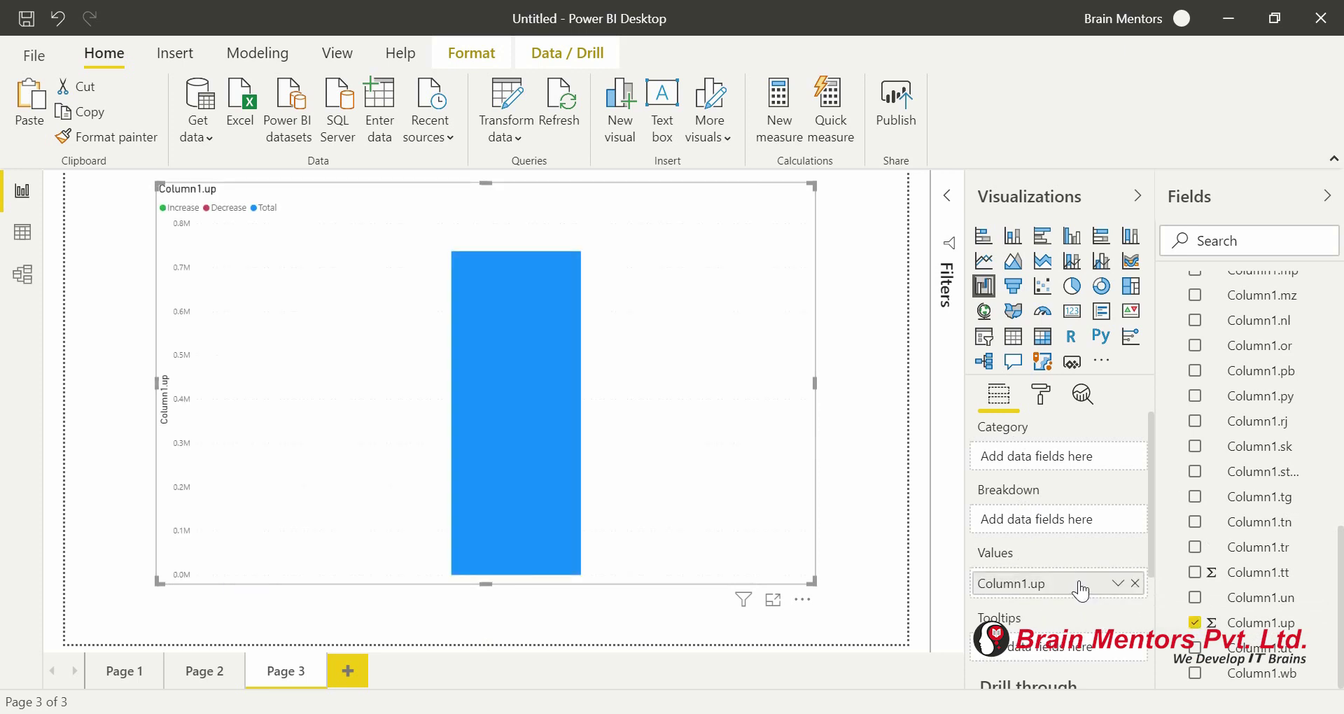
click(1134, 583)
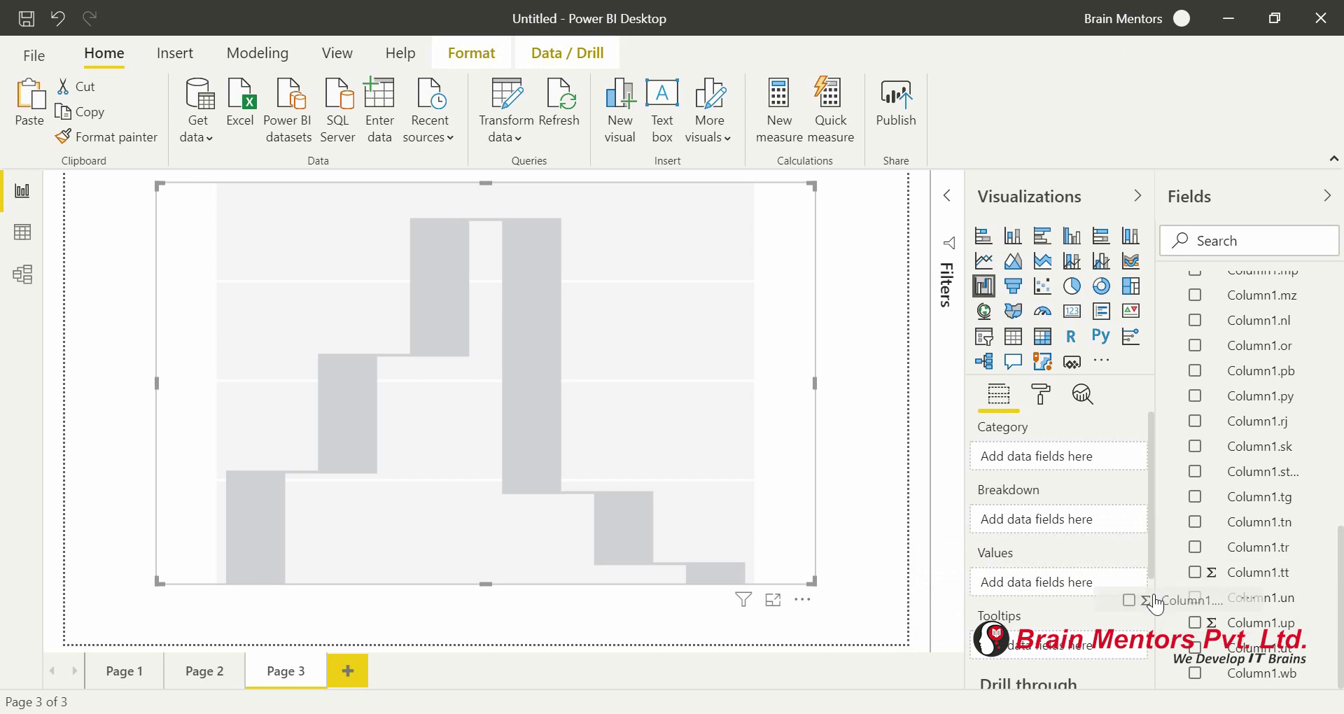
Step: Set the waterfall chart to show Column1.tt by Column1.date with Column1.status as breakdown, removing the Year and Quarter levels
drag(1242, 578, 1105, 590)
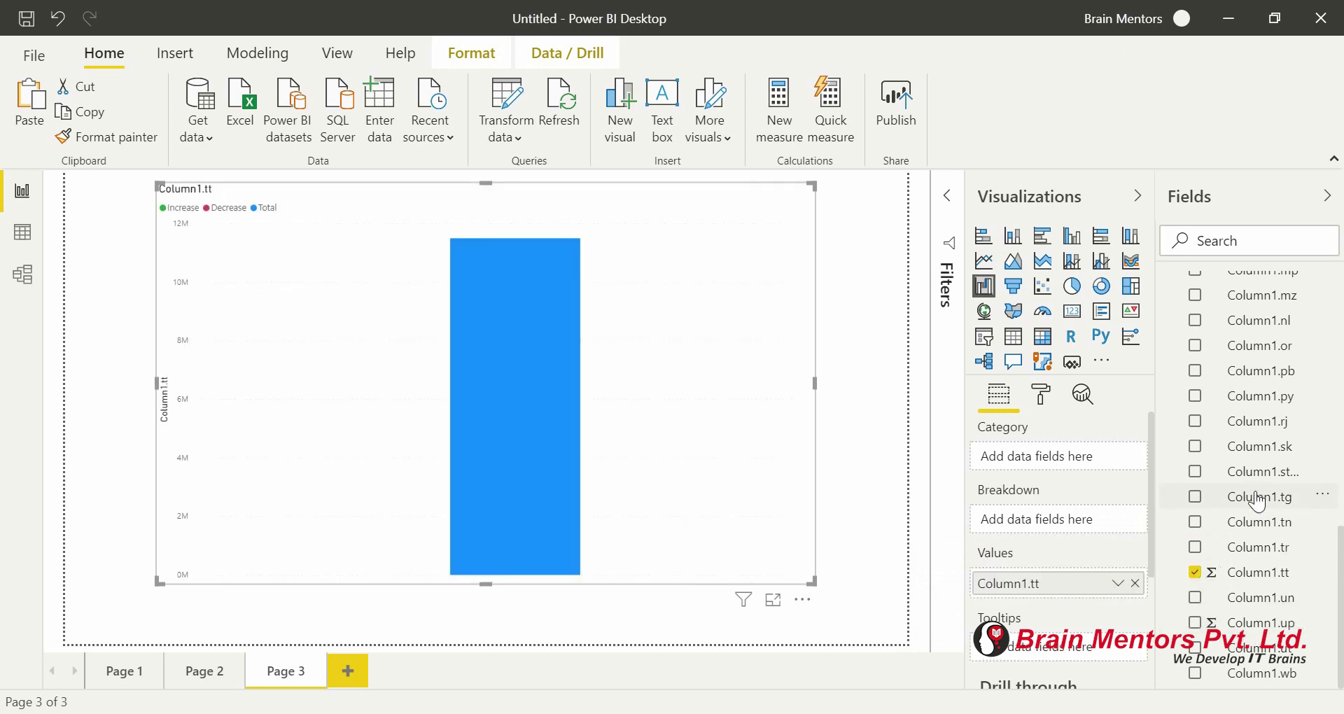
drag(1248, 472, 1089, 520)
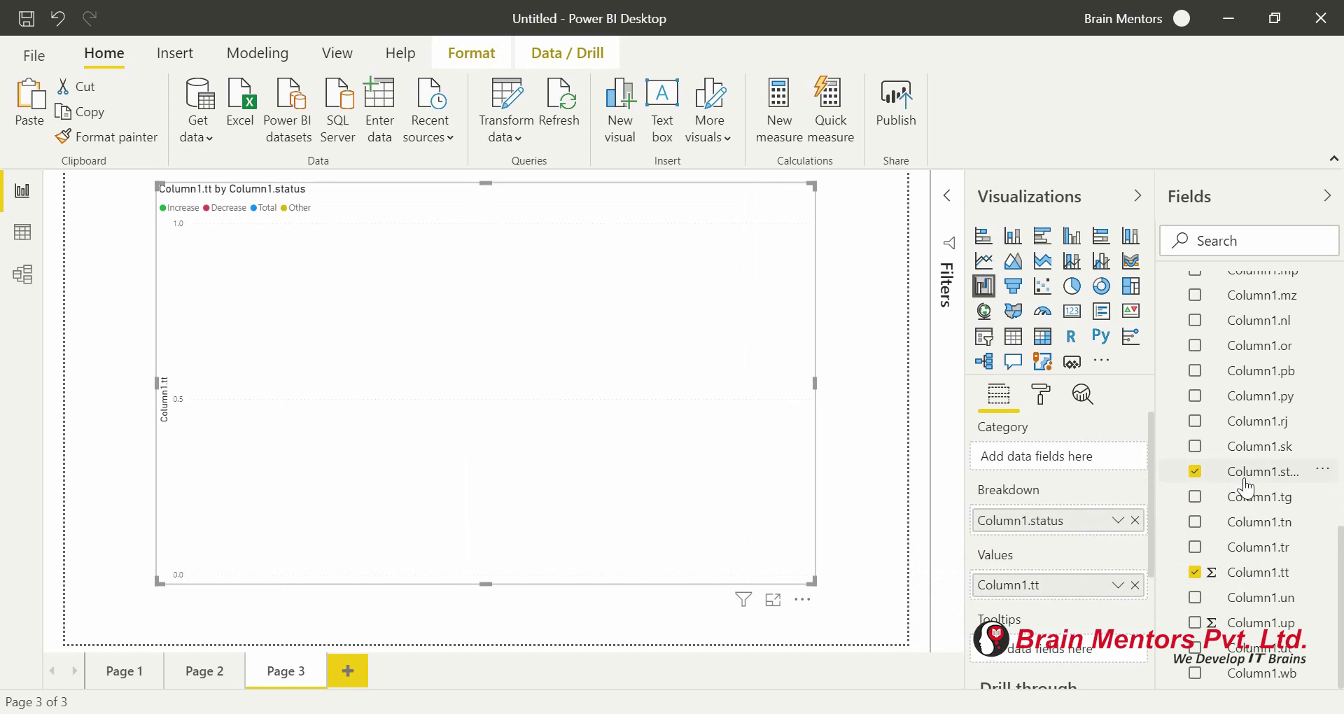
scroll(1246, 488, up, 8)
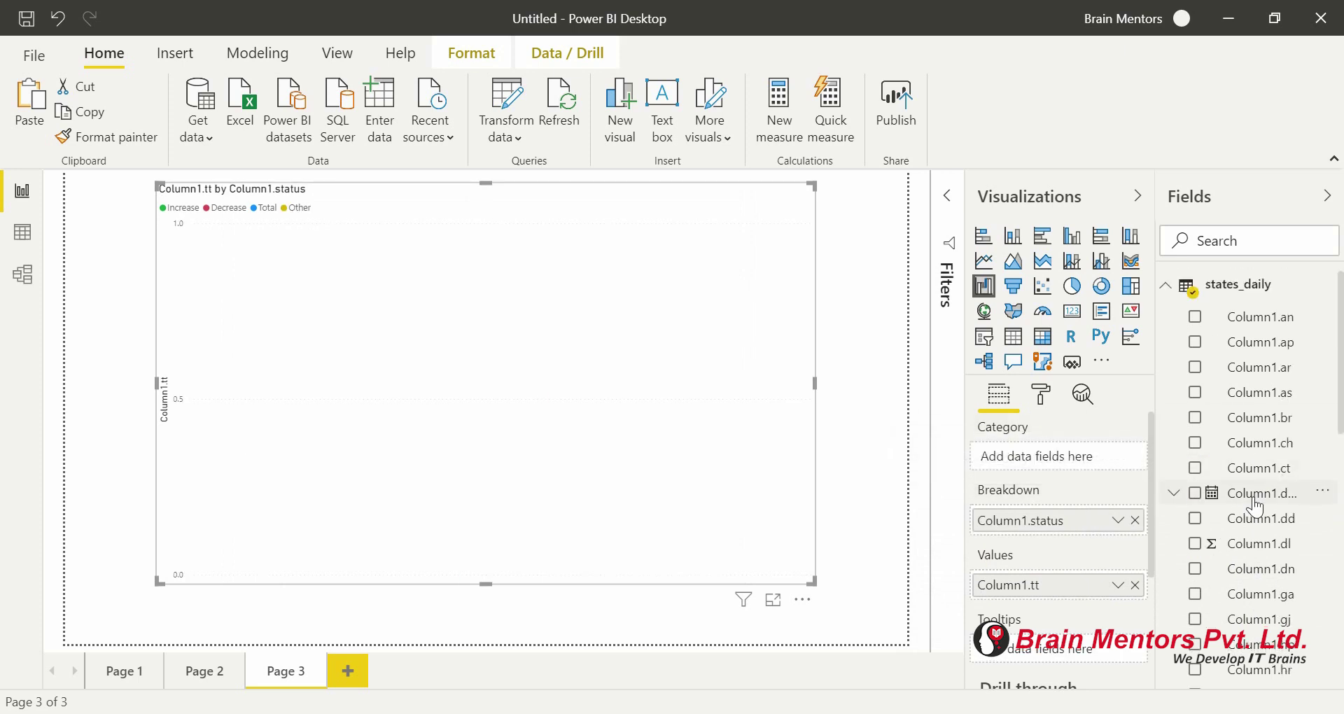
drag(1257, 494, 1084, 457)
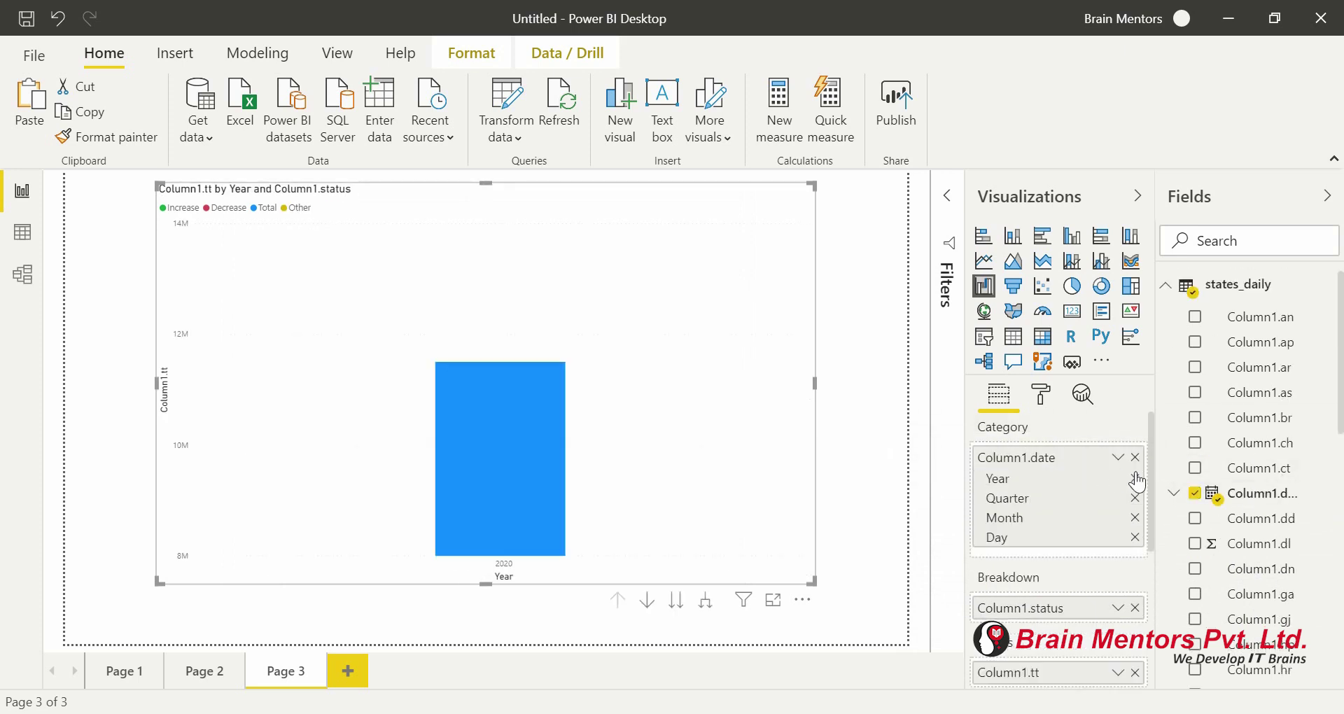
click(1136, 479)
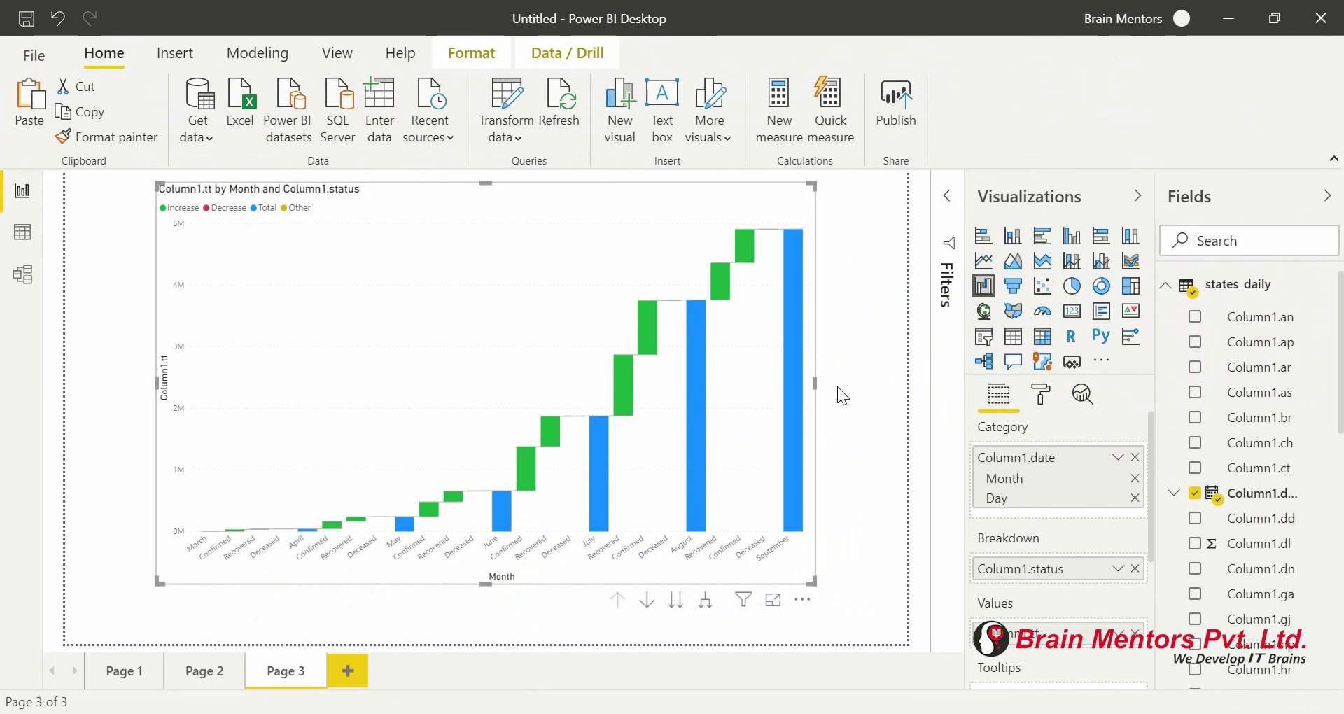
click(879, 397)
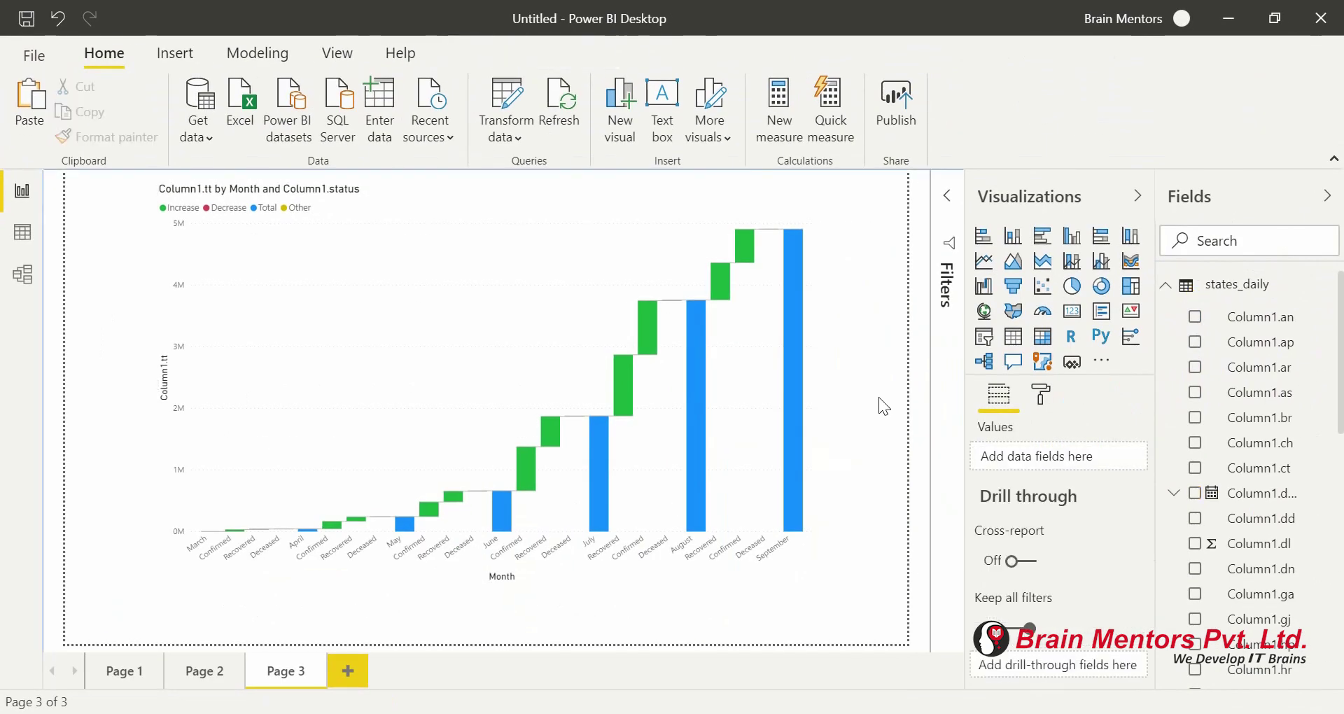
key(ctrl+s)
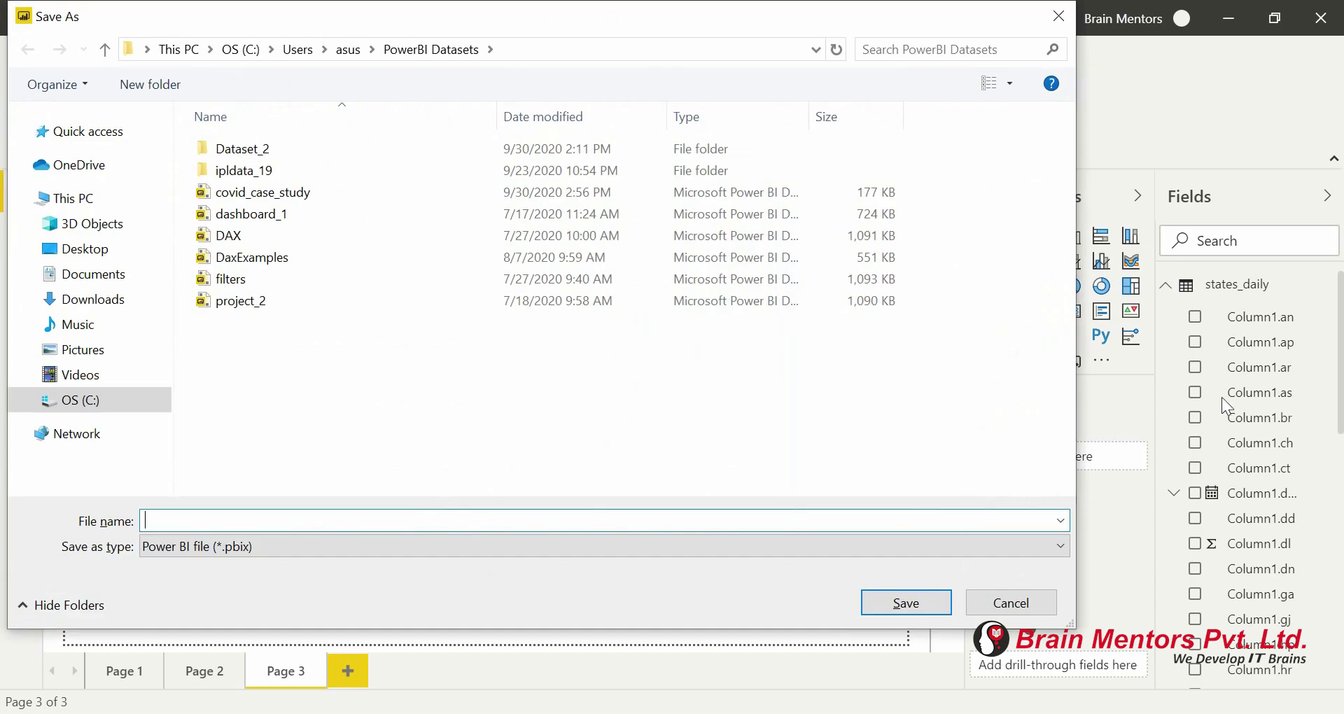
click(1026, 604)
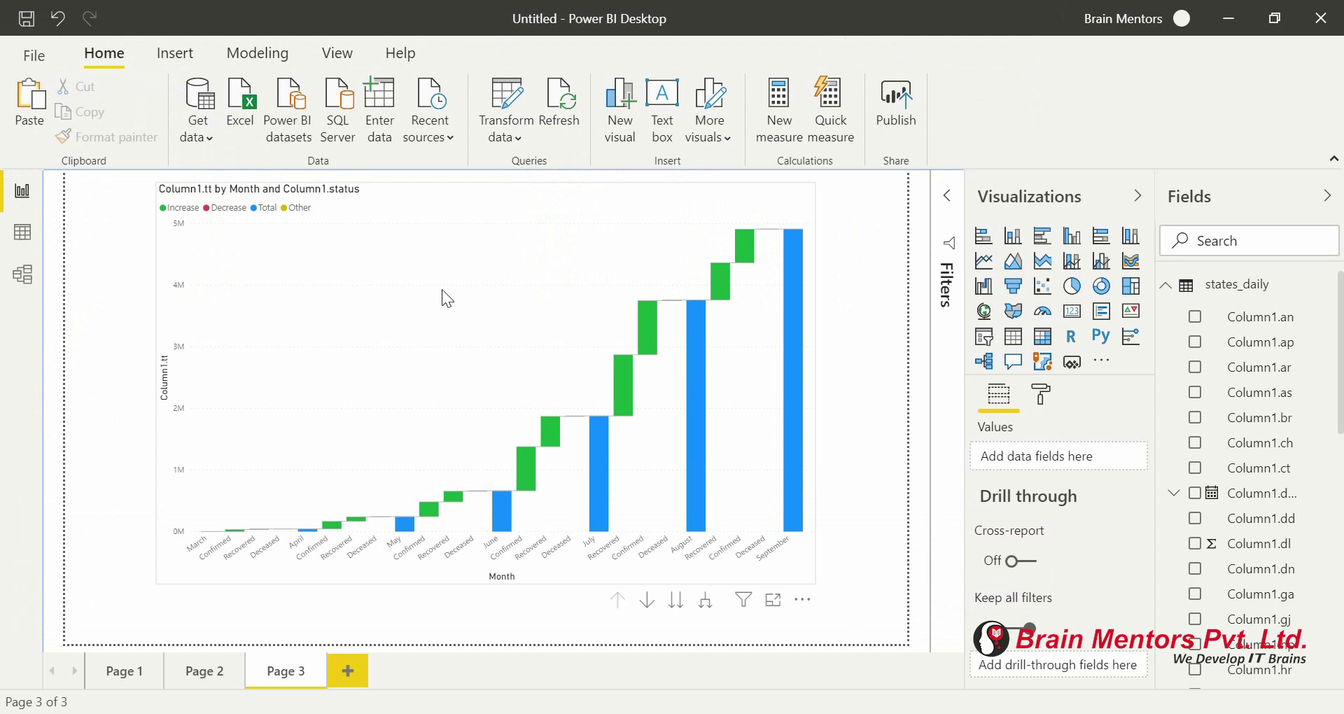
Step: Shrink the waterfall chart to just over half the page's width and move it into the page's upper-left corner
click(331, 345)
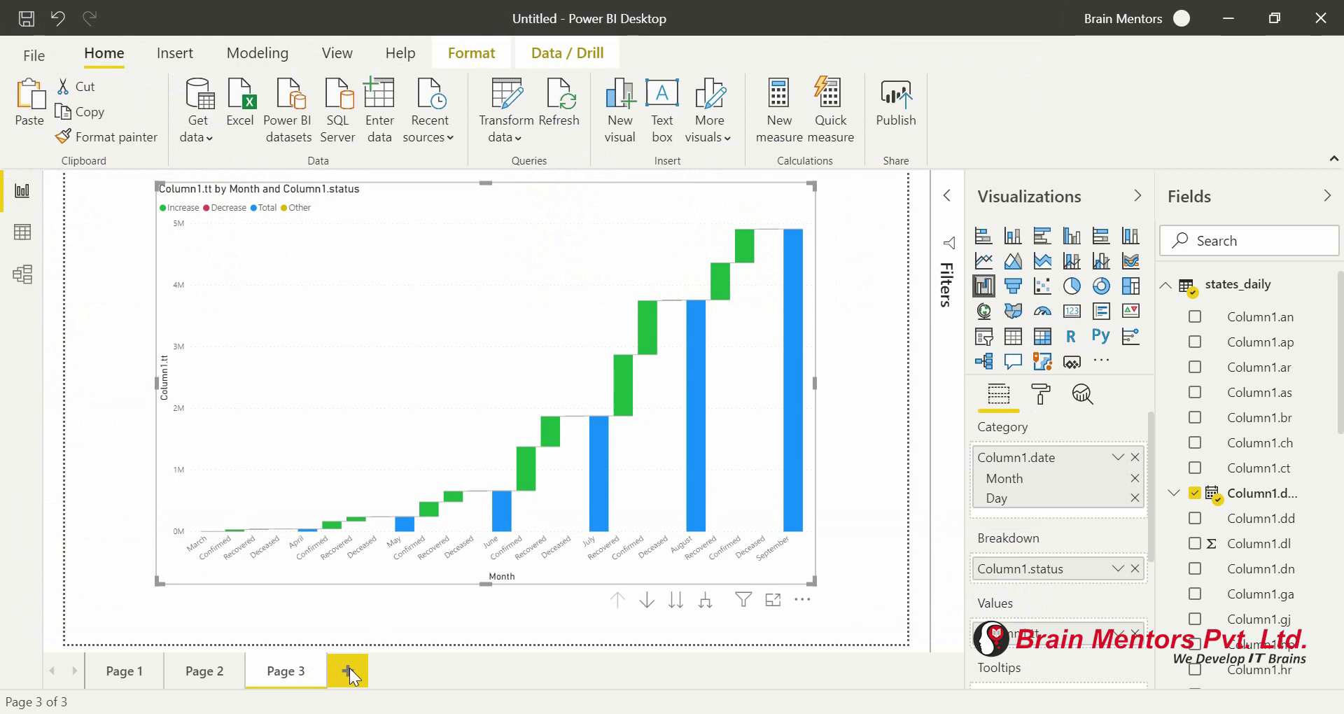
drag(802, 580, 632, 430)
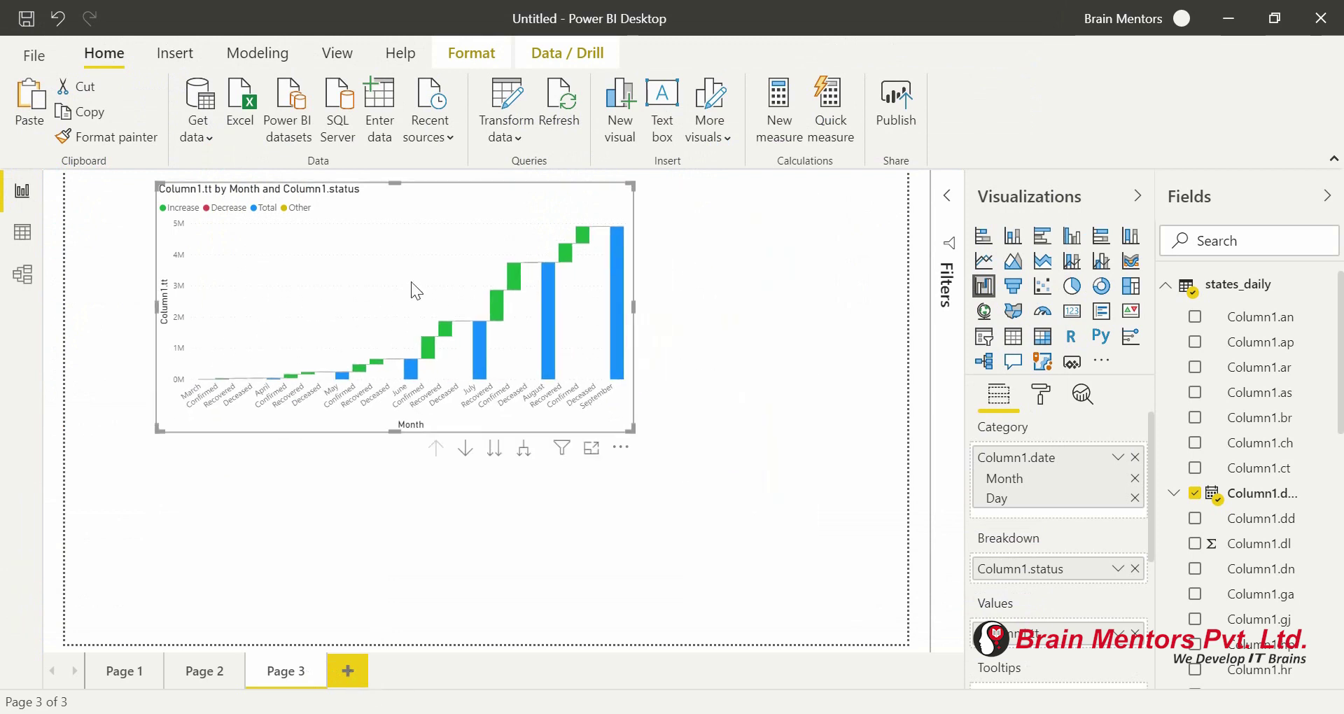
drag(411, 281, 313, 255)
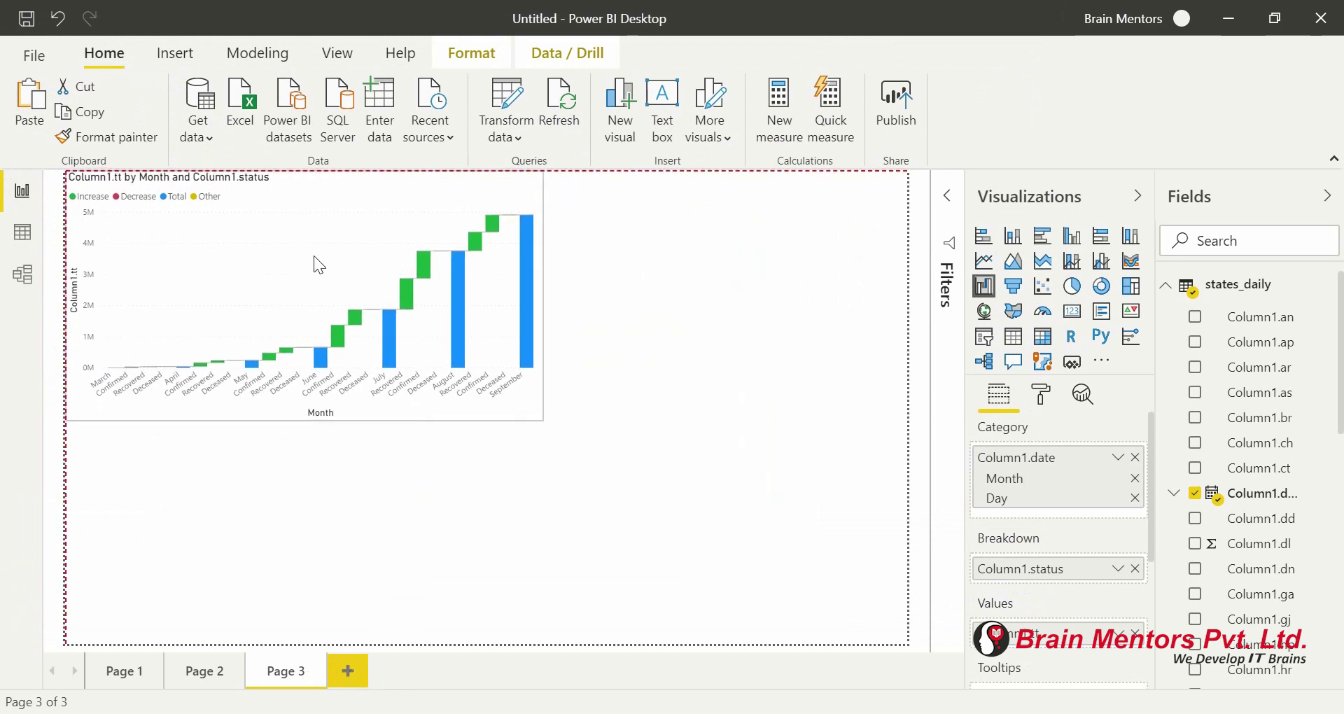
Step: Copy the ribbon chart from Page 2 onto Page 3 and fit it into the space below the waterfall chart
click(214, 668)
click(494, 315)
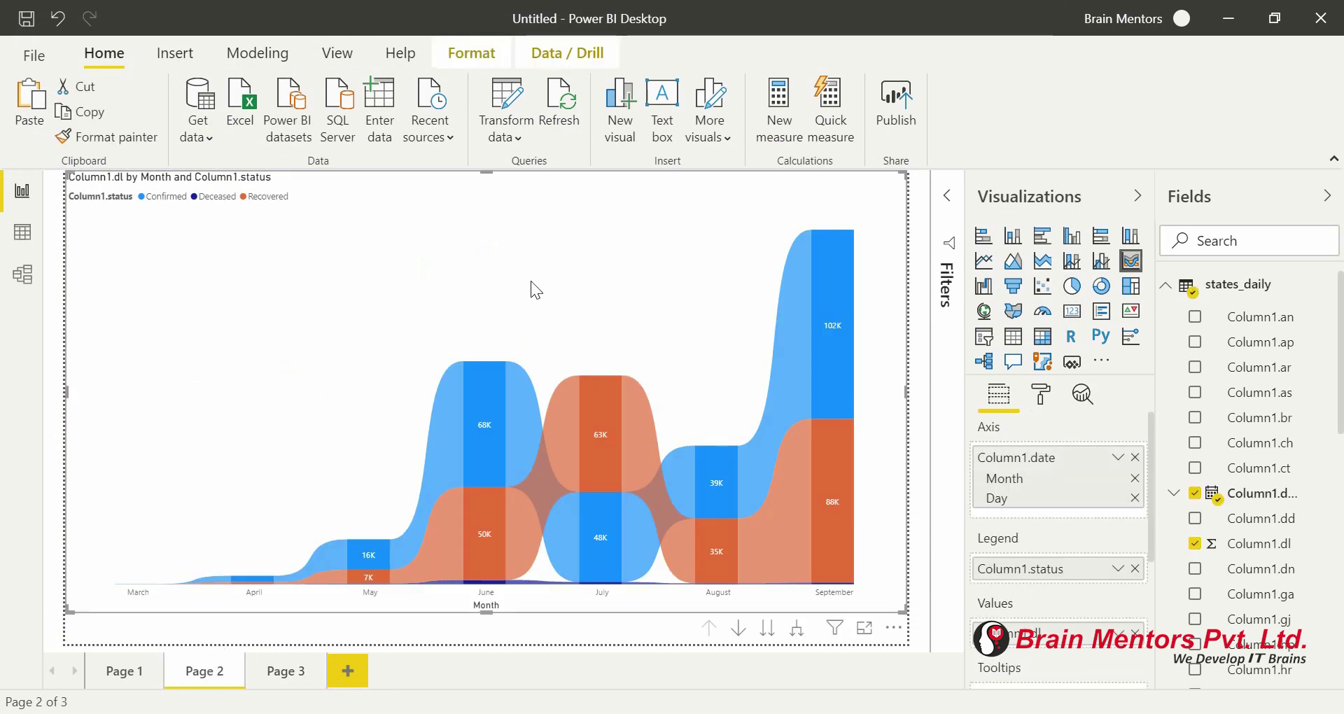
click(280, 670)
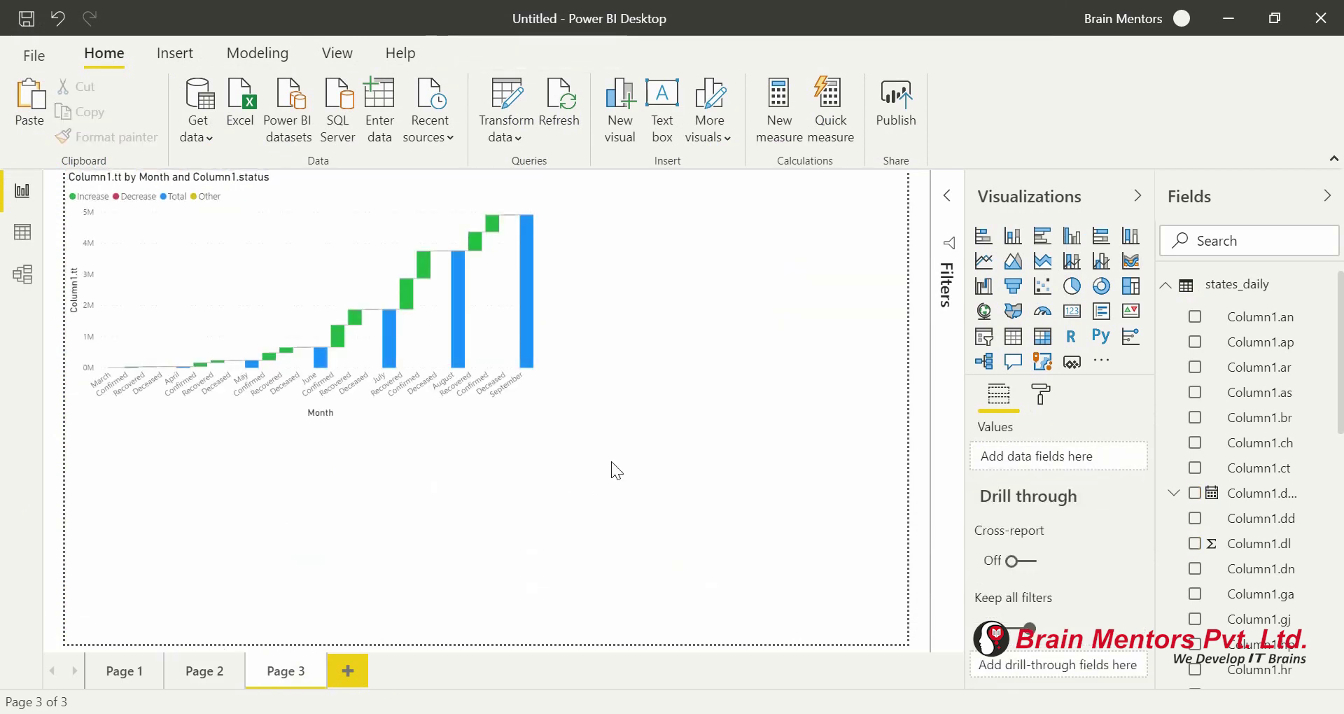
key(ctrl+v)
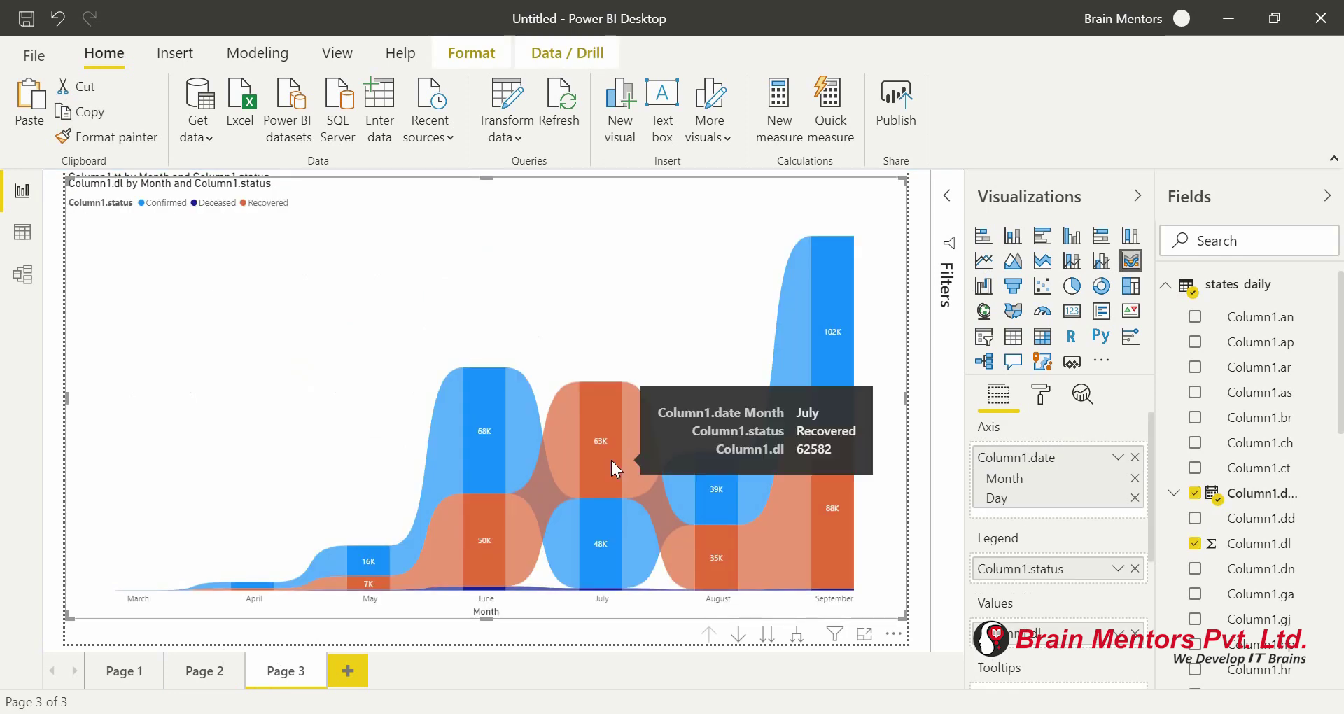
drag(68, 178, 434, 451)
drag(544, 446, 217, 481)
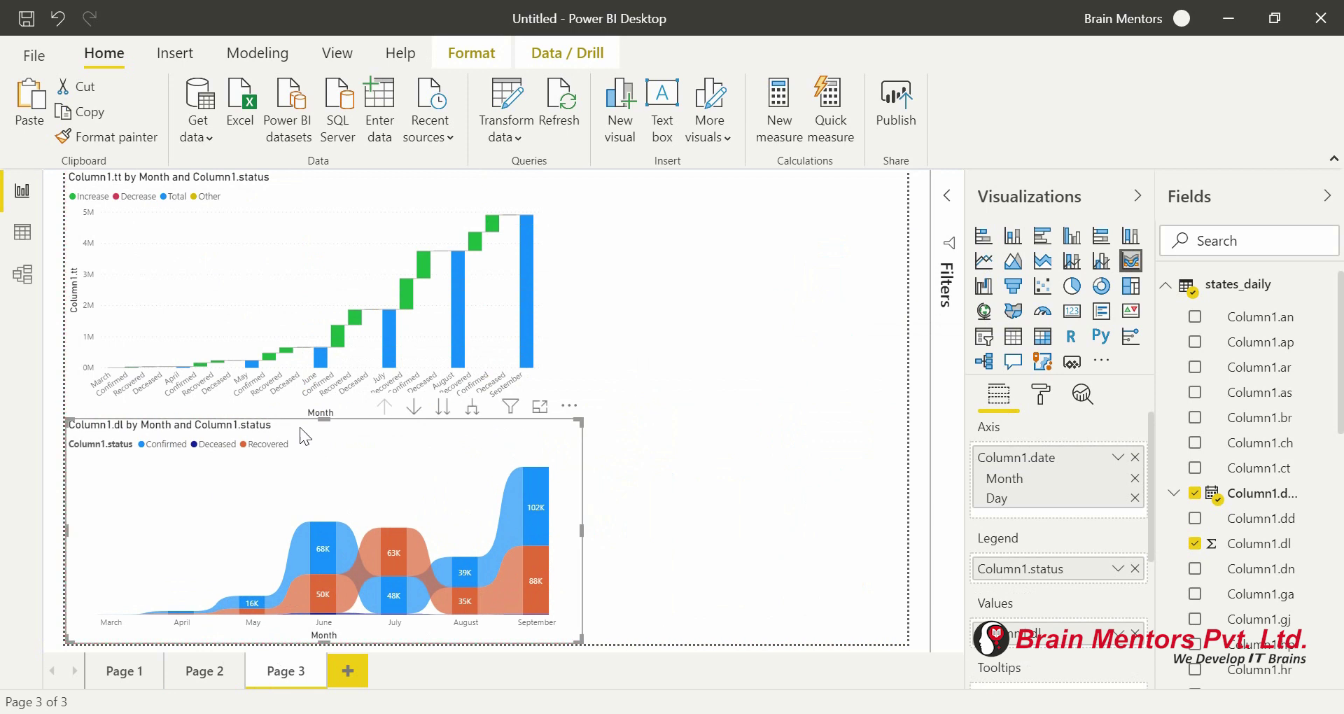
drag(321, 427, 317, 434)
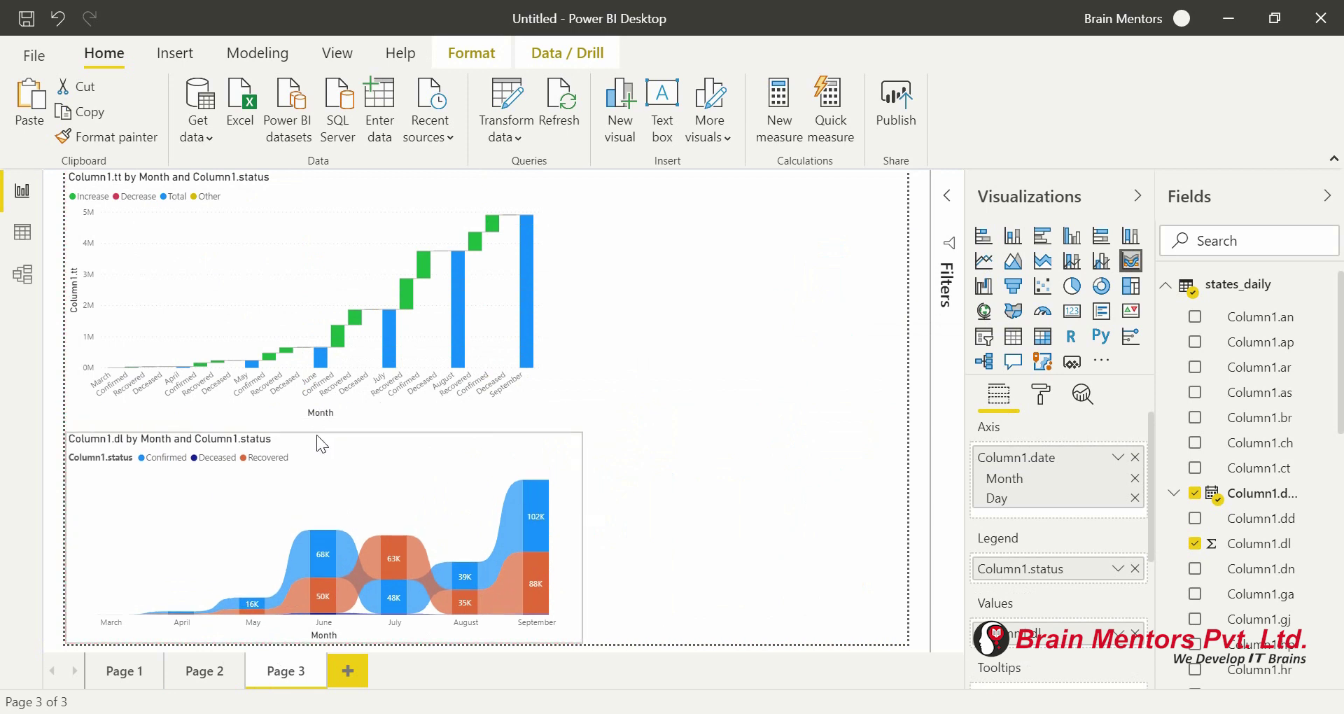
Step: Copy the multi-row card from Page 1 onto Page 3 and fit it beside the two charts, almost down to the page's lower edge
click(123, 670)
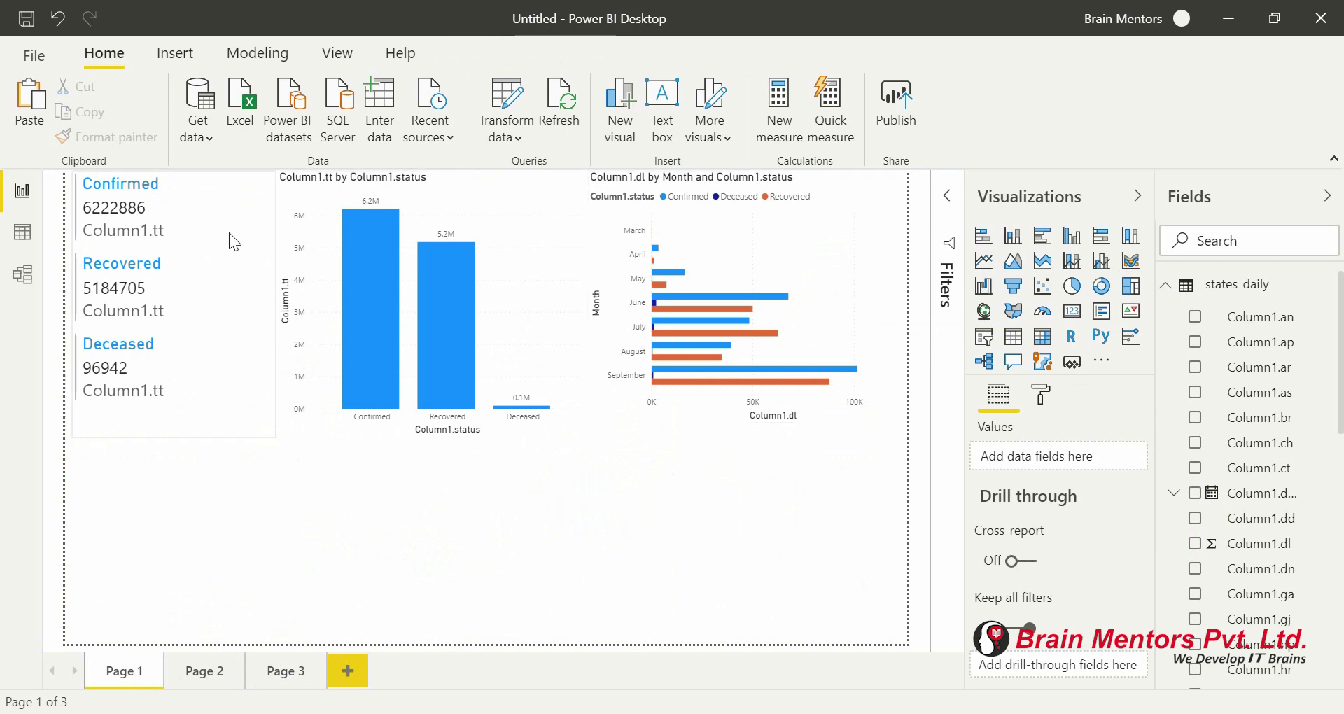
click(219, 225)
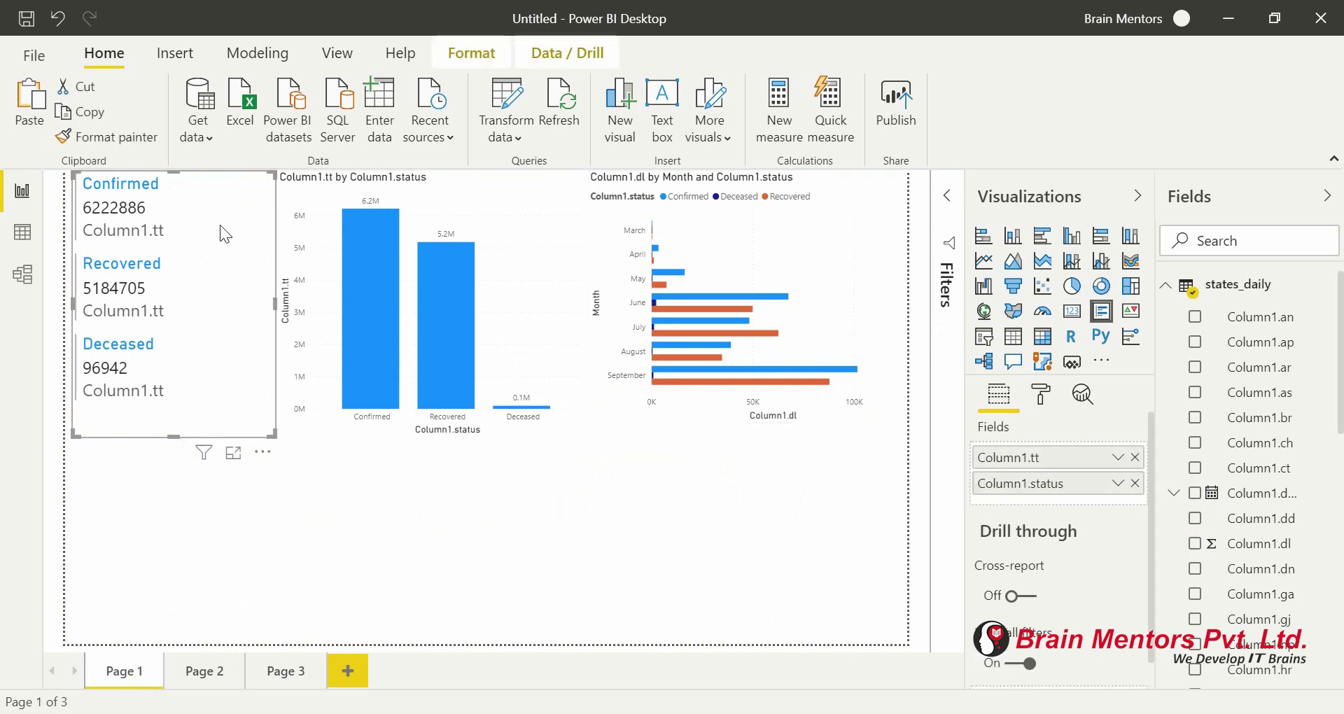
click(299, 666)
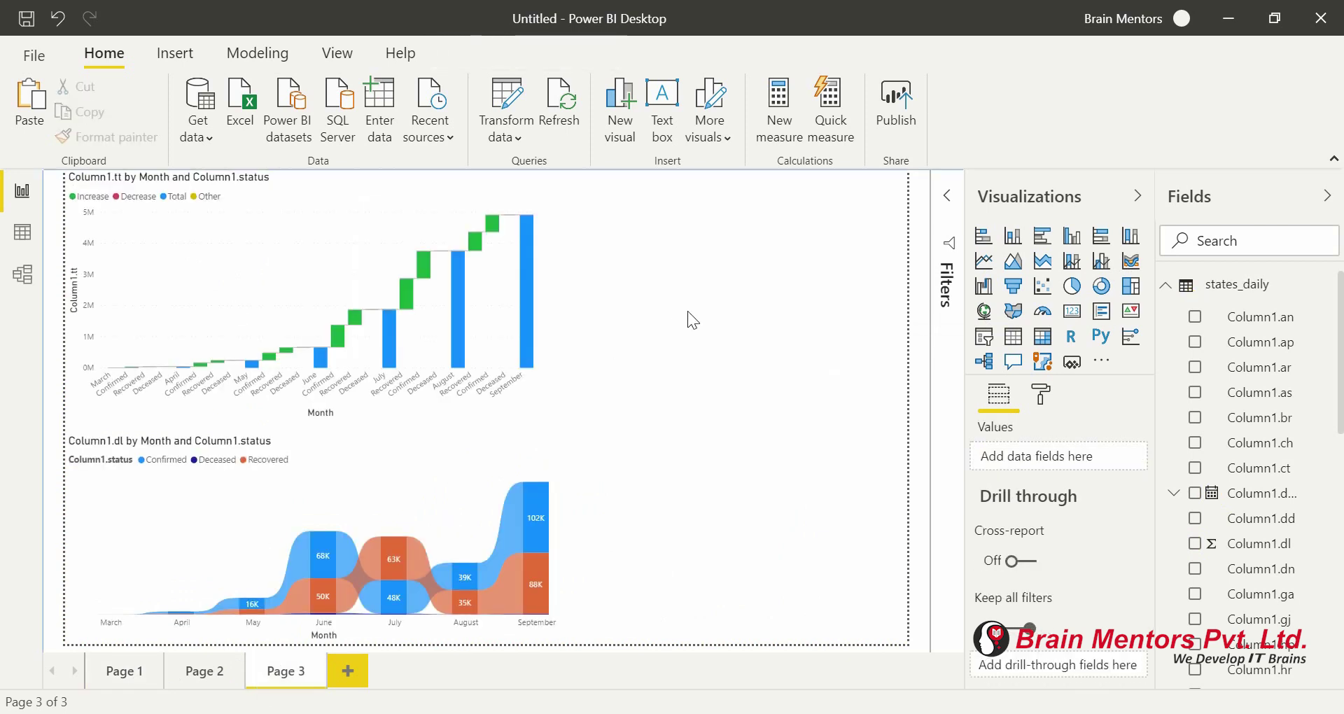
key(ctrl+v)
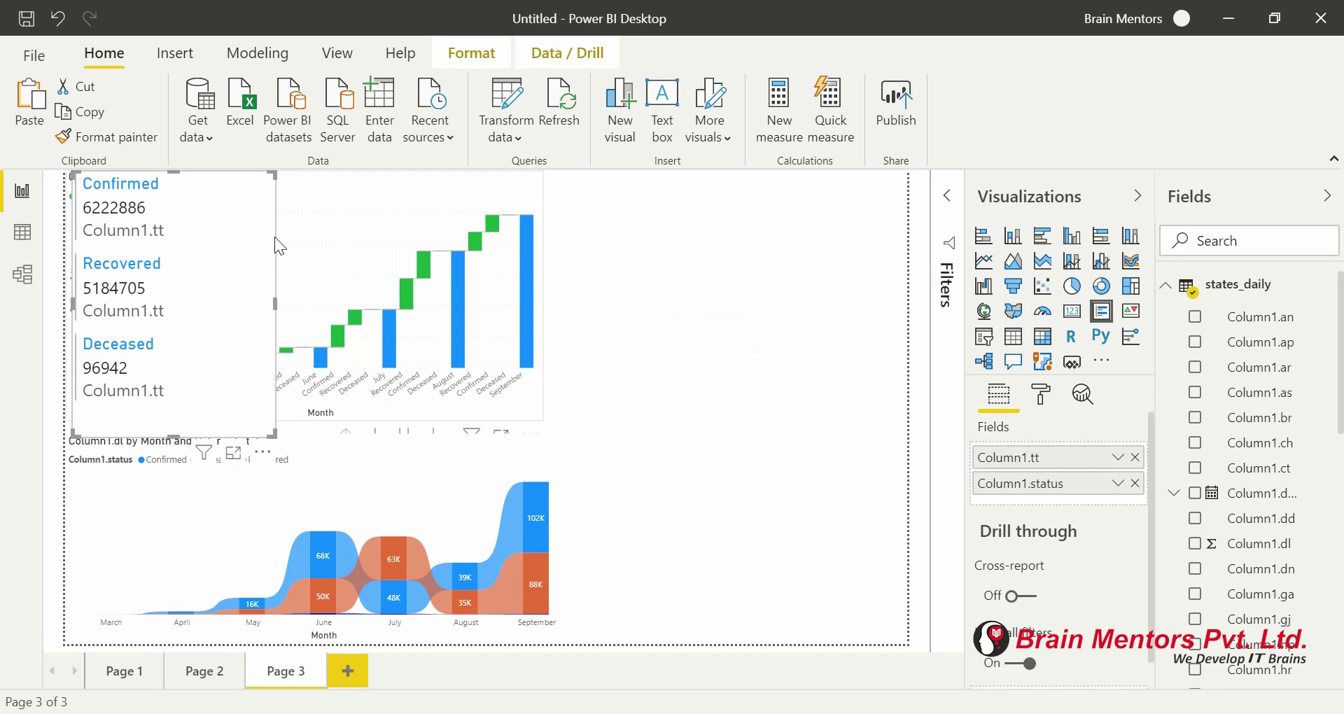
drag(275, 237, 713, 237)
drag(788, 305, 848, 299)
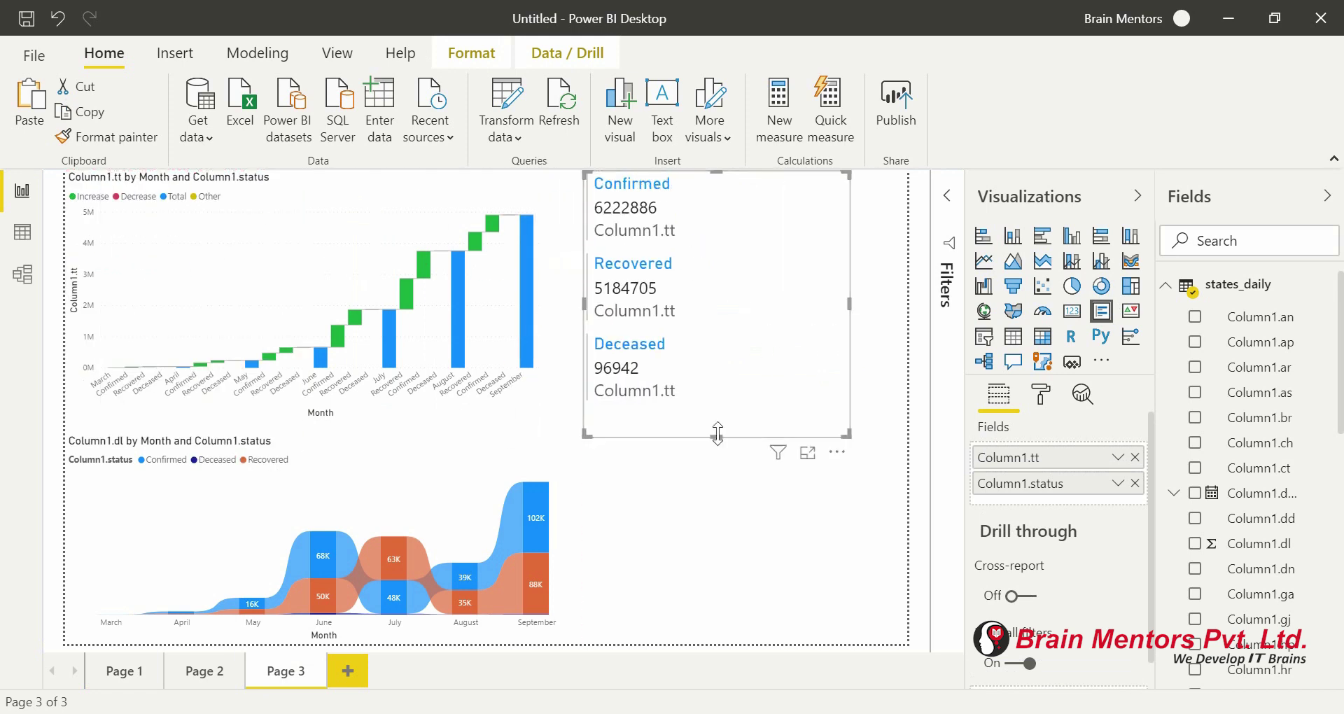
drag(696, 436, 719, 625)
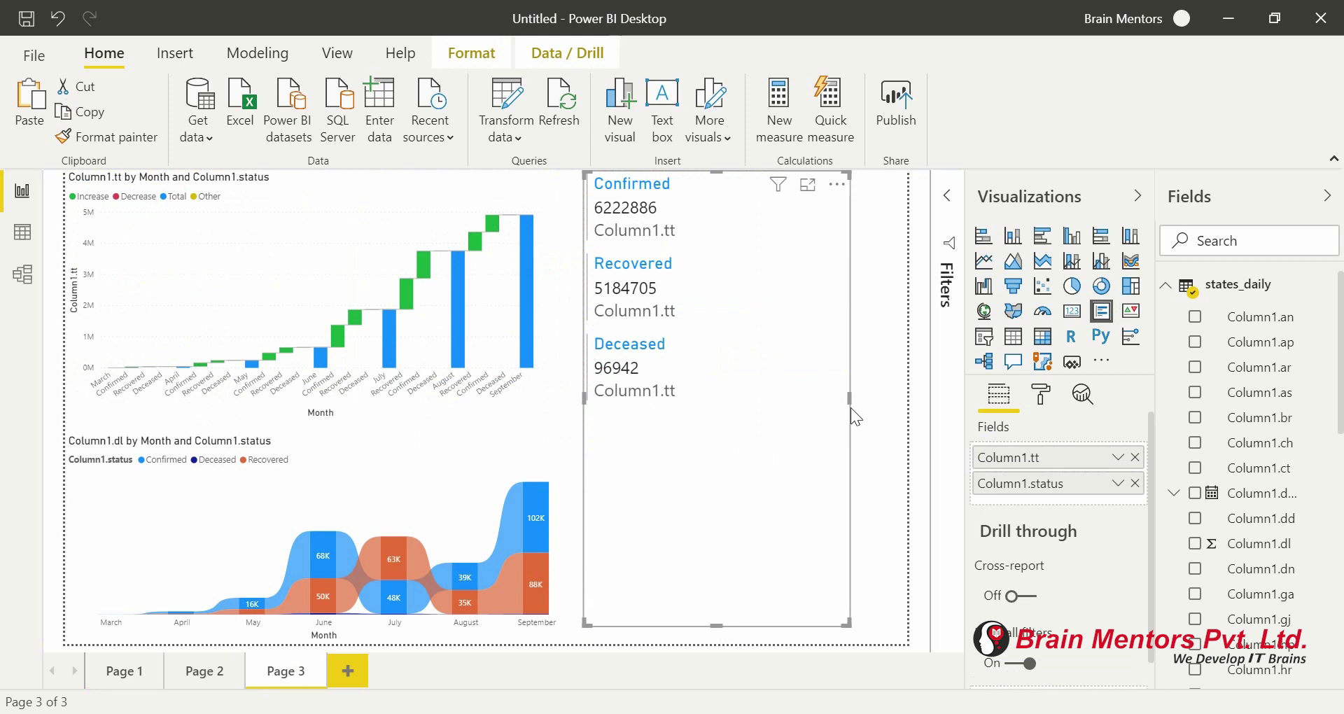
drag(849, 398, 889, 397)
Step: Give the waterfall chart a light tint of the dark blue theme color as background with 71% transparency
click(326, 216)
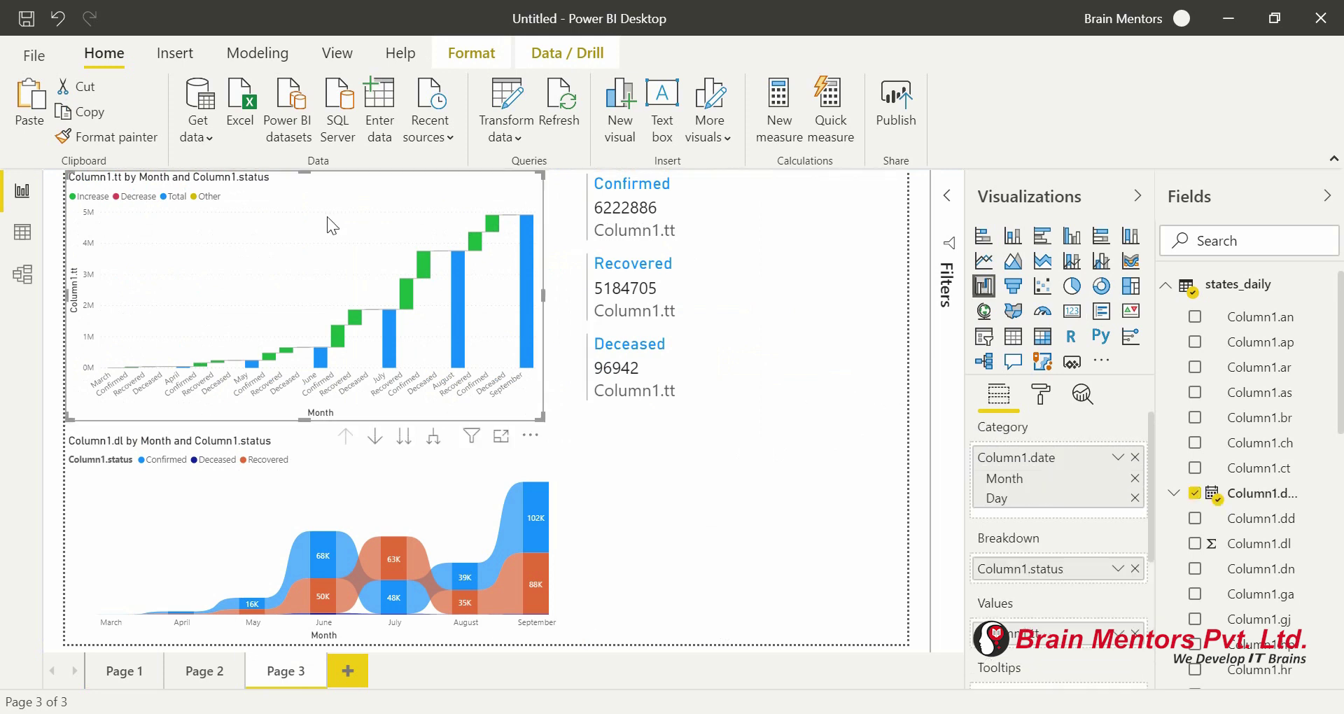
click(1043, 396)
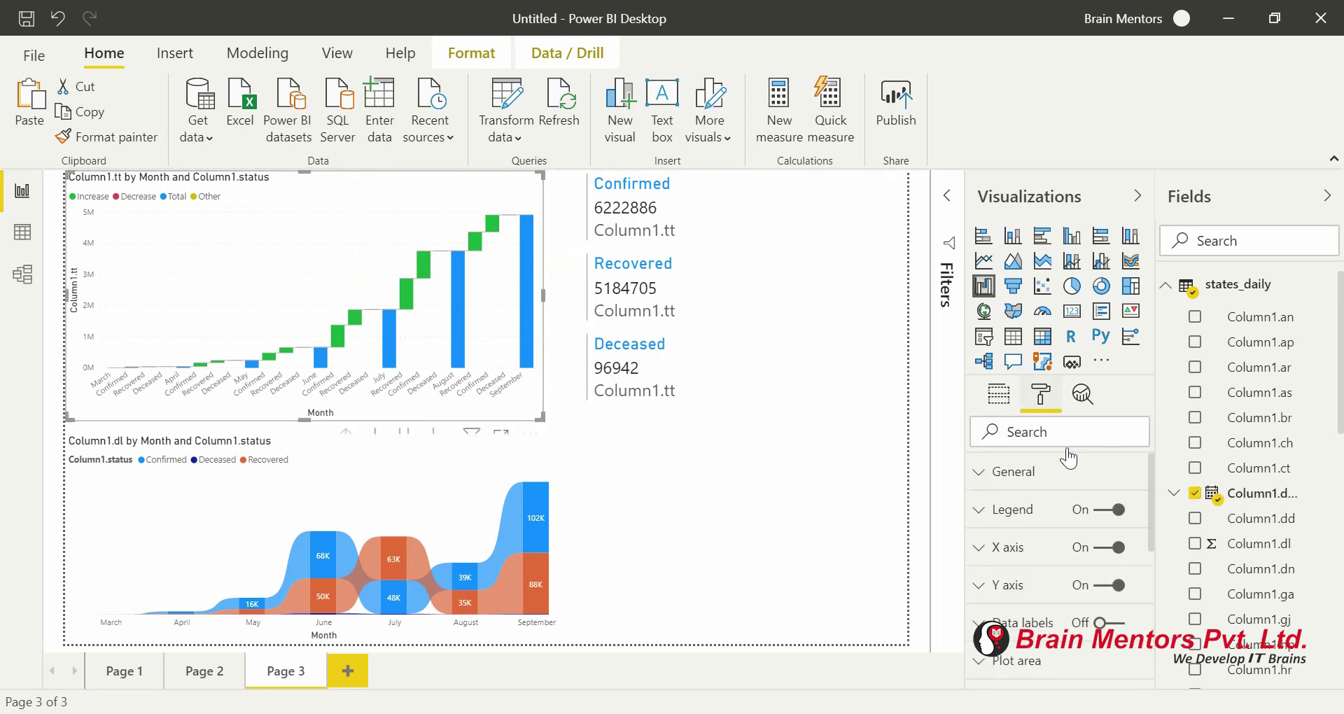
scroll(1048, 500, down, 5)
click(1048, 502)
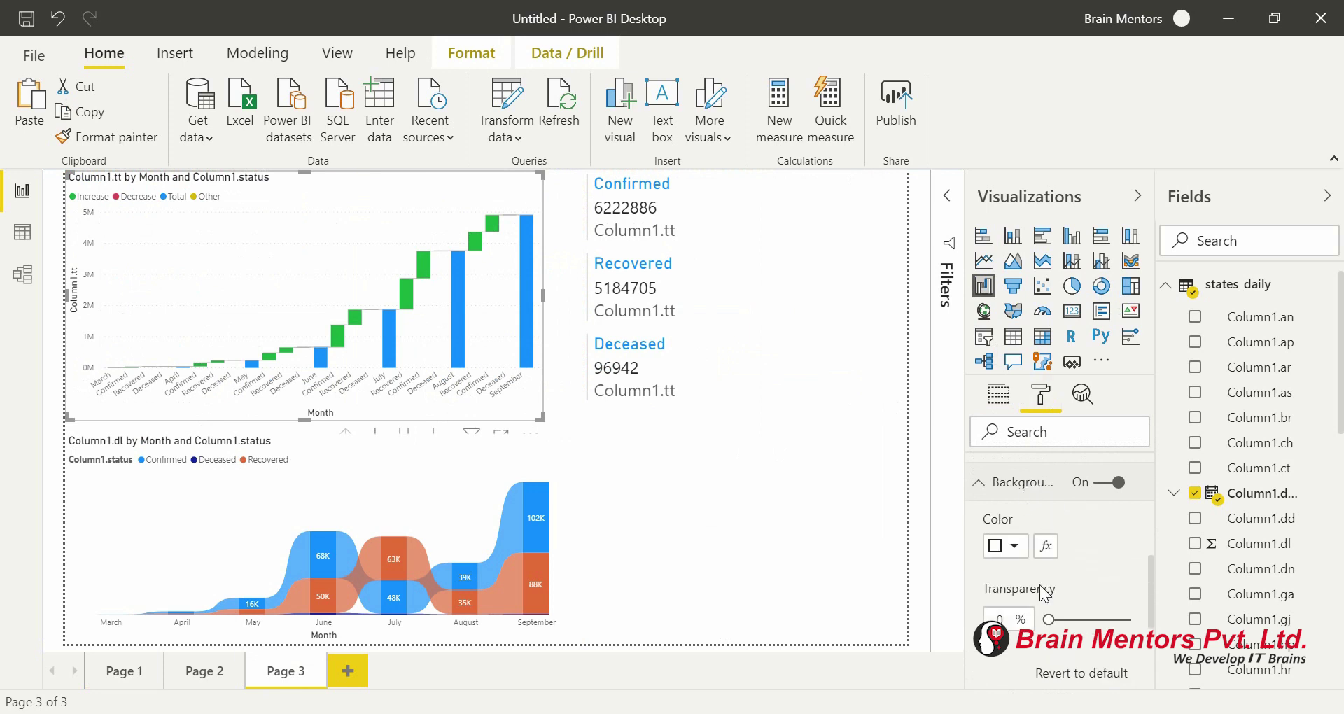
click(1026, 548)
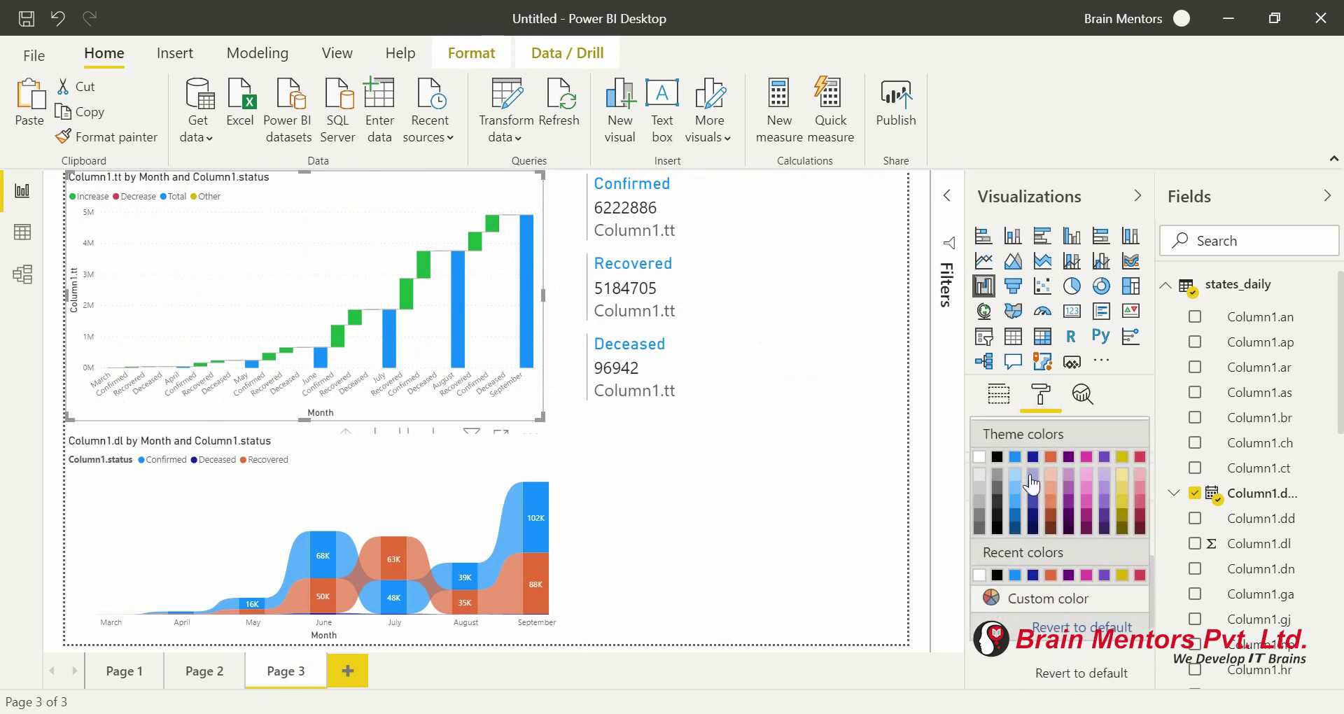
click(1033, 477)
drag(1076, 616, 1107, 616)
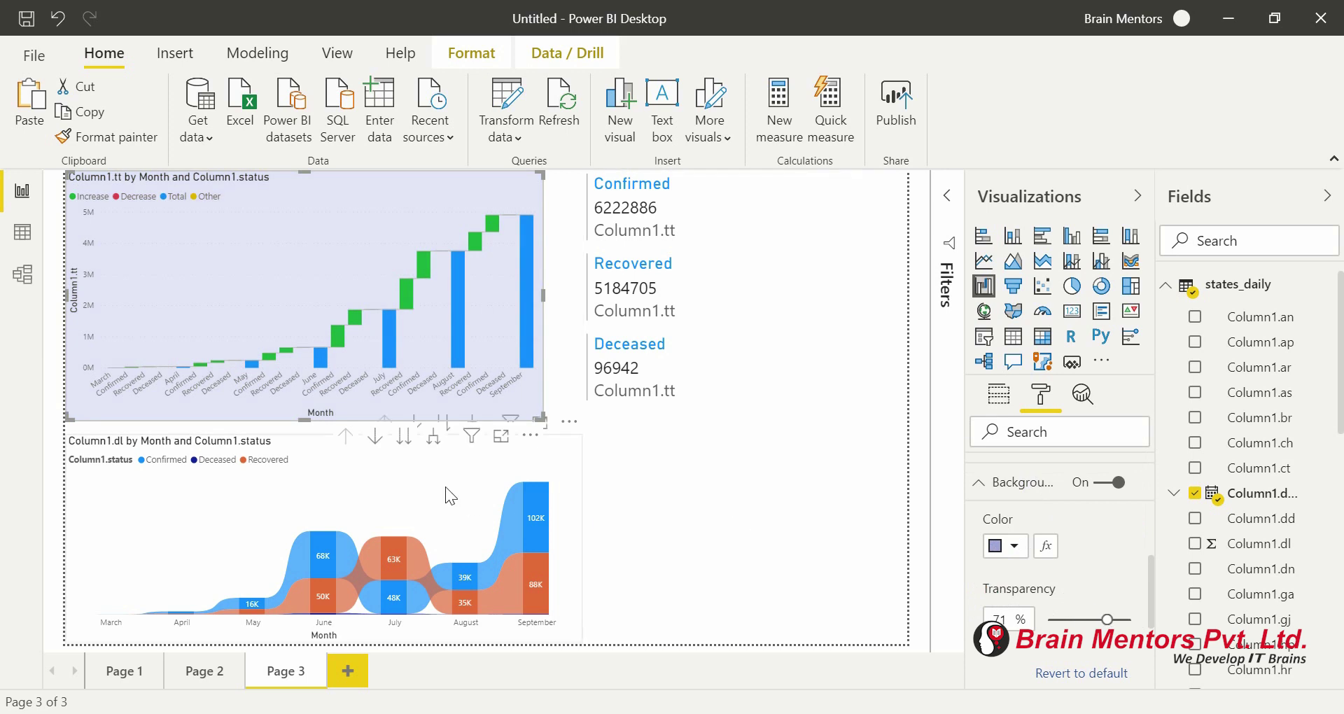
Step: Give the ribbon chart on Page 3 the yellow theme color as background with 75% transparency
click(445, 486)
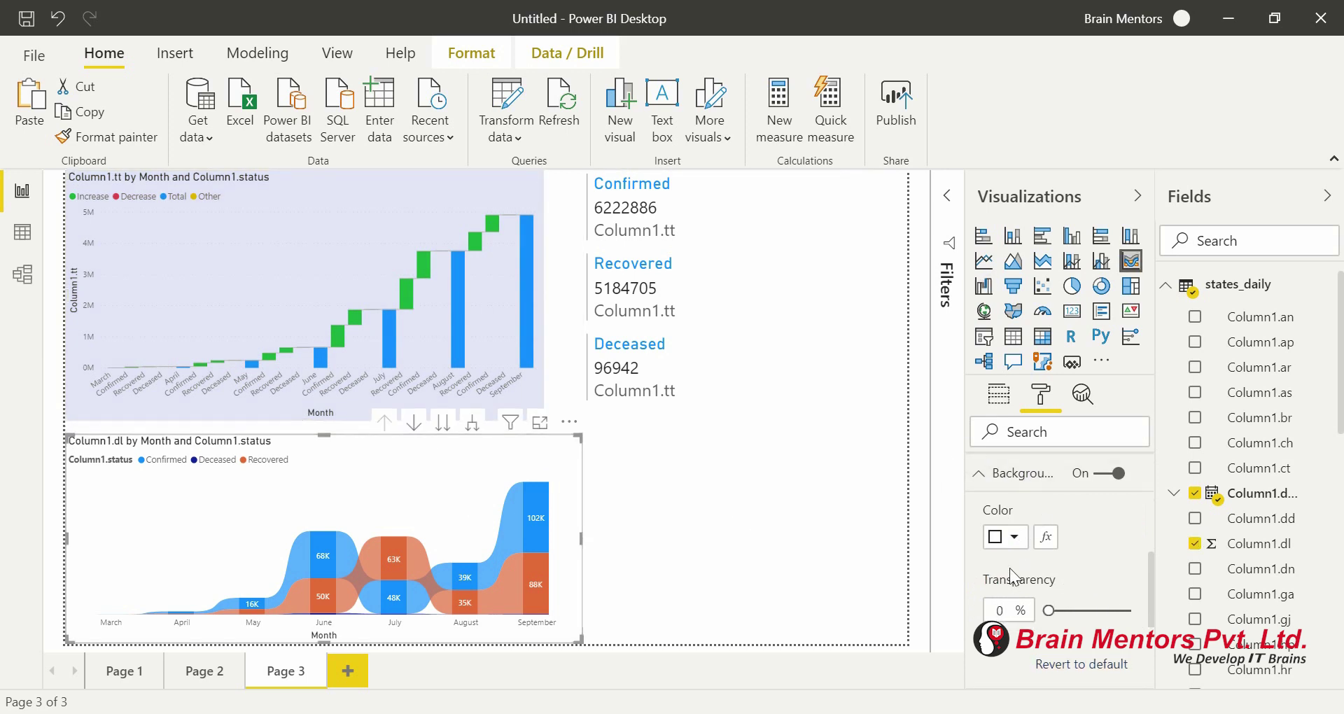
click(1008, 538)
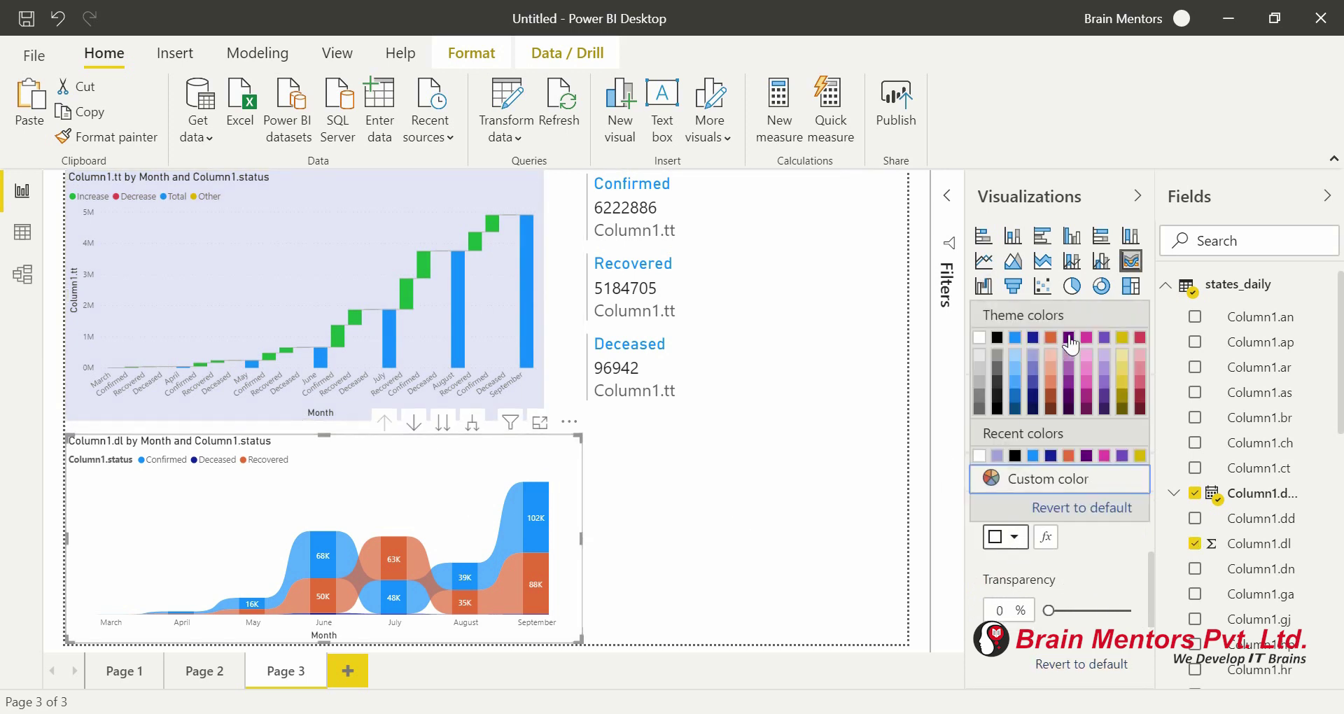
click(1124, 339)
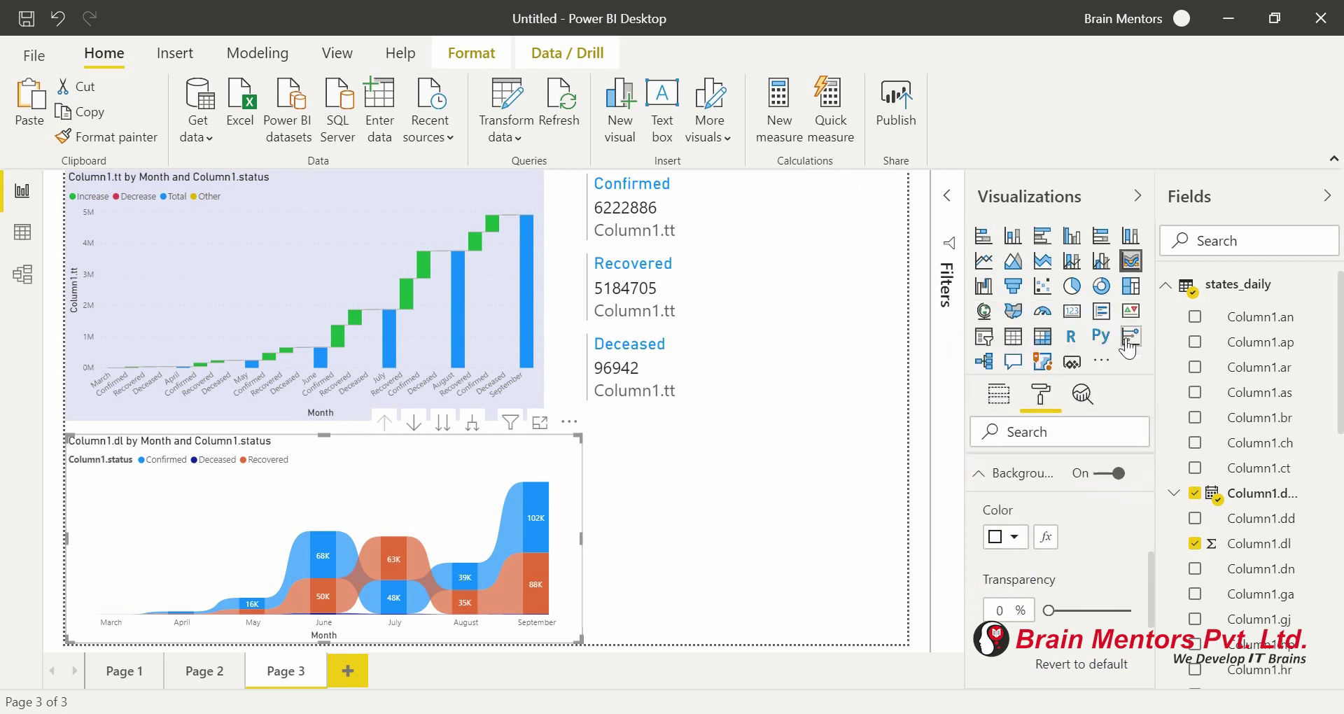
click(1008, 538)
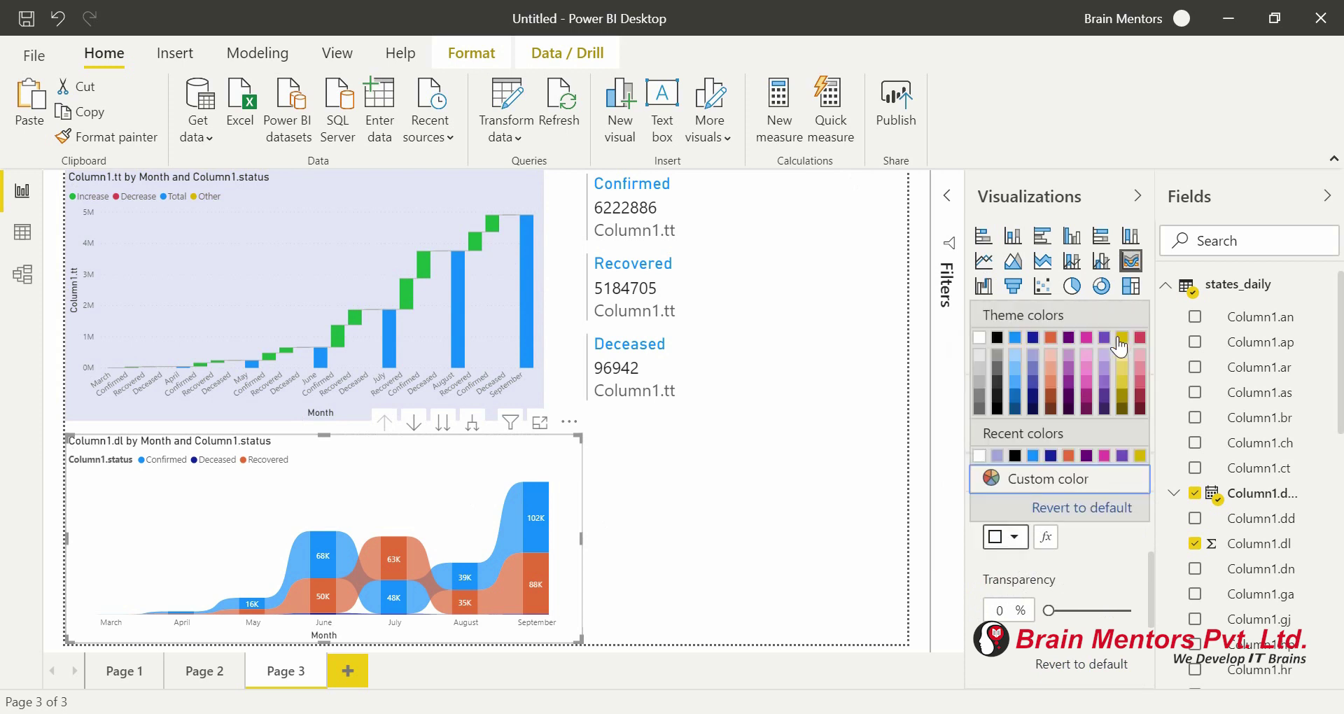
click(1122, 339)
drag(1048, 611, 1104, 611)
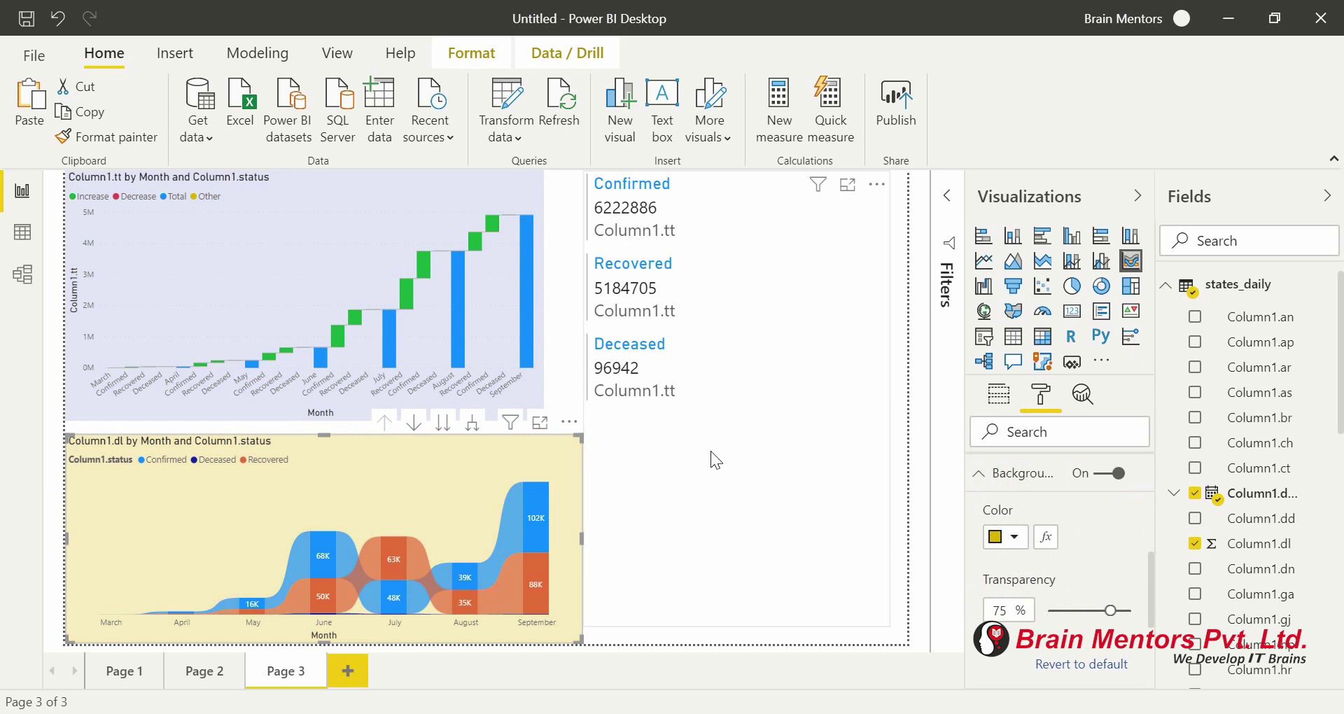
Step: Give the multi-row card a largely transparent blue theme-color background and stretch it down to the page's lower edge
click(704, 306)
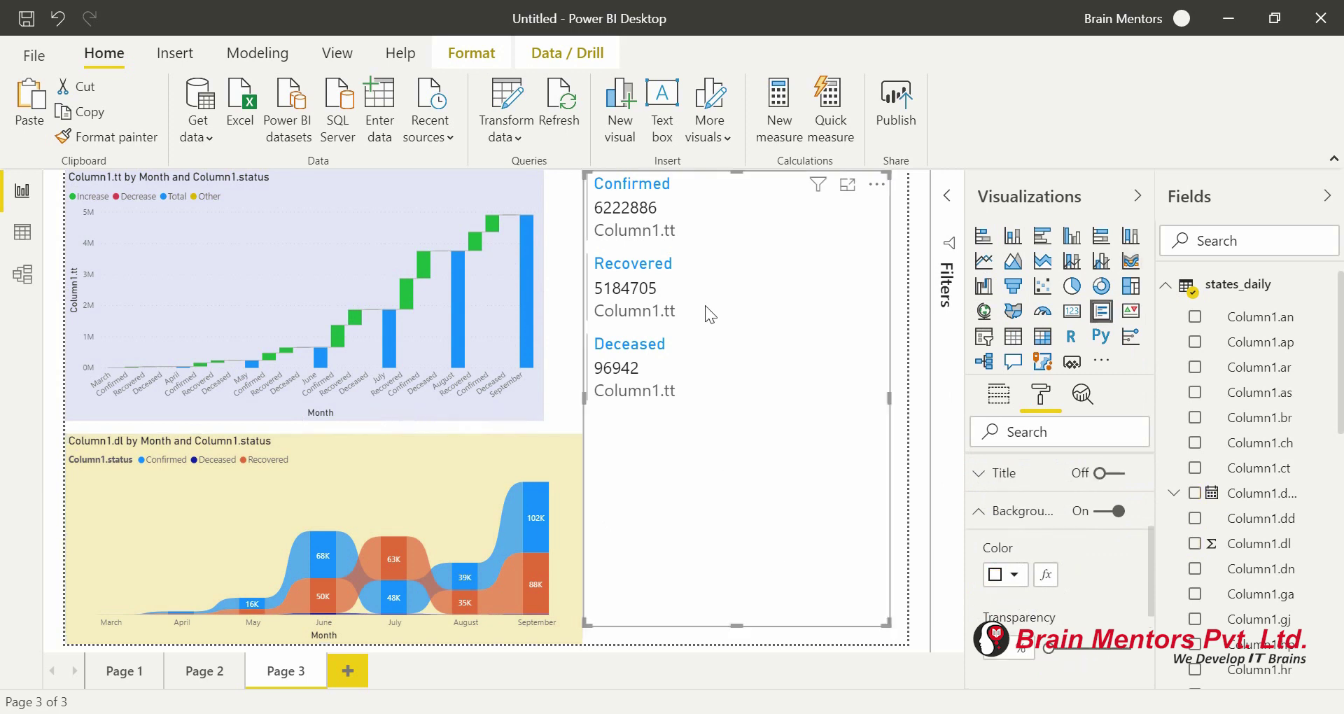
click(1011, 574)
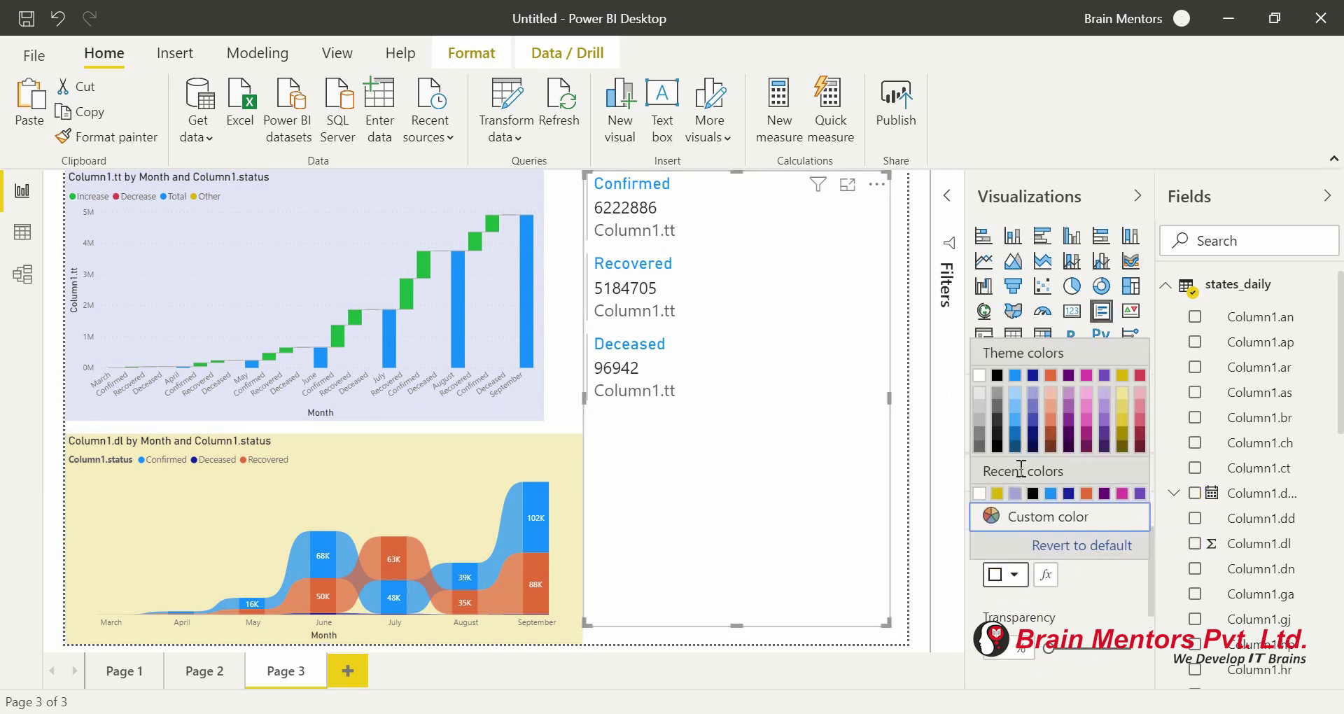
click(1014, 423)
drag(1099, 648, 1108, 648)
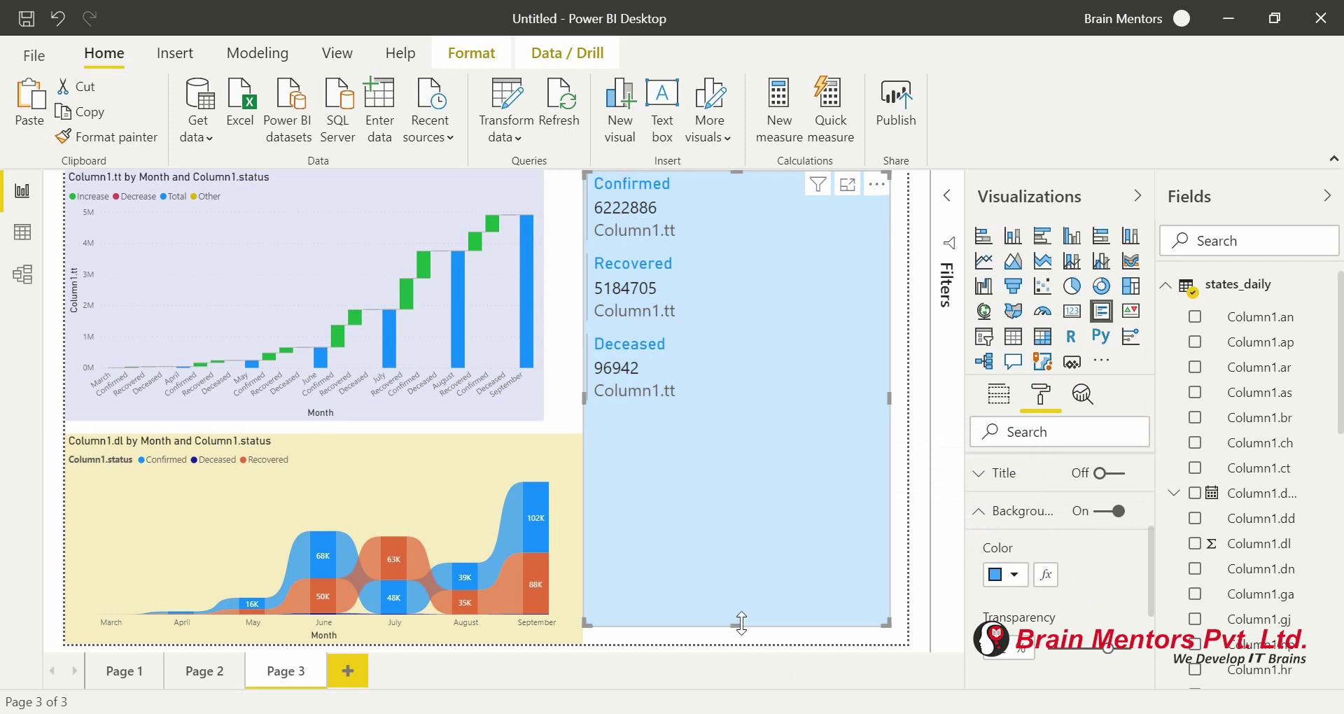
drag(741, 622, 735, 642)
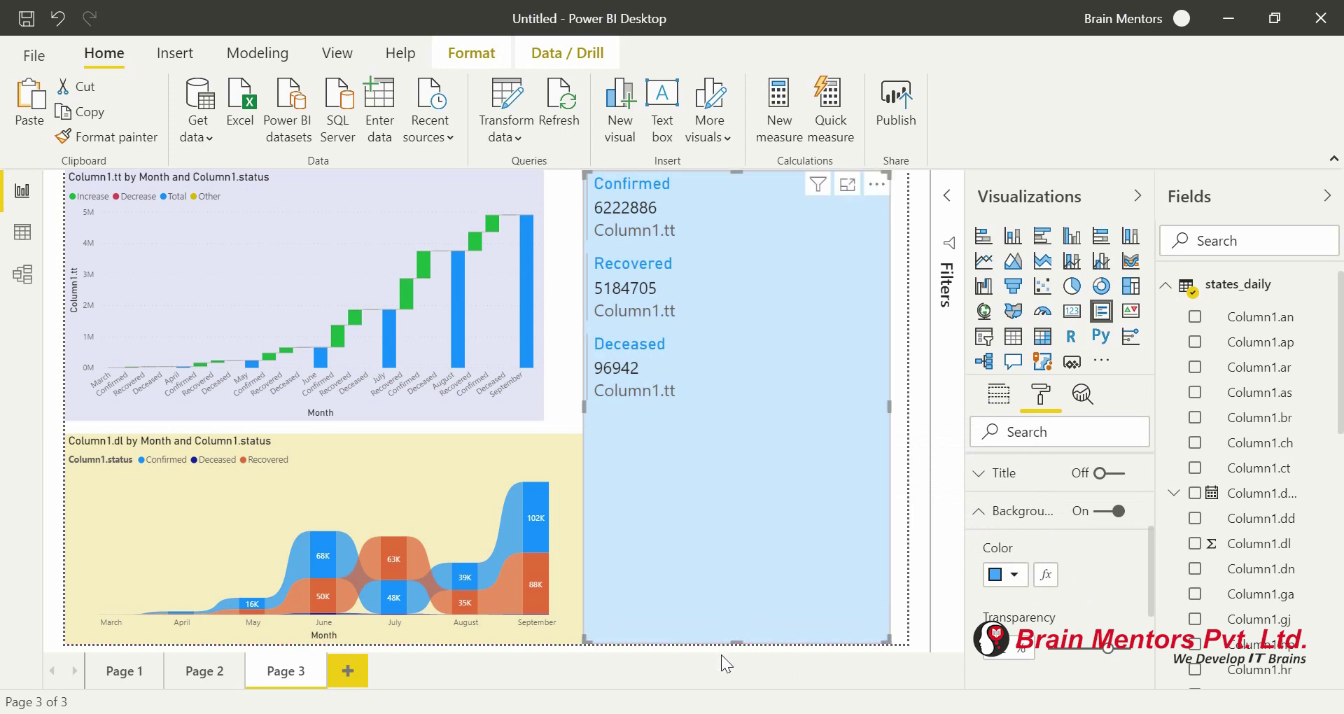
Step: Widen the waterfall chart until it meets the multi-row card, matching the ribbon chart's width
click(570, 345)
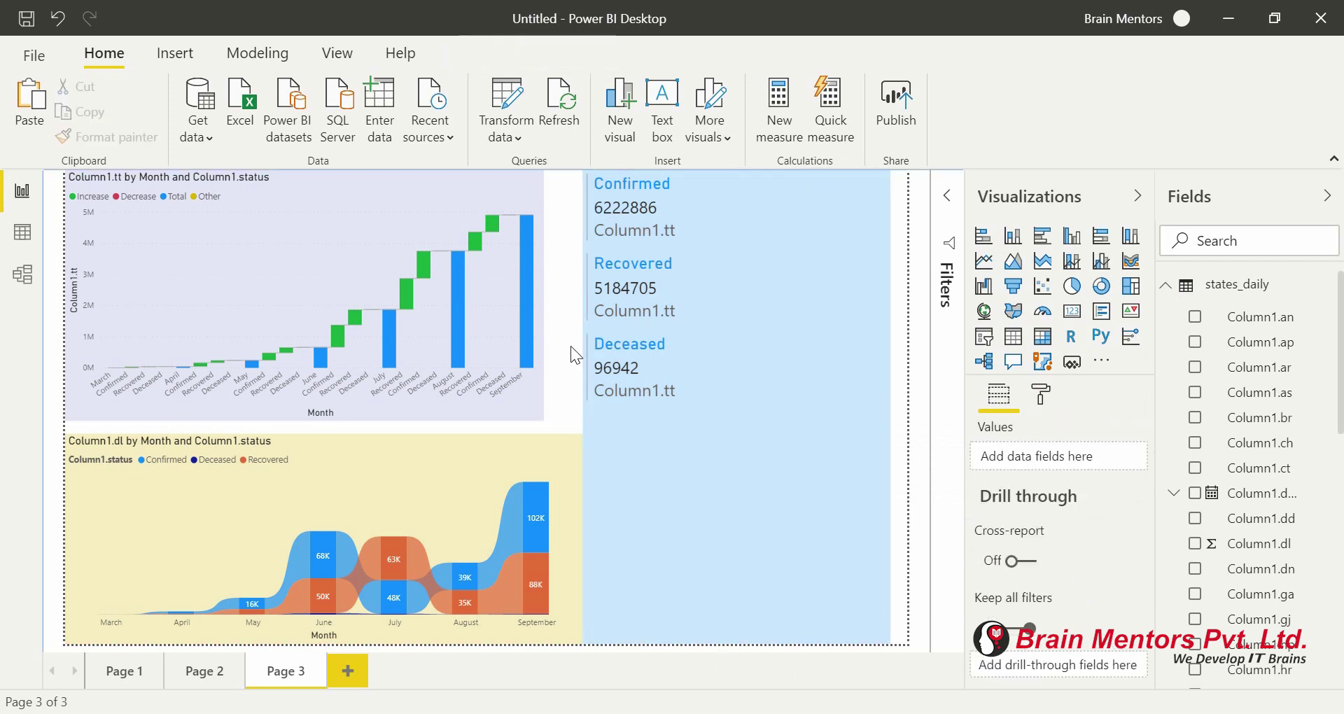
click(350, 238)
drag(541, 294, 581, 294)
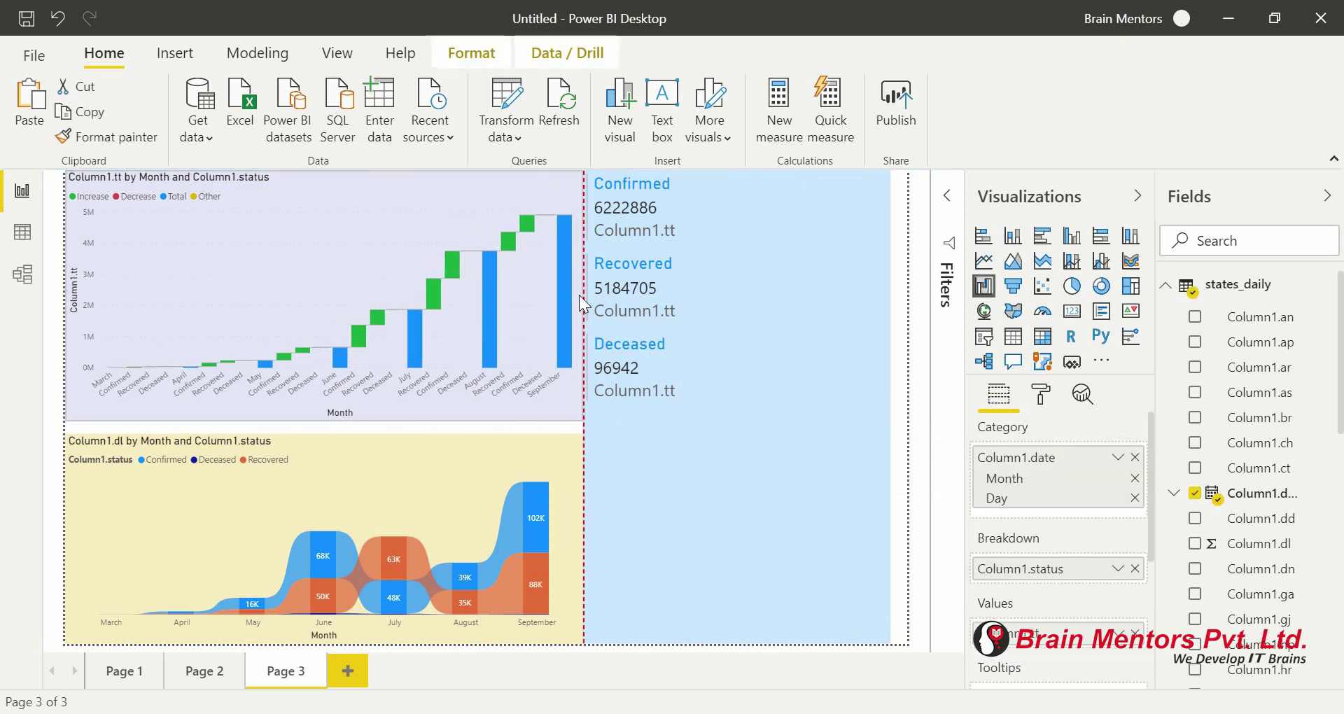
click(918, 313)
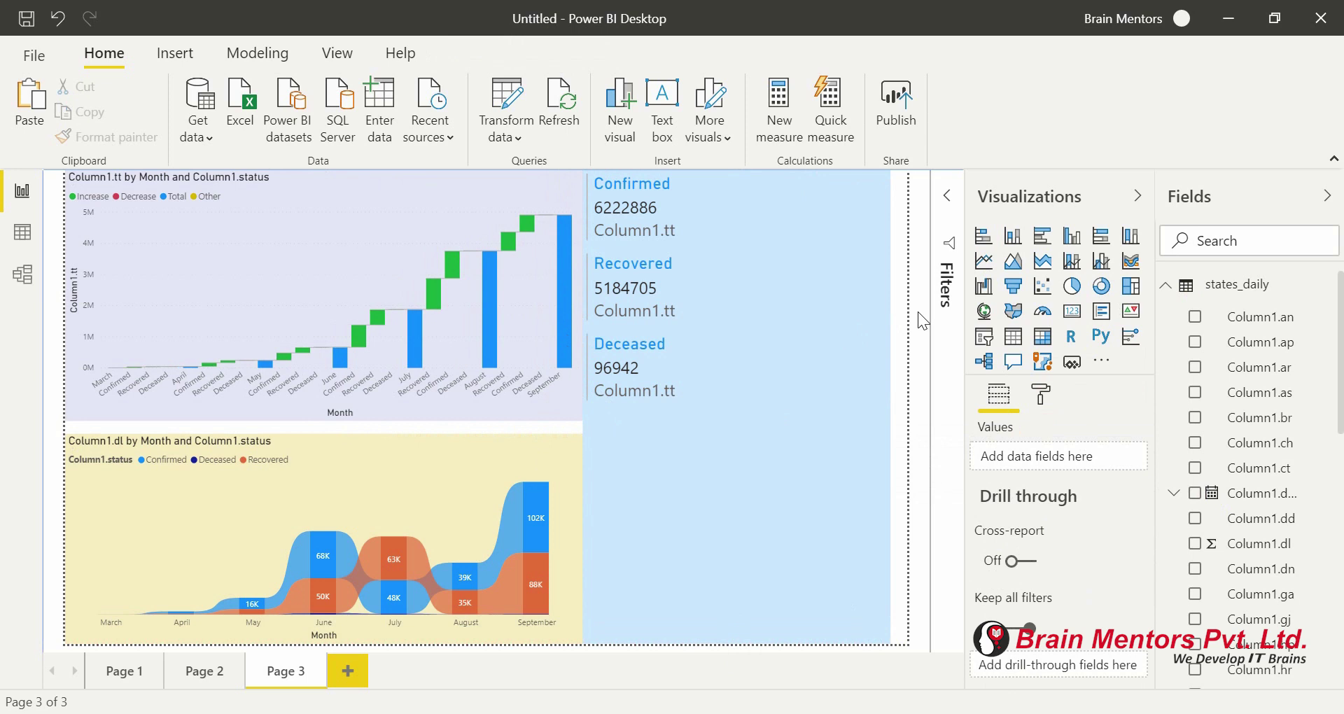
Step: Shorten the multi-row card to the waterfall chart's lower edge and insert a table visual in the space beneath it
click(749, 569)
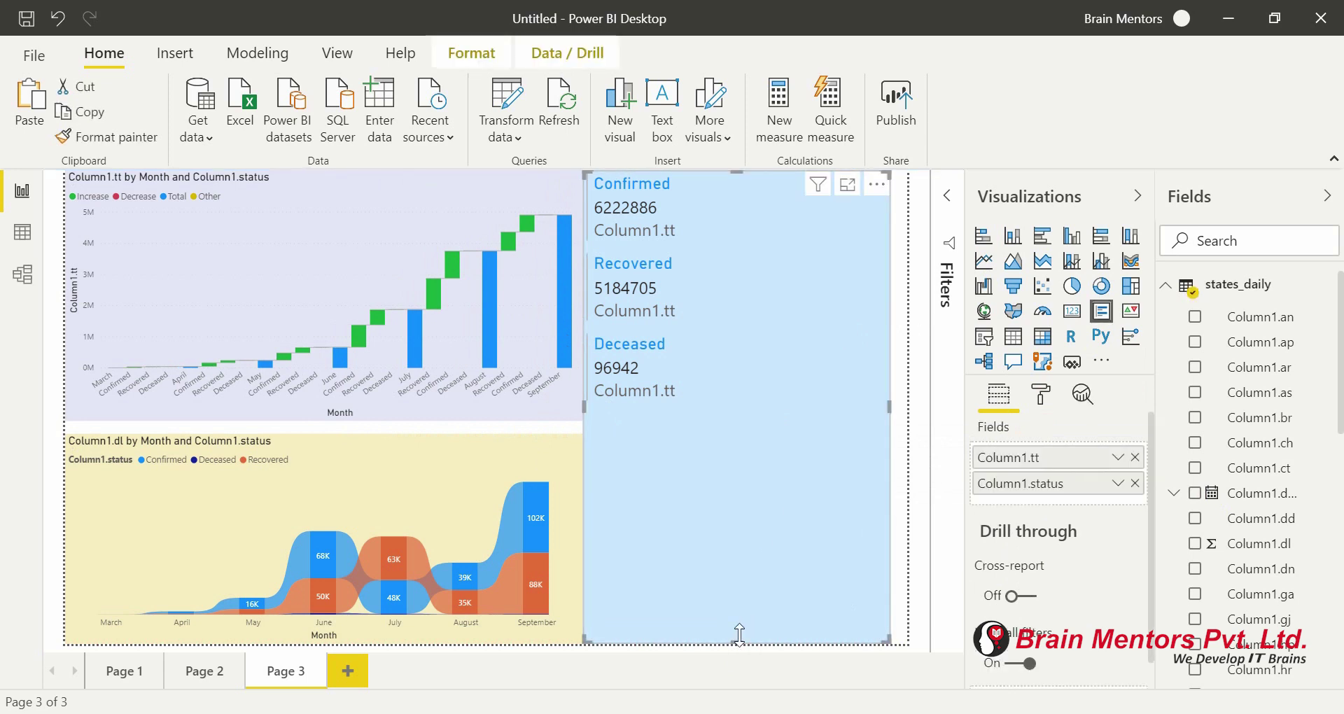
drag(737, 643, 787, 414)
click(1013, 336)
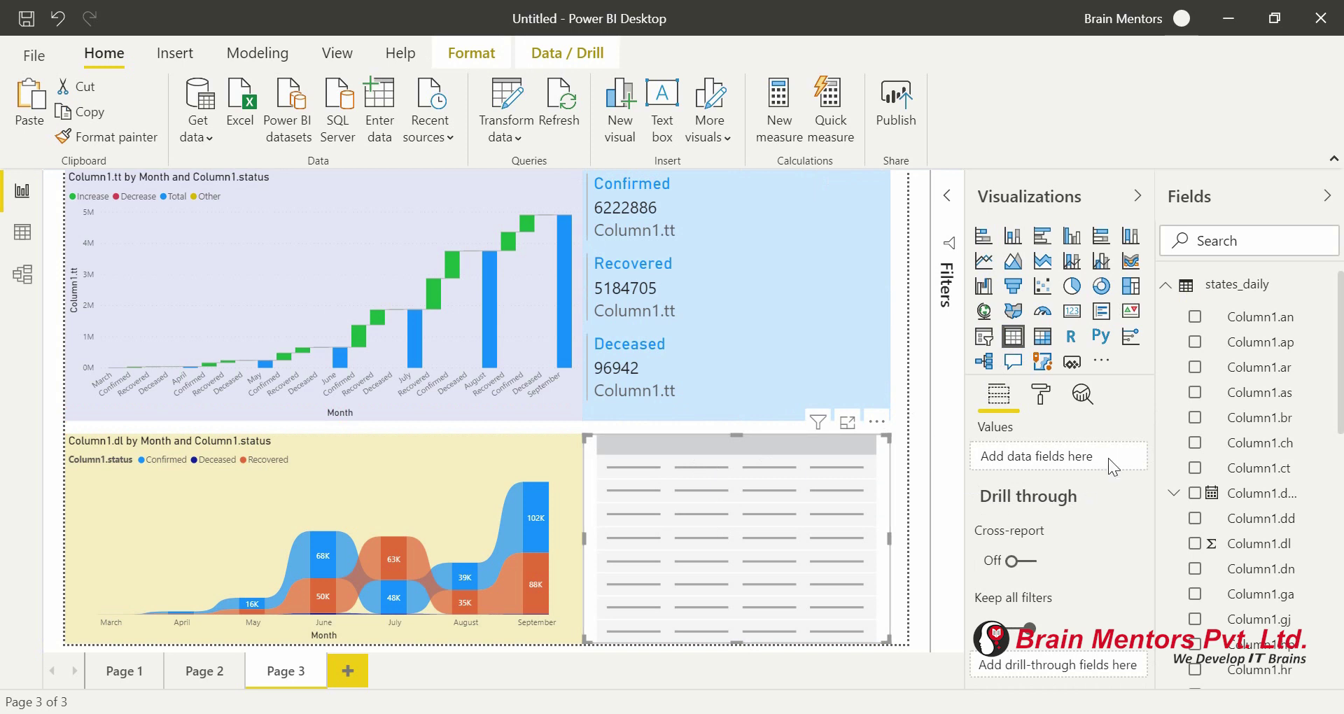
Step: Fill the table with Column1.date reduced to Month and Day, followed by Column1.tt and Column1.status
drag(1245, 494, 1060, 458)
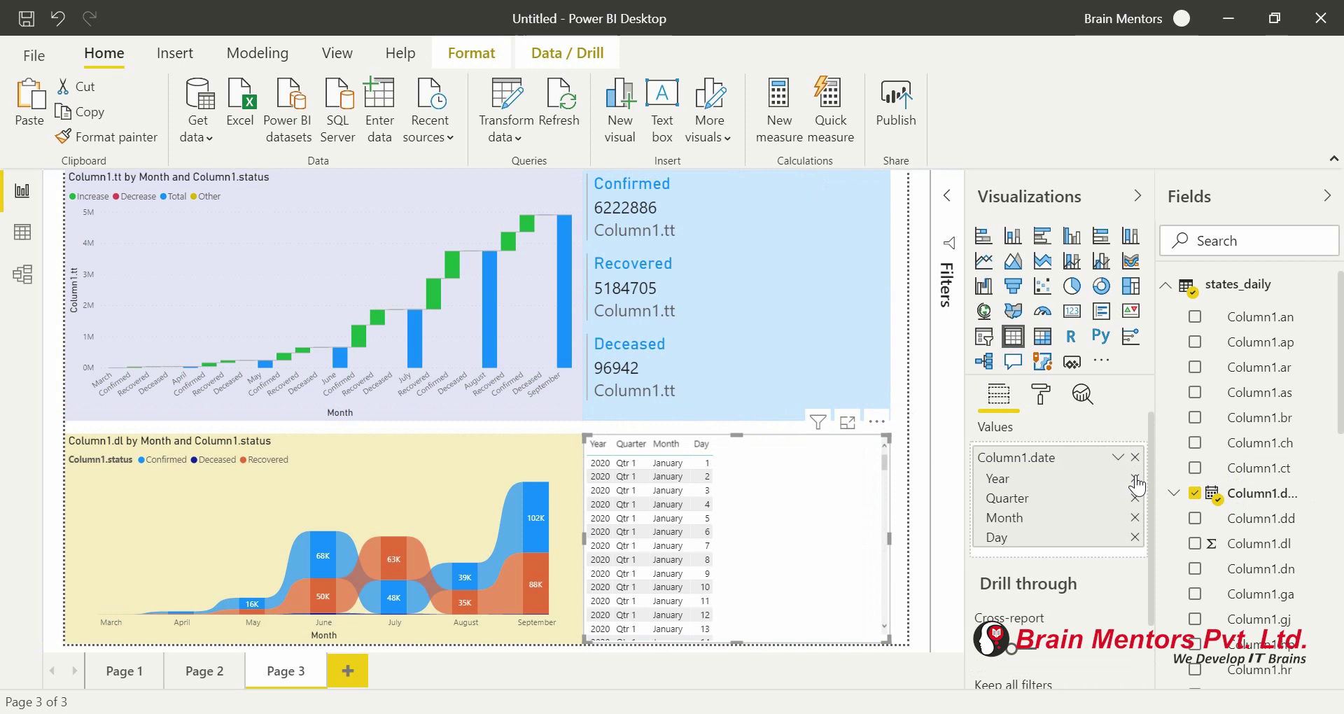
click(1135, 478)
click(1134, 479)
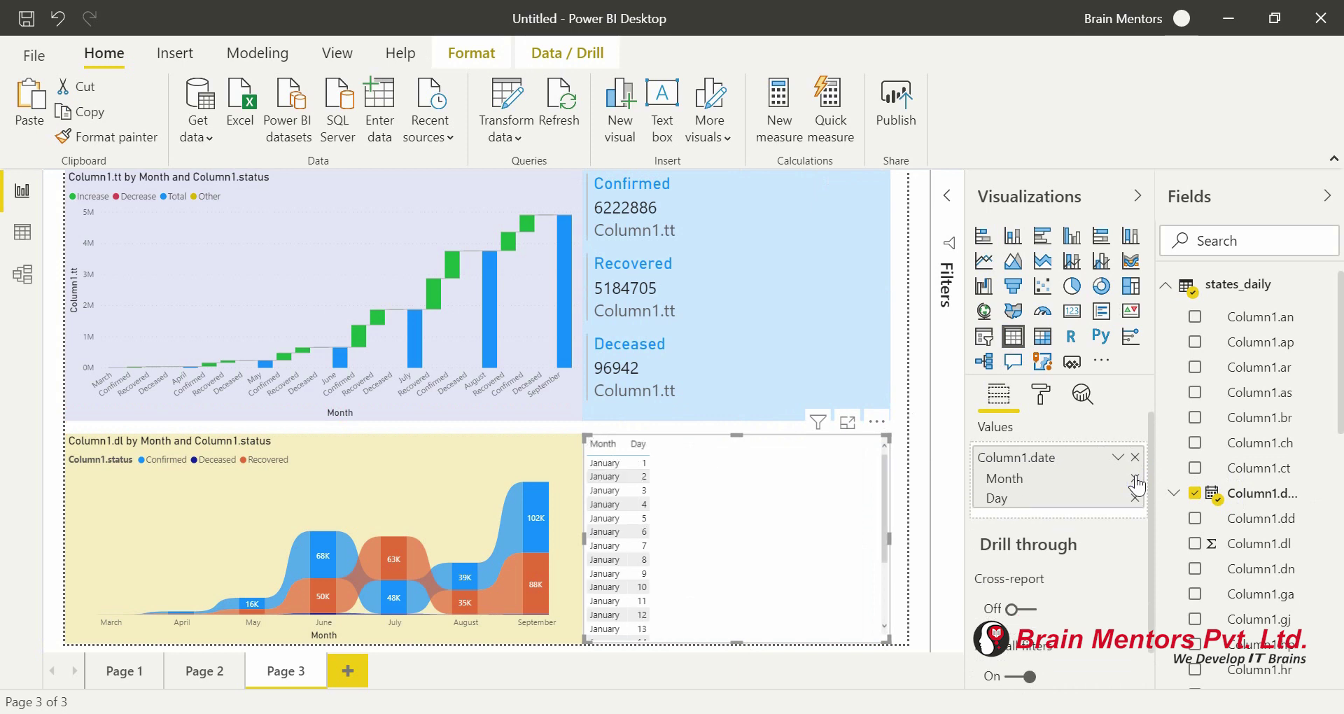
scroll(1218, 539, down, 8)
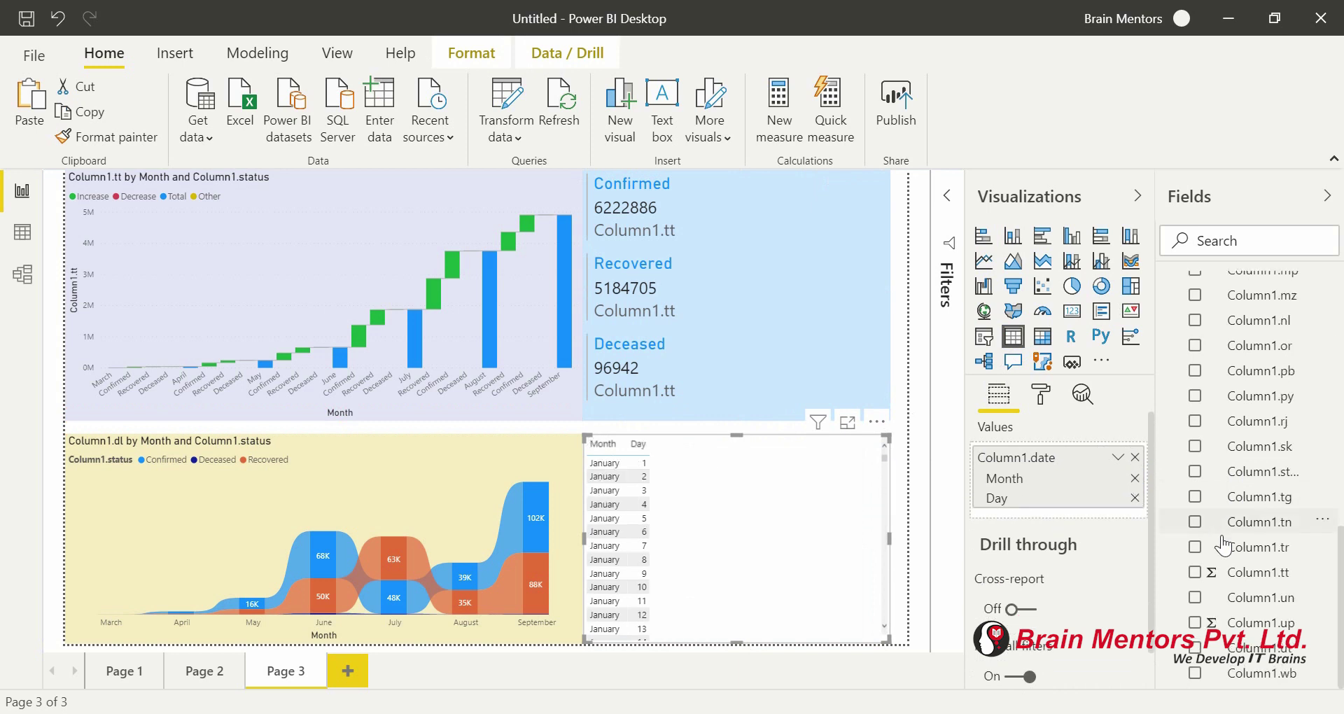
drag(1219, 574, 1078, 521)
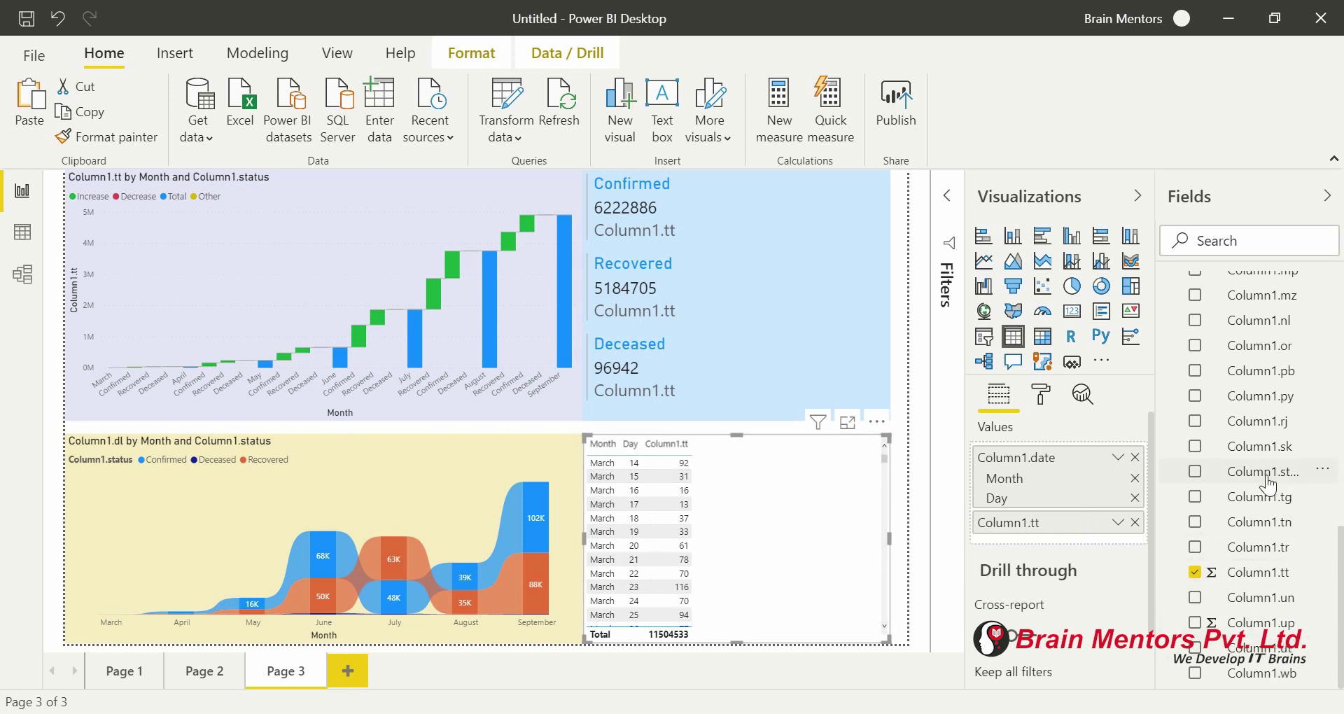
drag(1263, 472, 1096, 541)
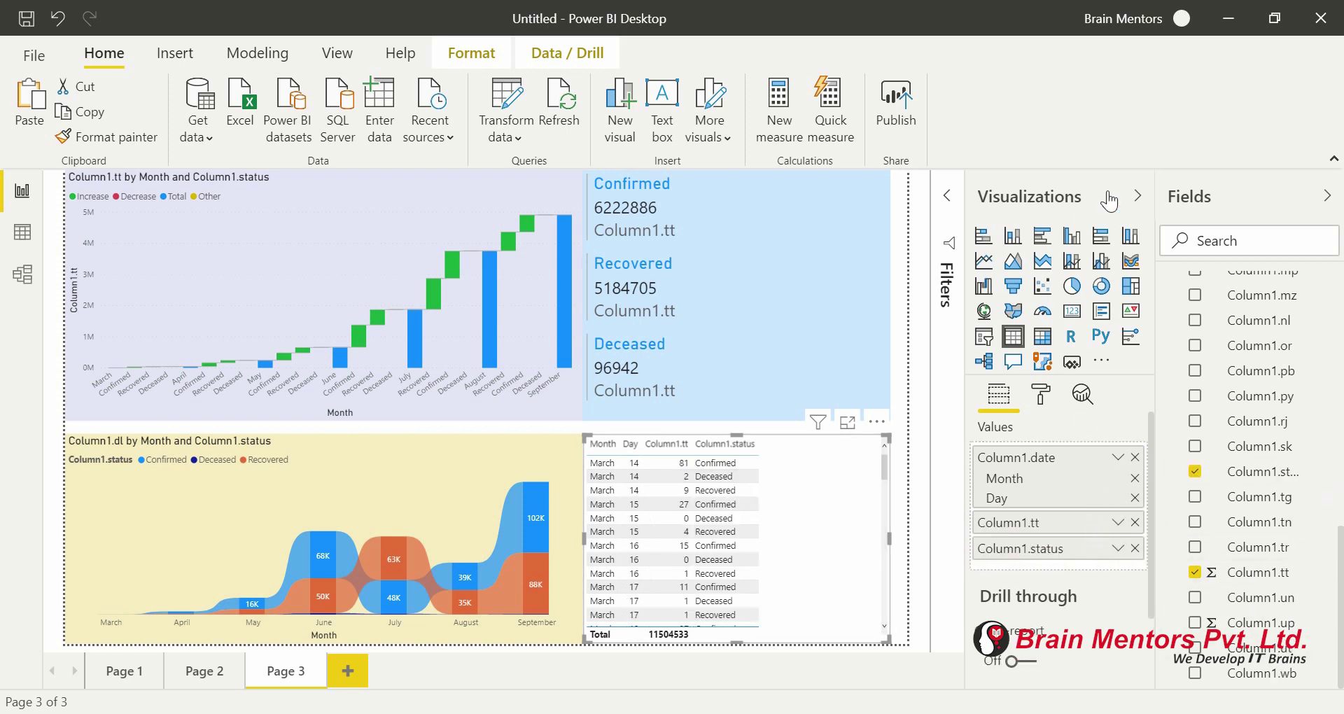
Step: Collapse the Visualizations and Fields panes, look through the table's rows, and widen its Month column to fit September on one line
click(1136, 198)
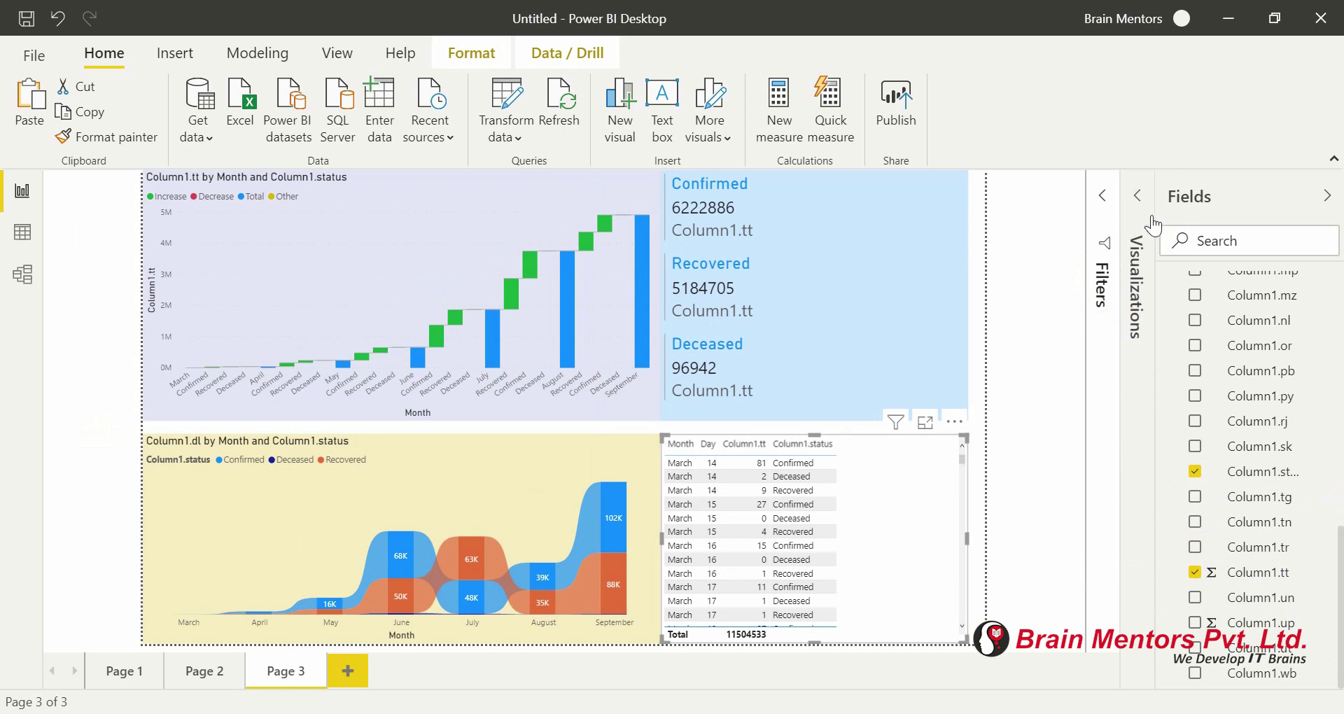
click(1329, 198)
click(1155, 385)
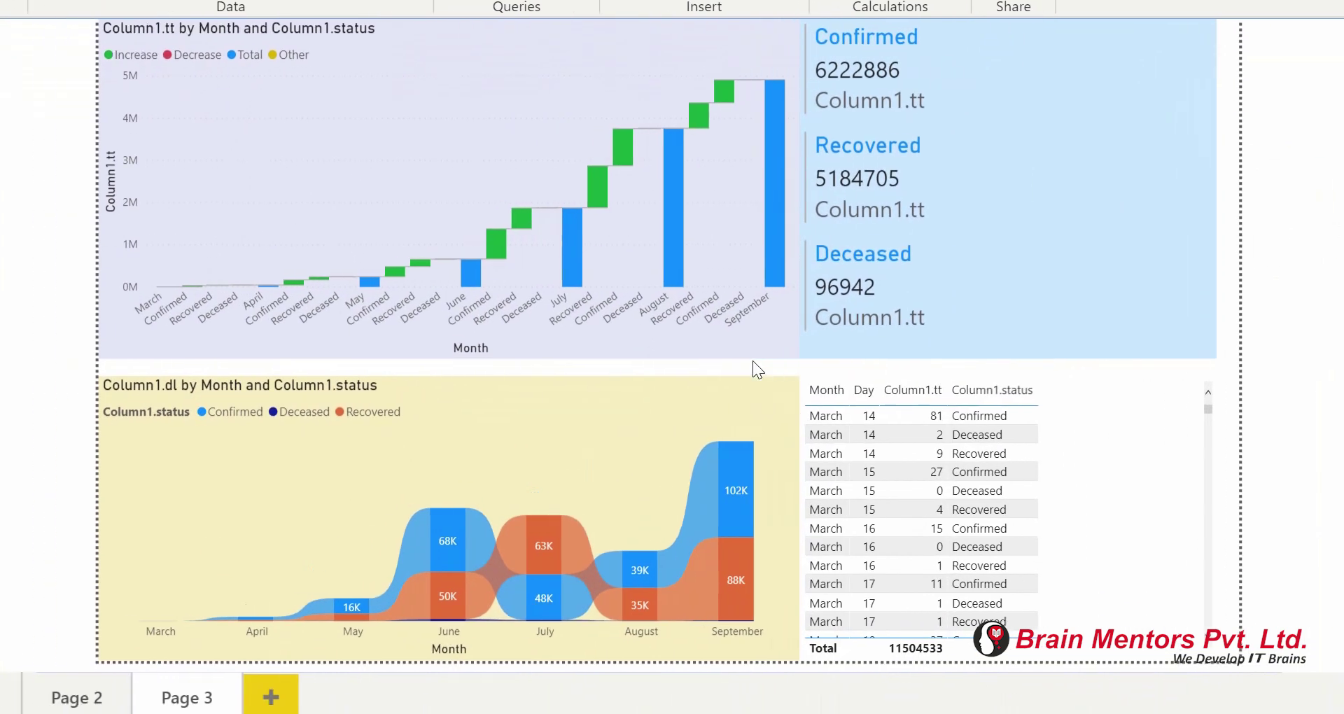
scroll(1034, 501, down, 10)
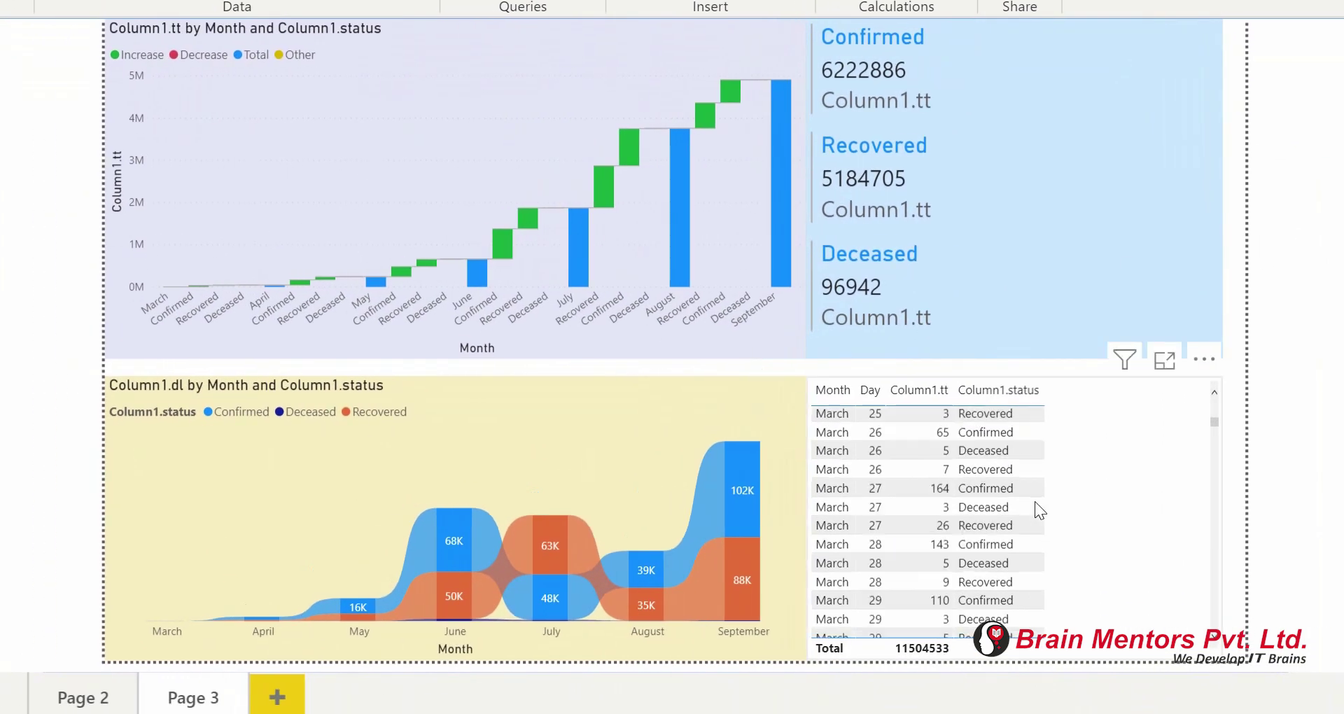
scroll(1026, 506, down, 15)
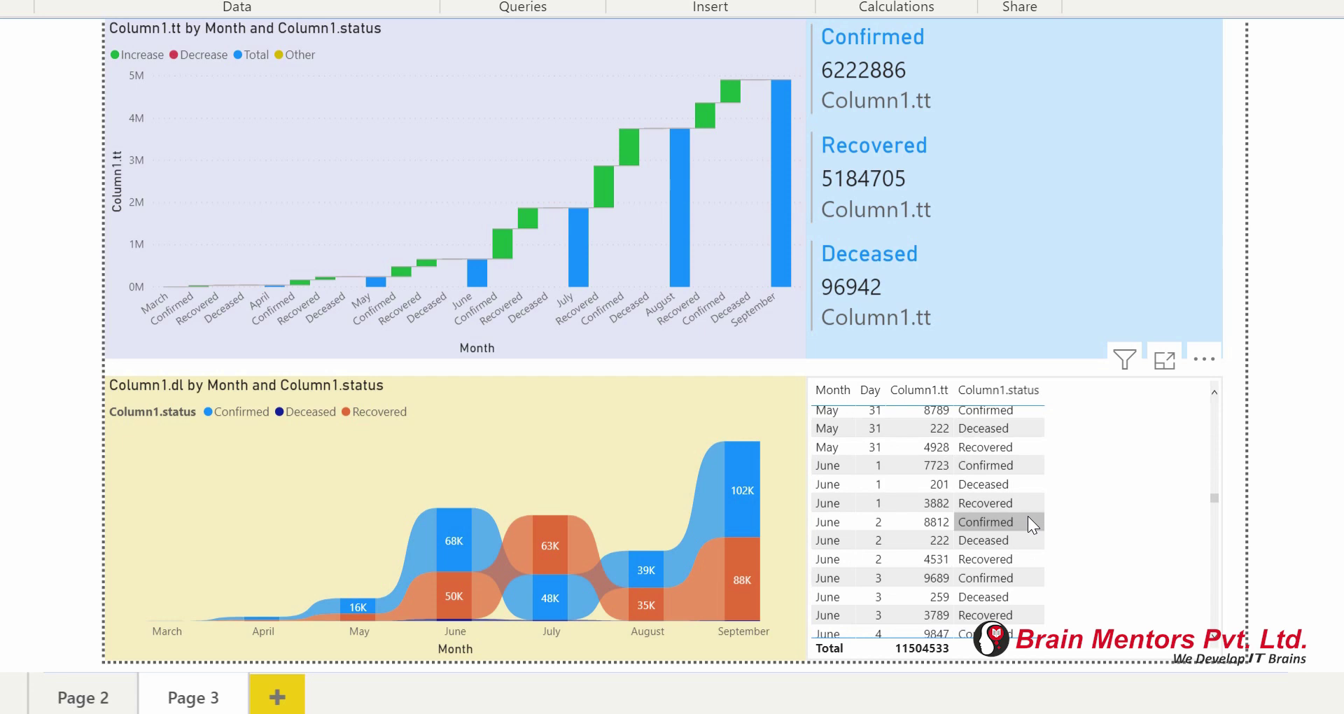
scroll(1050, 522, down, 5)
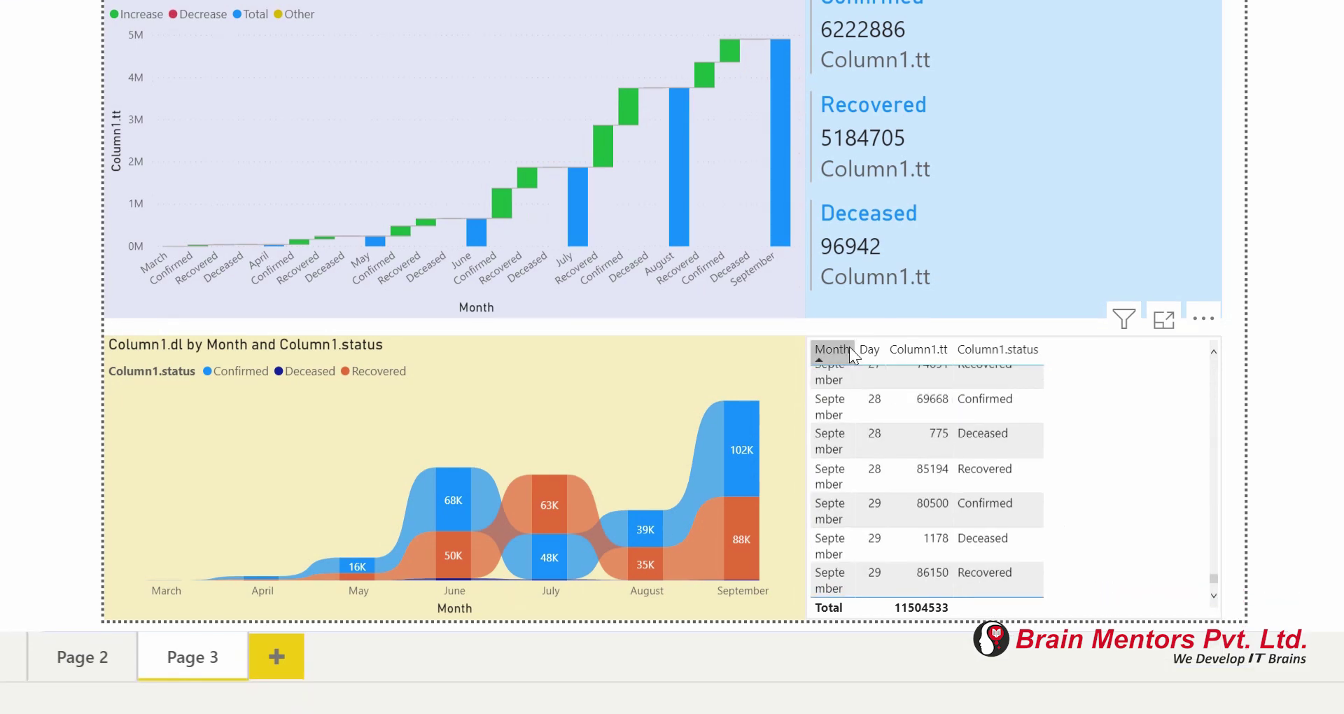
drag(853, 348, 900, 349)
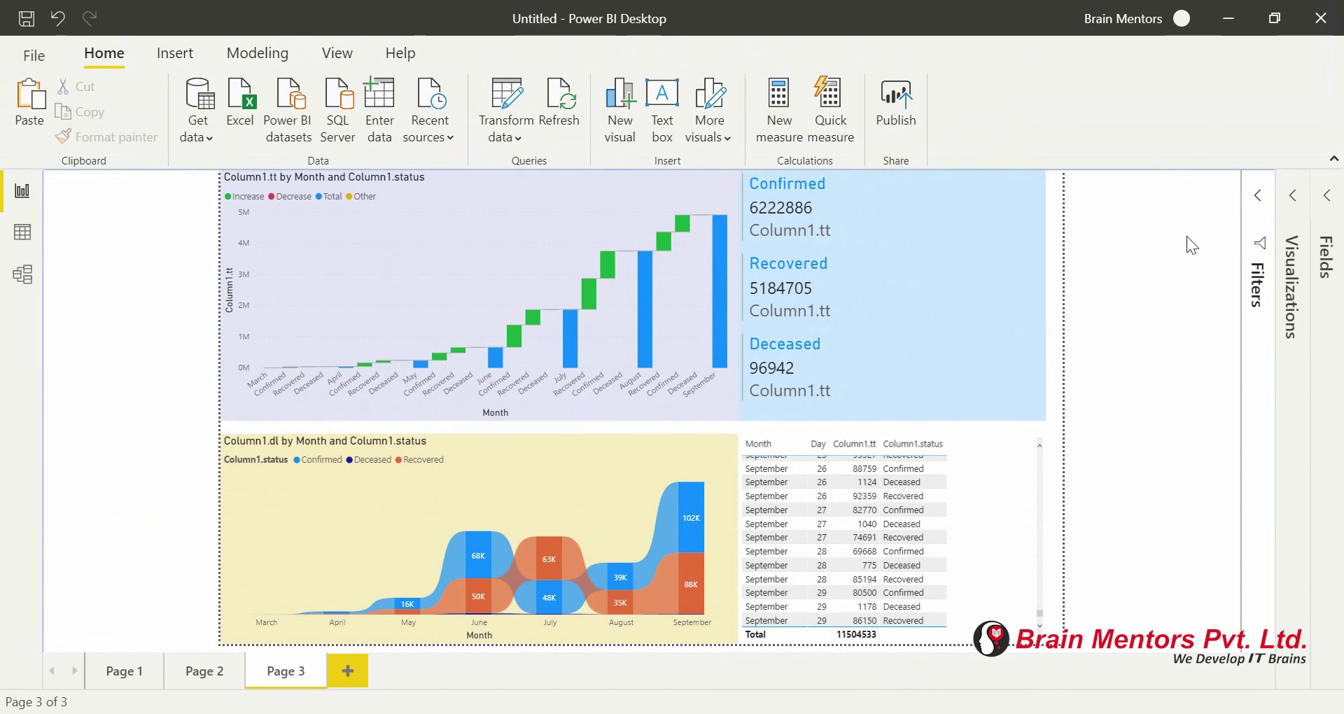
Step: Add a fourth report page, bring back the Fields and Visualizations panes, and collapse the states_daily field list
click(1255, 196)
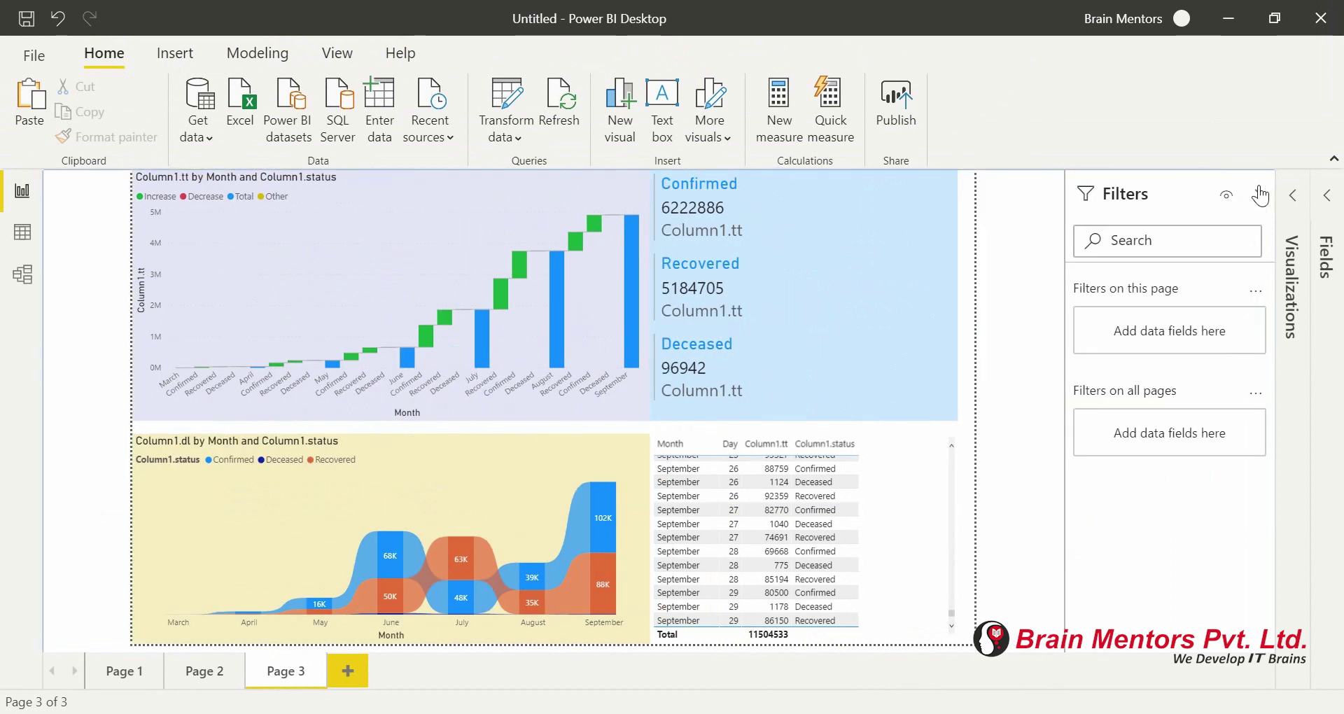
click(1328, 196)
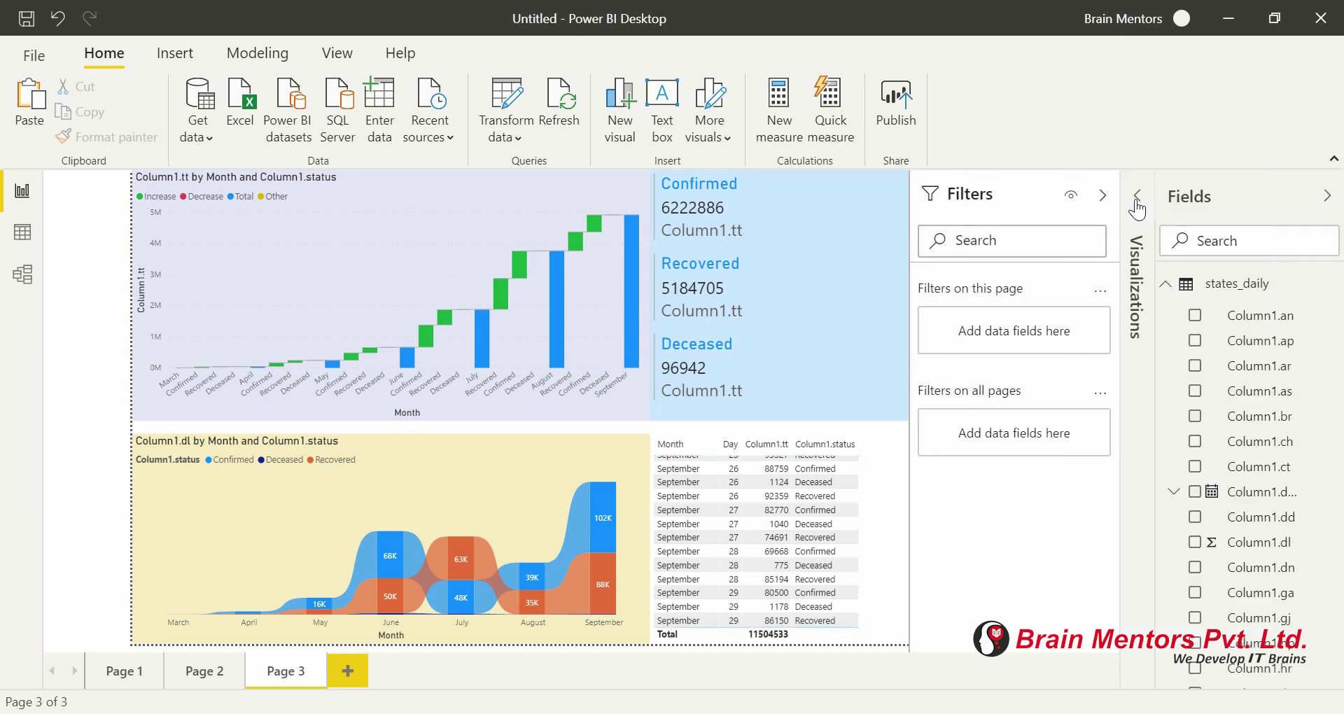
click(1103, 198)
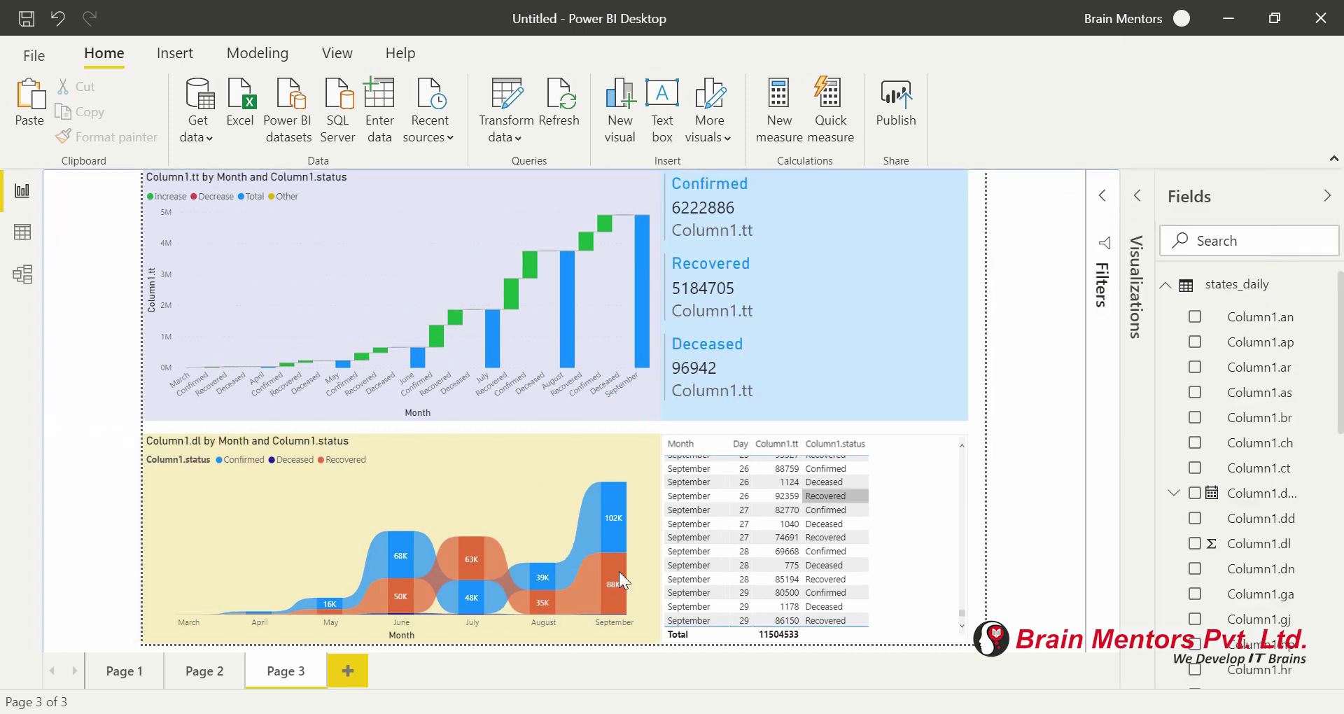
click(347, 670)
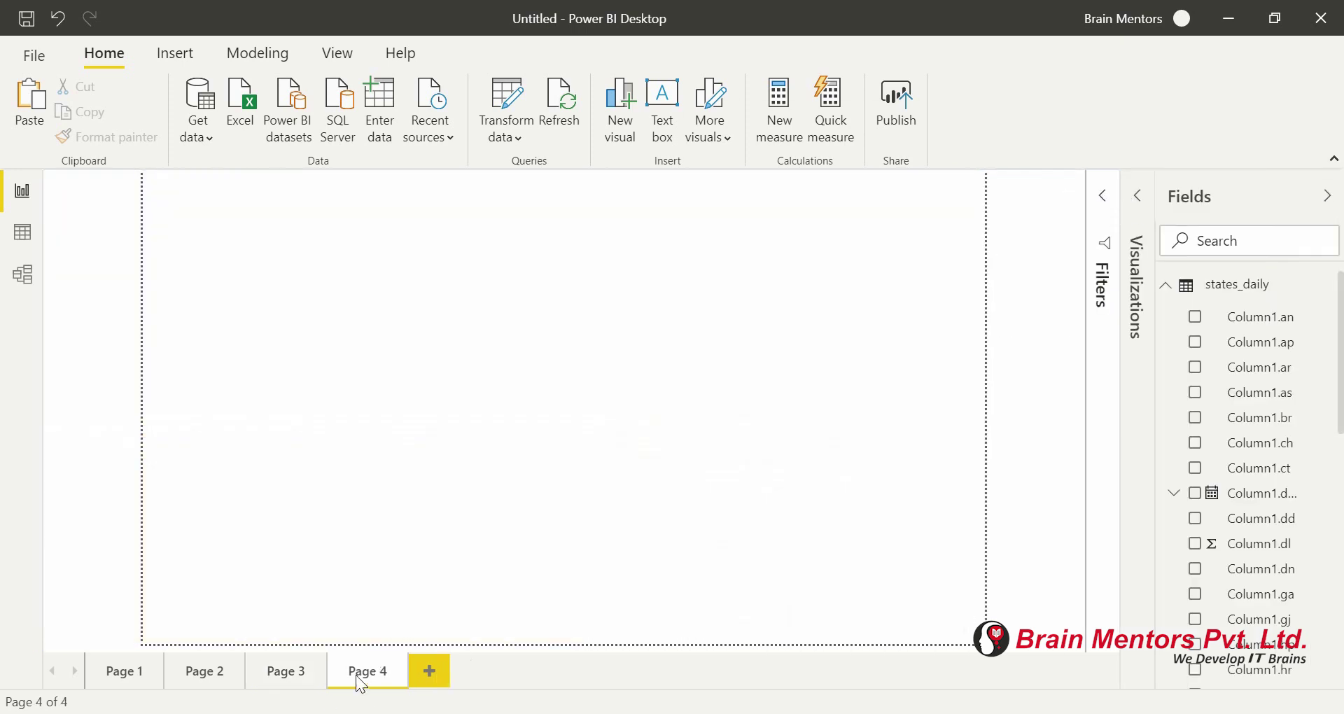
click(1137, 196)
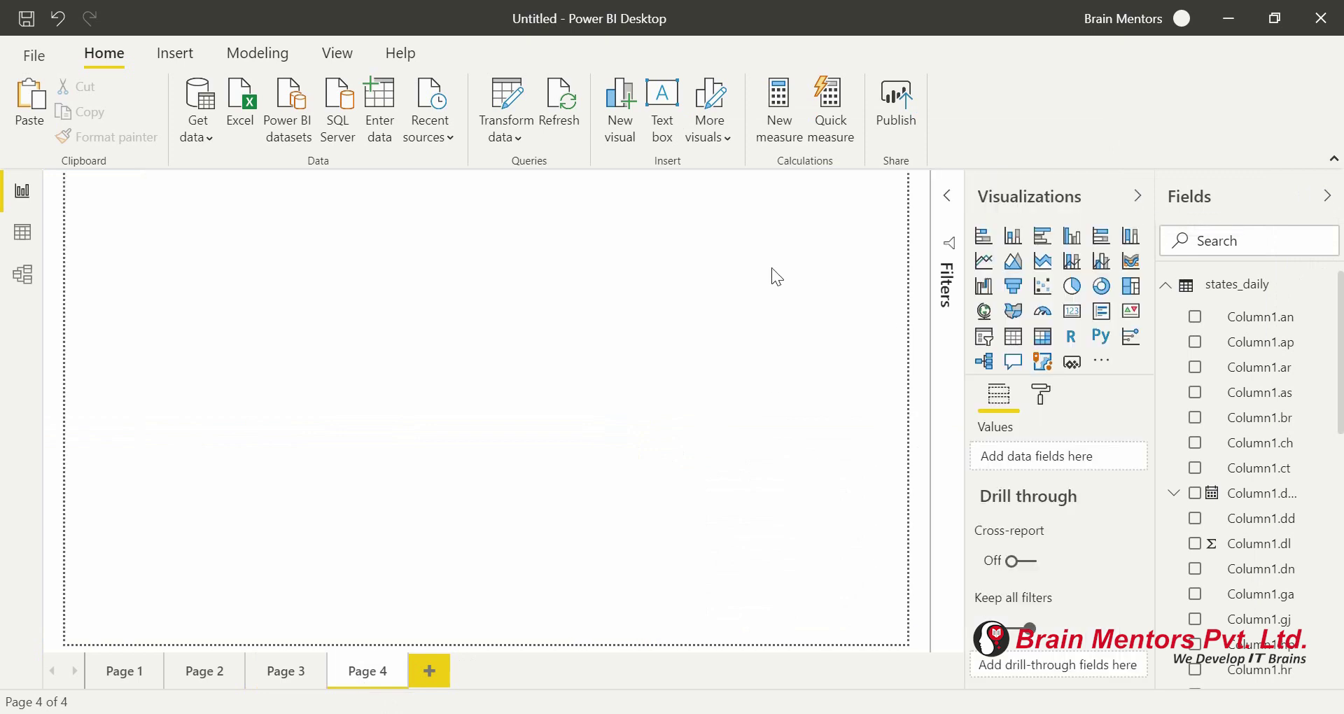
click(1166, 287)
Step: Import the Covid_Data CSV file from the Dataset_2 folder, looking across its preview columns before loading it
click(111, 53)
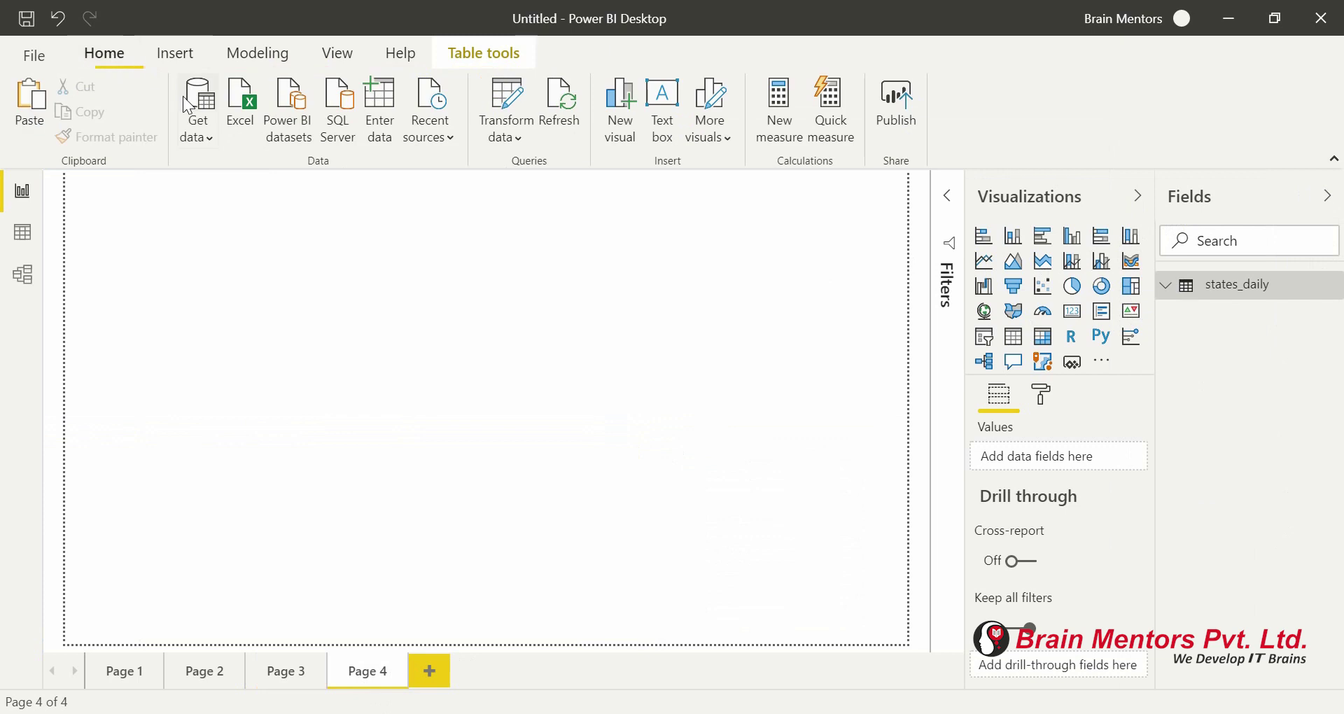
click(201, 129)
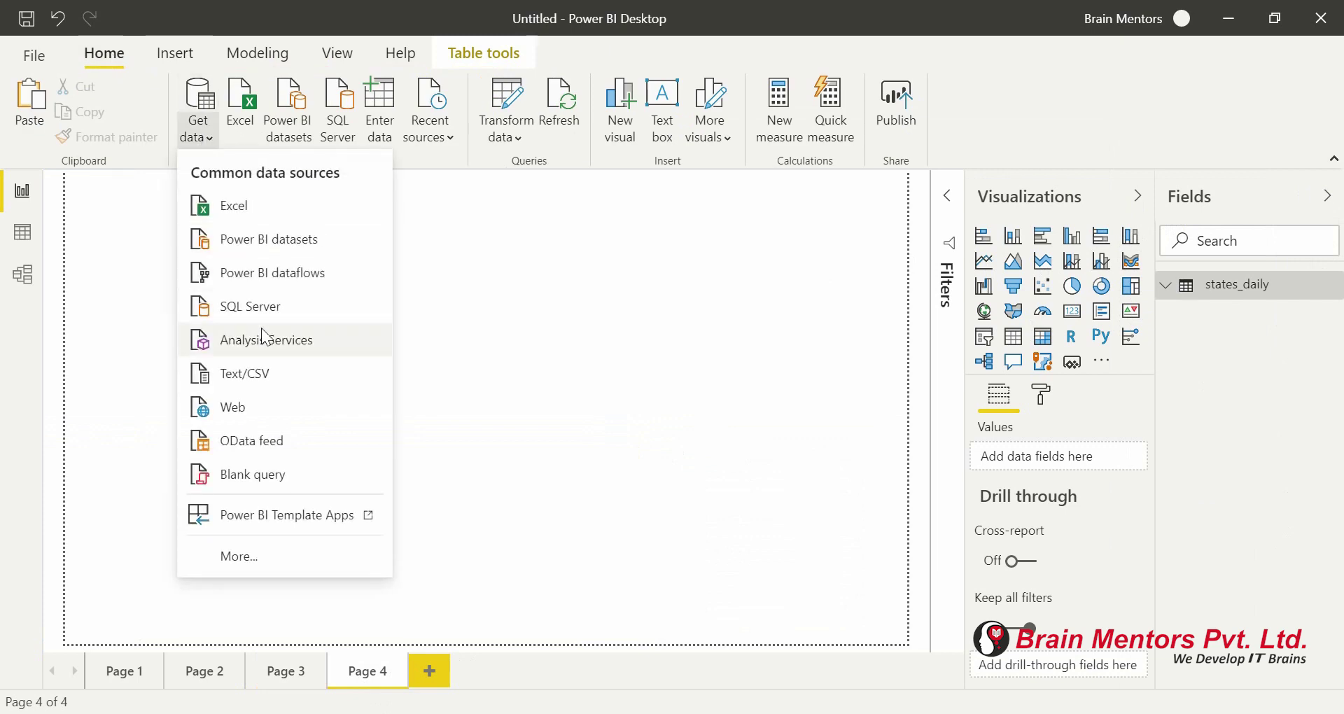
click(250, 378)
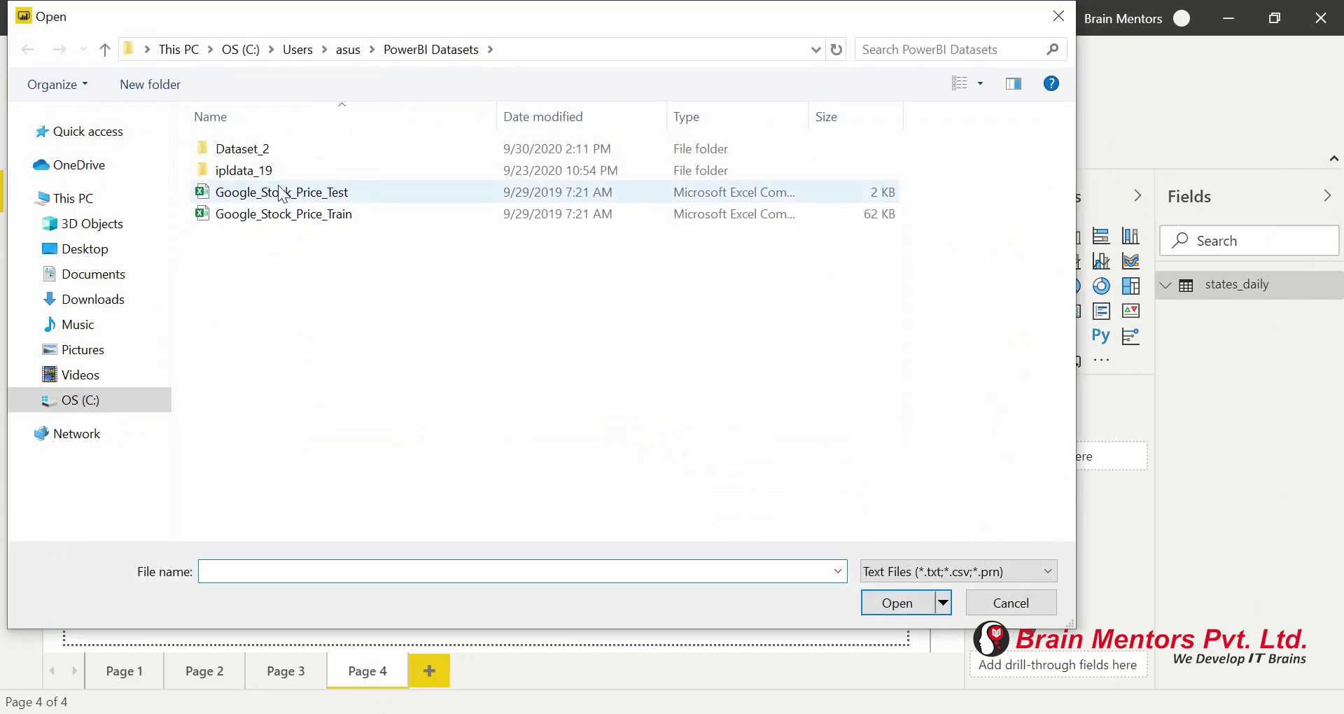
double_click(324, 150)
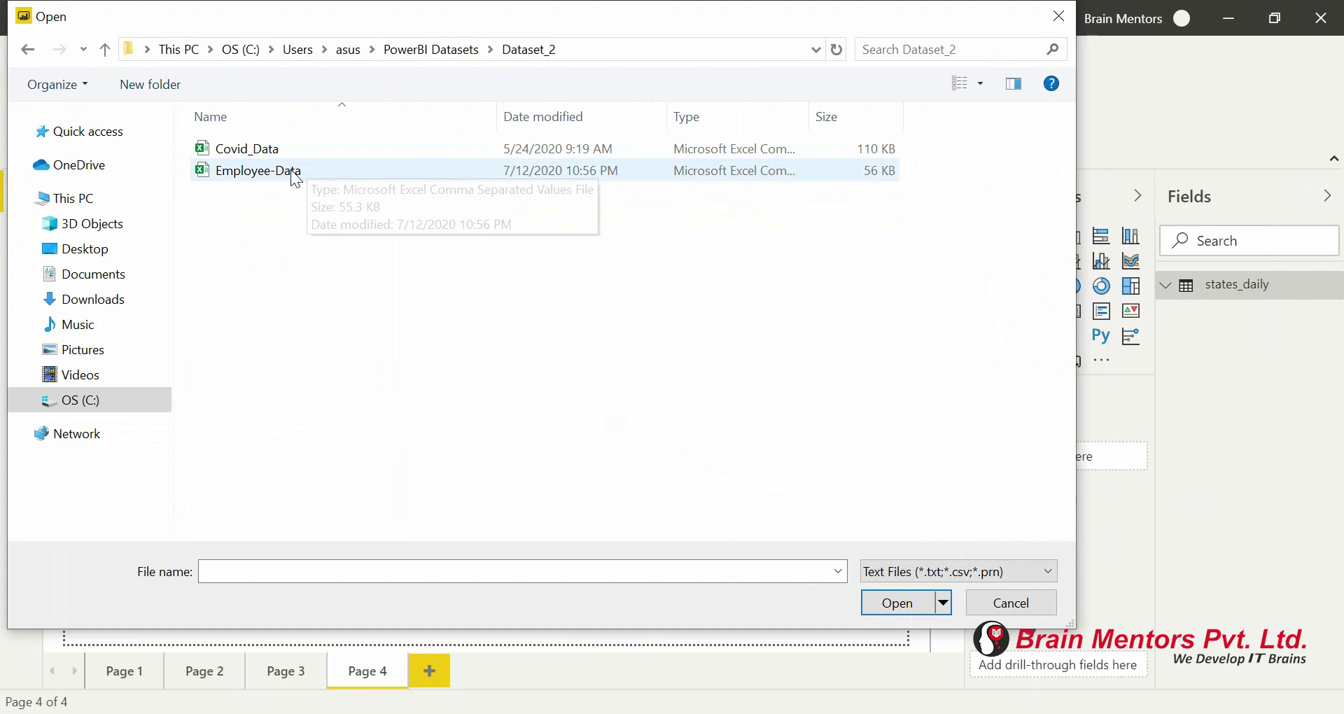
double_click(267, 147)
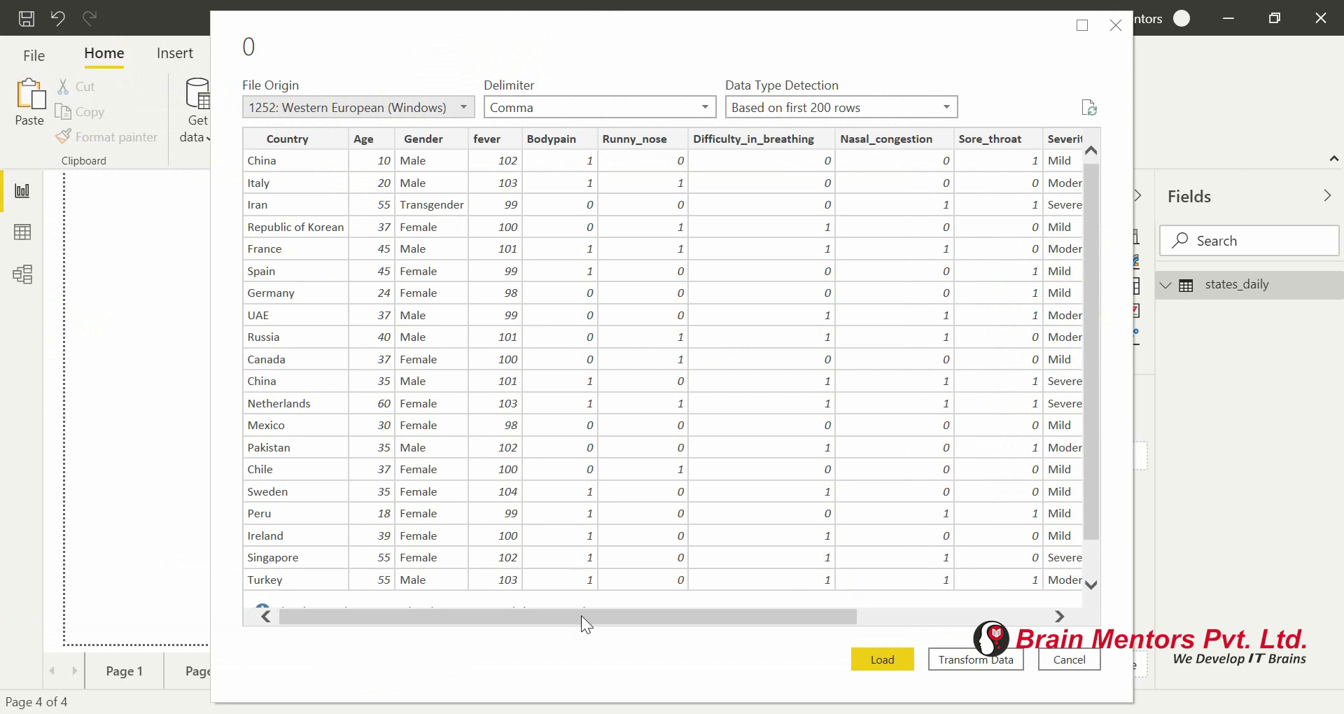
drag(581, 616, 818, 612)
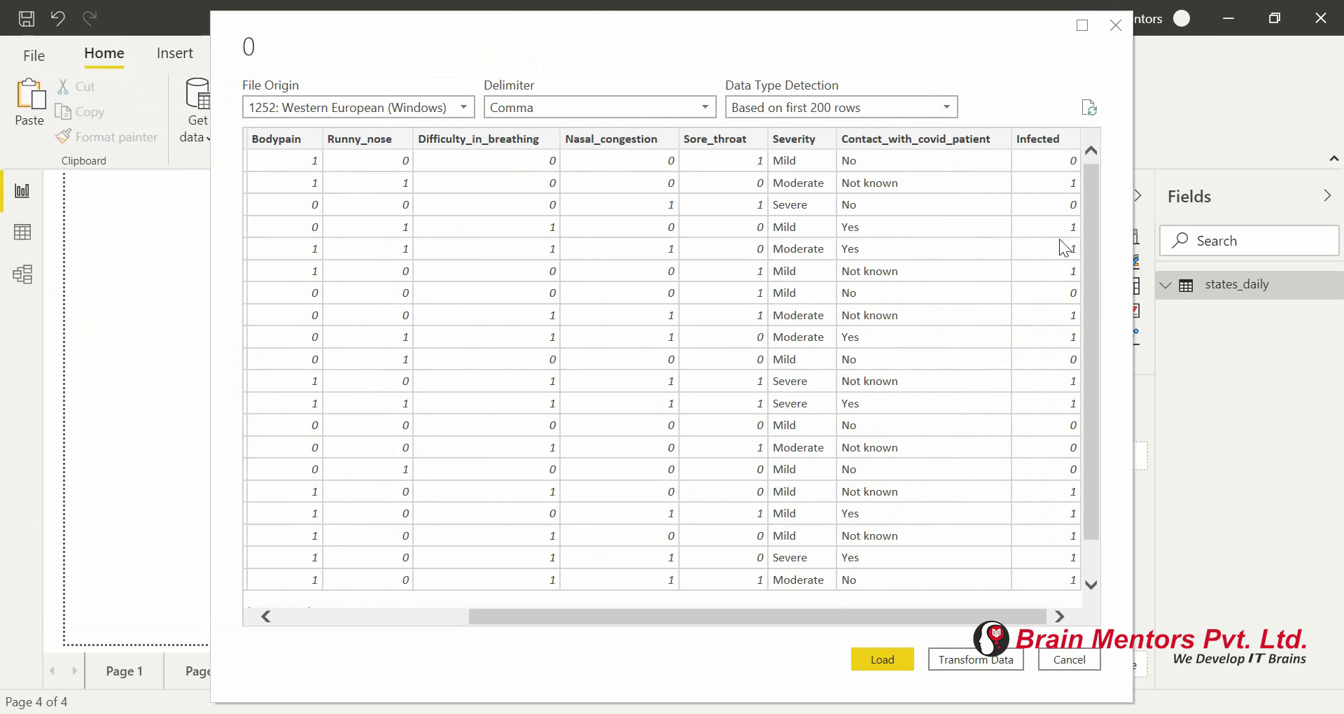
drag(862, 616, 884, 636)
click(856, 665)
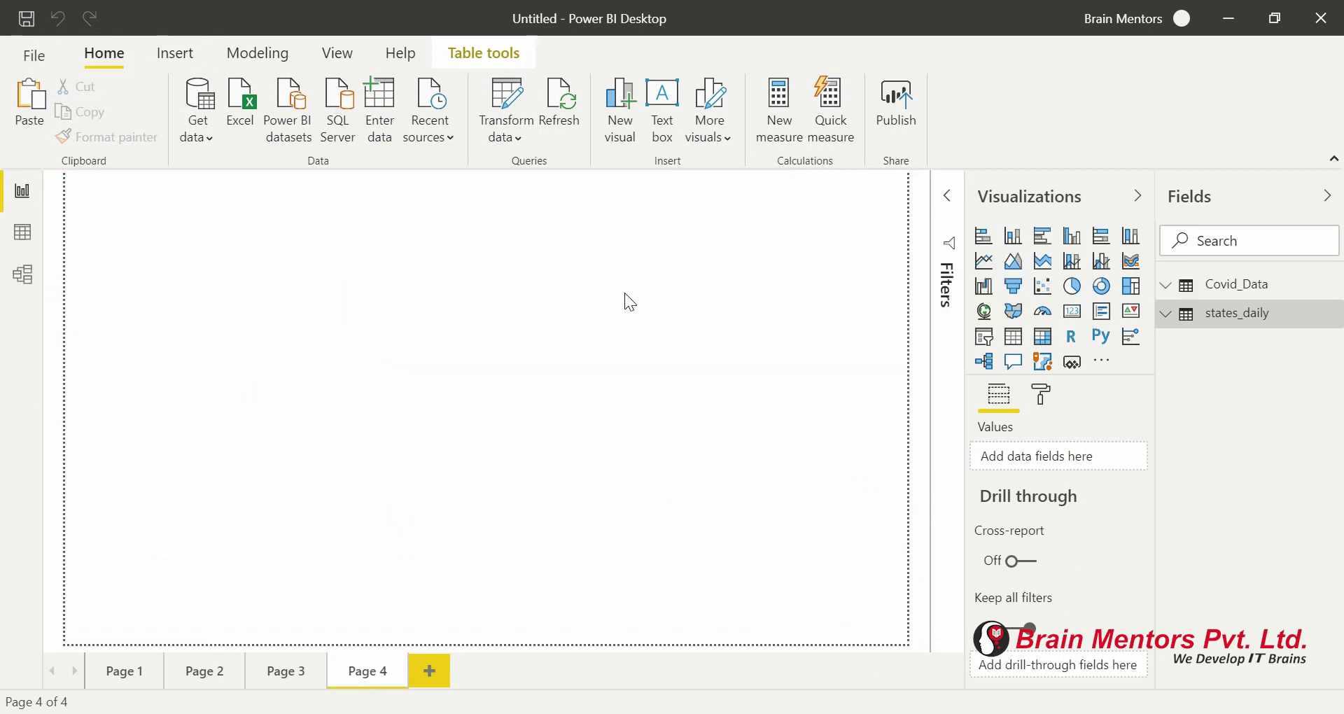
Step: Insert a funnel chart at full page height and about half the page width, grouped by Covid_Data's Age with Infected as values
click(1010, 287)
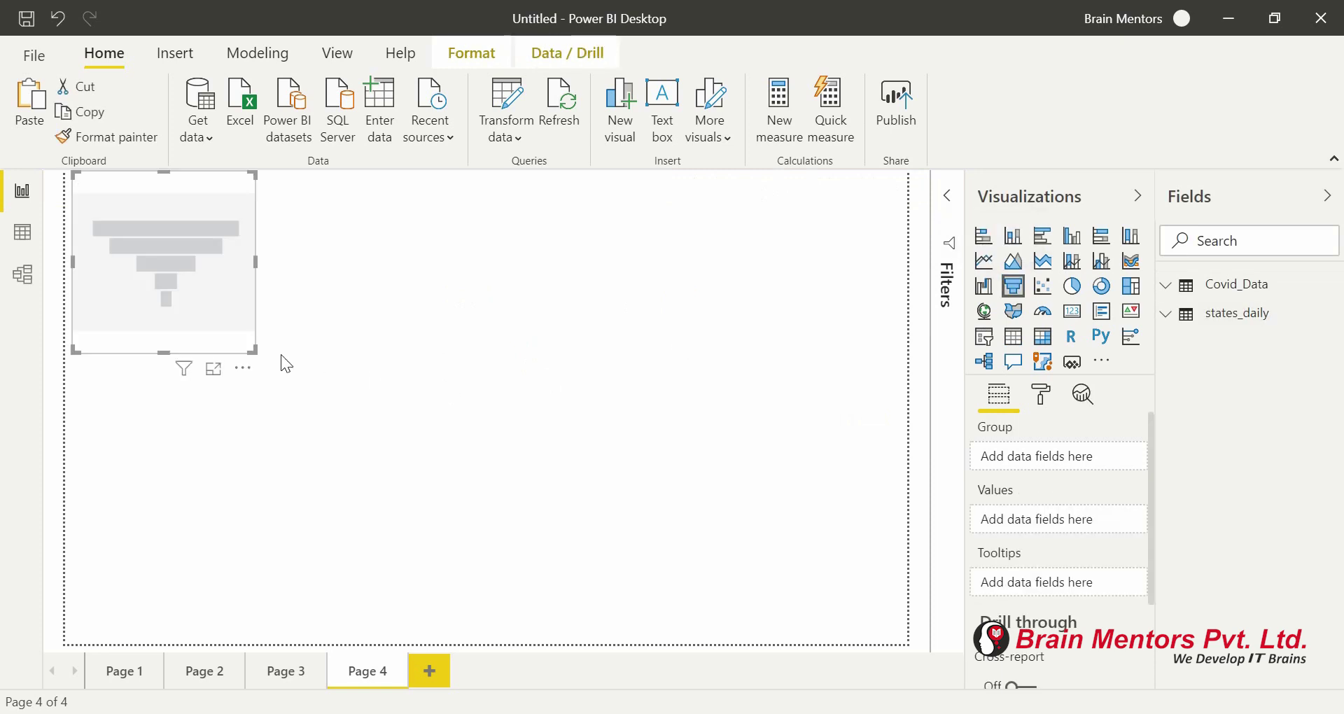
drag(258, 345, 411, 638)
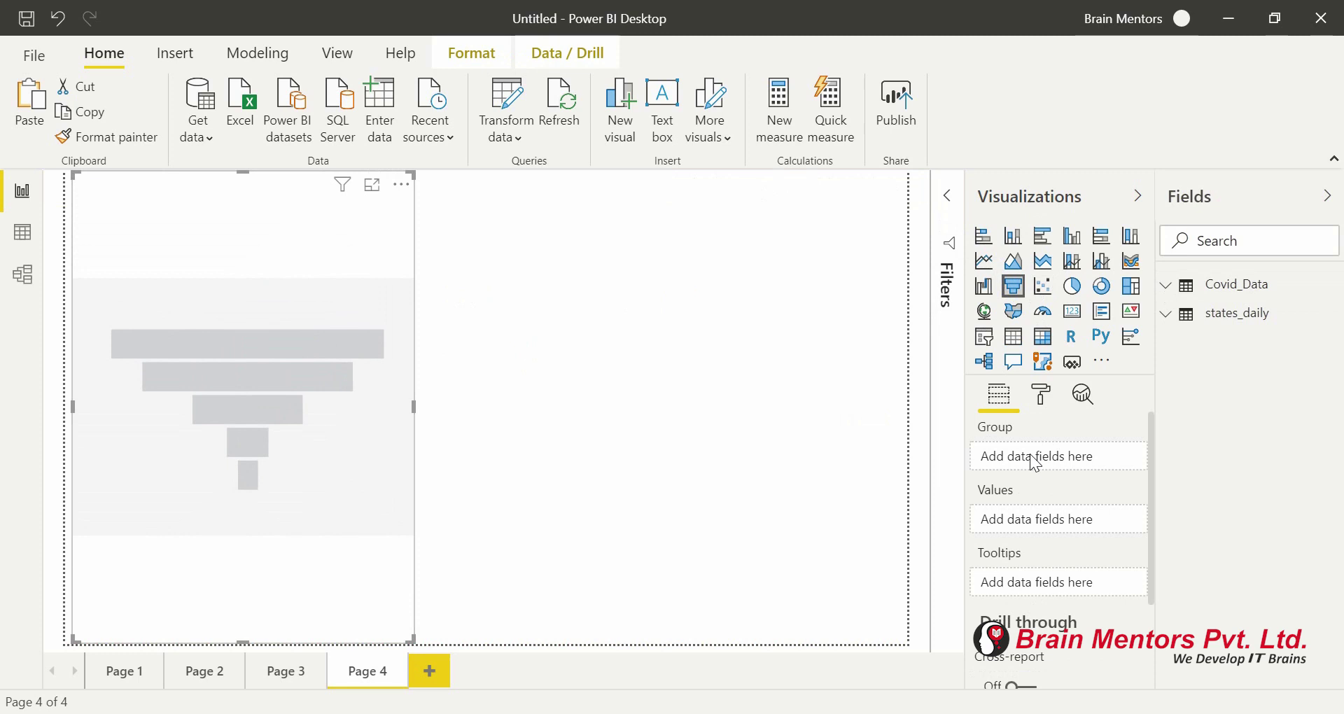
click(1167, 293)
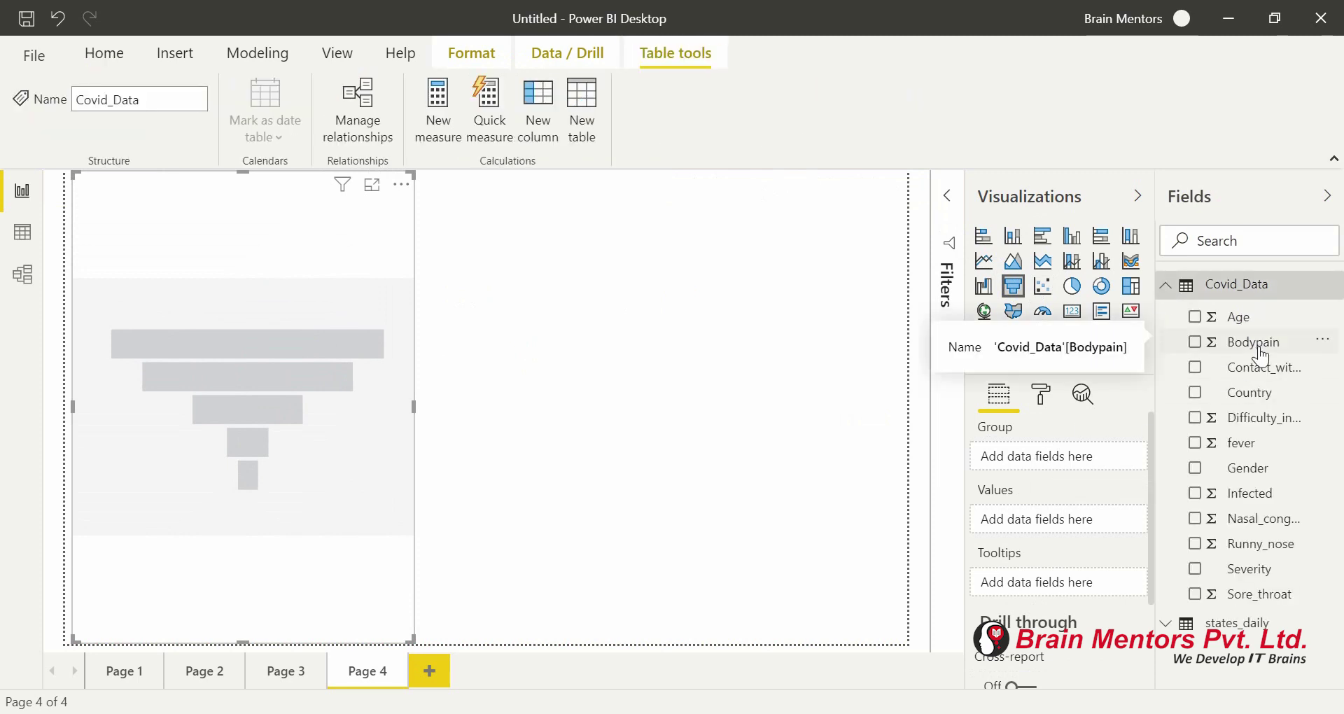
drag(1249, 320, 1082, 472)
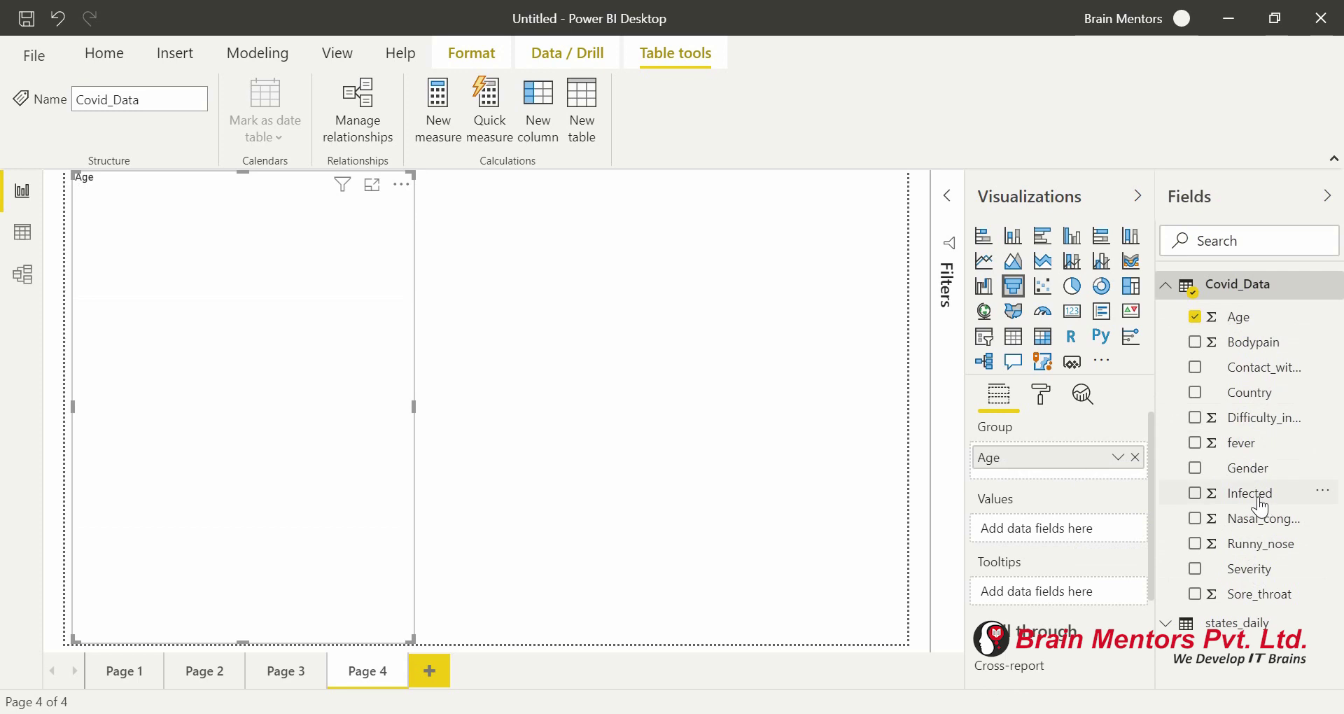
drag(1256, 499, 1082, 532)
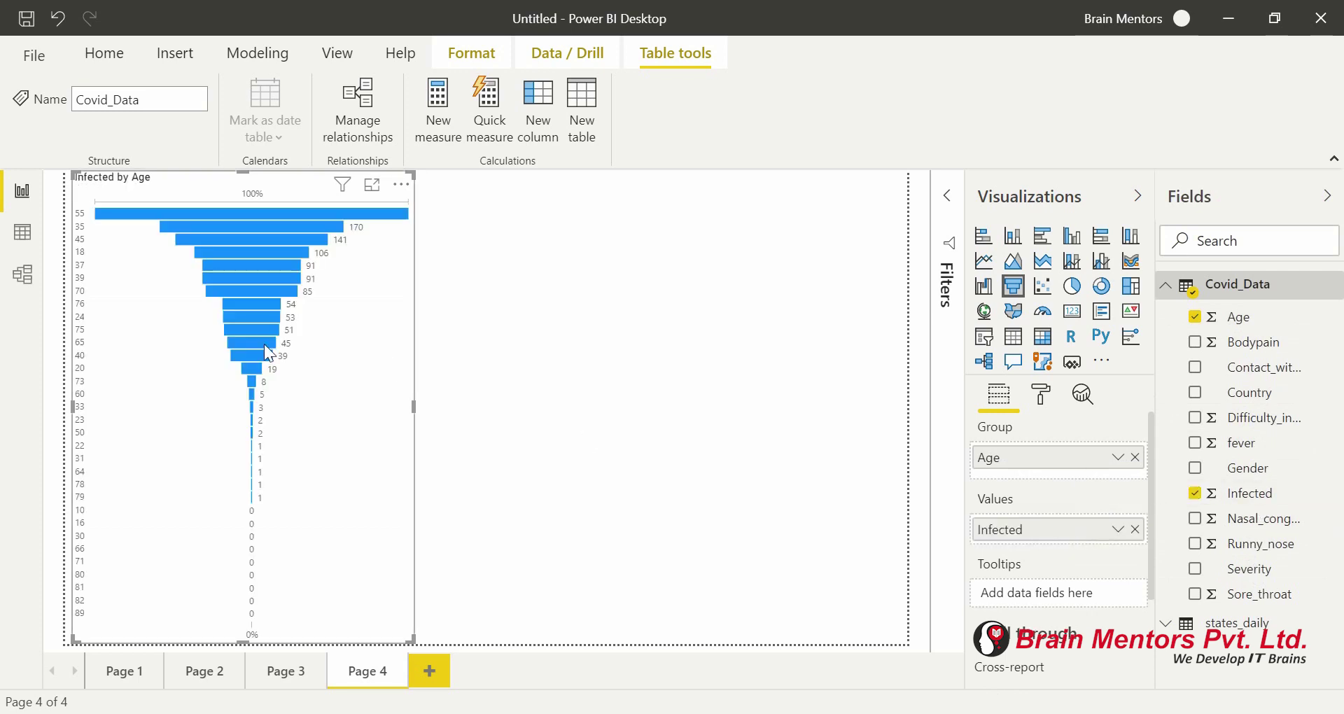
drag(414, 408, 496, 408)
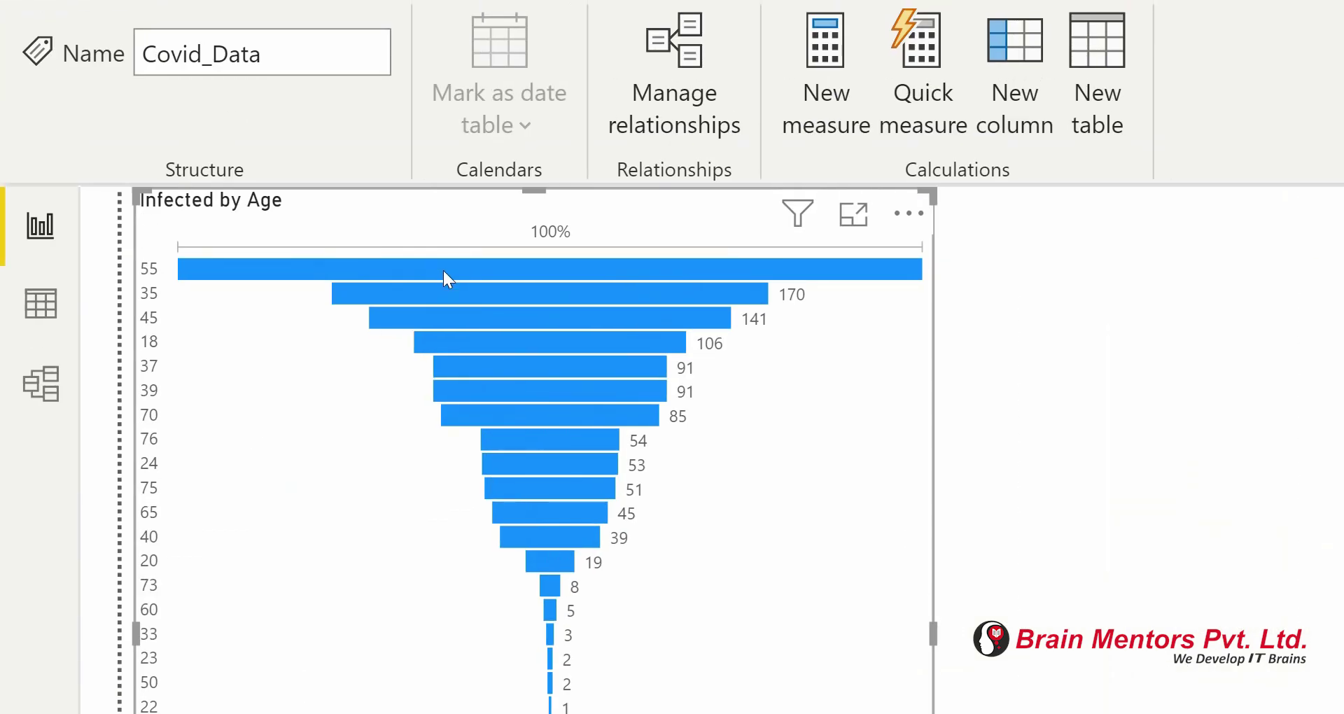
mouse_move(441, 270)
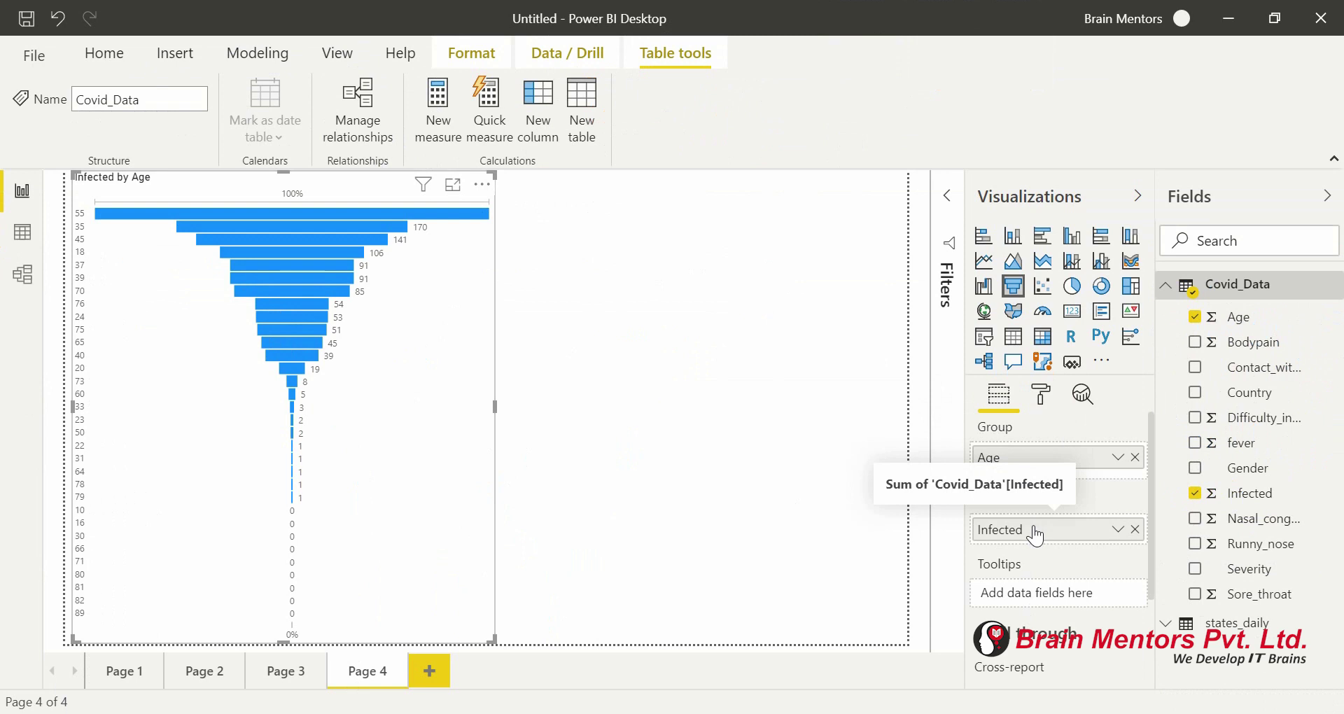
click(760, 395)
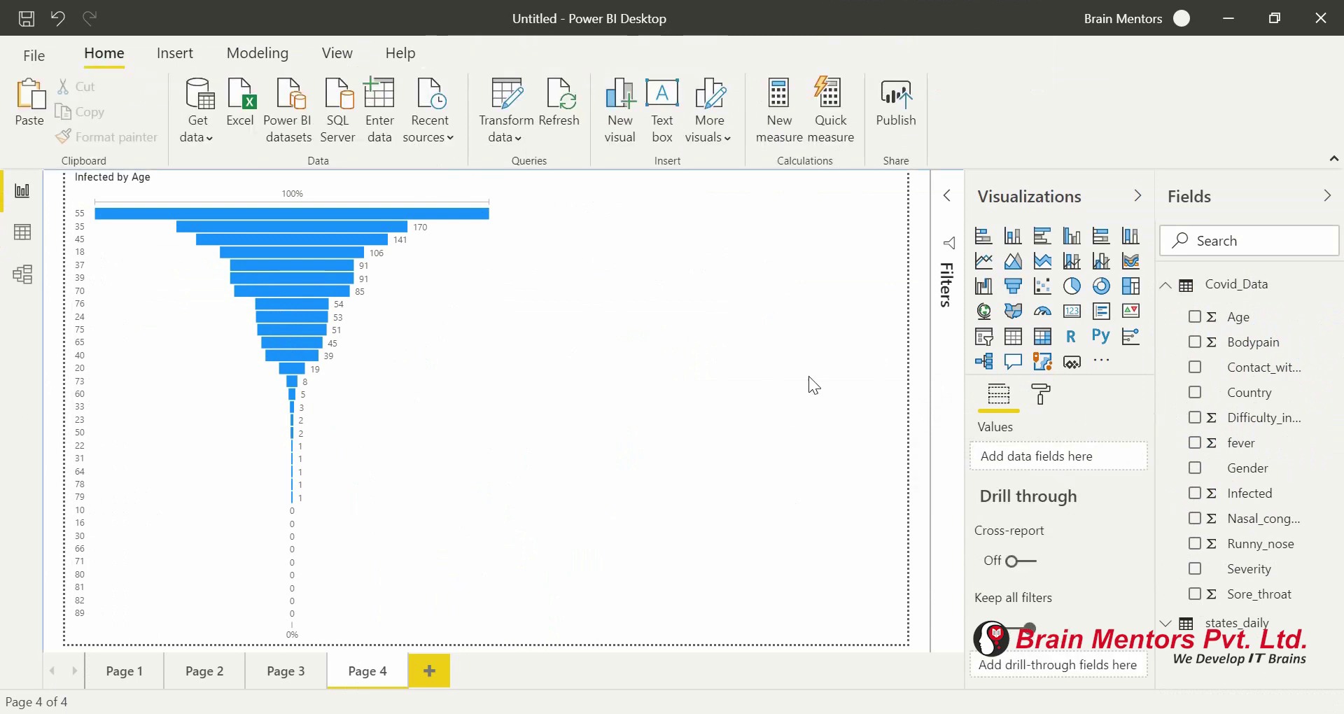
Step: Insert a map beside the funnel chart with Country as location and Infected as bubble size, and inspect India's bubble
click(983, 311)
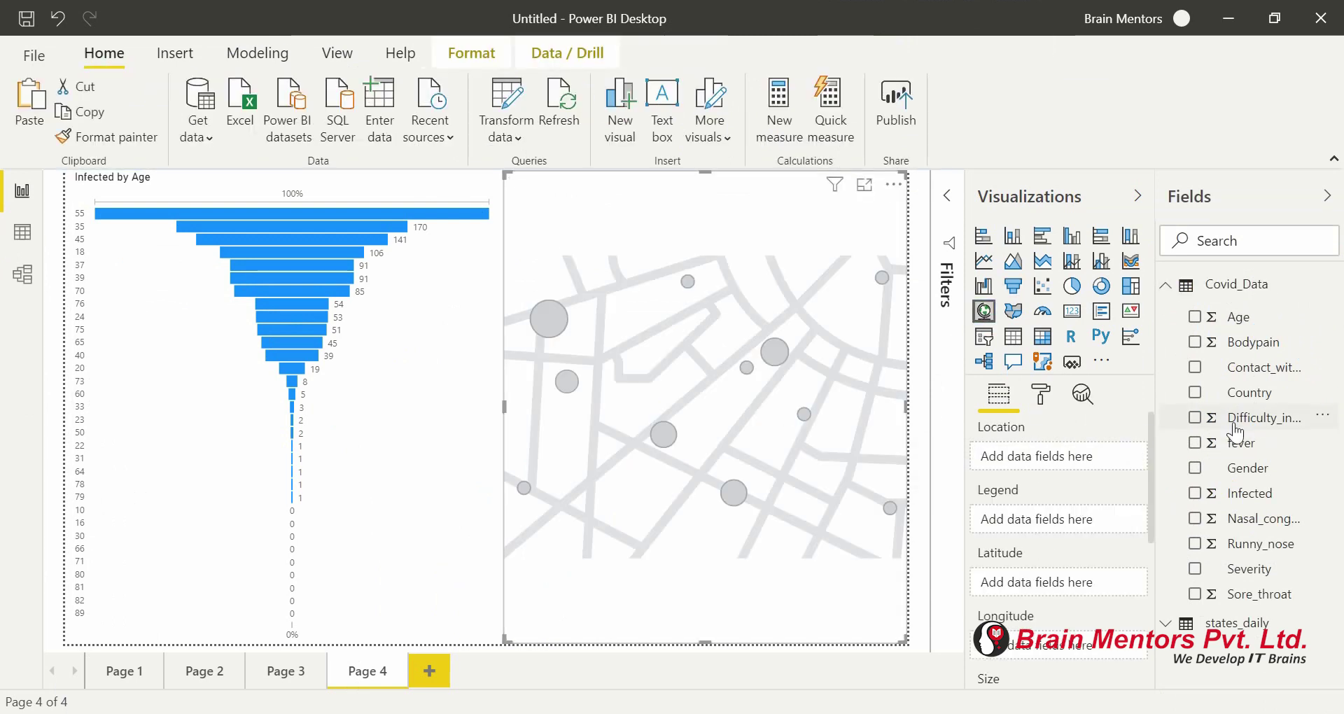
drag(1264, 394, 1071, 456)
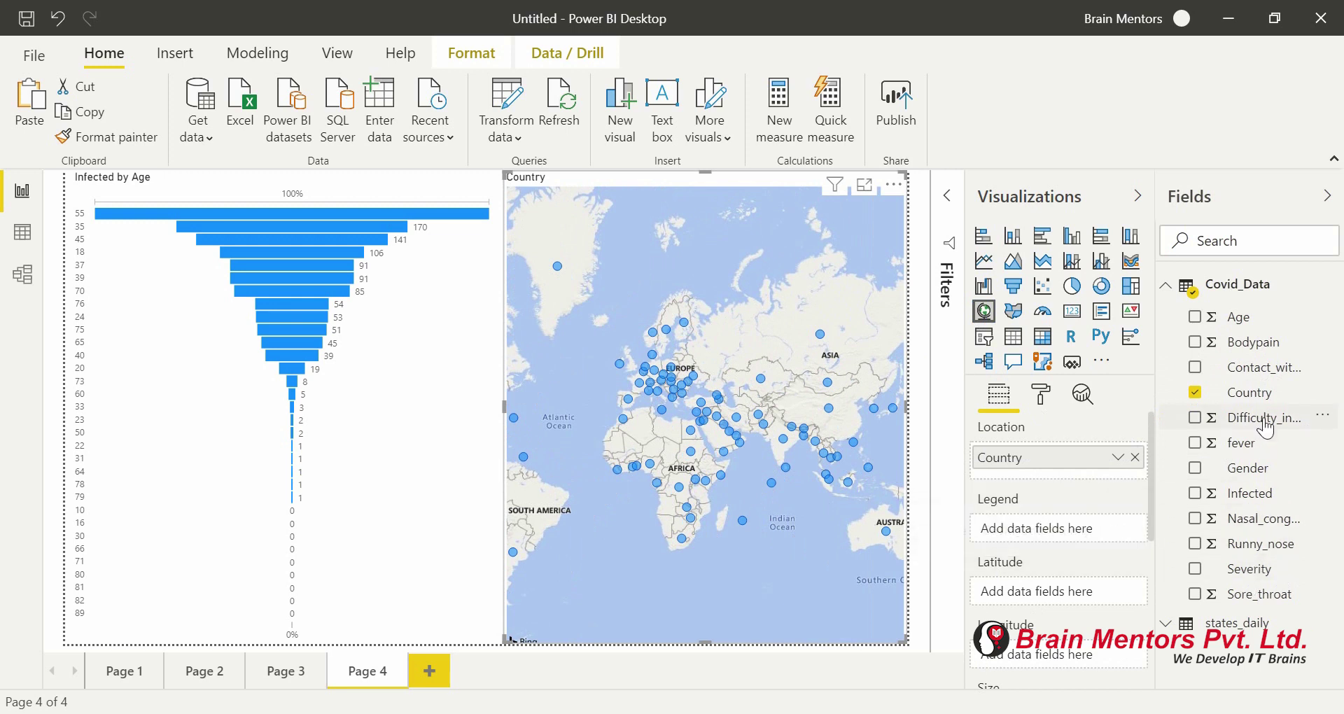
drag(1257, 495, 1102, 536)
drag(1276, 501, 1260, 497)
drag(1152, 439, 1150, 497)
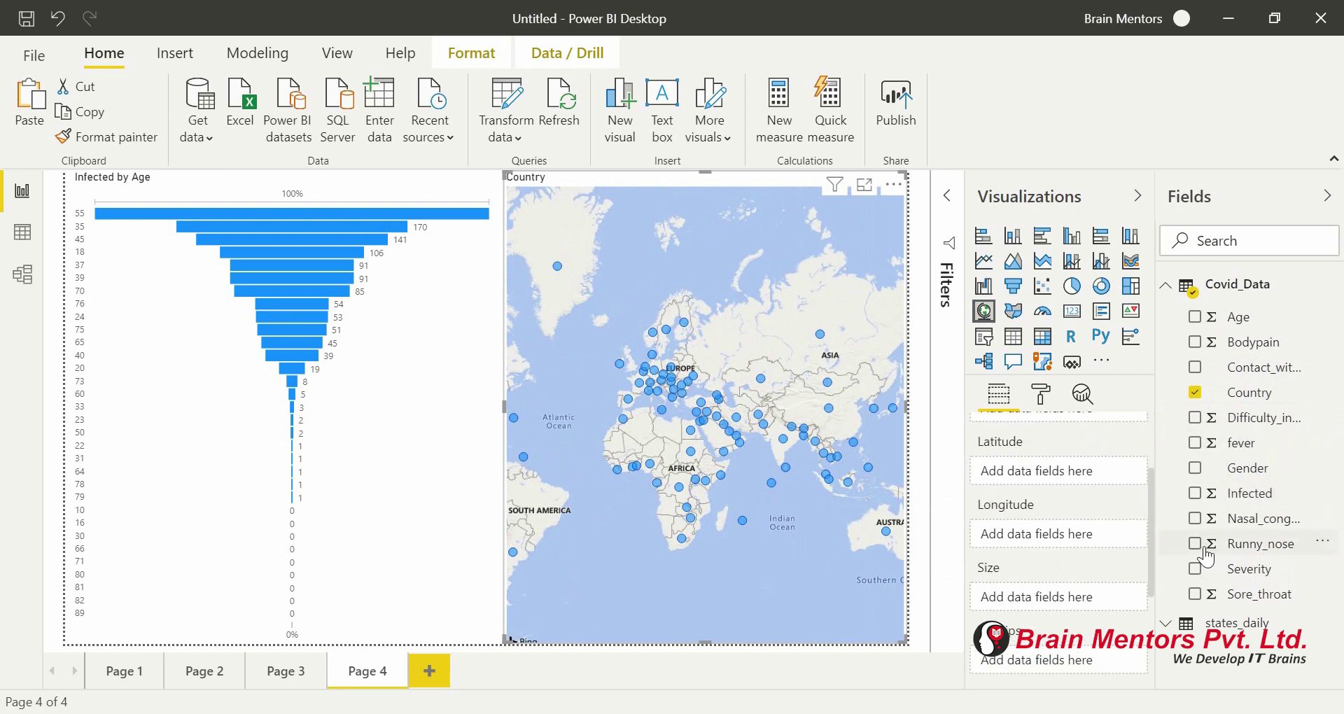
drag(1250, 493, 1071, 597)
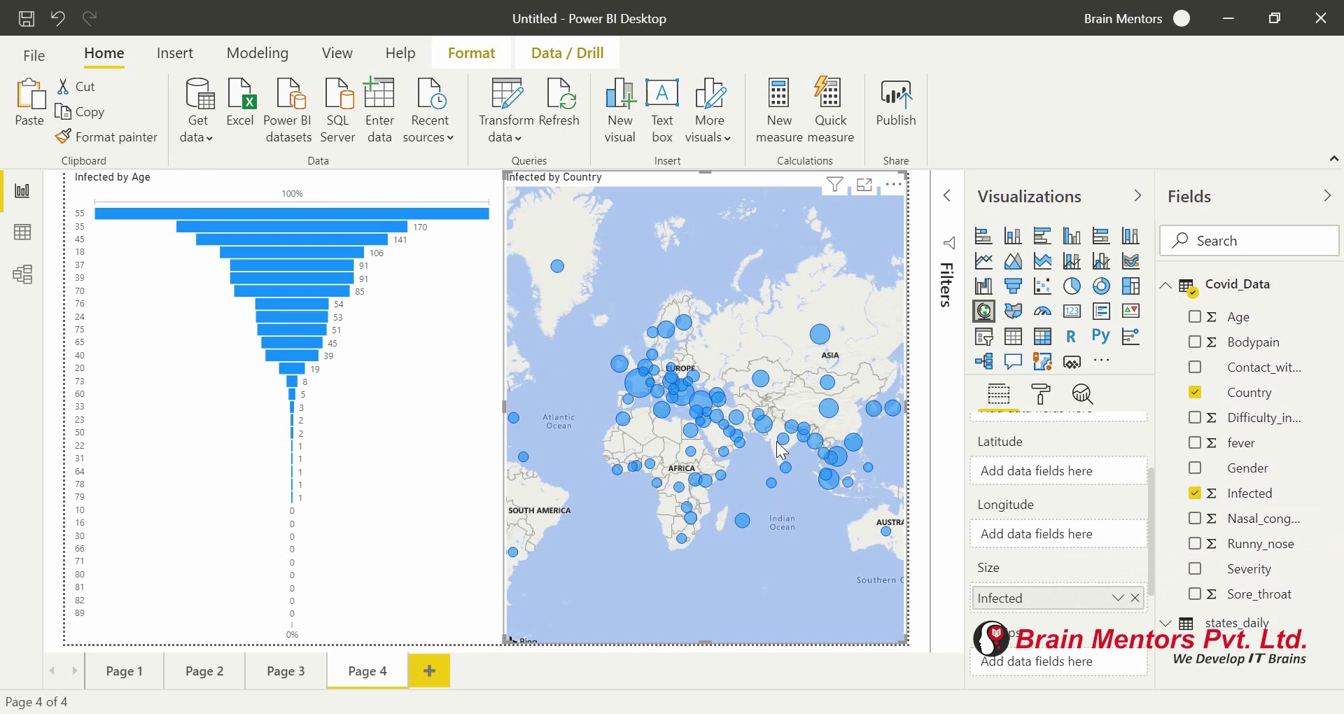
scroll(781, 451, up, 5)
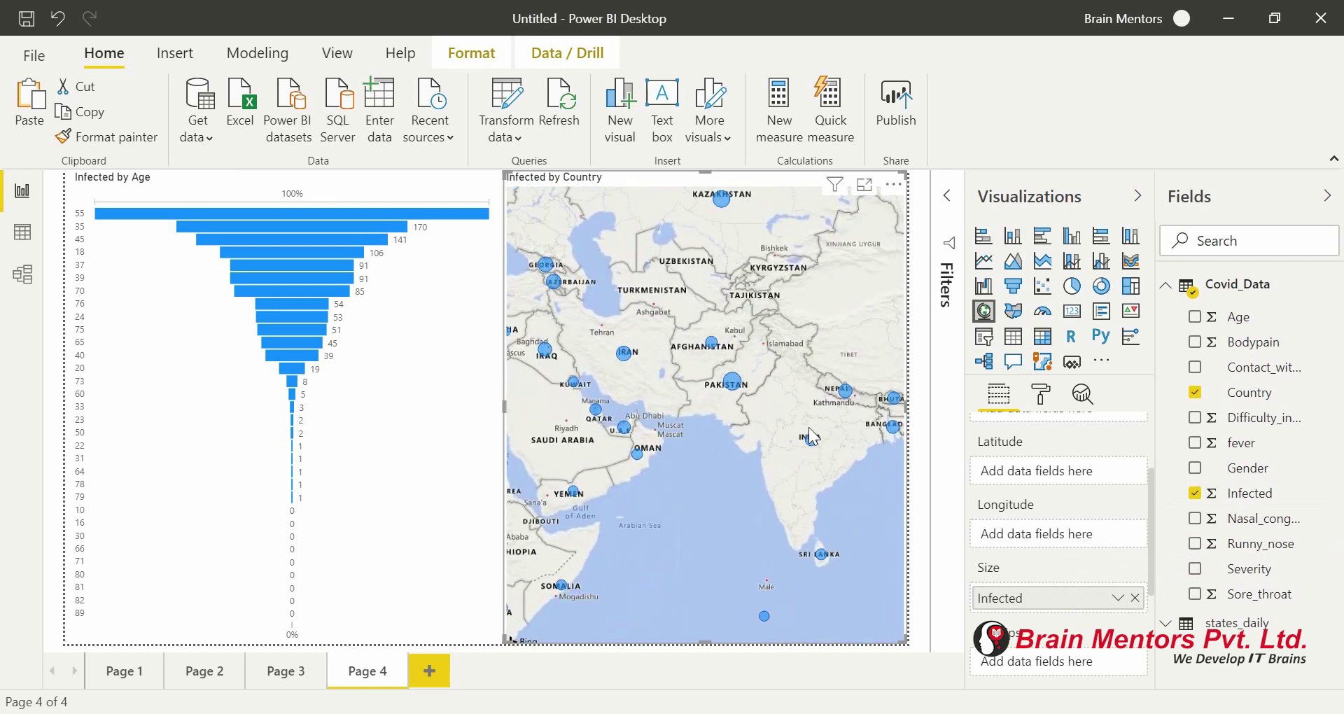
mouse_move(814, 444)
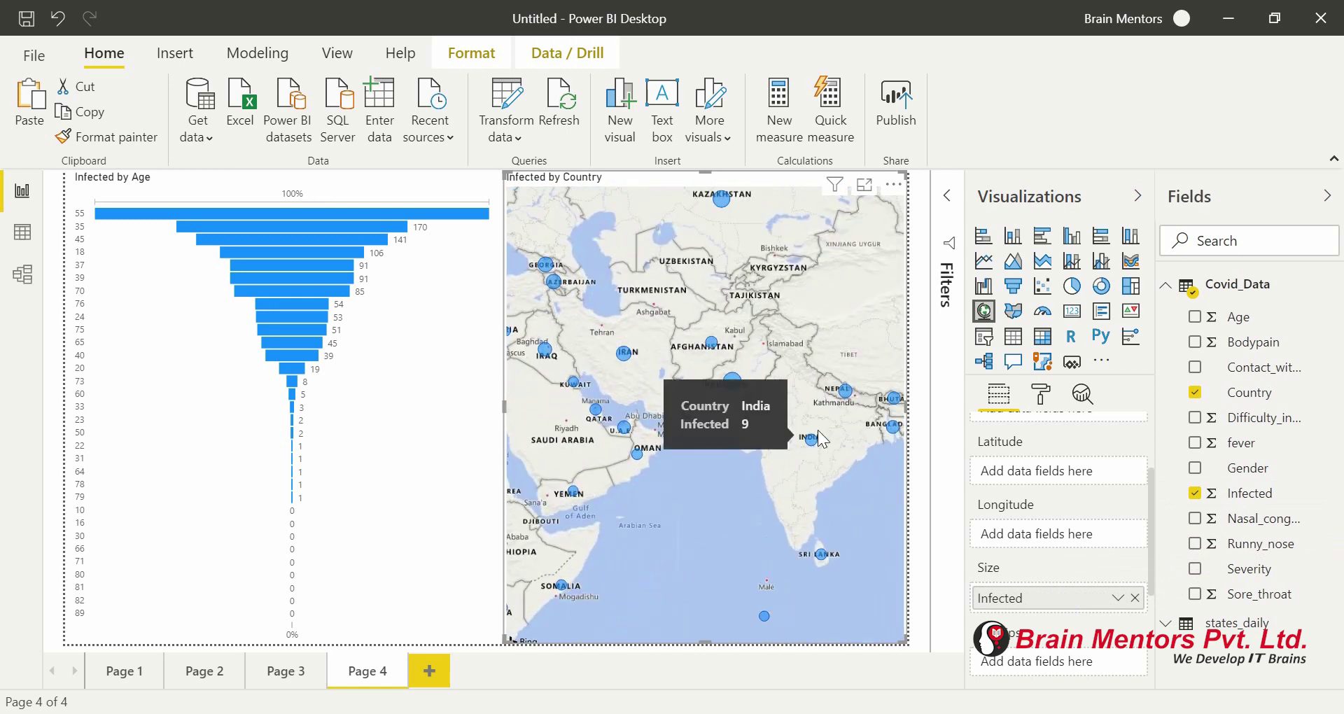
Step: Try filtering the map to items where Infected is 1, and collapse the Filters pane
click(945, 200)
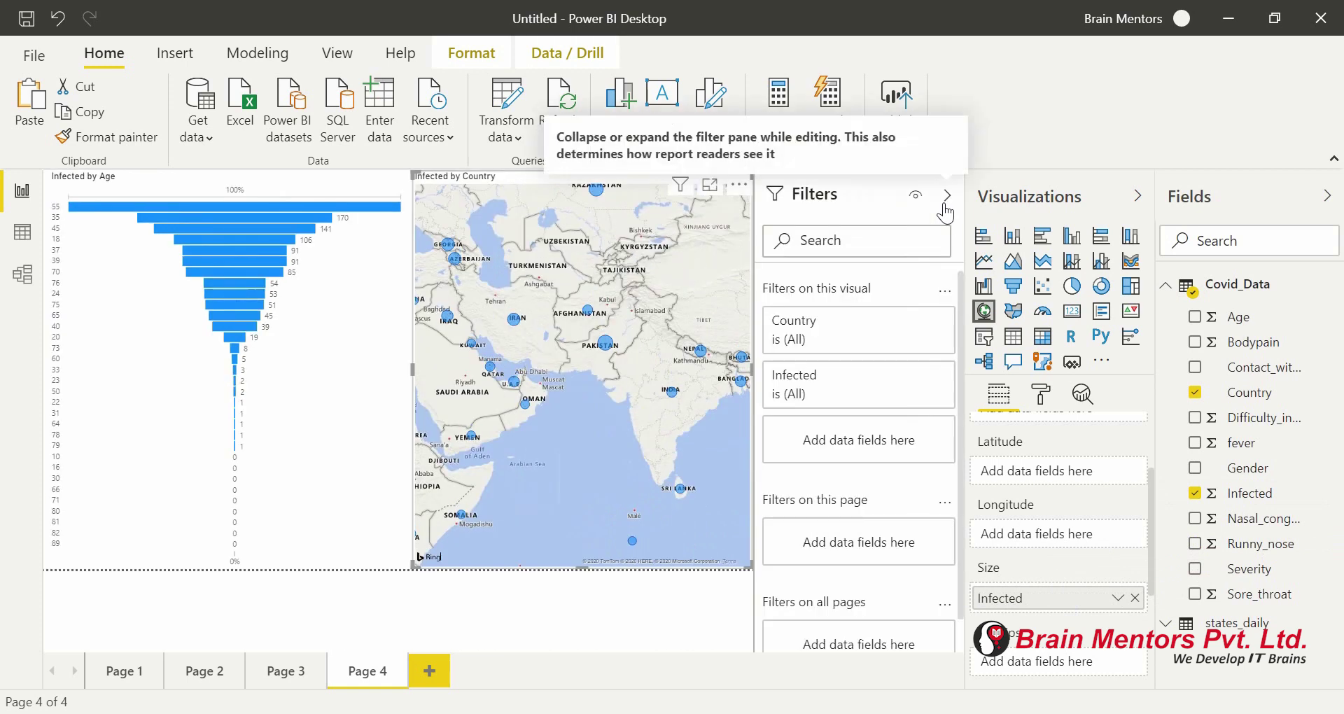
click(847, 403)
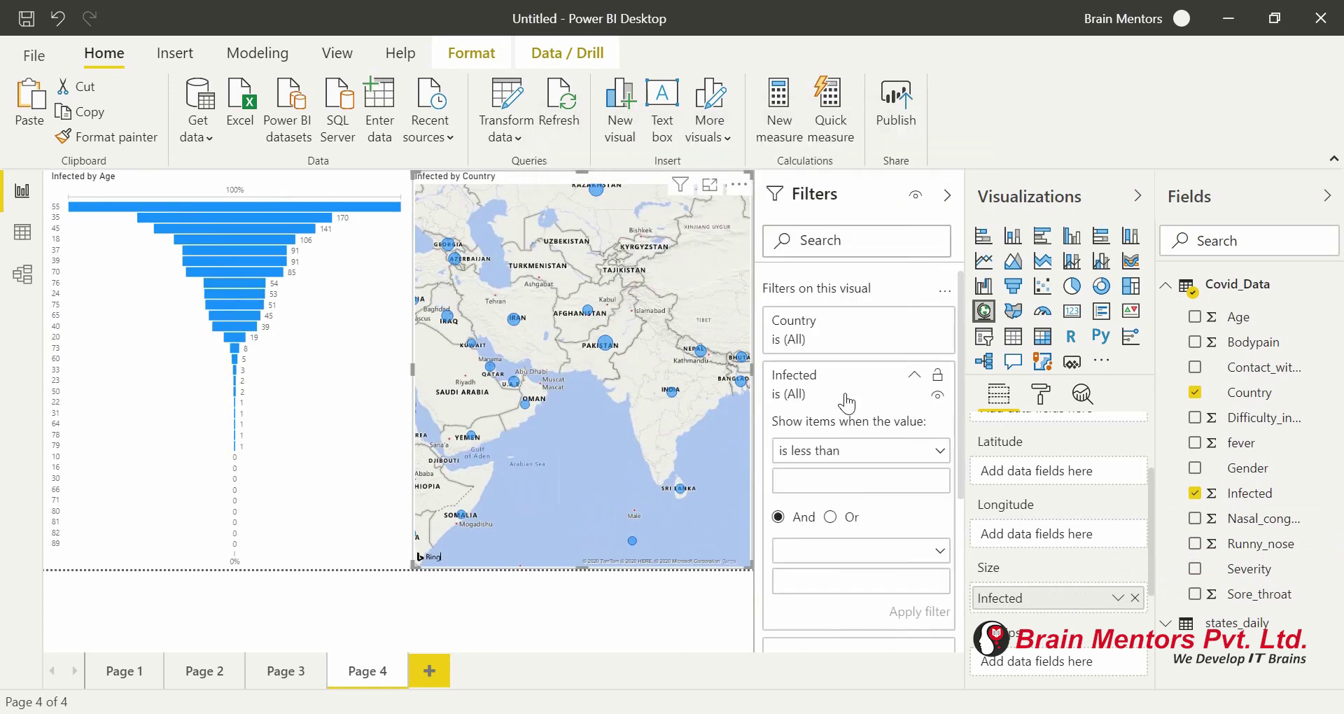
click(871, 459)
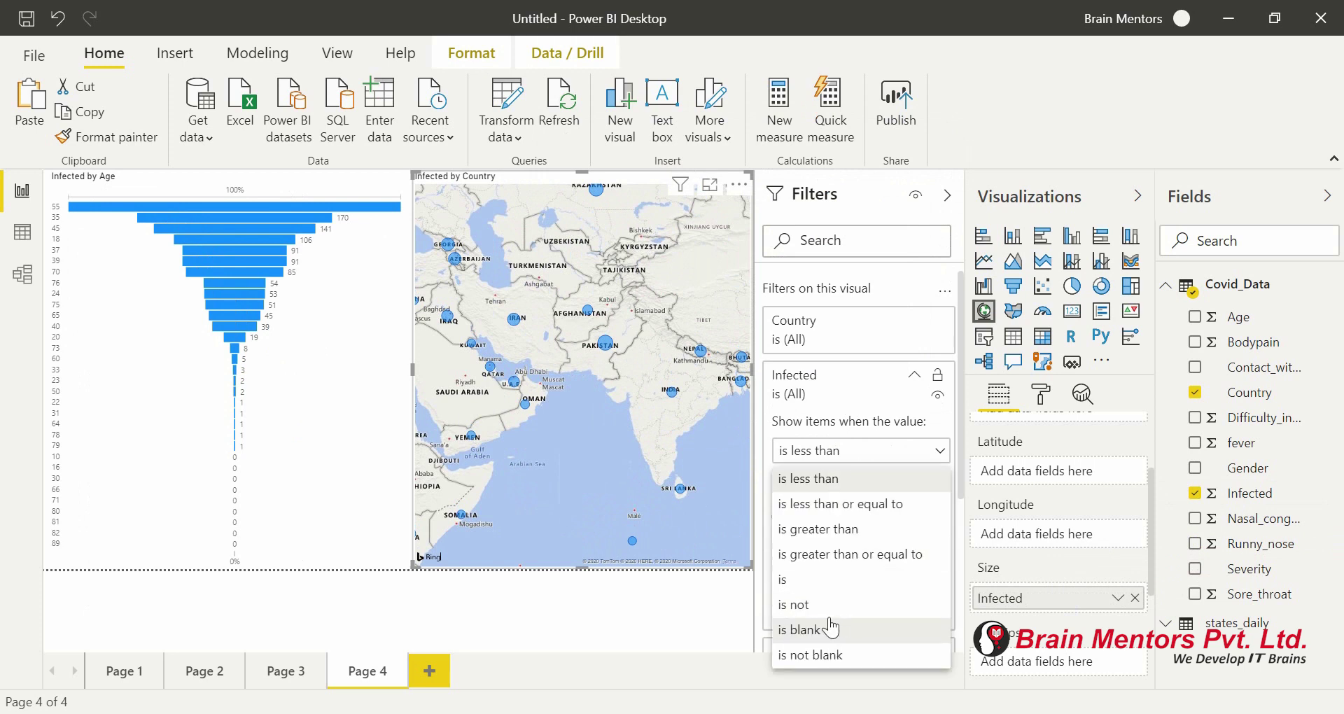
click(829, 579)
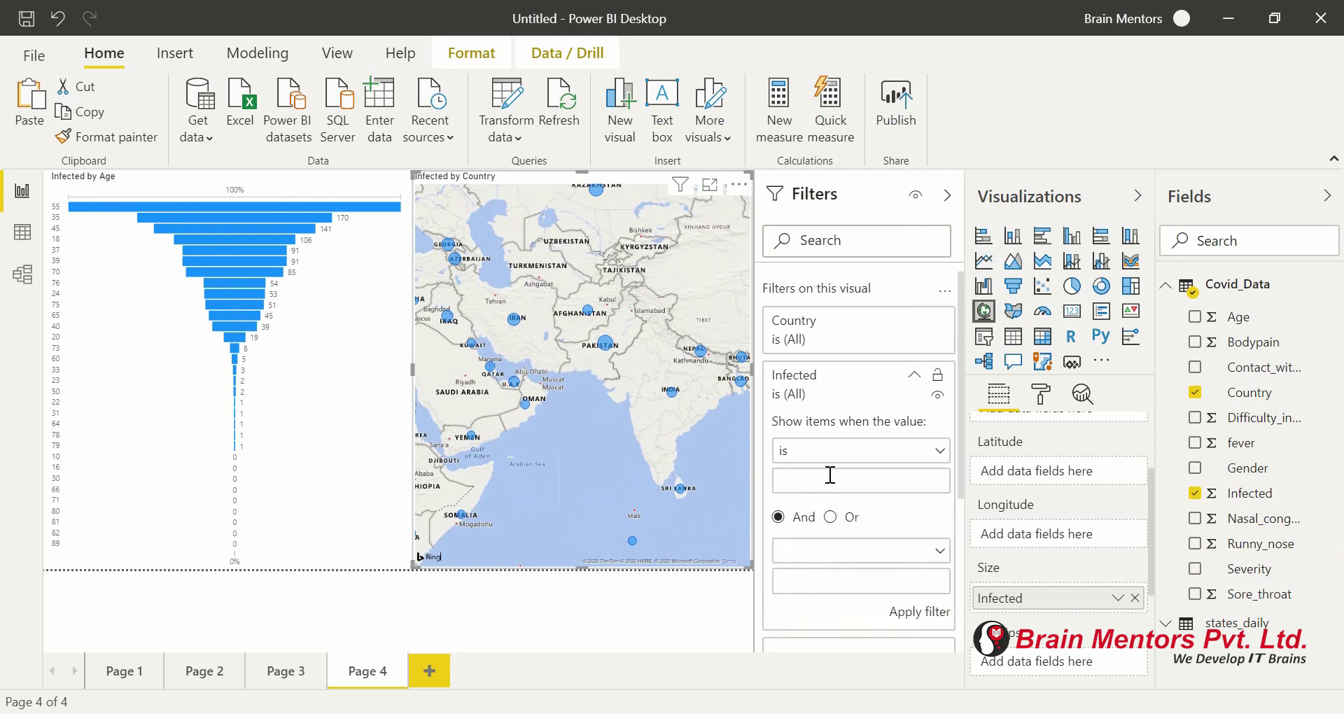
click(927, 613)
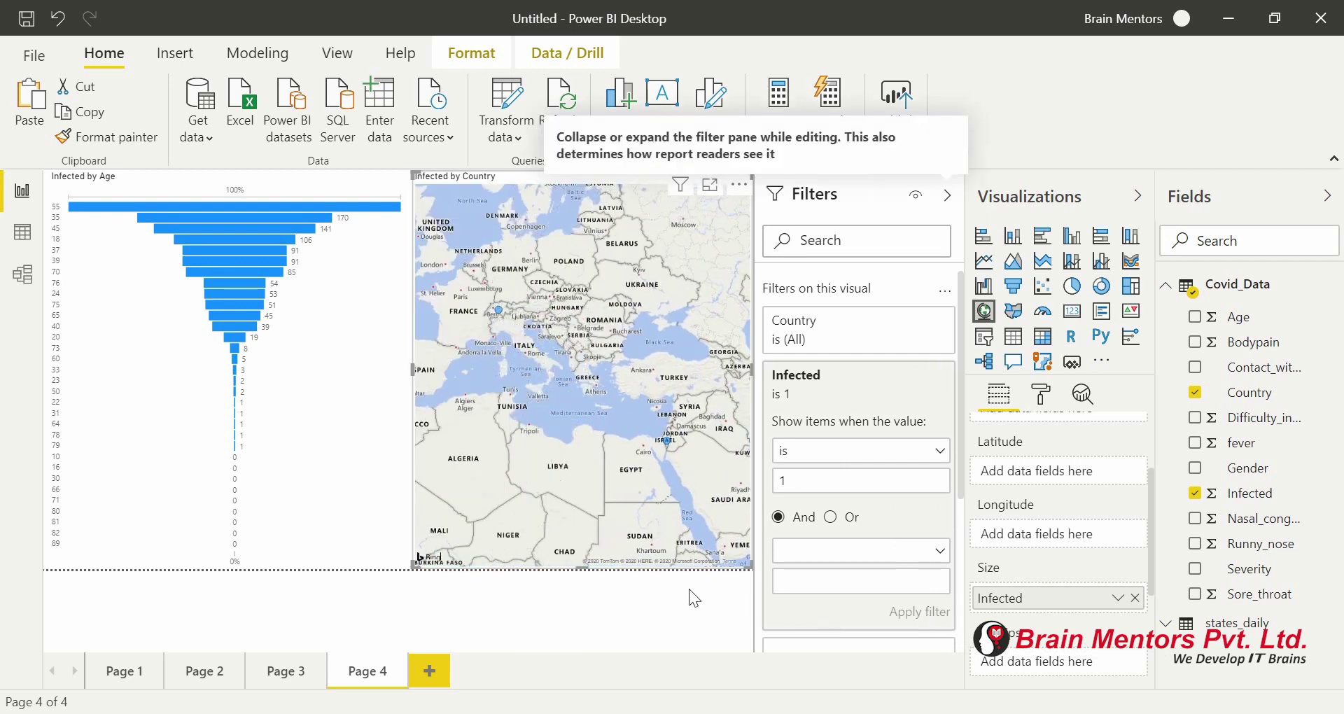
click(947, 195)
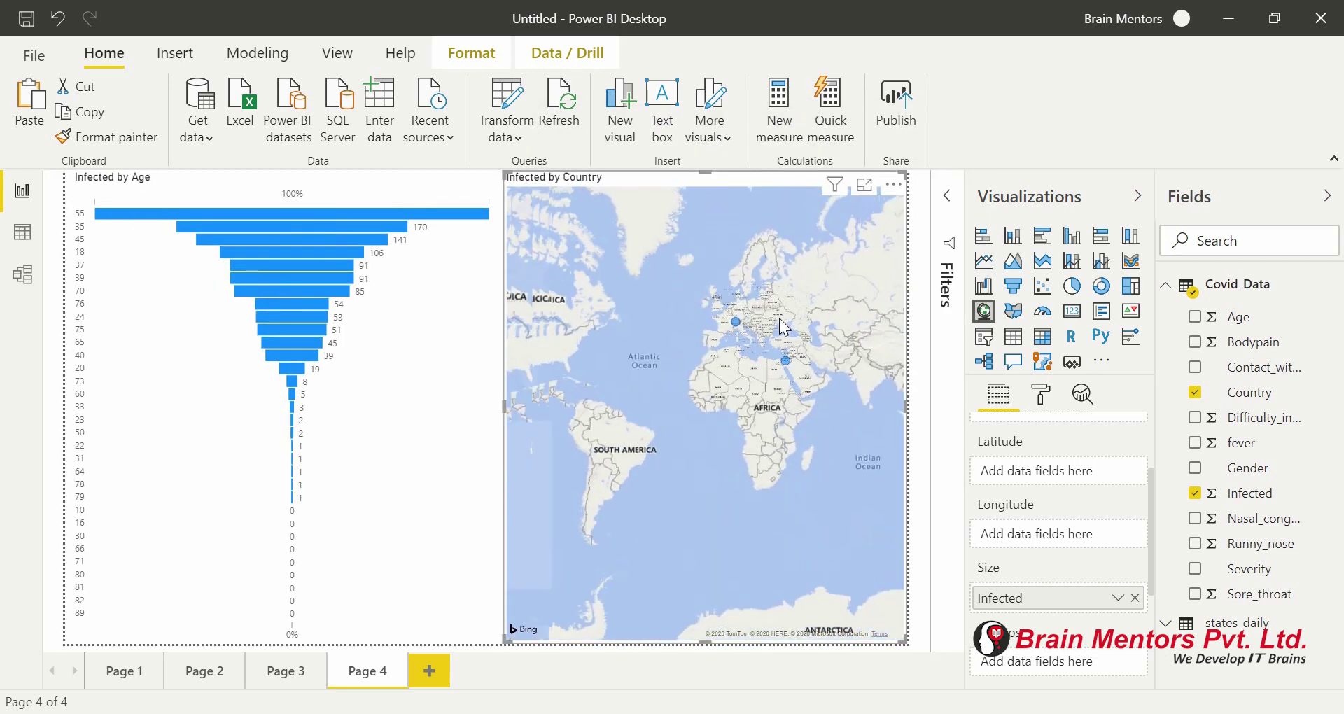
Step: Look over the filtered map and its field settings, undo the Infected filter, and deselect the map
drag(779, 459, 587, 472)
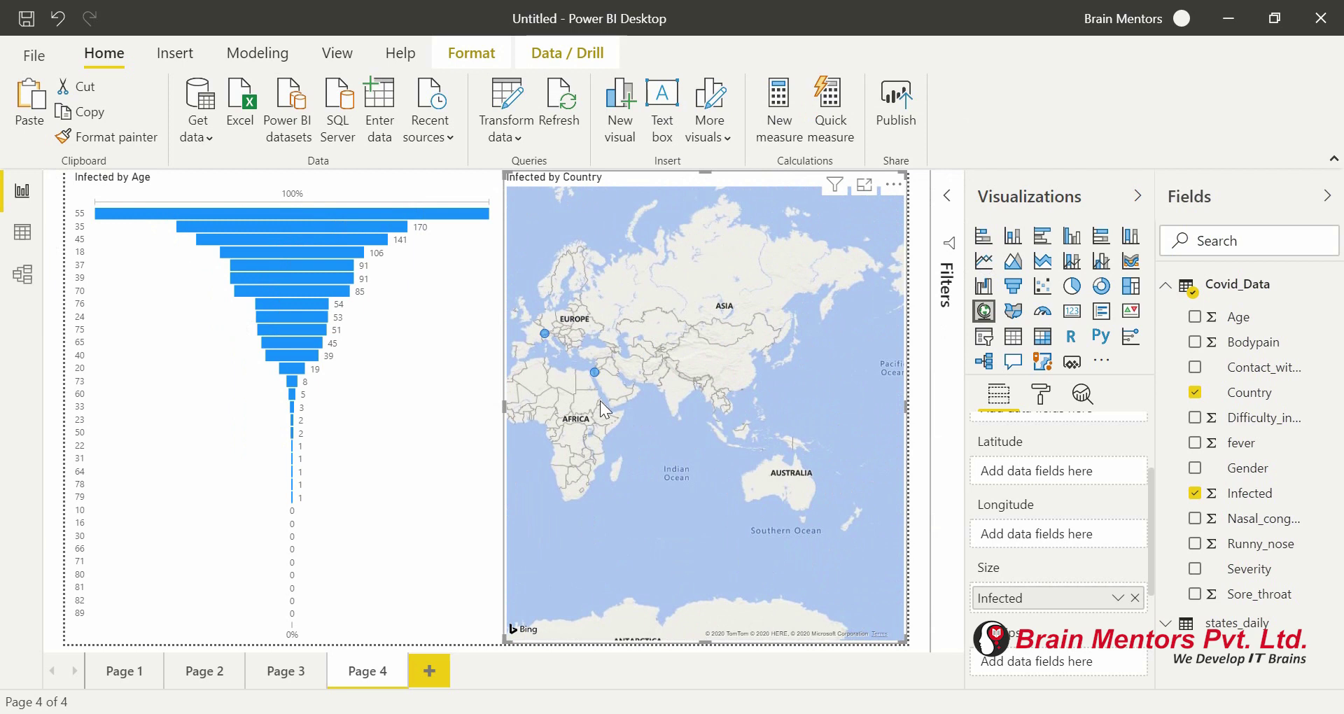
scroll(599, 401, up, 5)
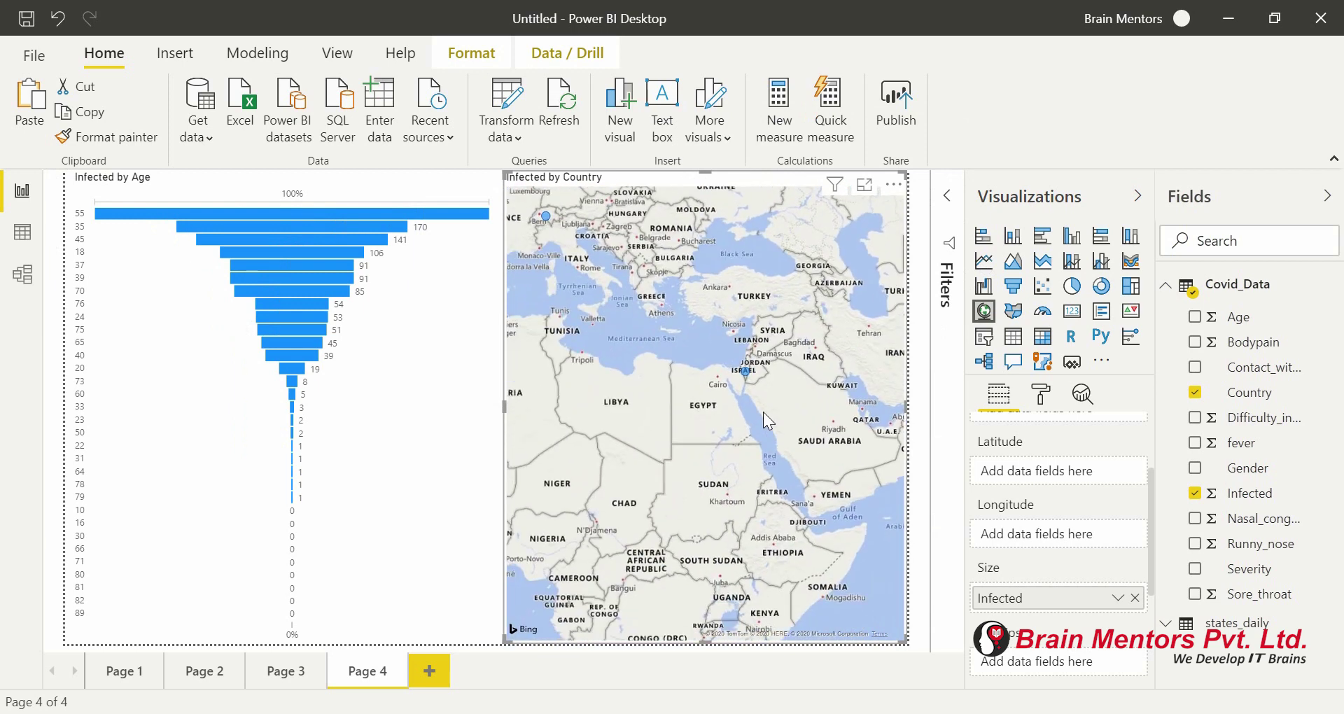
scroll(763, 412, down, 3)
scroll(1078, 541, up, 2)
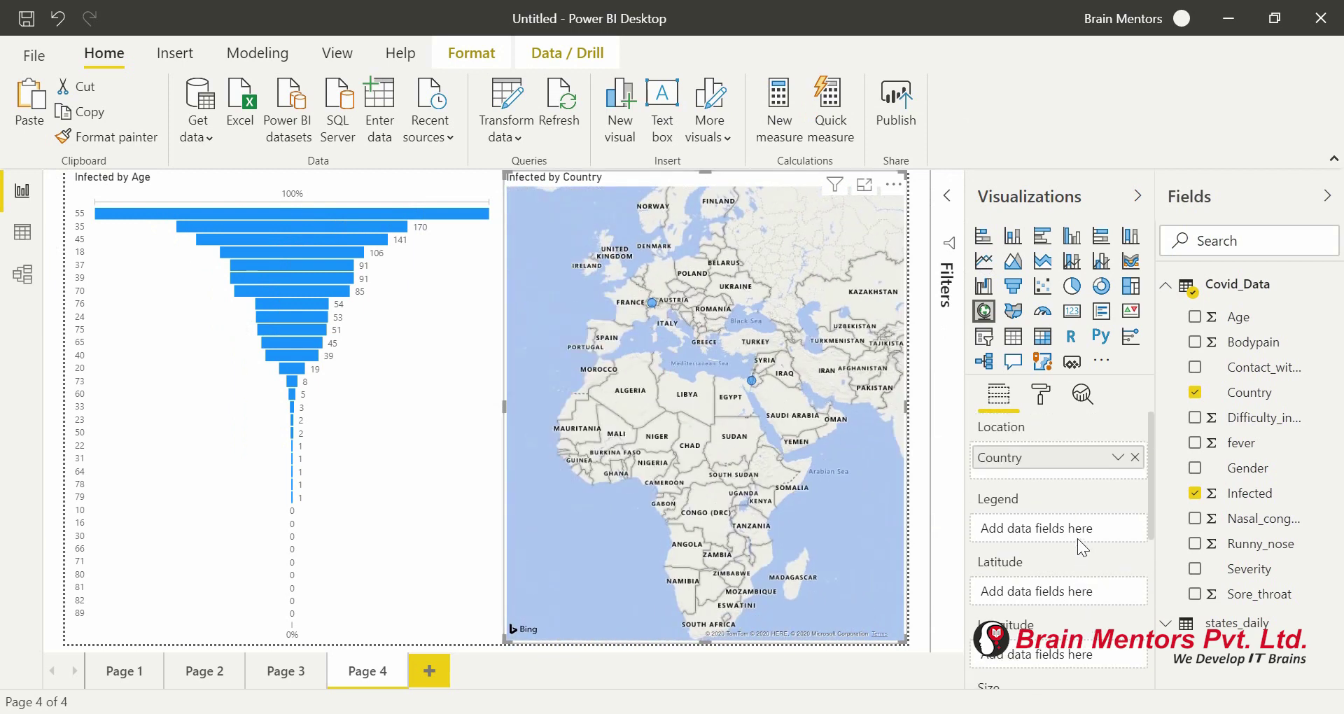
scroll(1085, 504, down, 5)
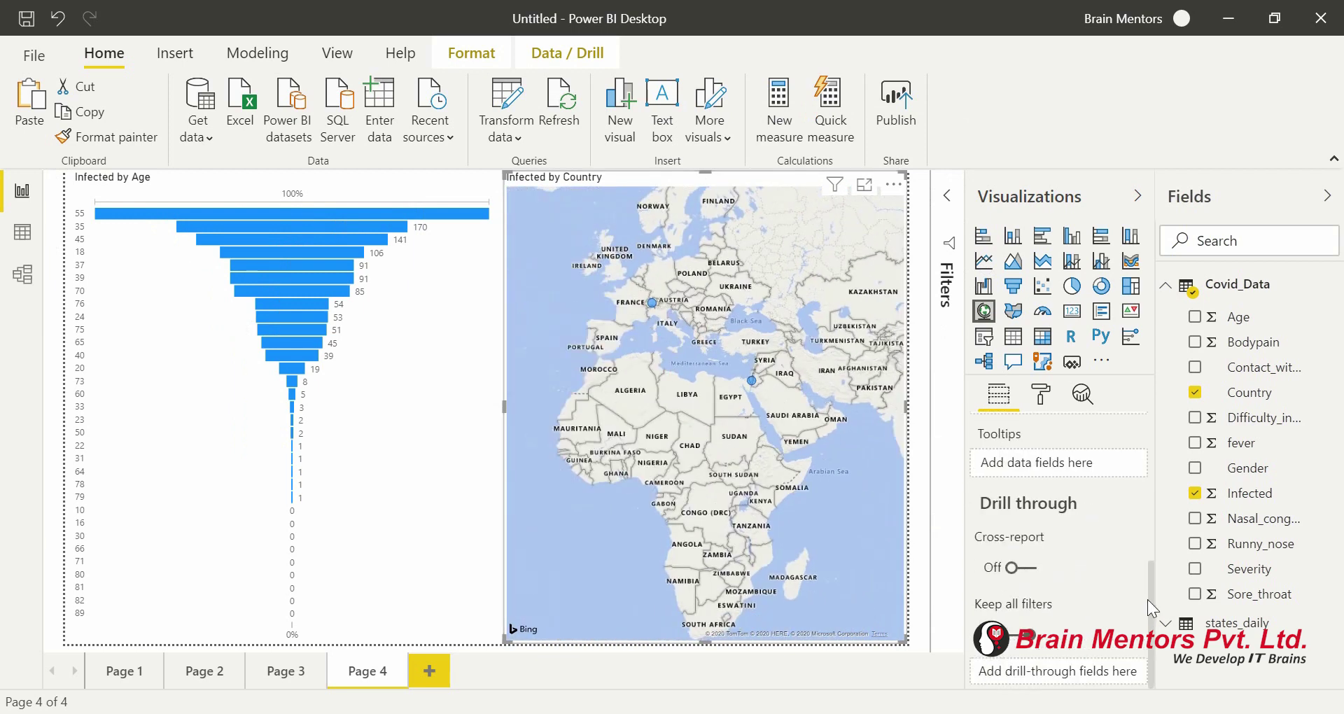
scroll(1148, 599, up, 2)
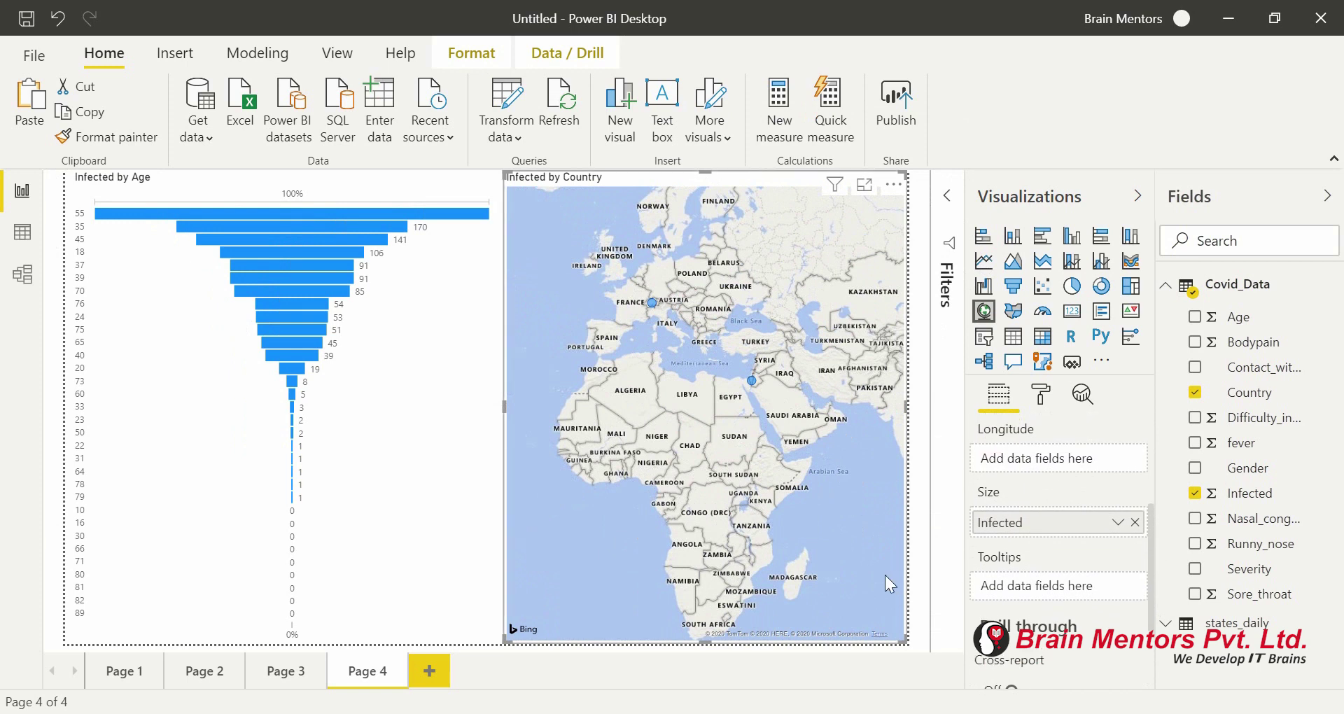
key(ctrl+z)
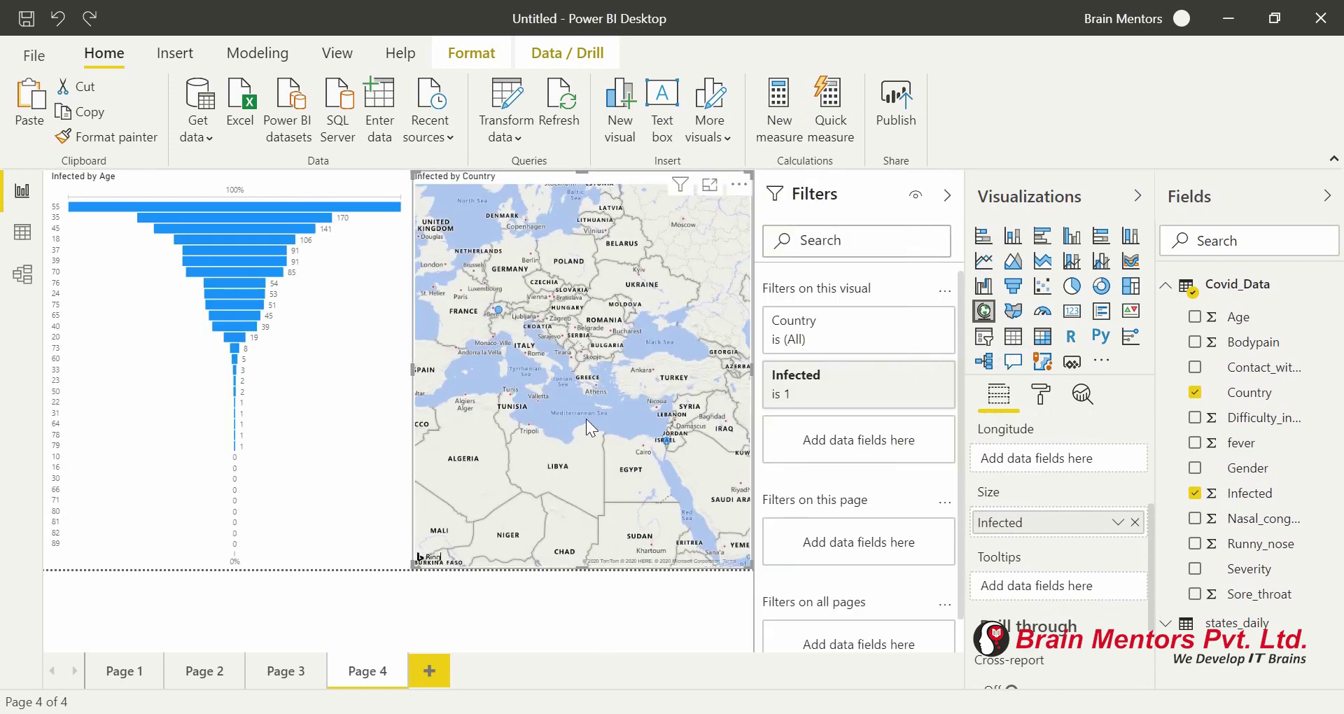
key(ctrl+z)
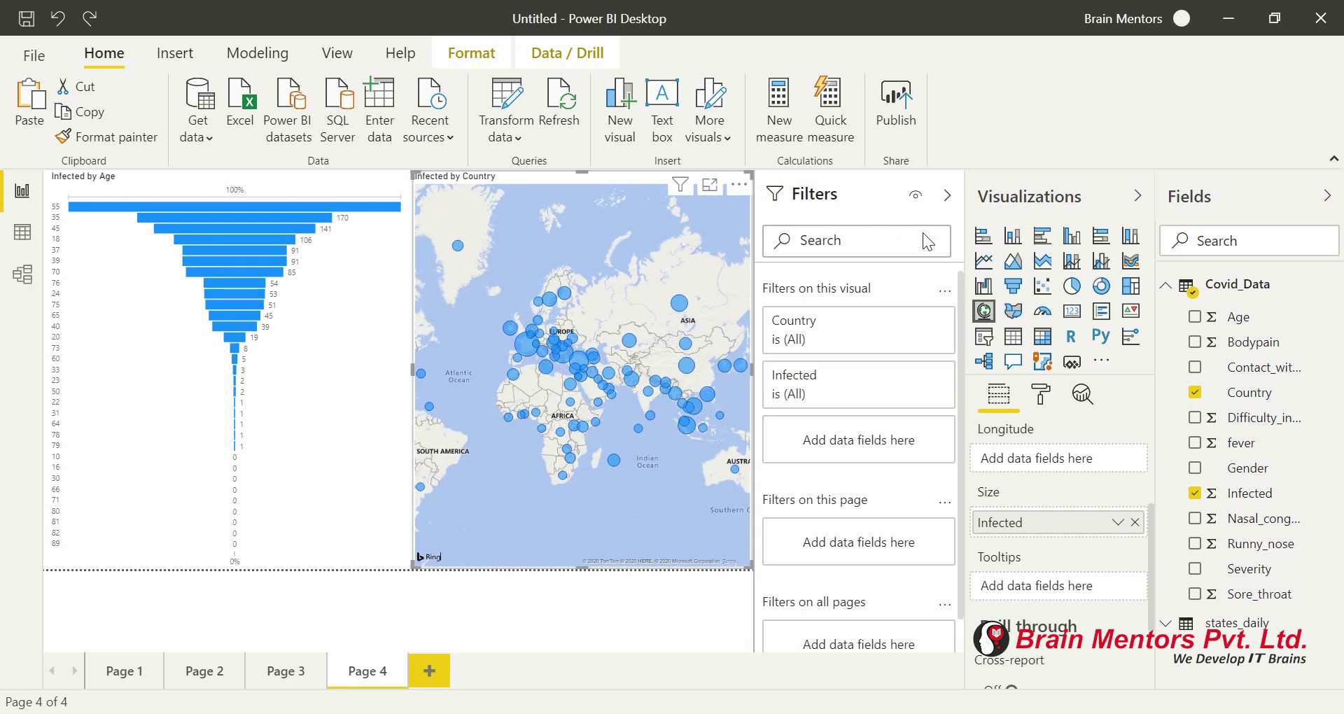
click(636, 609)
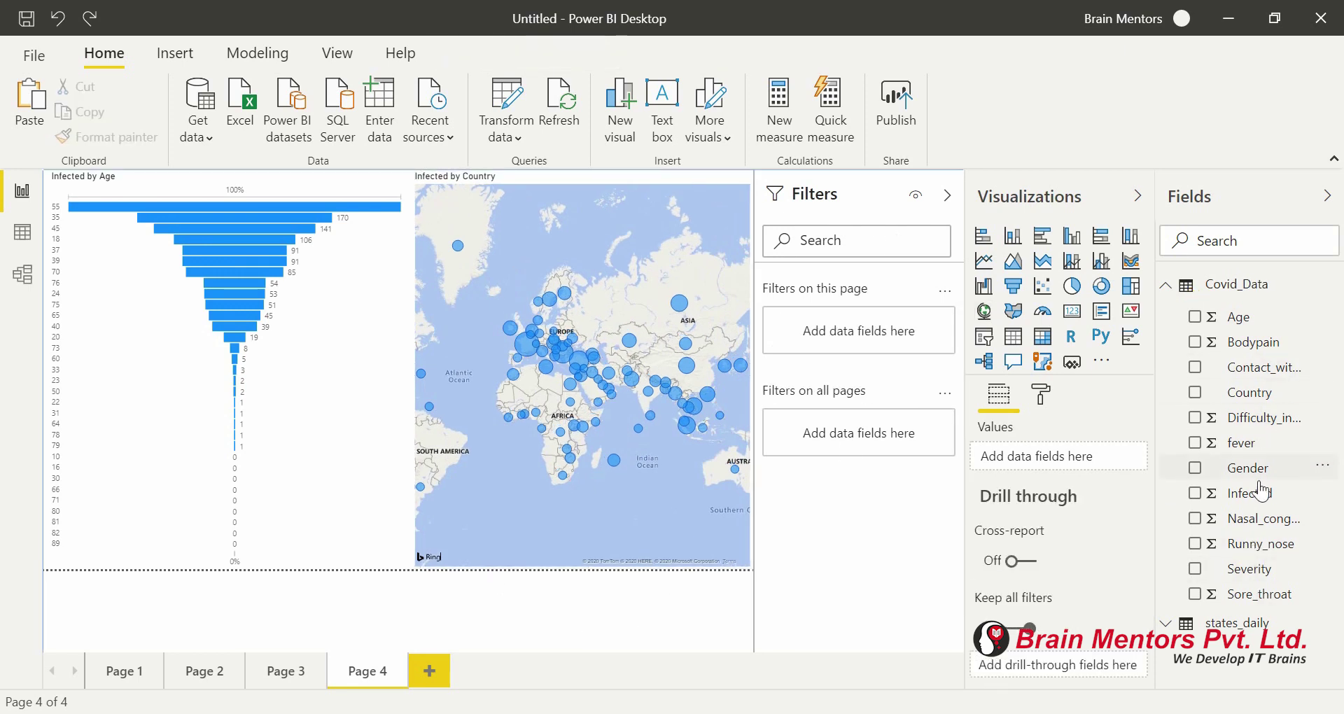
Step: Filter the whole page to items where Covid_Data's Infected value is 1, and collapse the Filters pane
drag(1251, 494, 894, 339)
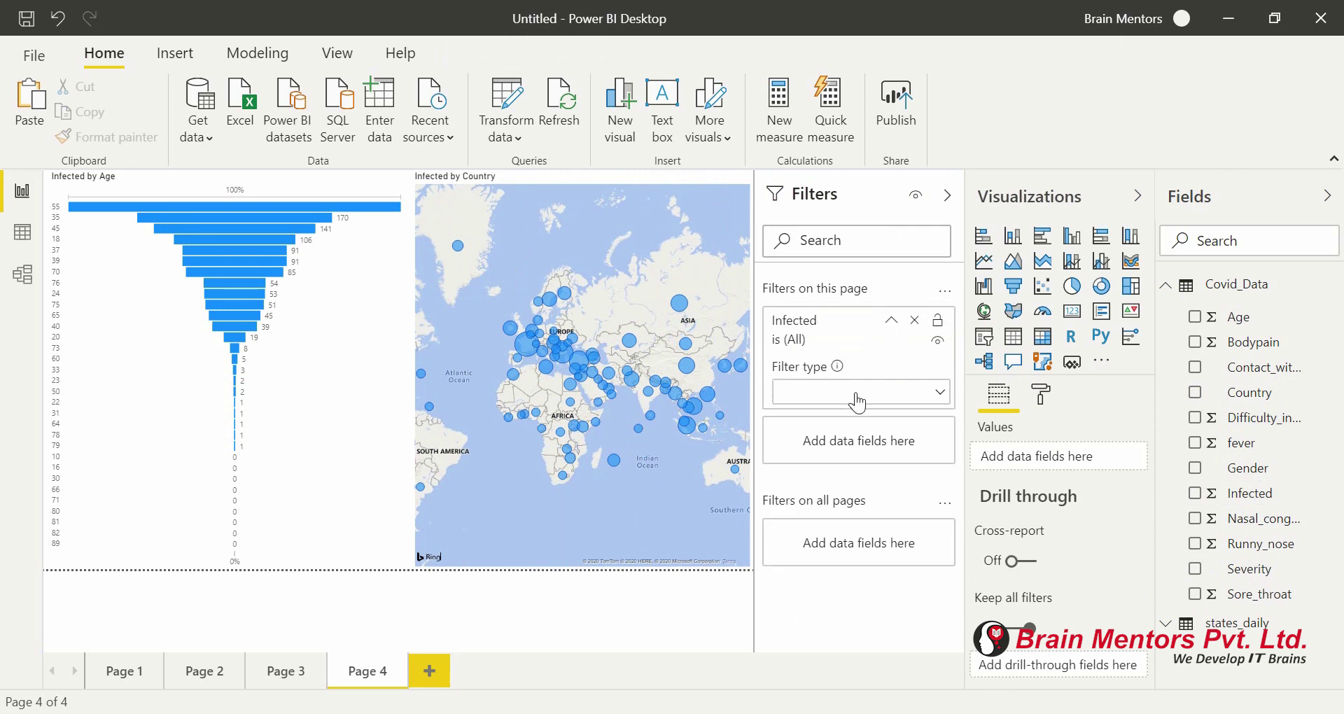
click(896, 323)
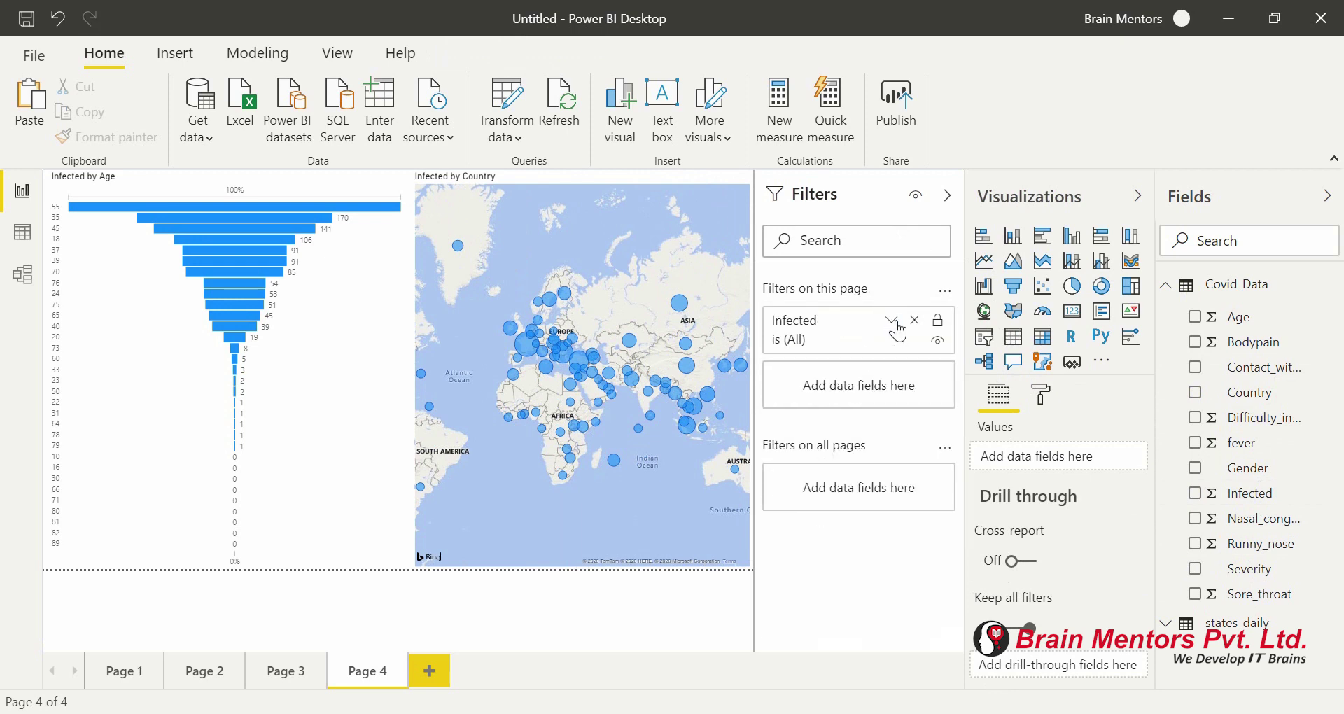
click(896, 324)
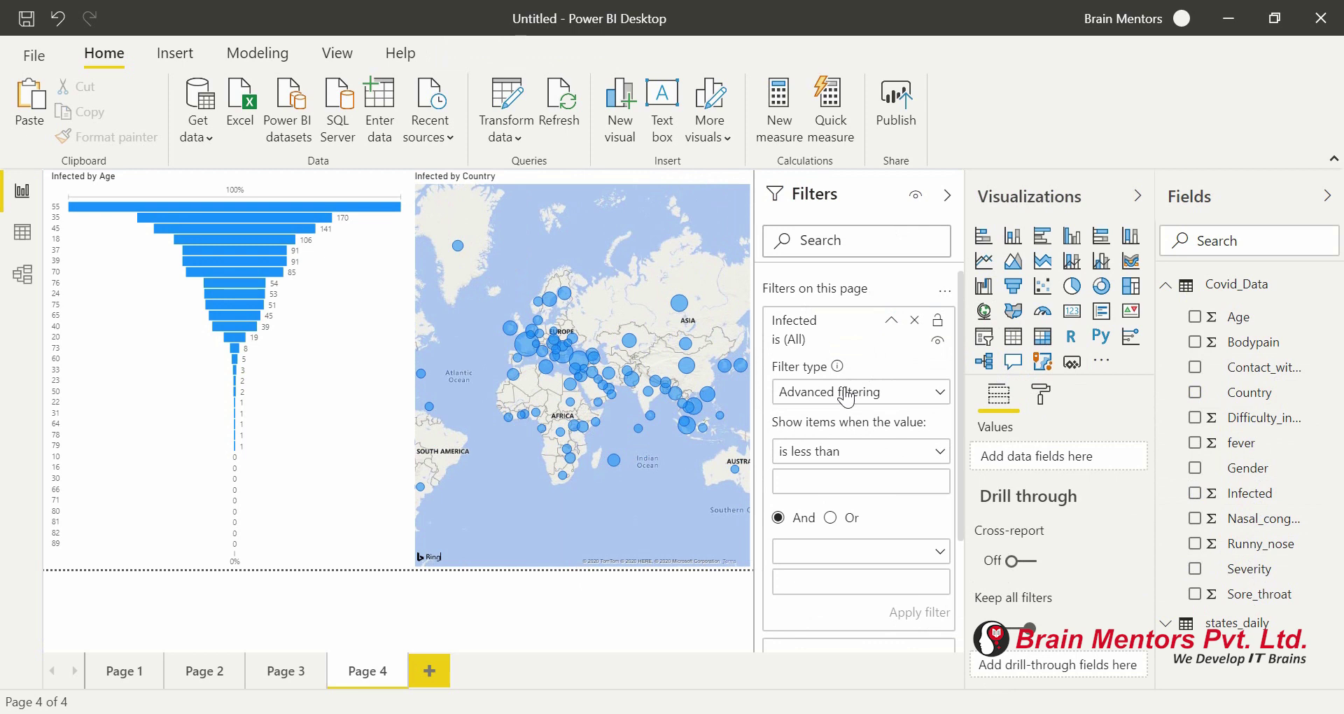
click(833, 454)
click(799, 588)
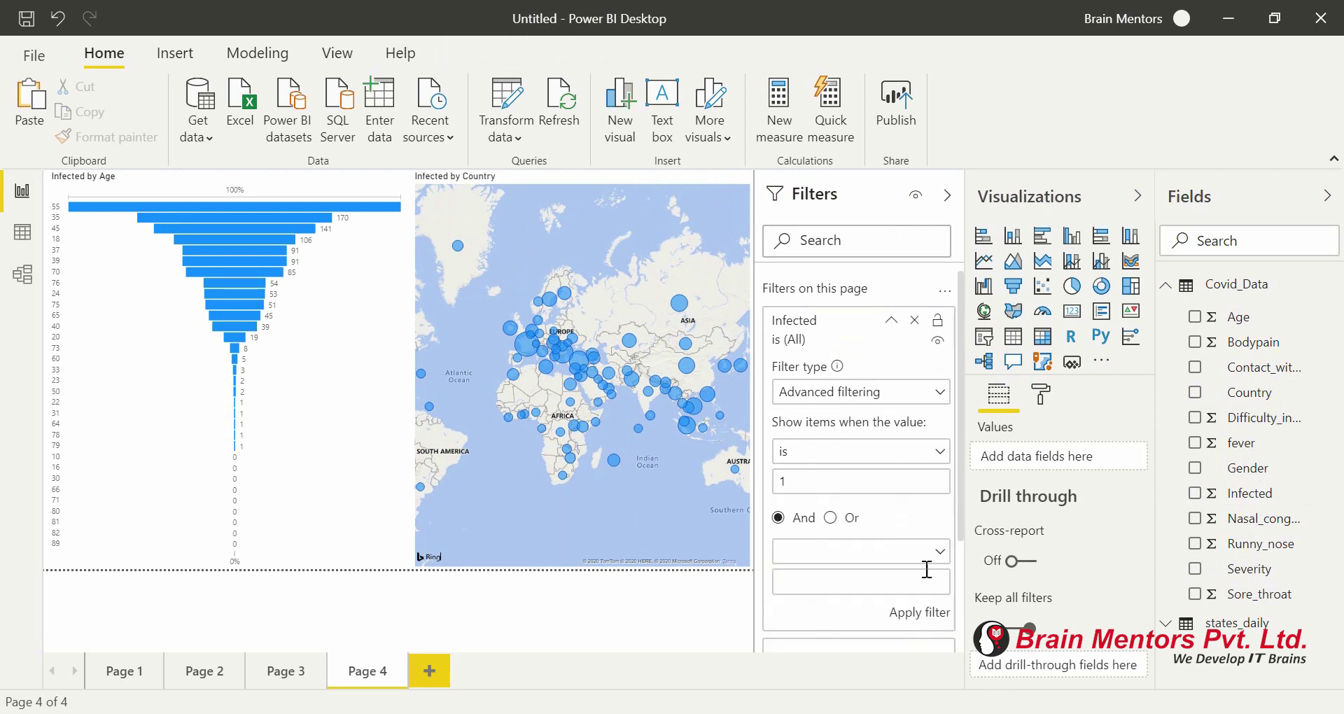
click(931, 615)
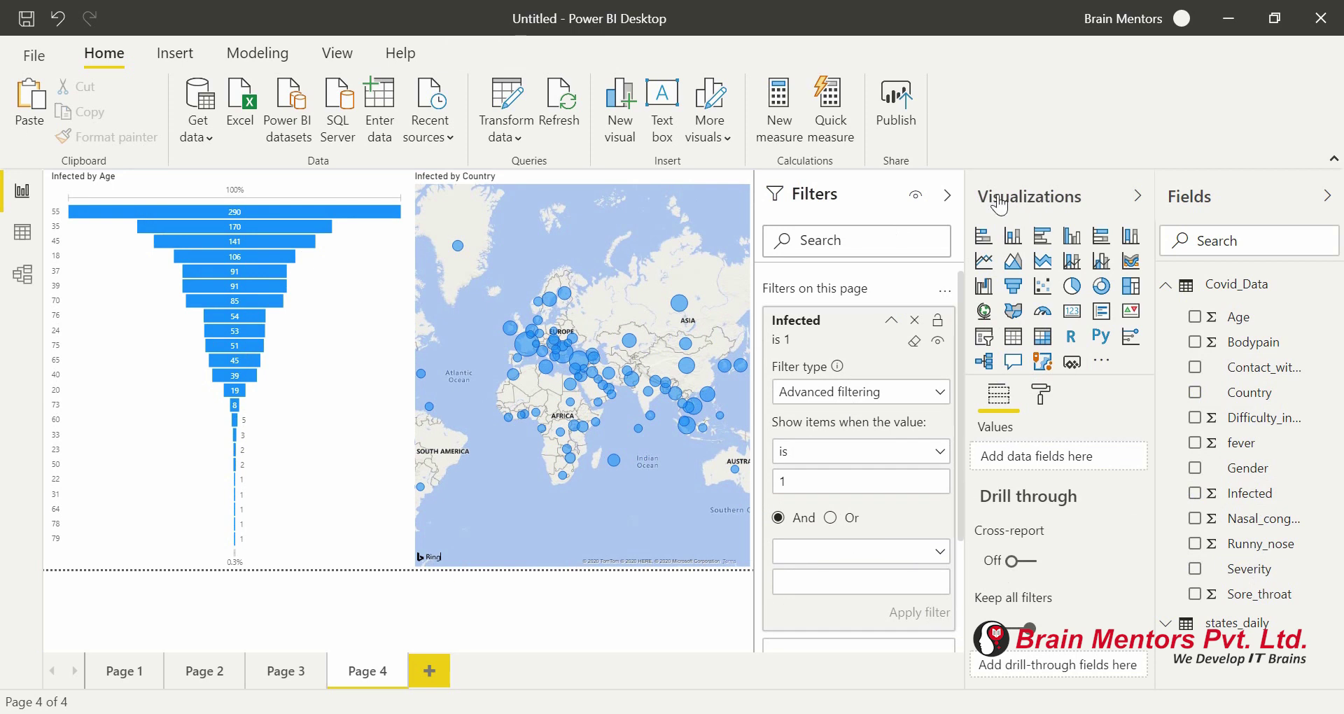
click(947, 189)
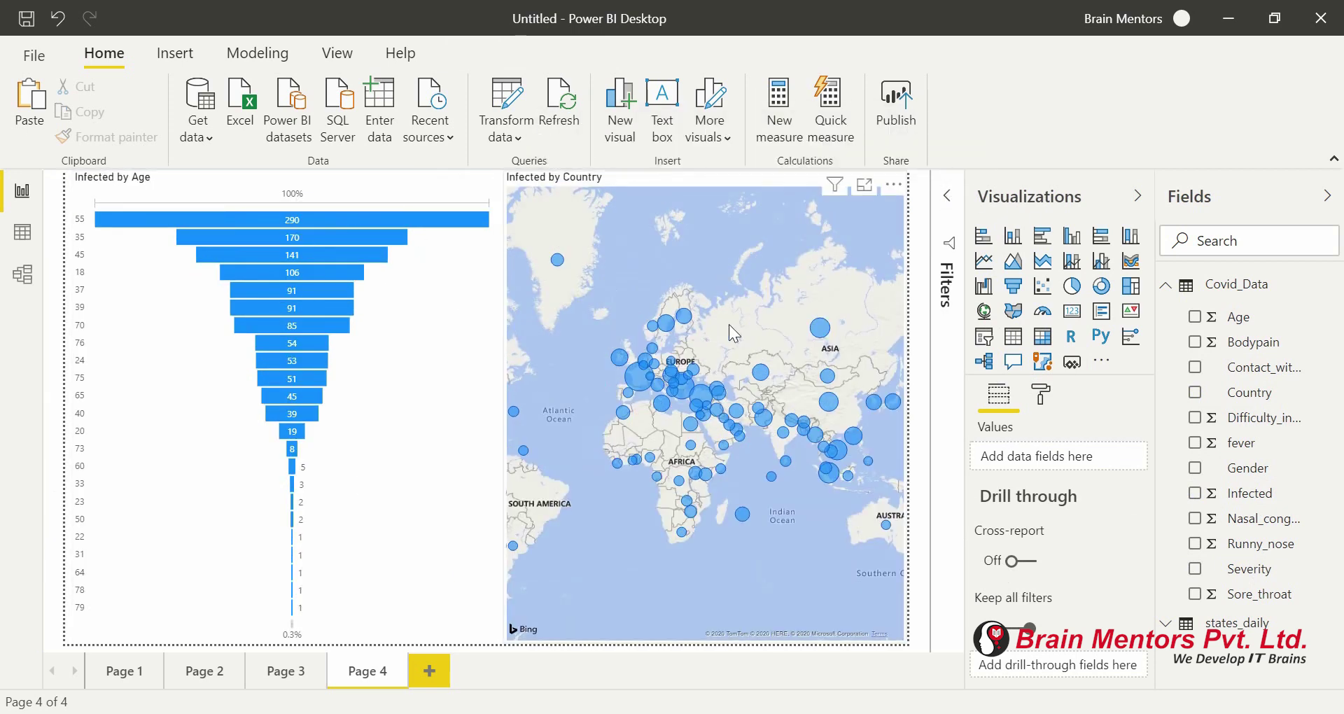
Step: Examine the infected bubbles on the filtered map across South Asia, the Middle East and Europe, and select the funnel chart
scroll(729, 324, up, 5)
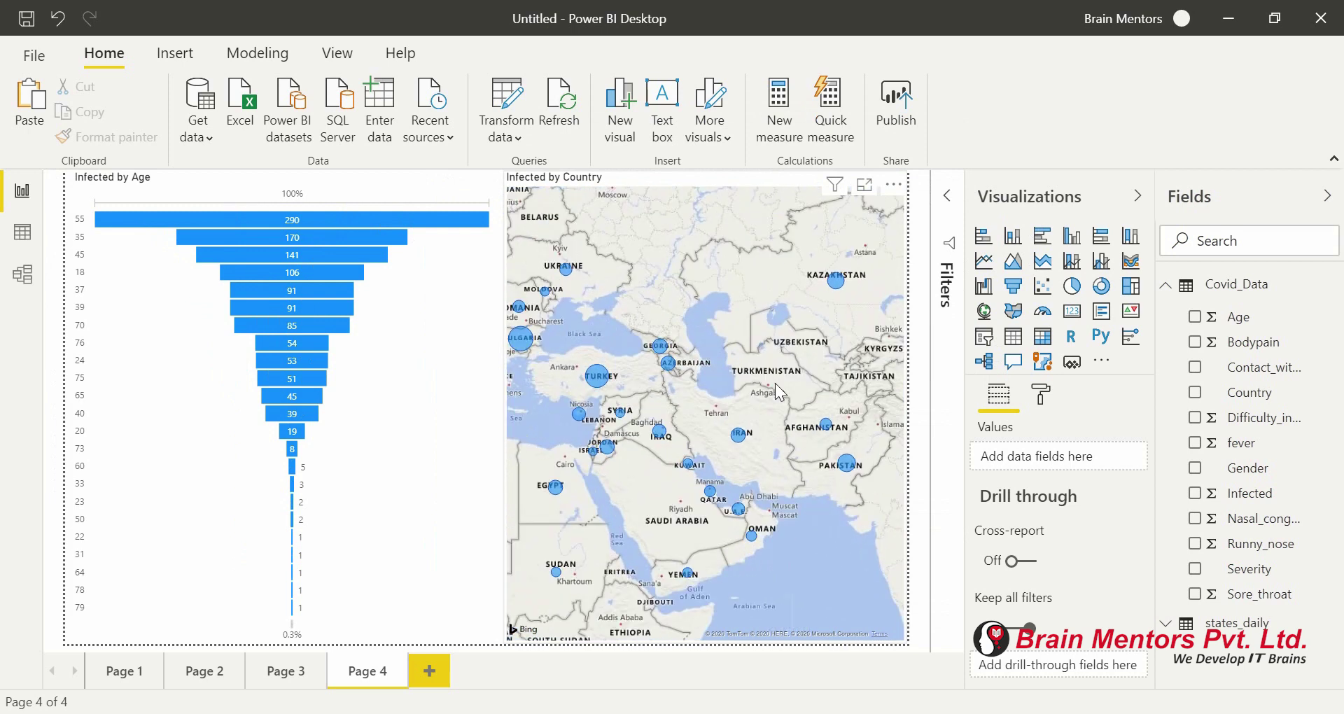
scroll(775, 385, down, 4)
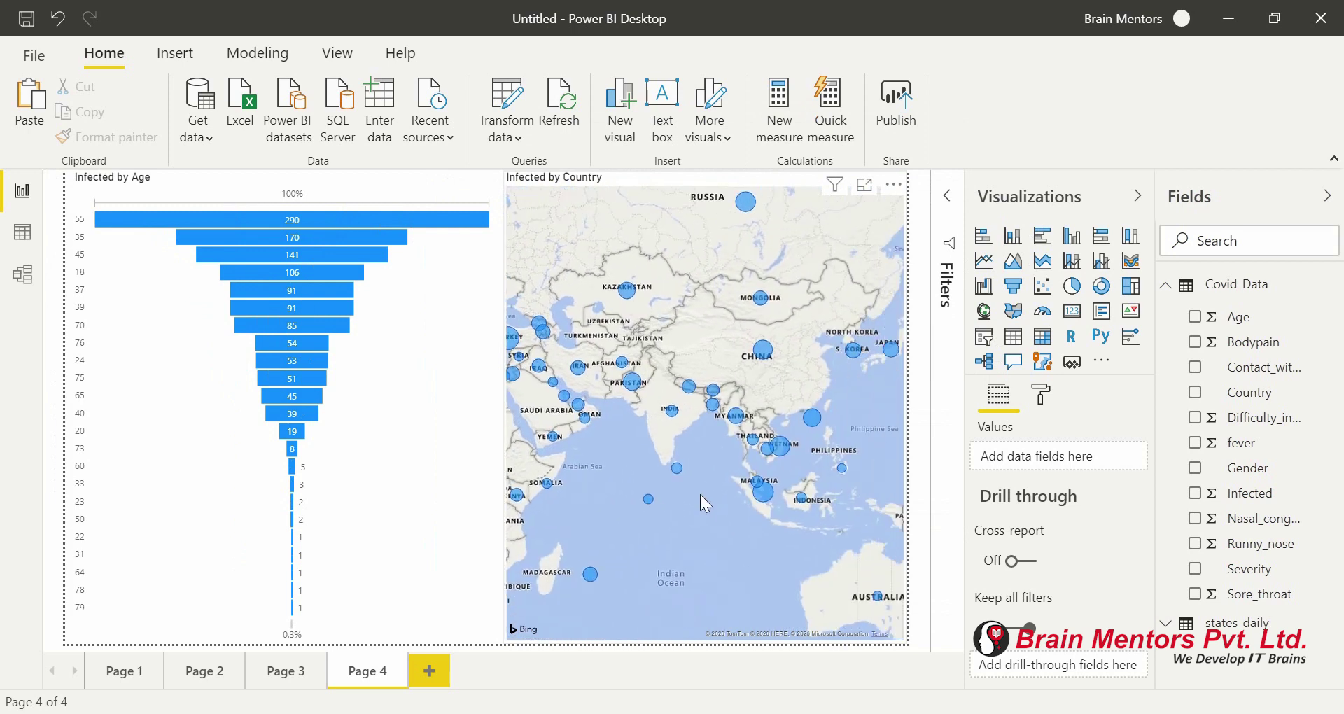
click(700, 494)
scroll(770, 332, up, 5)
drag(645, 406, 885, 304)
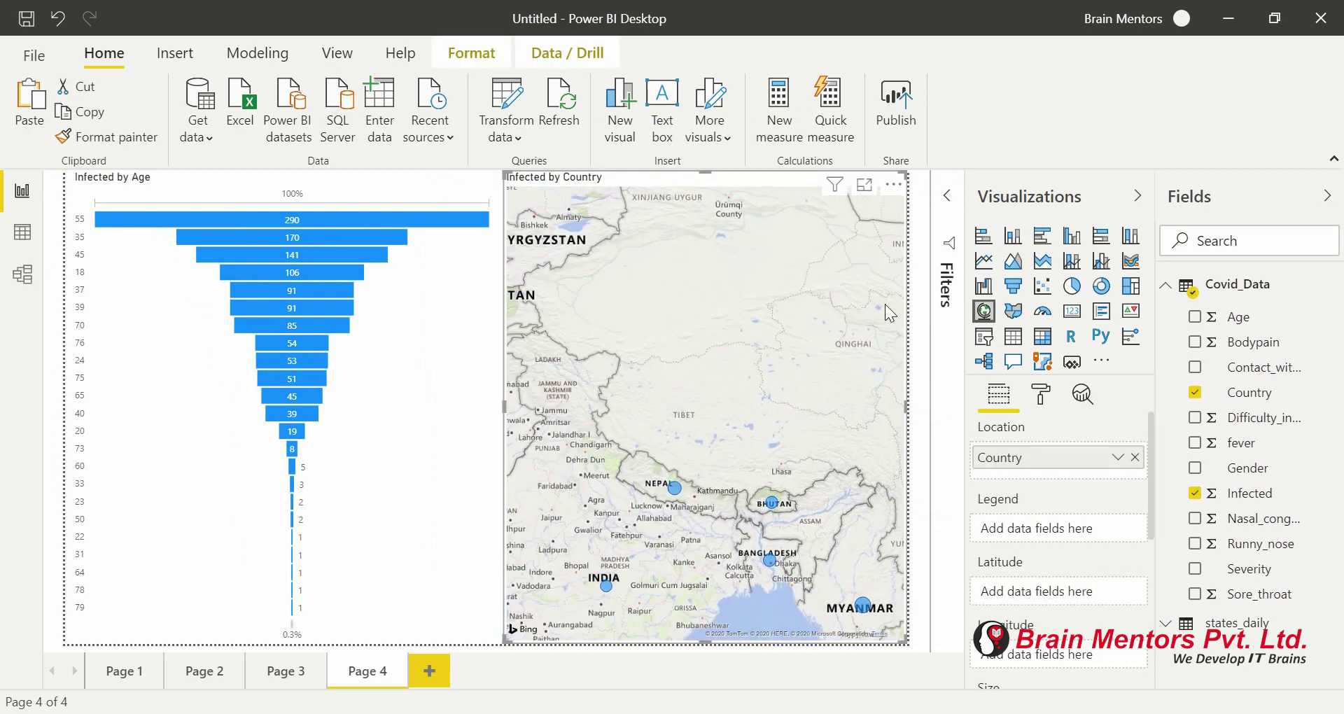
scroll(833, 339, down, 1)
drag(625, 425, 784, 423)
drag(634, 401, 785, 496)
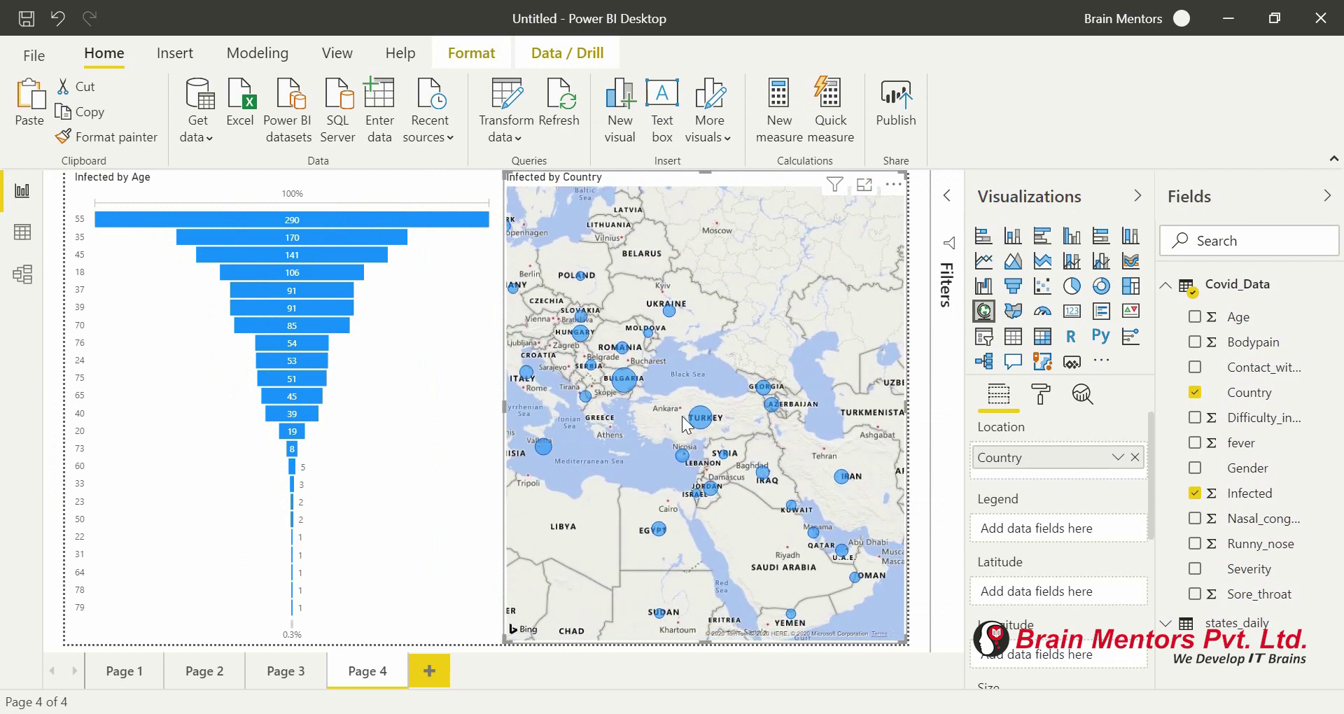
scroll(682, 416, up, 1)
drag(626, 344, 805, 503)
scroll(704, 388, down, 1)
scroll(704, 390, down, 3)
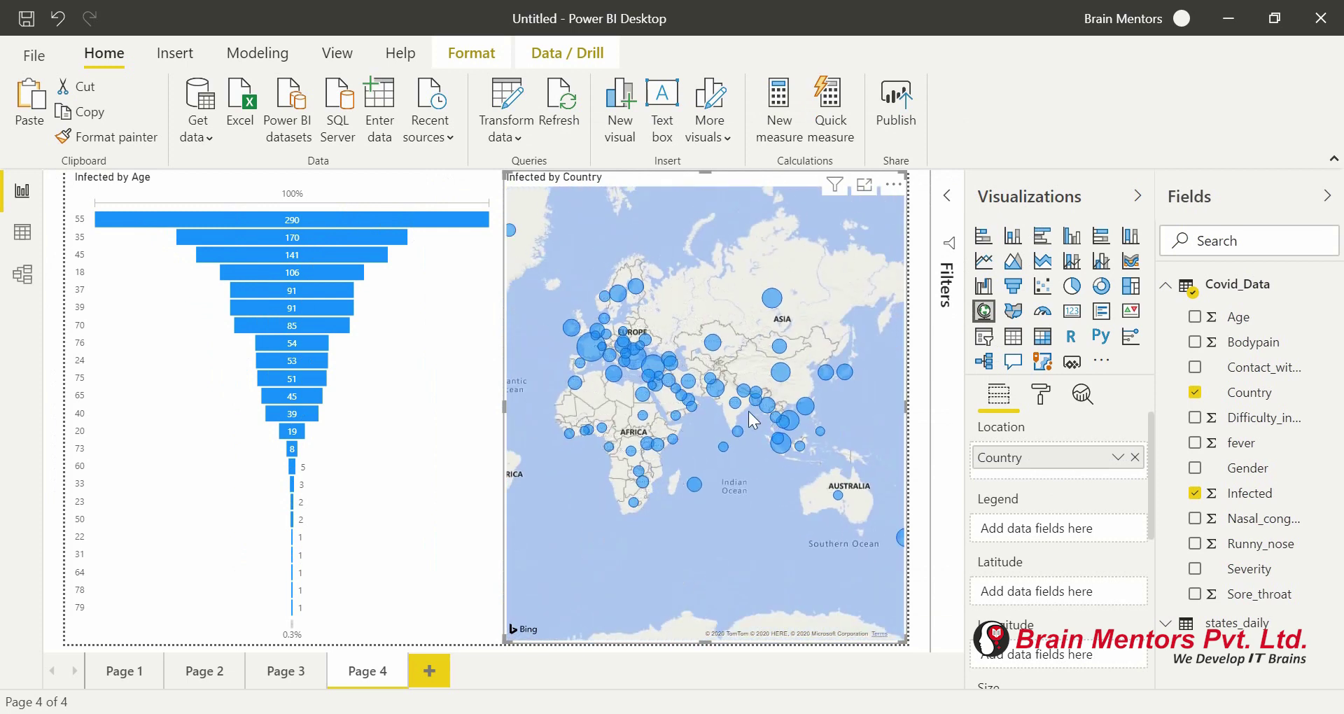
scroll(749, 410, up, 1)
drag(742, 449, 797, 552)
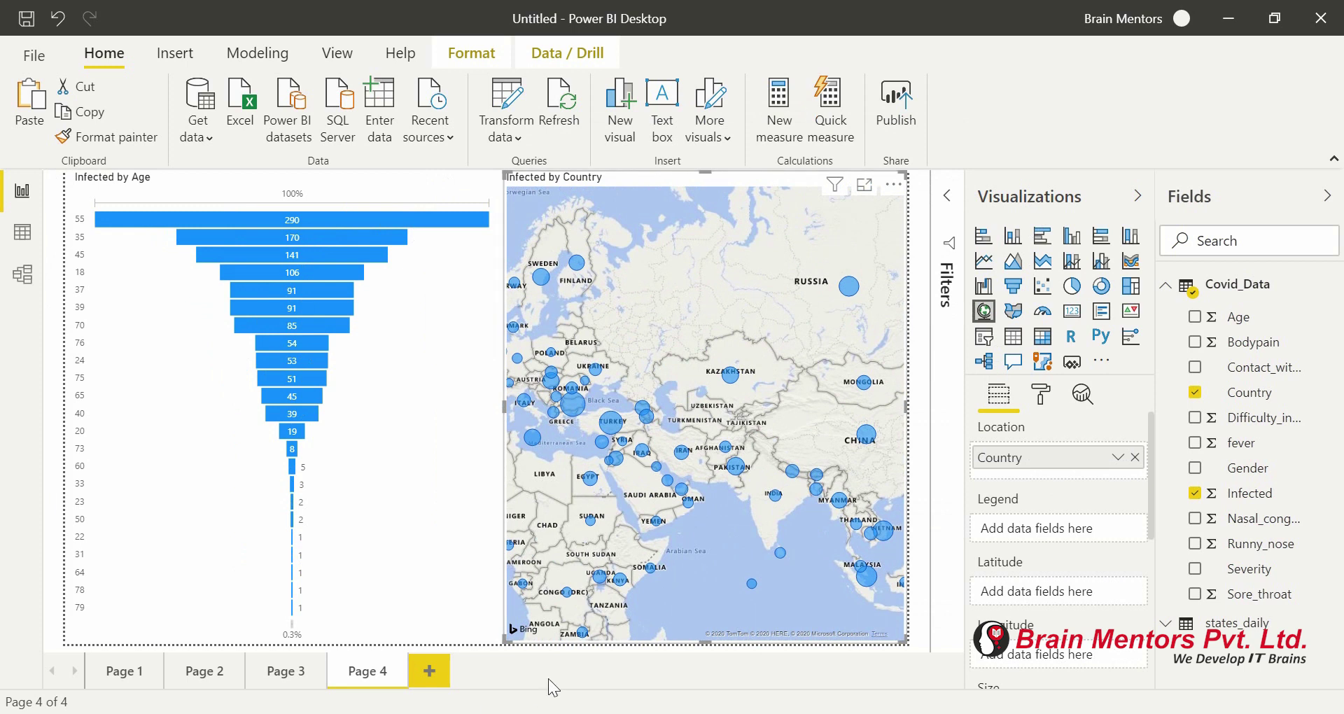
click(438, 573)
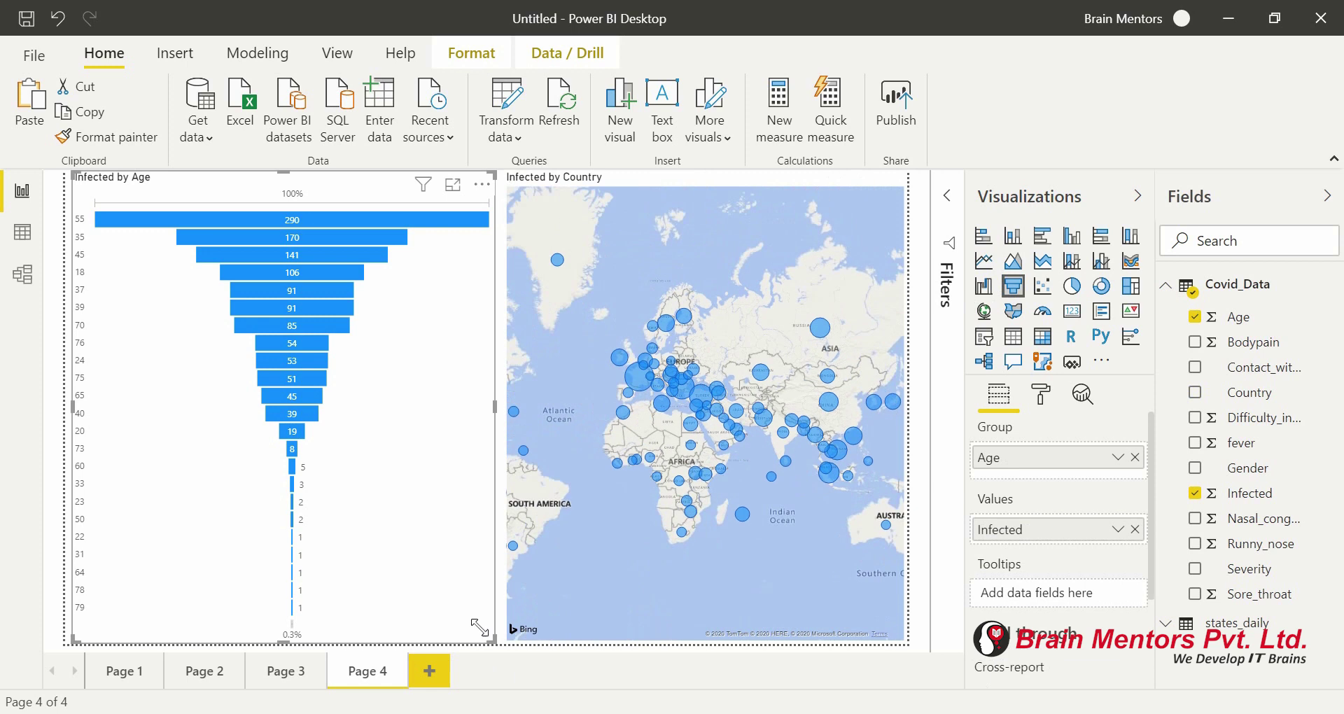